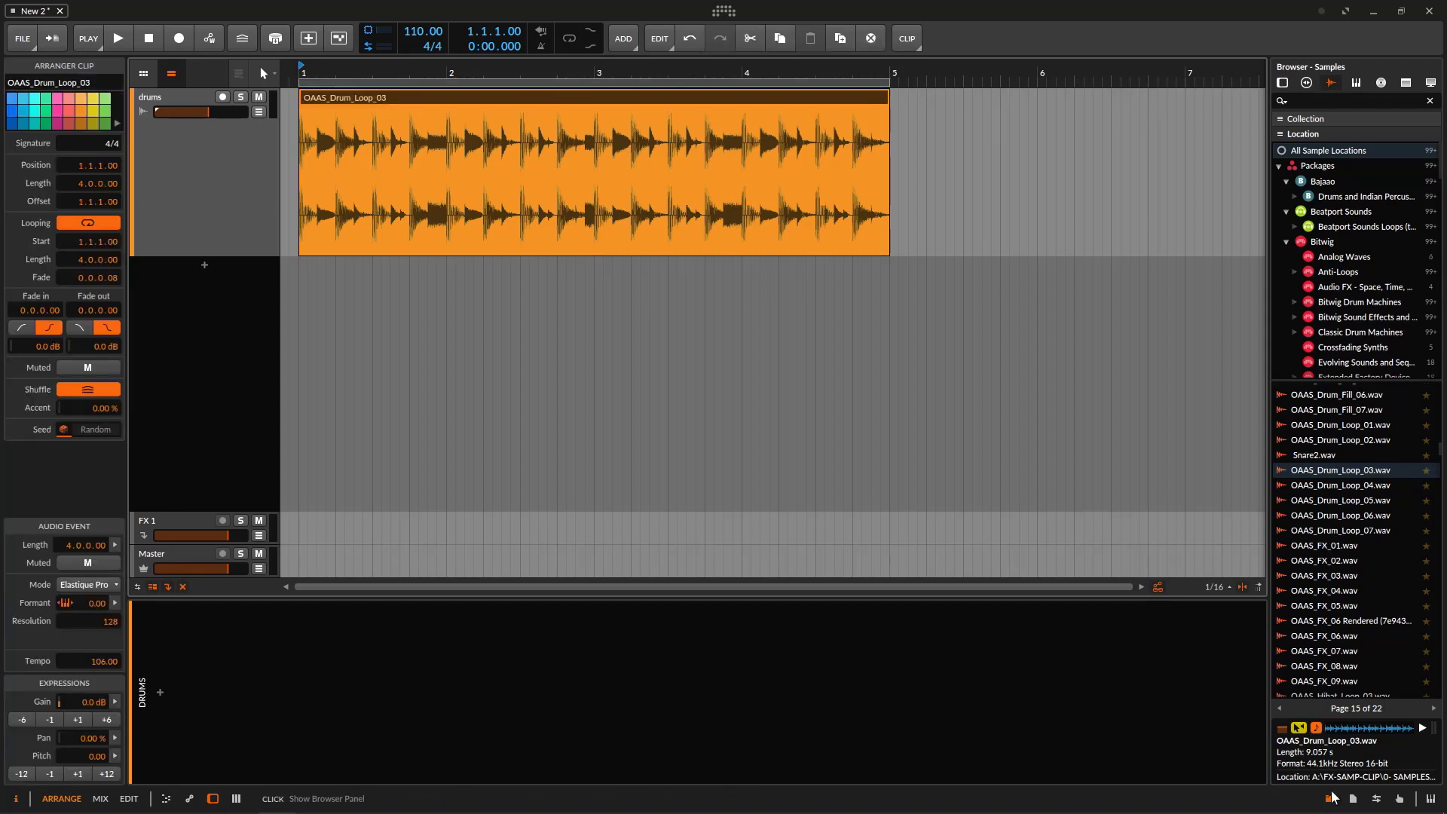
Step: Hide the sample browser and play the OAAS_Drum_Loop_03 clip from bar 1, stopping playback after listening
{"action": "key", "text": "b"}
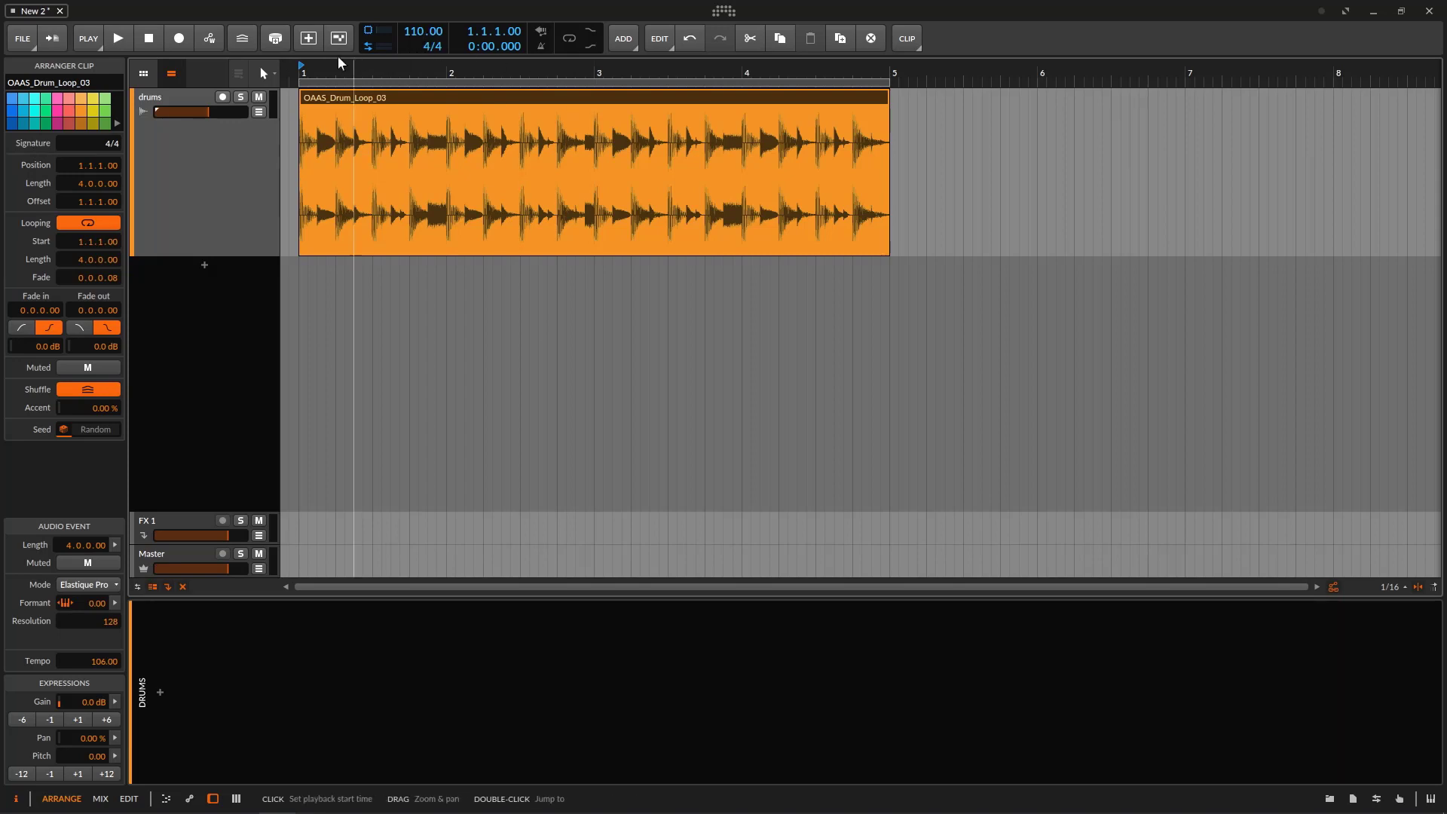
{"action": "left_click", "coordinate": [126, 42]}
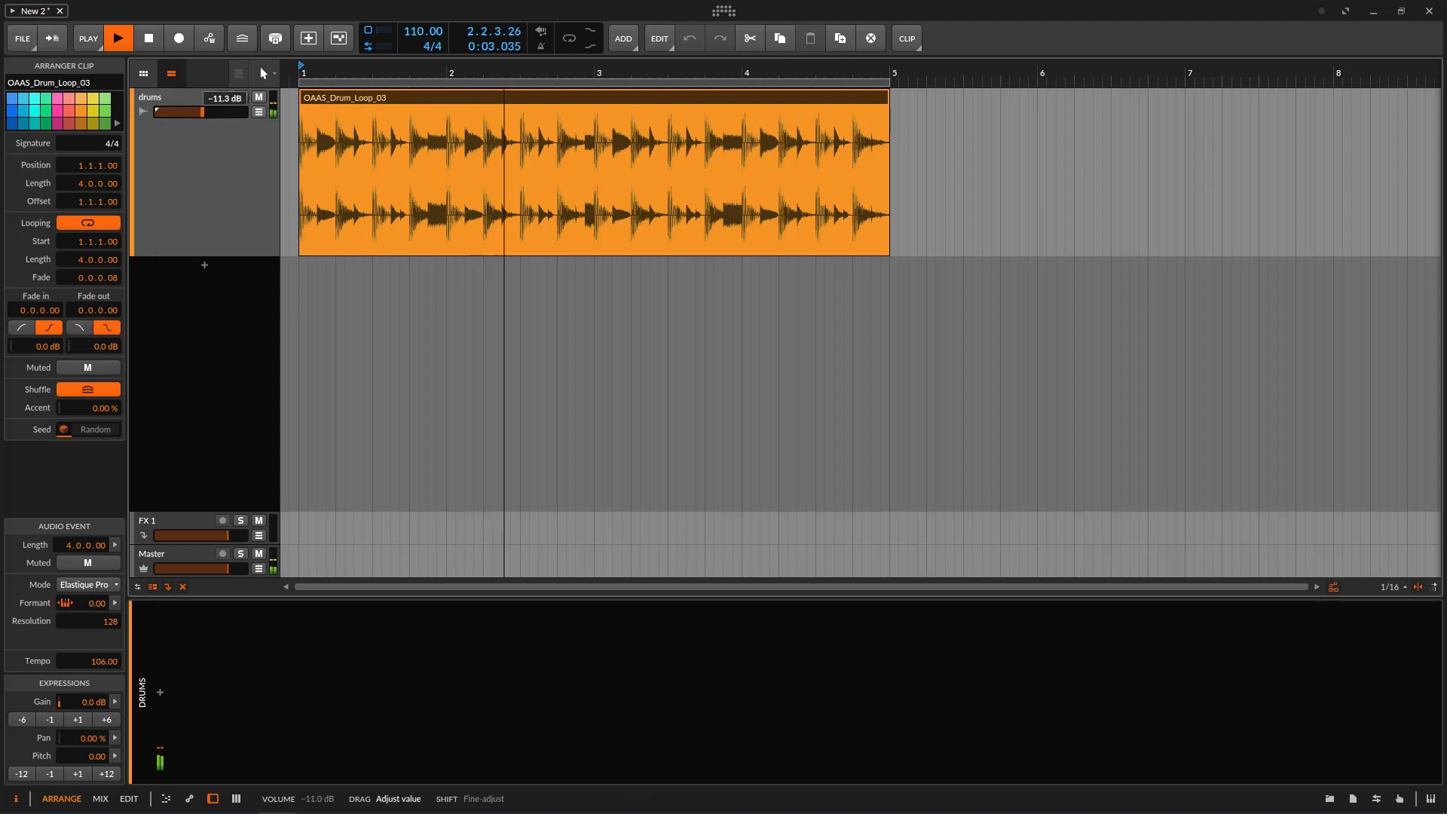
{"action": "left_click", "coordinate": [153, 39]}
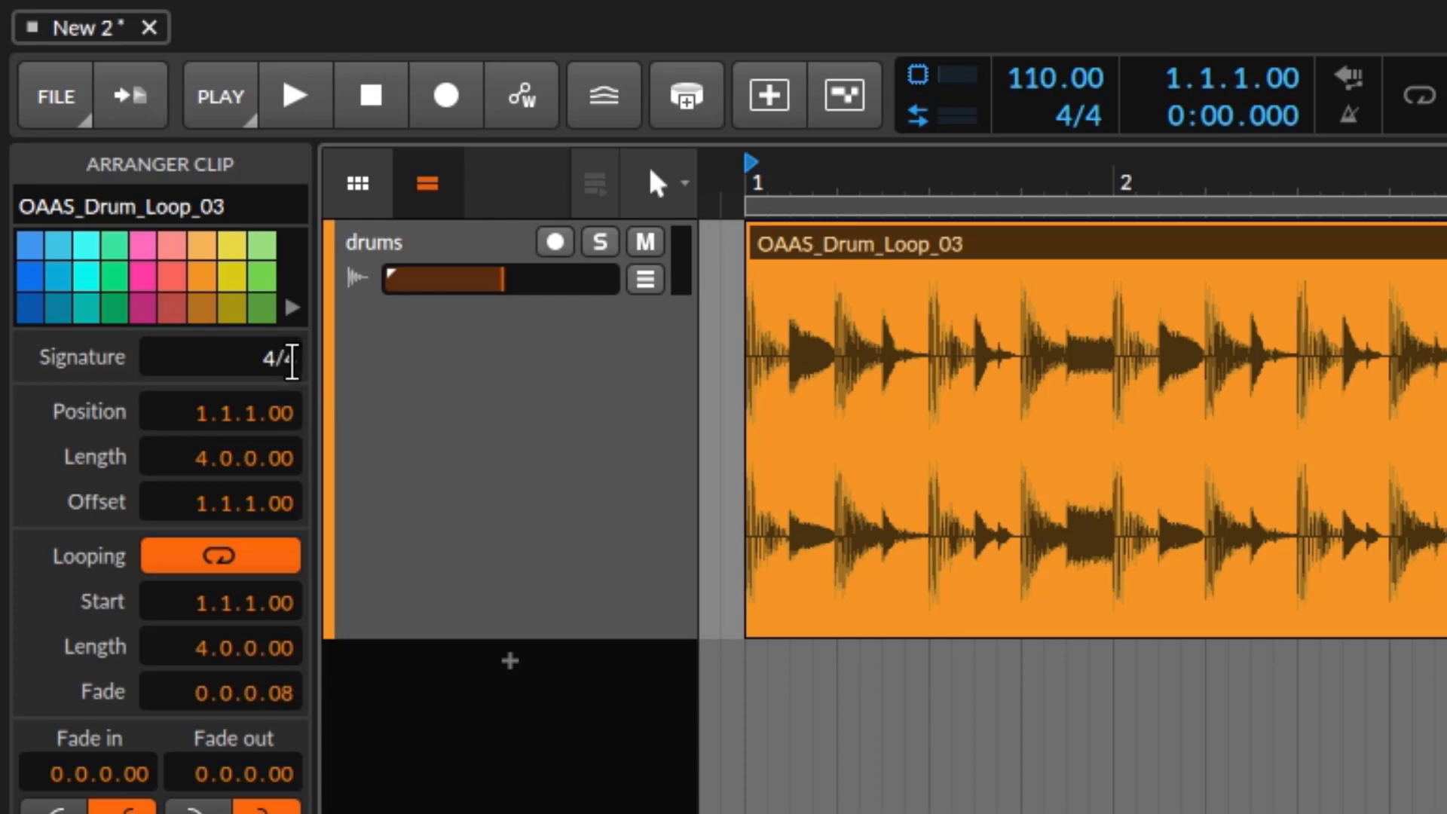
Step: Set the drum loop clip's time signature to 3/4
{"action": "left_click", "coordinate": [236, 355]}
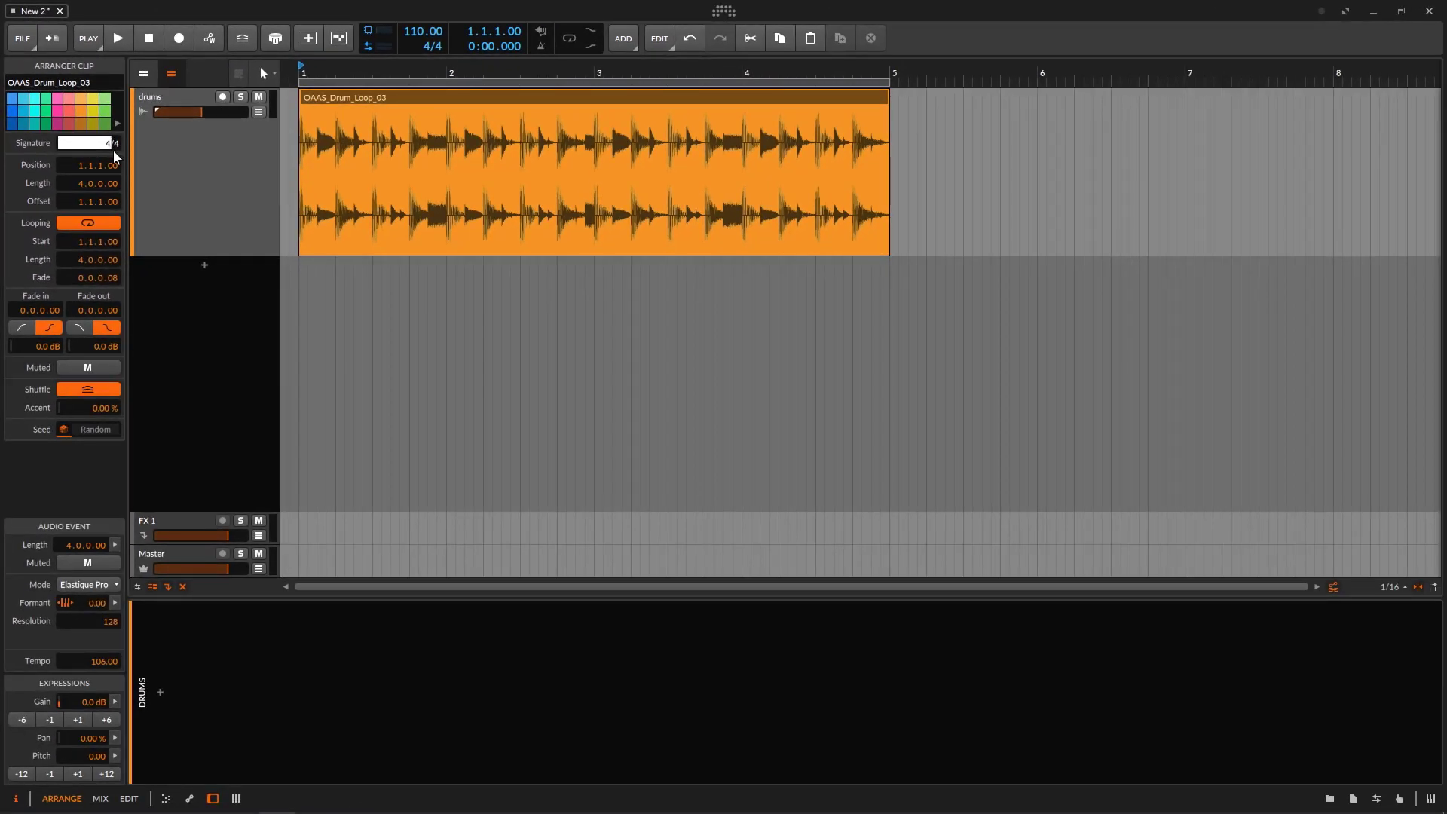
{"action": "type", "text": "3"}
{"action": "key", "text": "Return"}
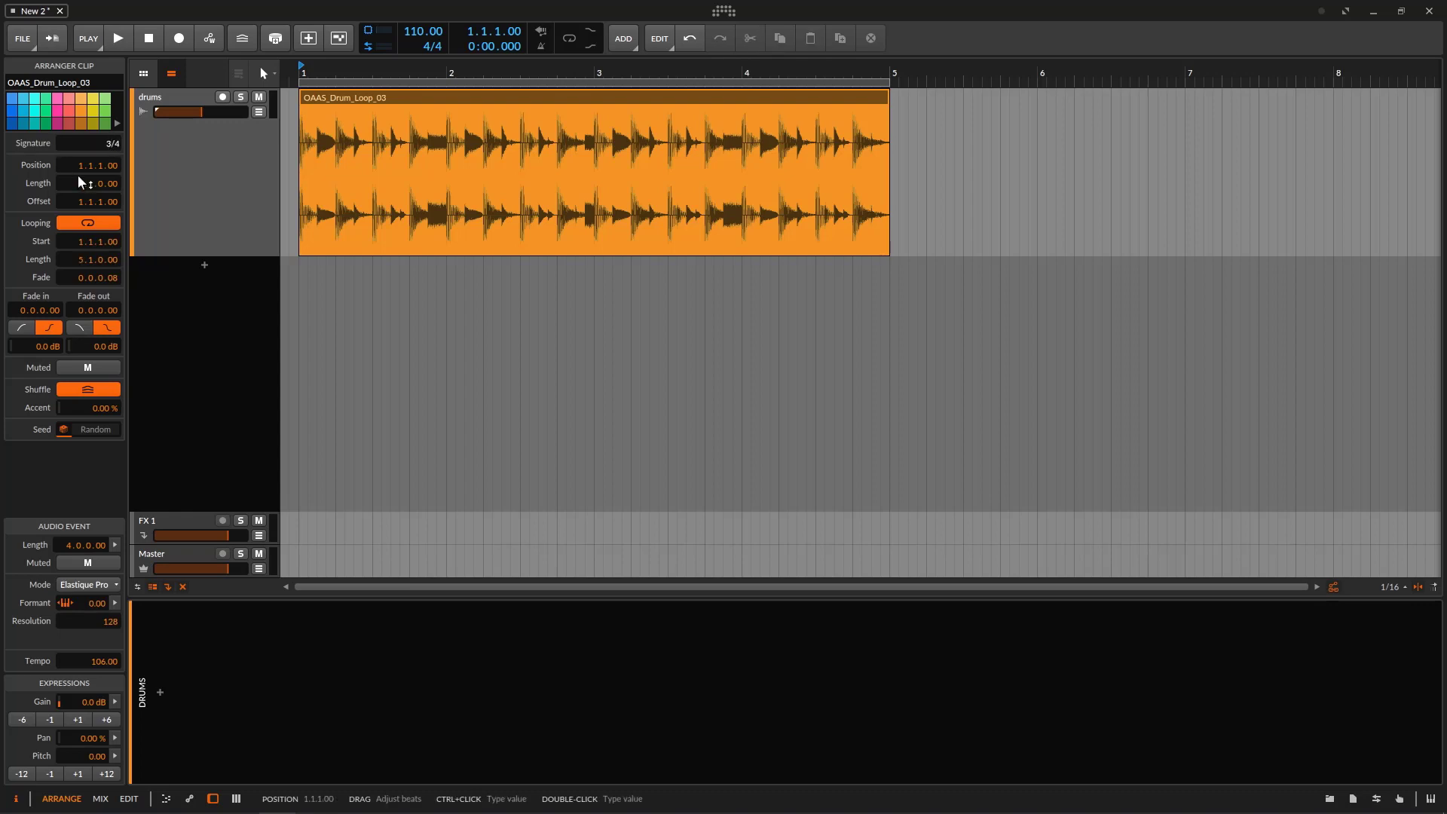
{"action": "left_click", "coordinate": [236, 175]}
{"action": "left_click", "coordinate": [431, 101]}
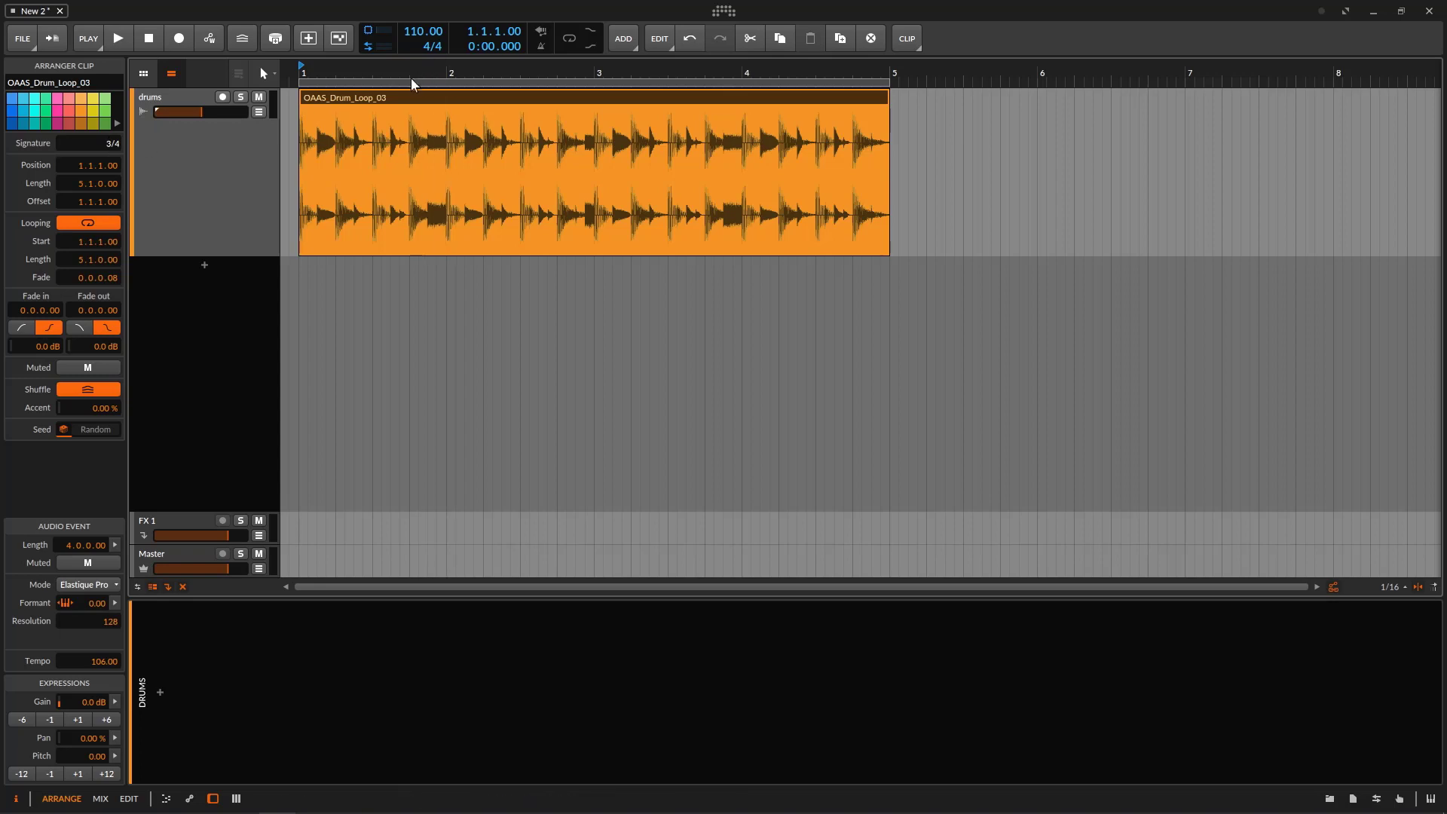
{"action": "key", "text": "space"}
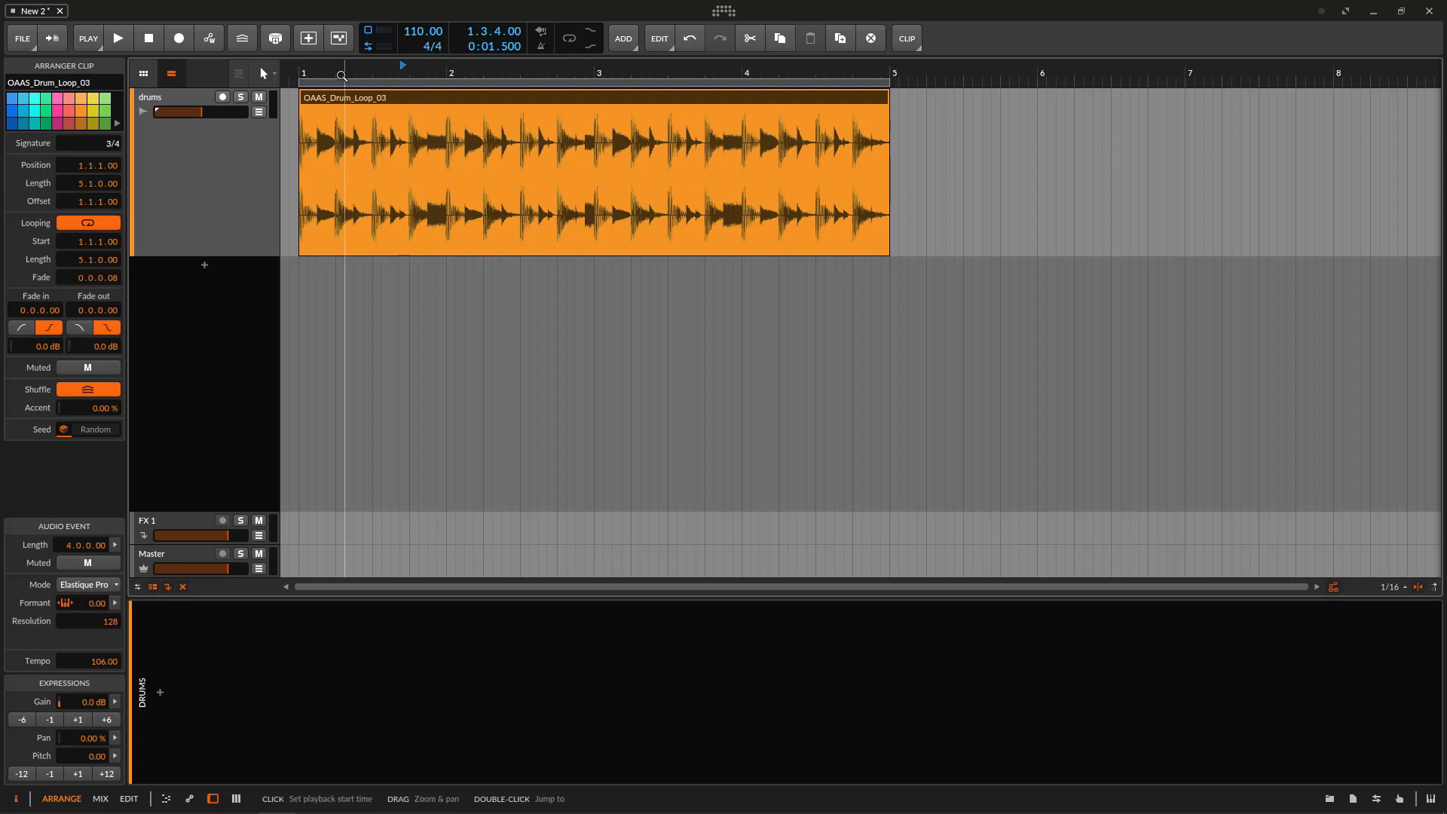
{"action": "left_click", "coordinate": [302, 68]}
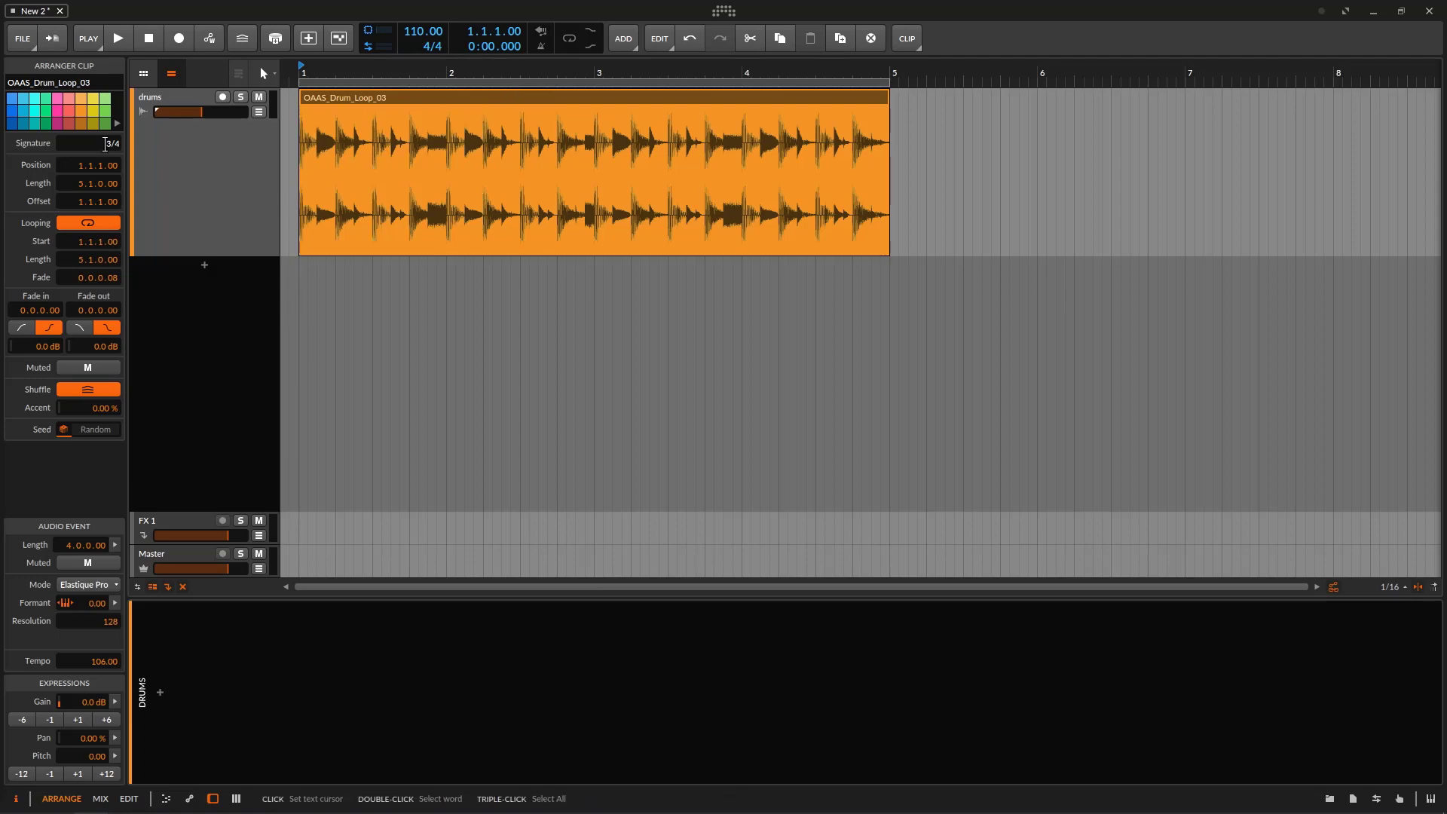
Step: Open the drum loop clip in the detail editor and examine the beat grid in the individual clip view
{"action": "double_click", "coordinate": [349, 95]}
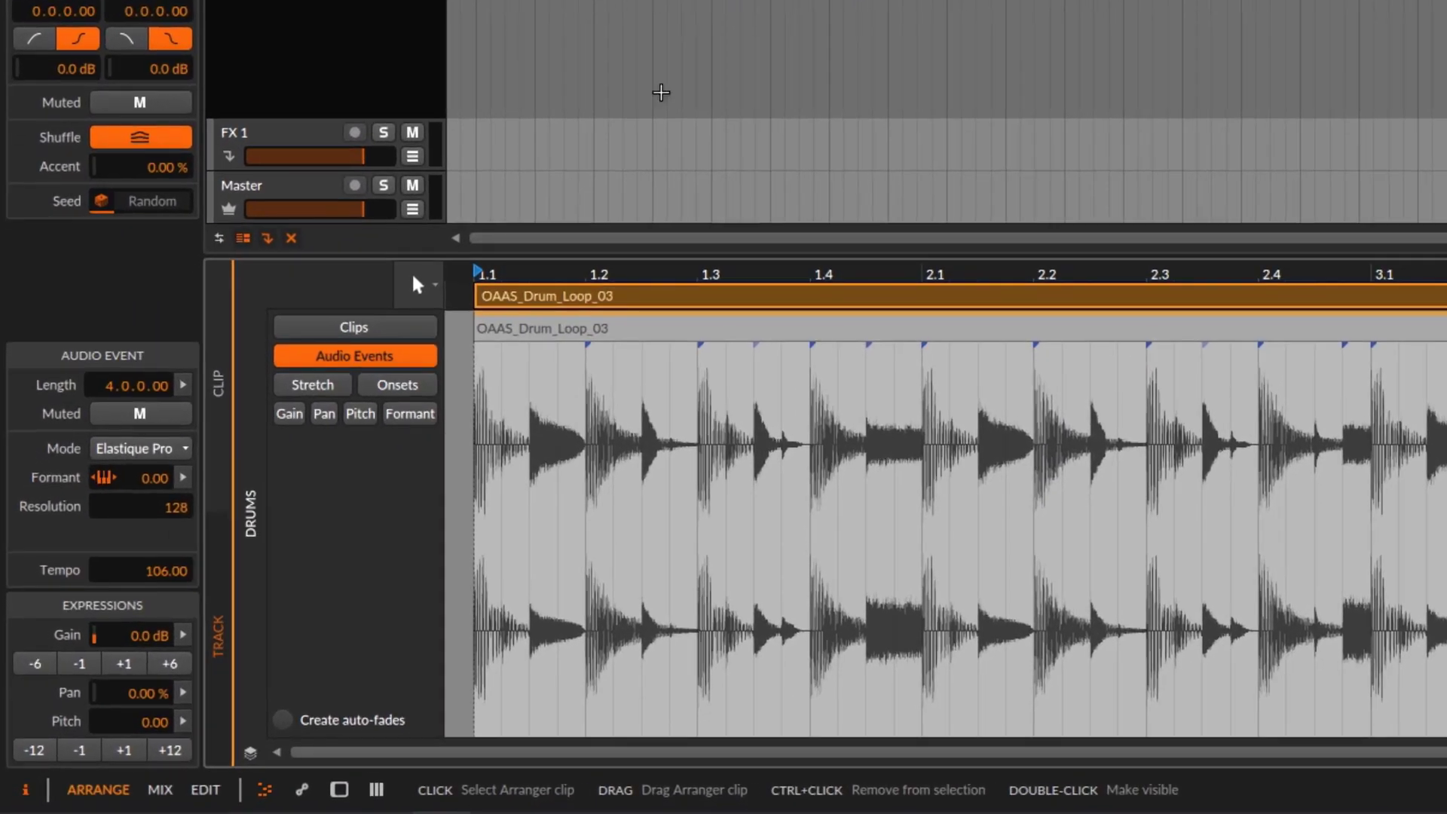
{"action": "left_click", "coordinate": [220, 399]}
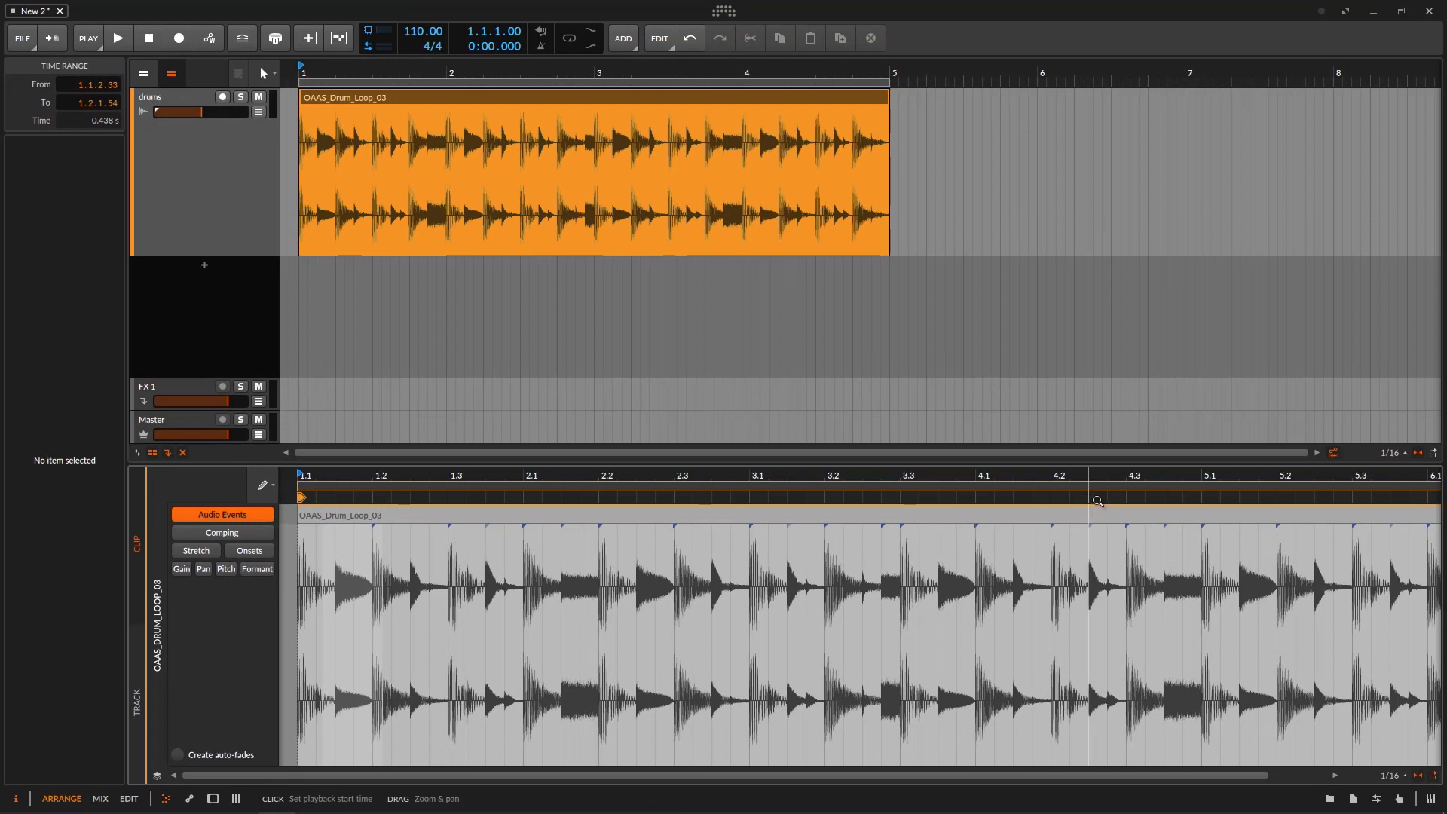
{"action": "left_click", "coordinate": [347, 167]}
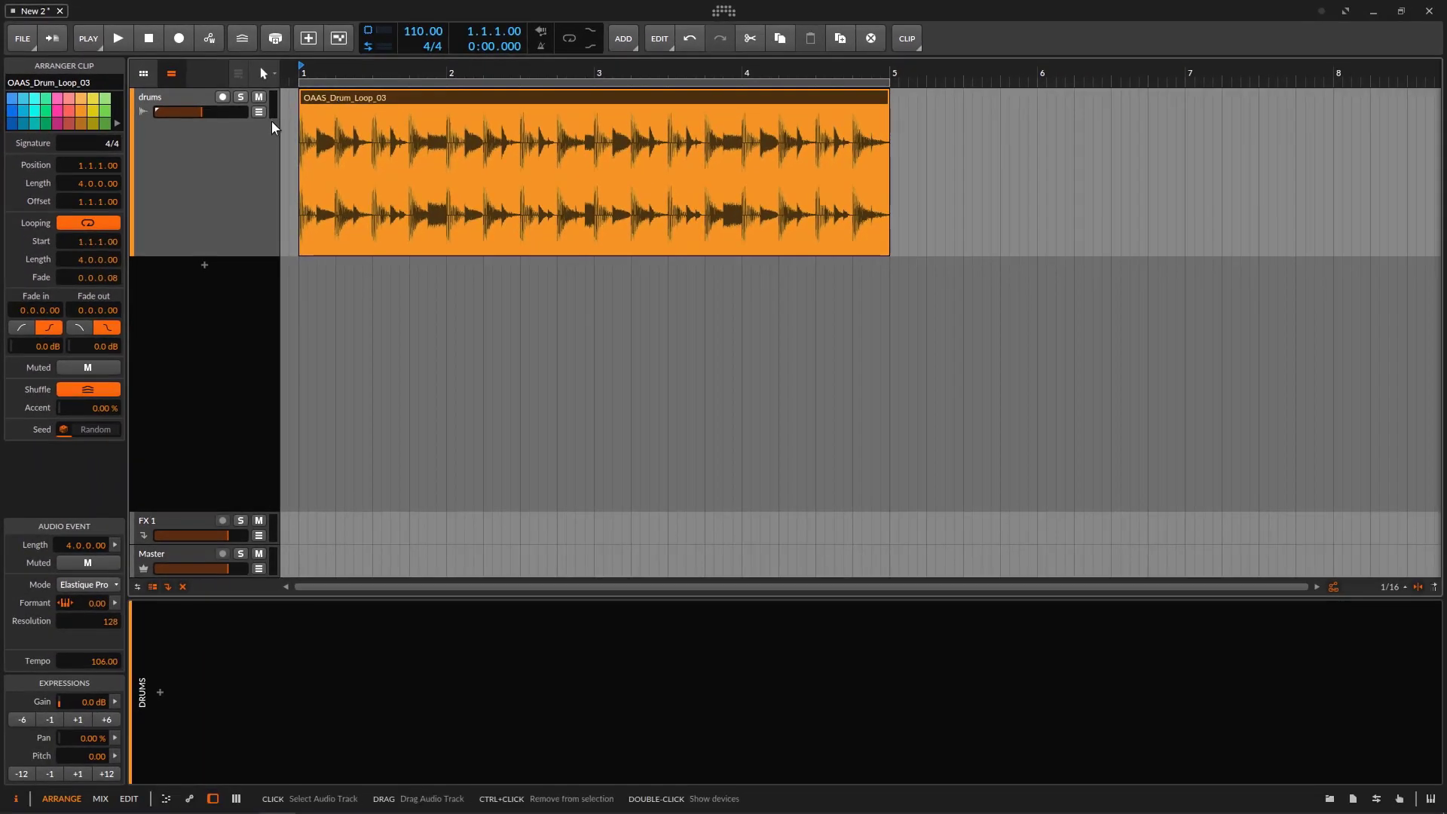
Step: View the clip's 4/4 beat grid in the detail editor, and return to the track's device view with the clip selected
{"action": "double_click", "coordinate": [404, 100]}
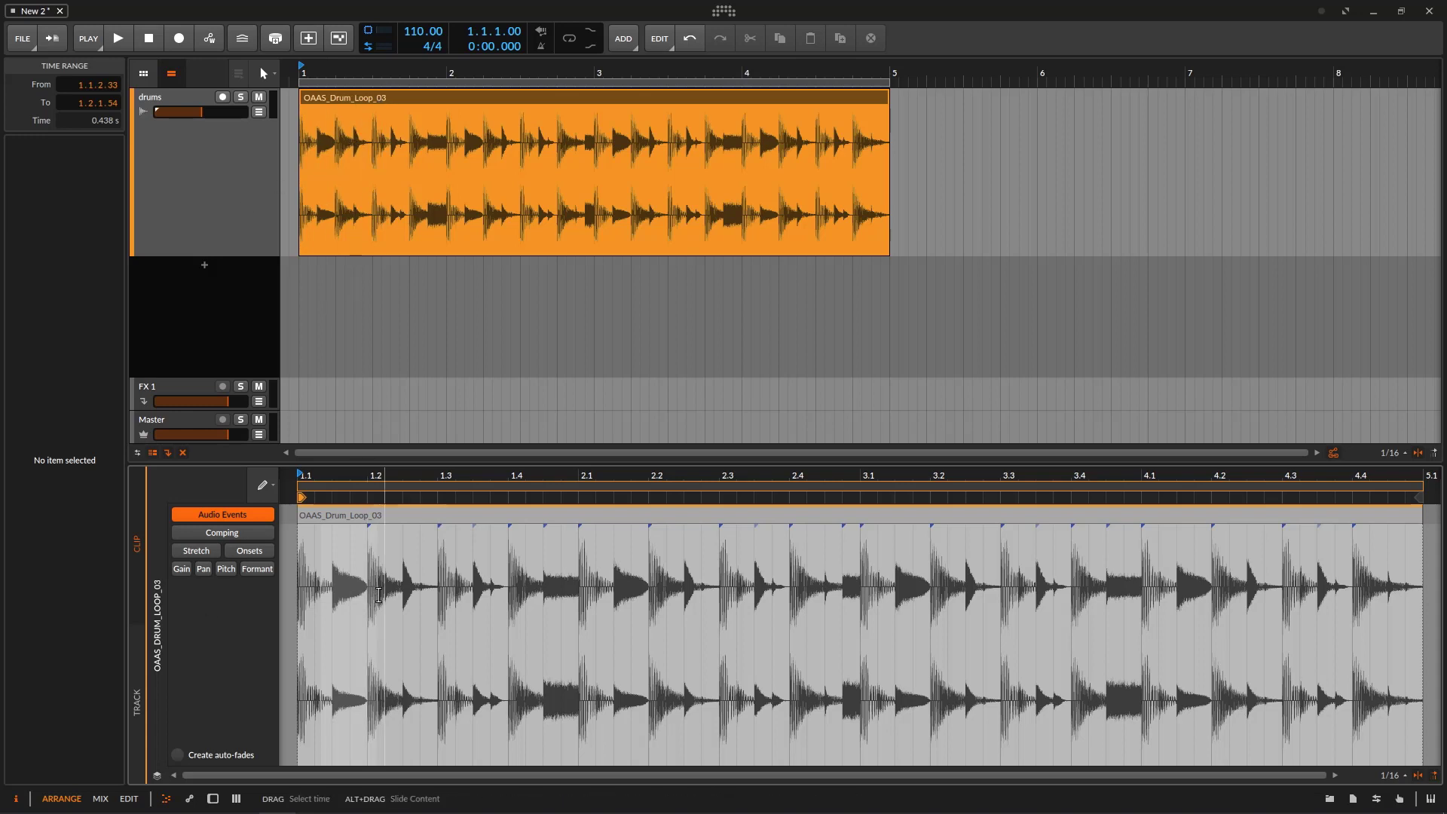
{"action": "left_click", "coordinate": [393, 98]}
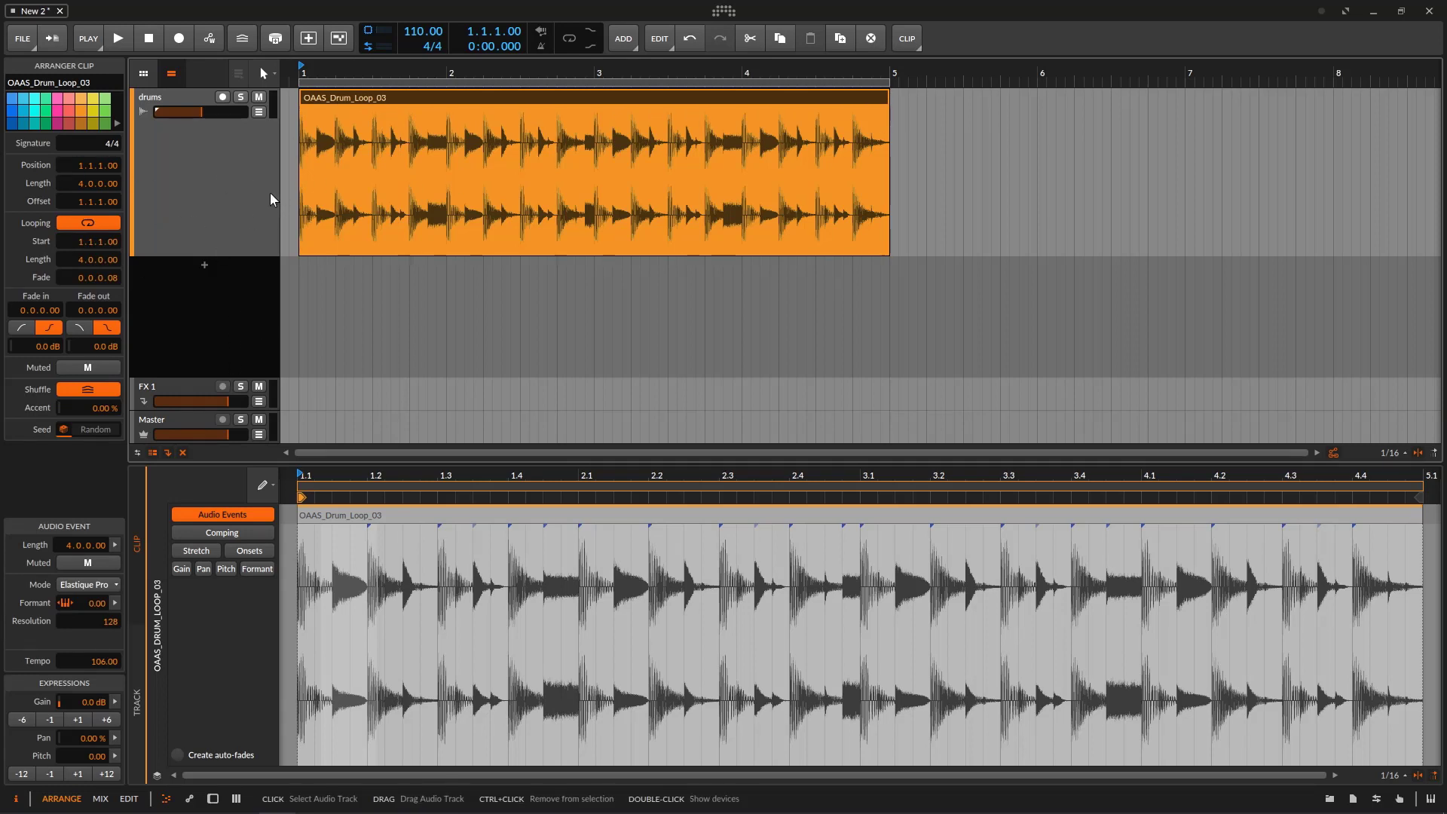
{"action": "key", "text": "d"}
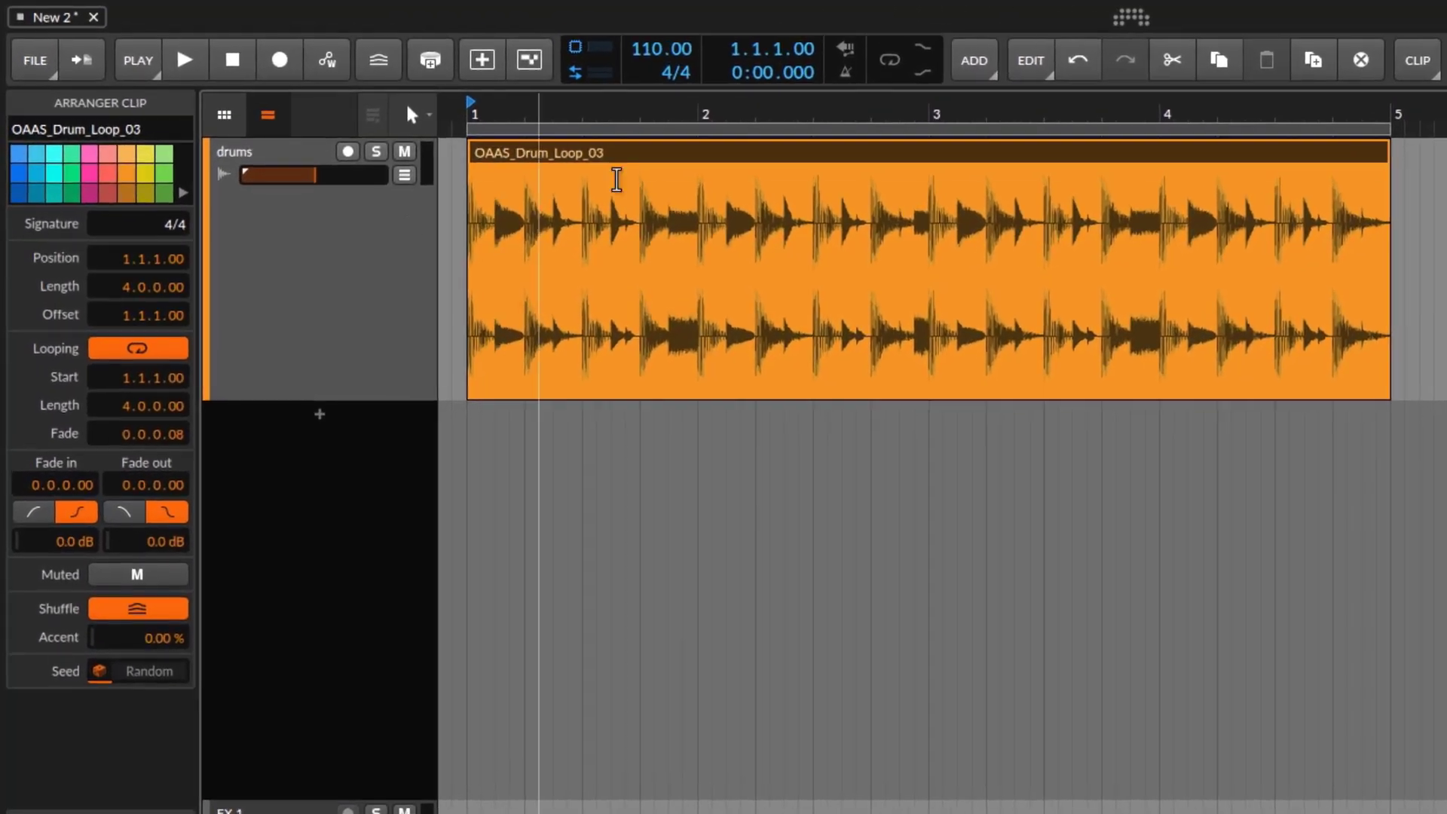
Step: Try moving the drum loop clip along the timeline to position 2.1.1.00, and undo the position changes
{"action": "left_click_drag", "start_coordinate": [415, 101], "coordinate": [542, 100]}
{"action": "left_click_drag", "start_coordinate": [850, 156], "coordinate": [608, 155]}
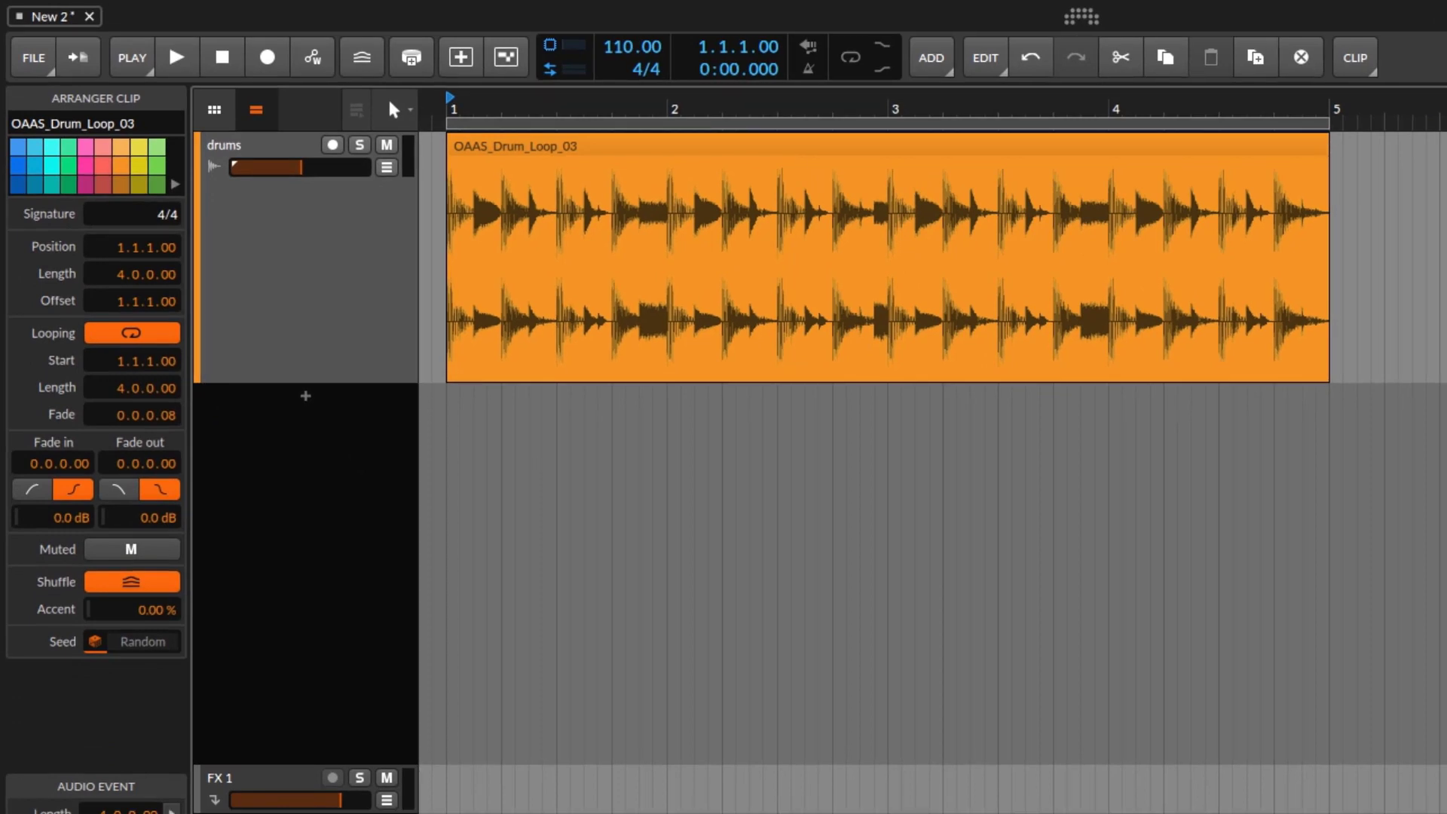
{"action": "left_click_drag", "start_coordinate": [122, 247], "coordinate": [121, 239]}
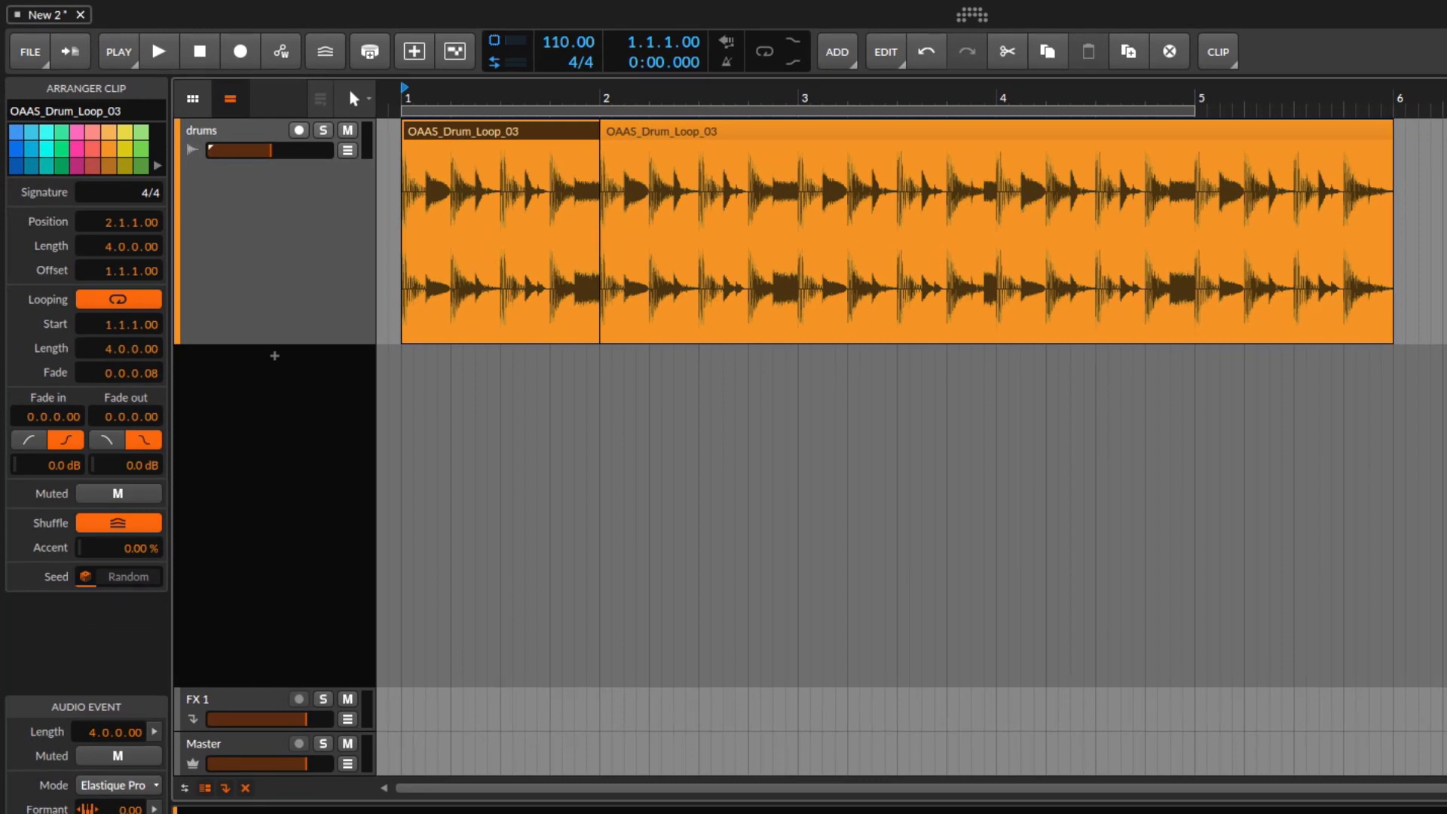
{"action": "left_click_drag", "start_coordinate": [109, 230], "coordinate": [109, 222]}
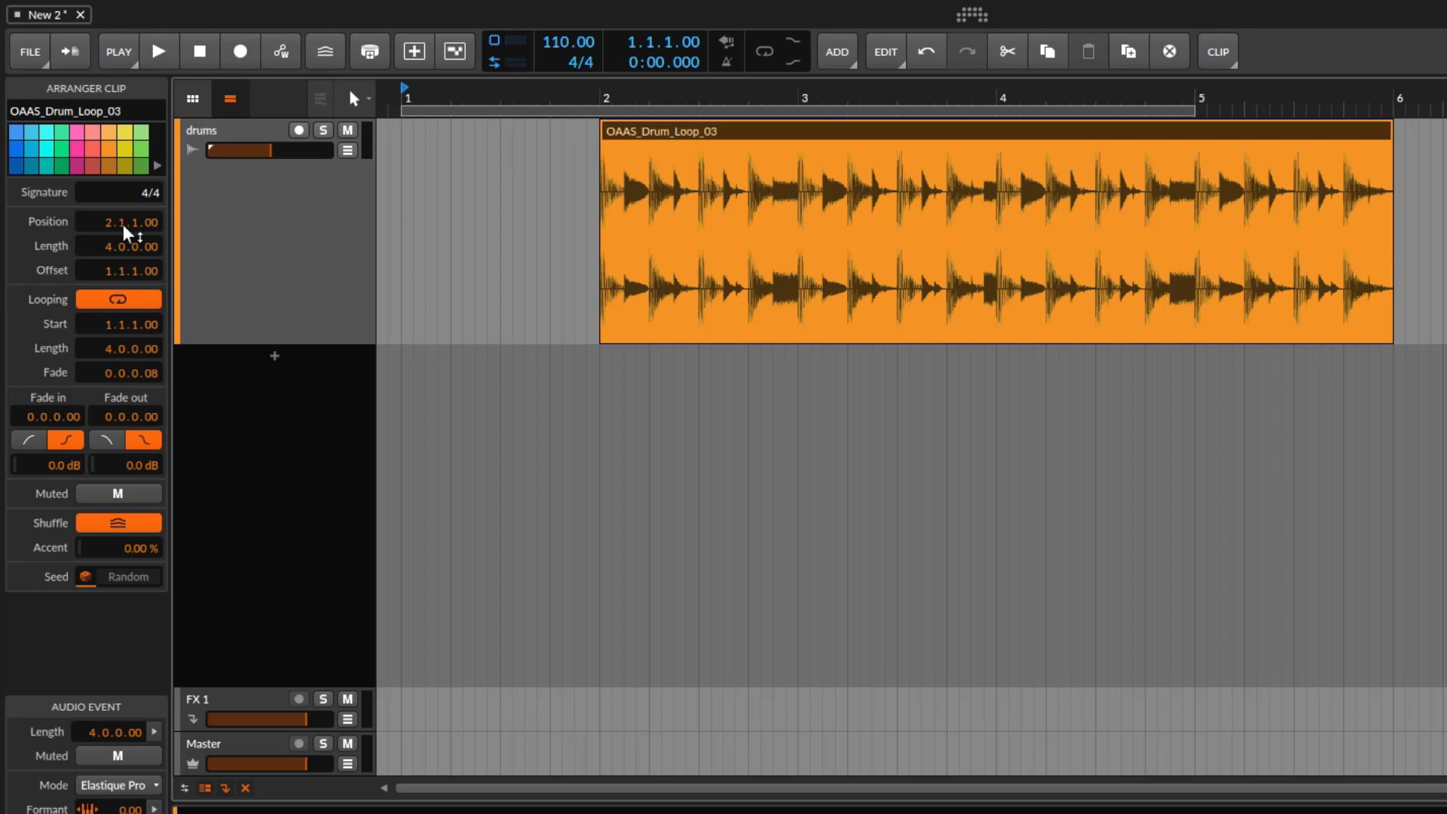
{"action": "left_click_drag", "start_coordinate": [151, 231], "coordinate": [150, 216]}
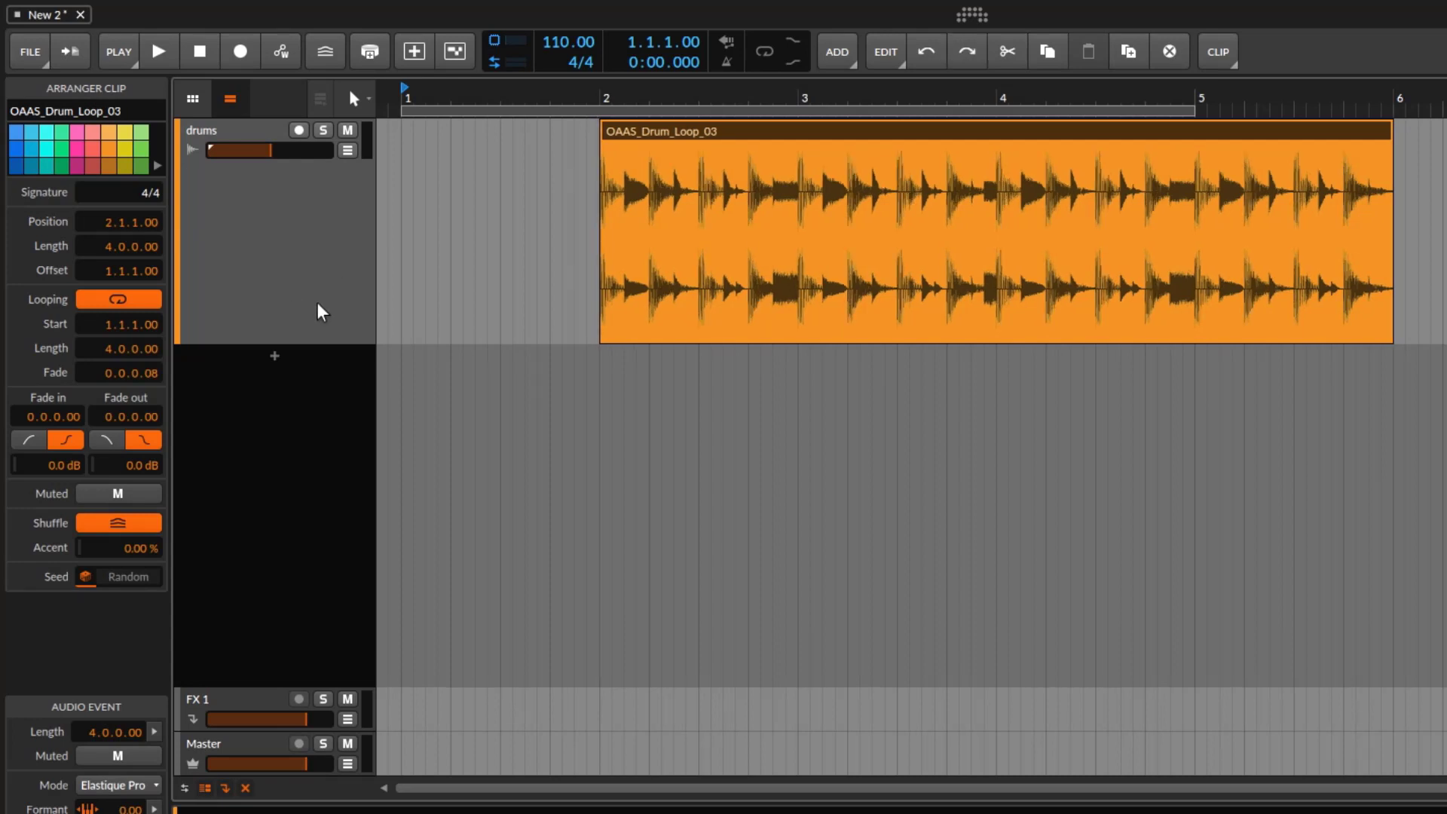
{"action": "key", "text": "ctrl+z"}
{"action": "key", "text": "ctrl+z"}
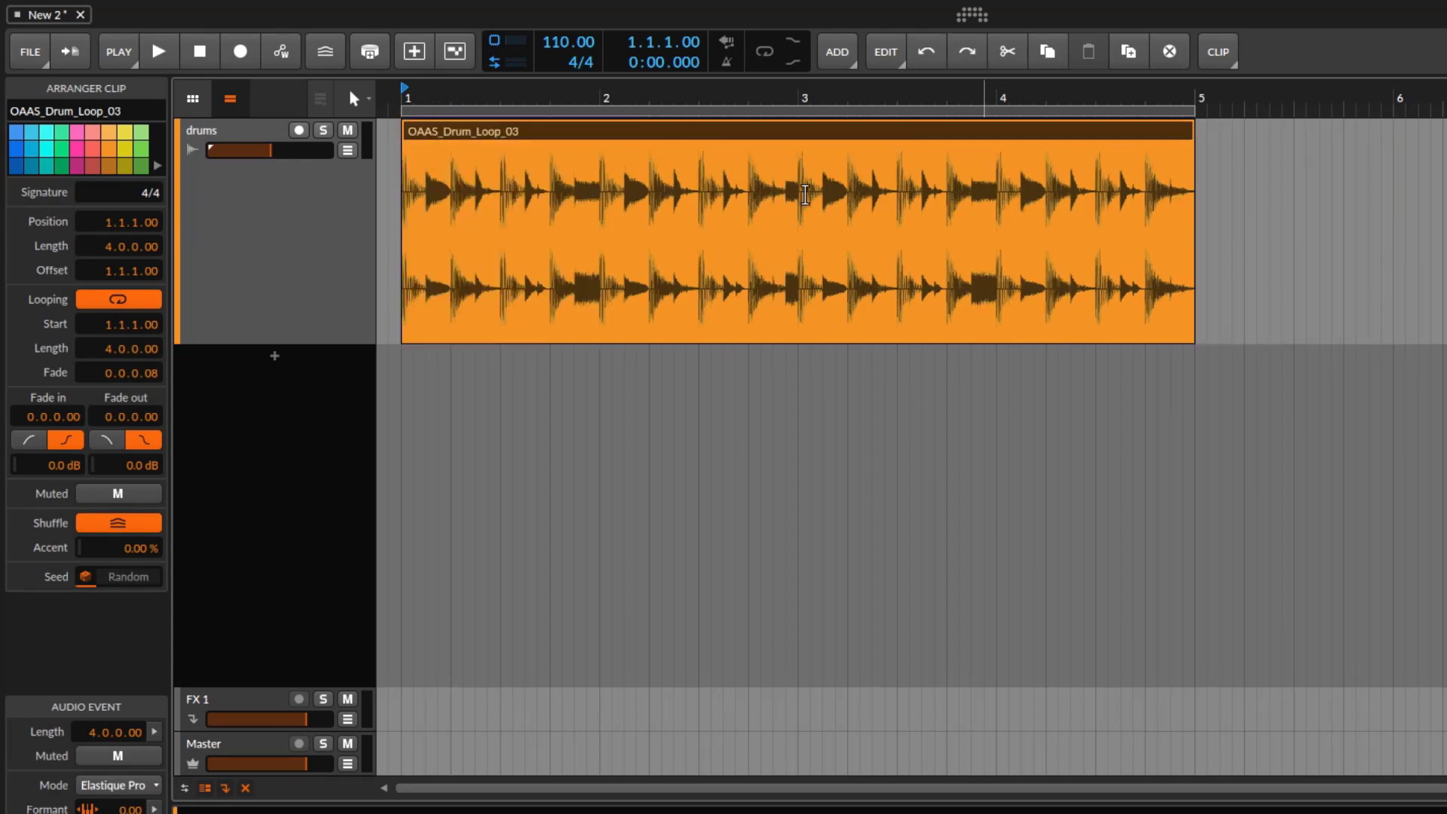
Step: Try extending the looping drum clip to a length of 7 bars, and undo the extension
{"action": "left_click_drag", "start_coordinate": [119, 254], "coordinate": [119, 254]}
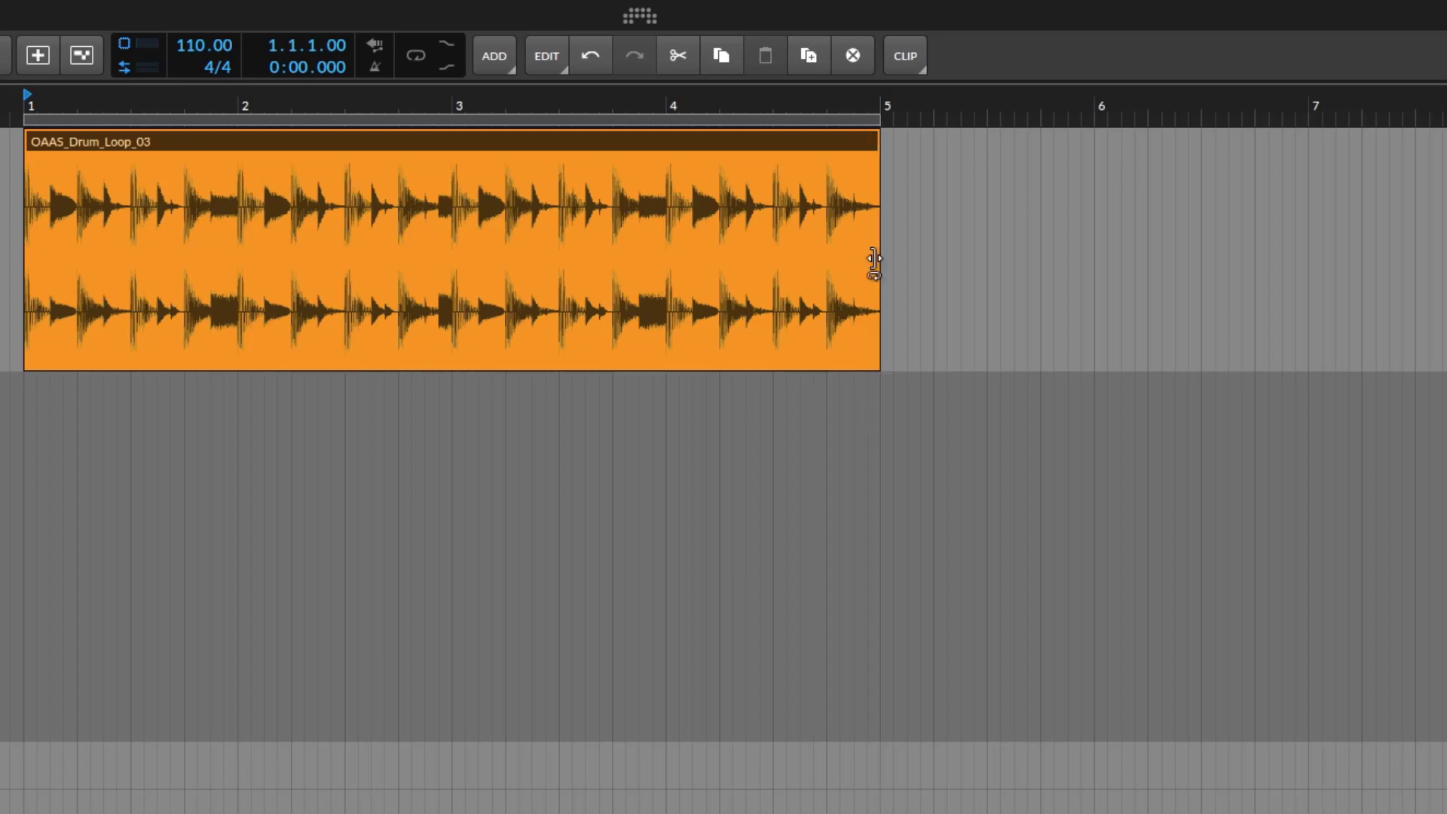
{"action": "left_click_drag", "start_coordinate": [875, 260], "coordinate": [1446, 272]}
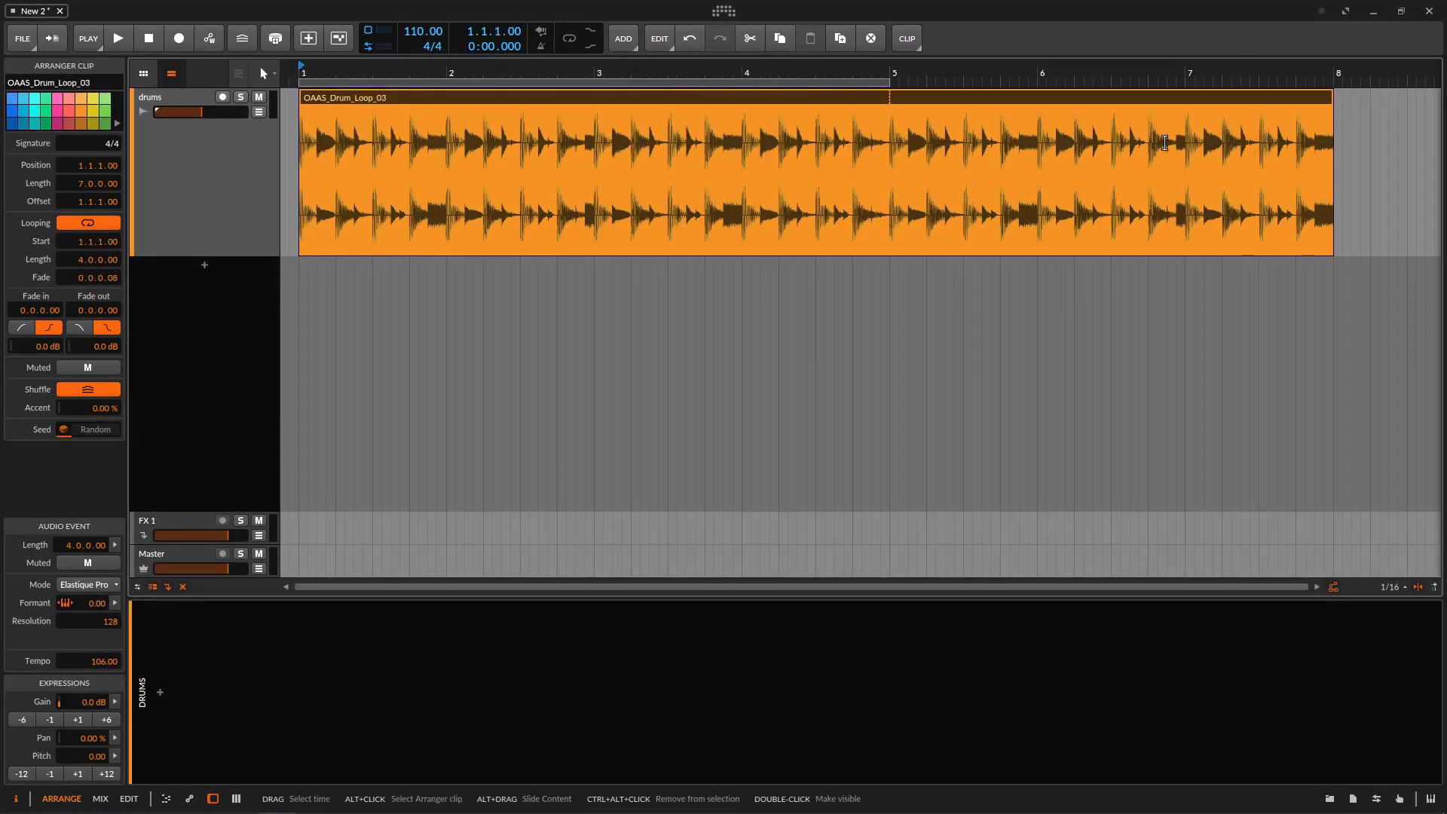
{"action": "key", "text": "ctrl+z"}
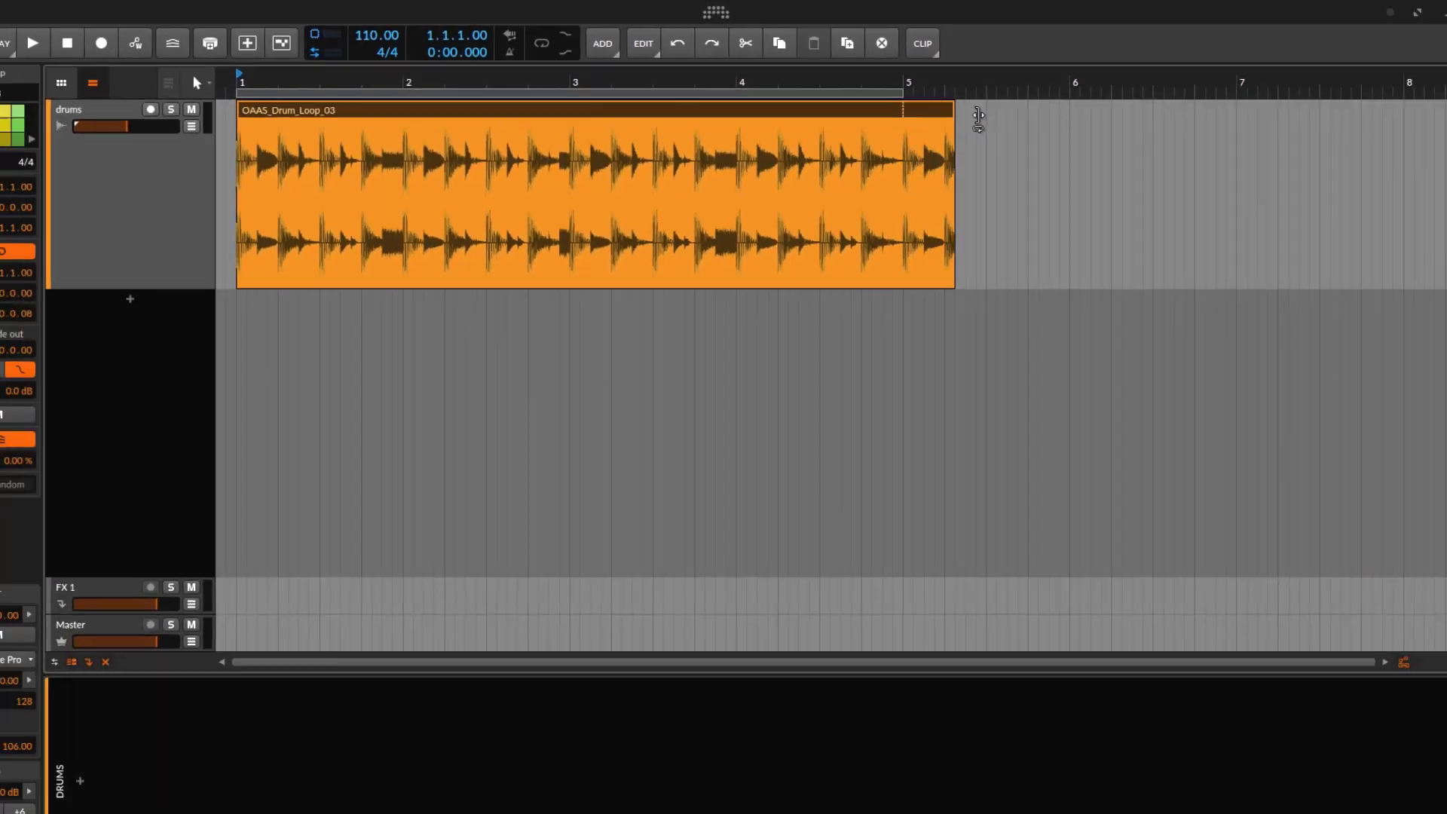
Step: Try stretching the looping clip's end out to a length of 6.0.1.00, and undo the change
{"action": "left_click_drag", "start_coordinate": [957, 161], "coordinate": [1446, 174]}
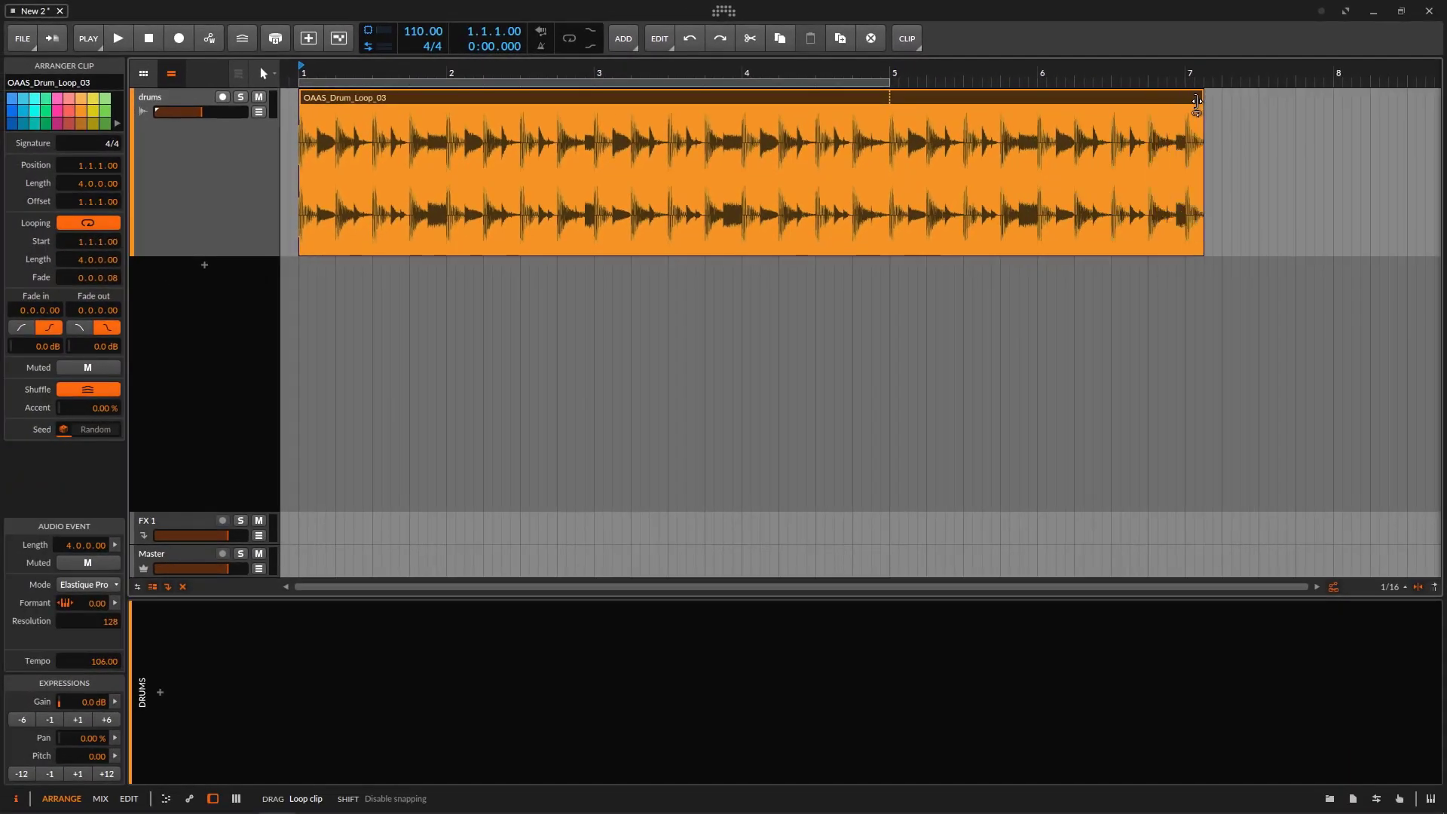
{"action": "left_click_drag", "start_coordinate": [1196, 102], "coordinate": [1191, 103]}
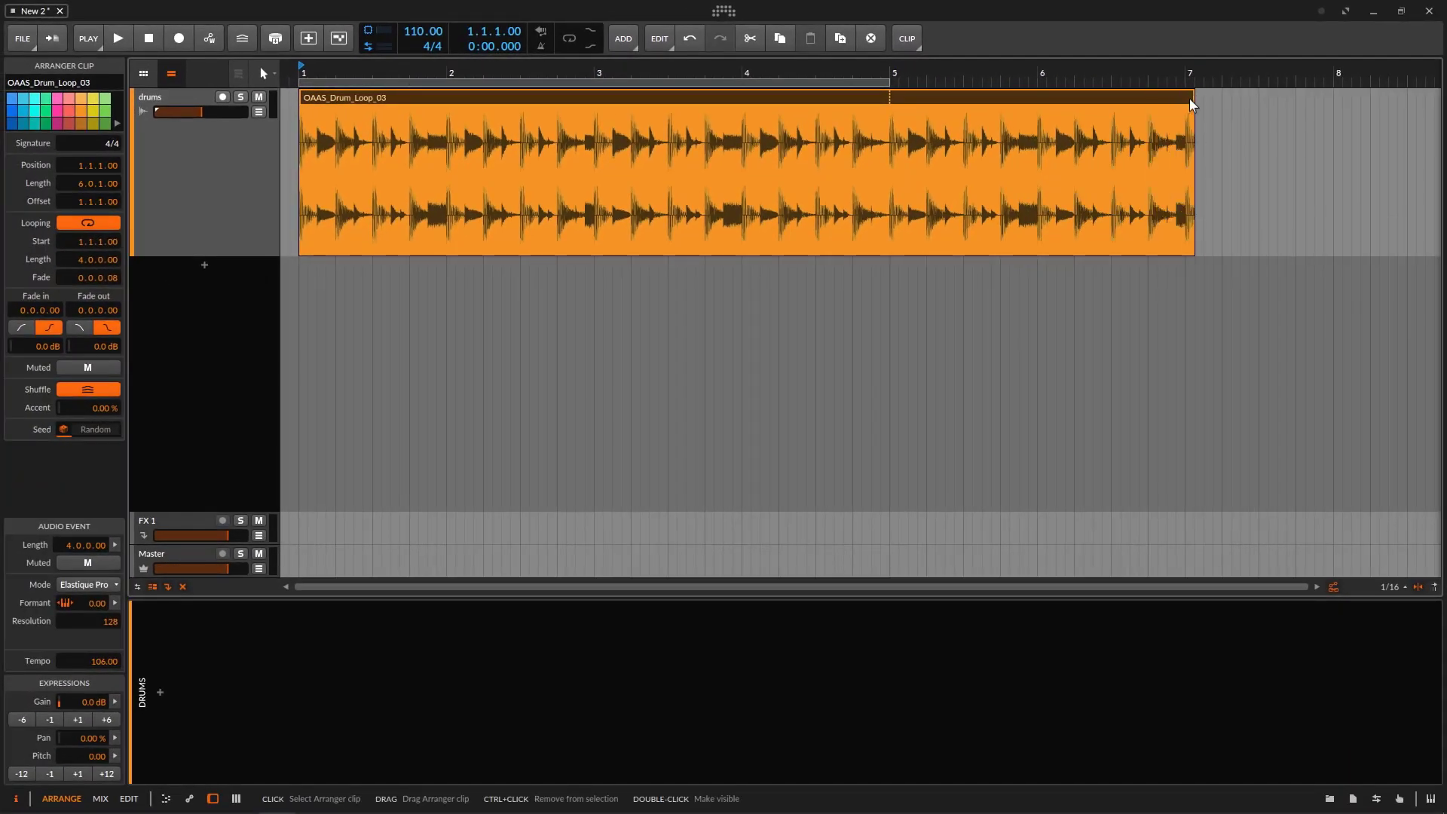
{"action": "key", "text": "ctrl+z"}
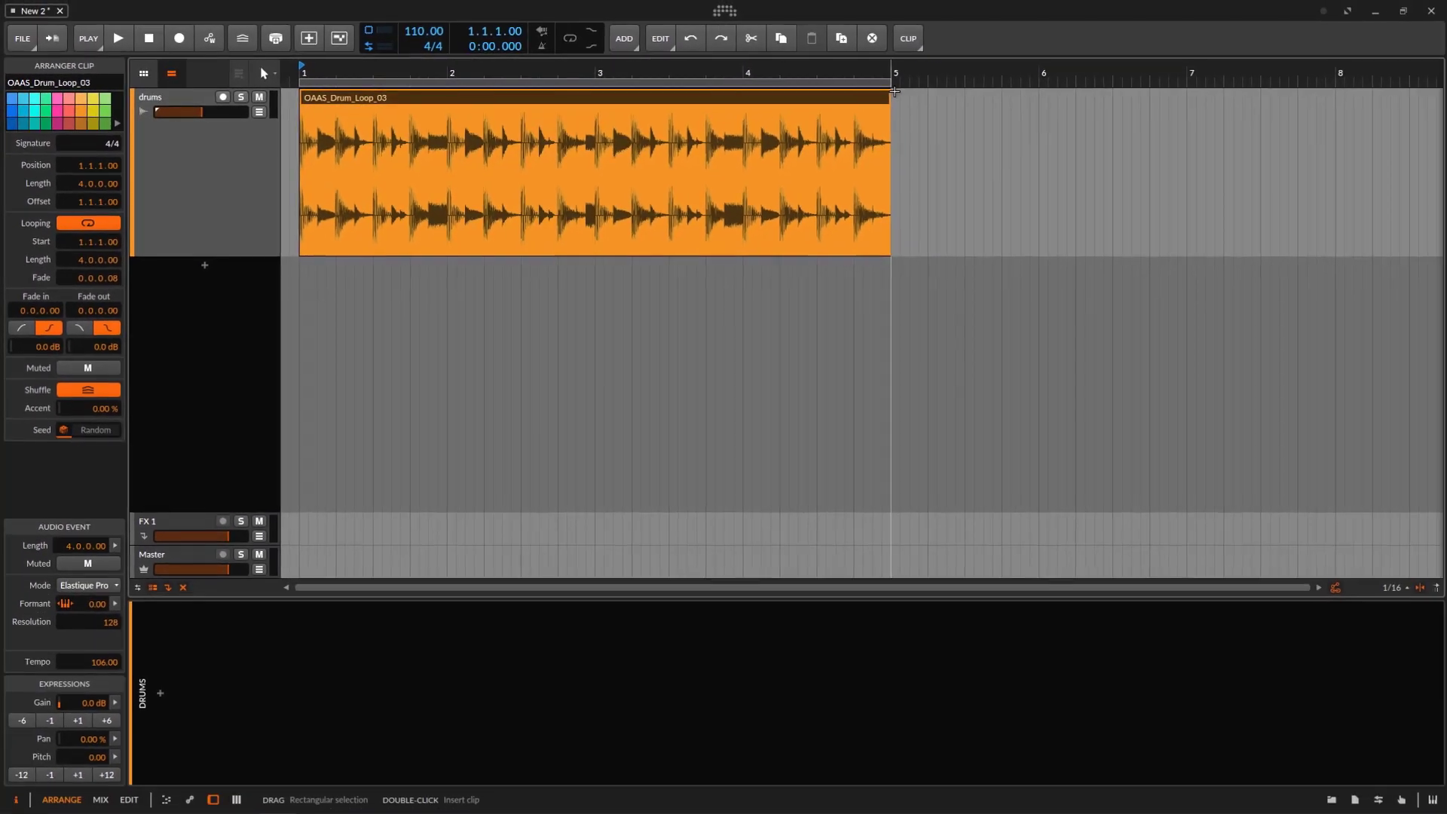
Step: Turn off looping for the drum clip, try extending it to 7 bars, and undo the extension
{"action": "left_click", "coordinate": [87, 223]}
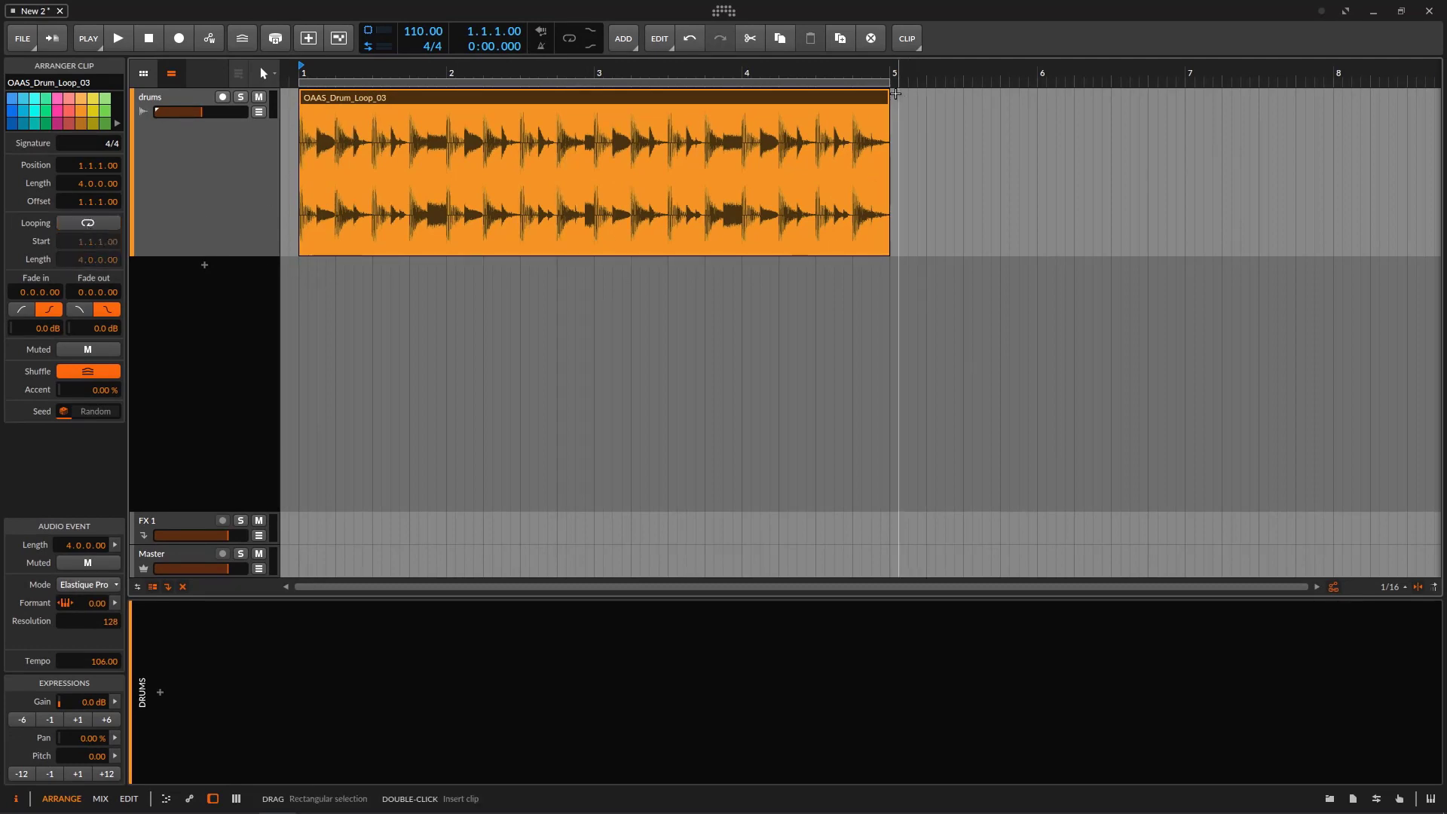
{"action": "left_click_drag", "start_coordinate": [890, 110], "coordinate": [1330, 113]}
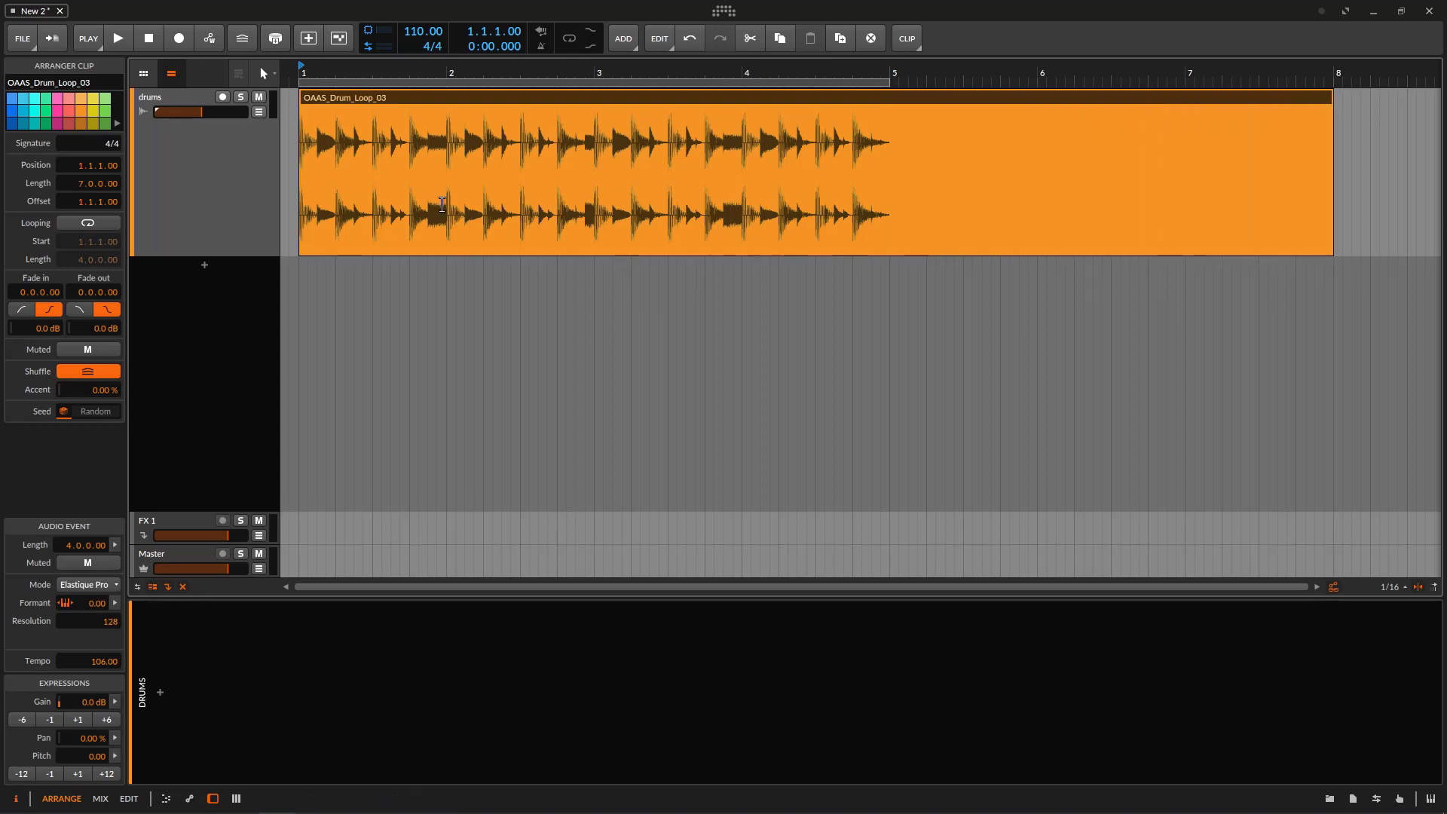
{"action": "key", "text": "ctrl+z"}
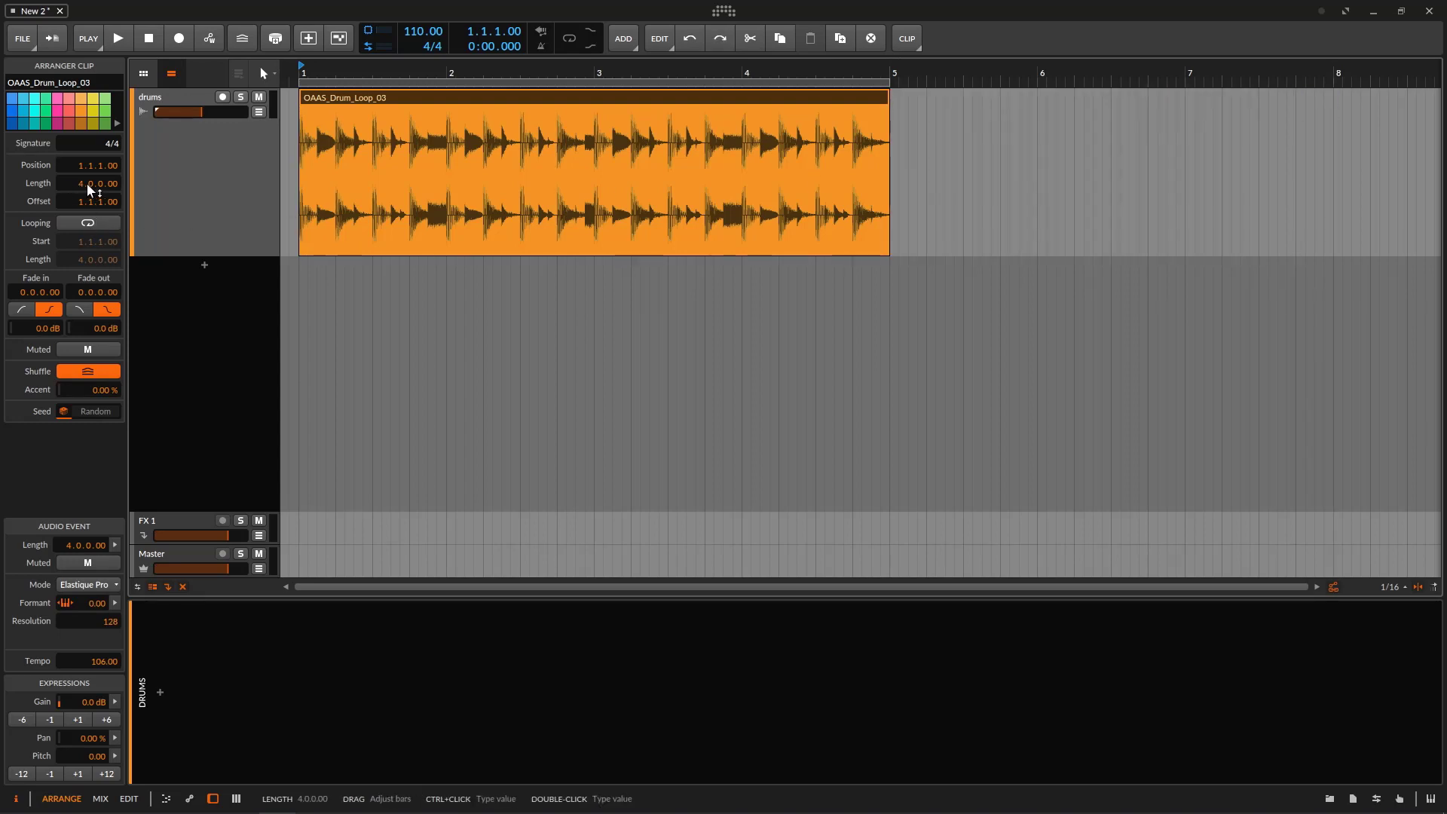
Step: Try the non-looping clip at a length of 6.0.0.00, and shorten it back to 4 bars
{"action": "mouse_move", "coordinate": [79, 184]}
{"action": "left_mouse_down"}
{"action": "mouse_move", "coordinate": [79, 168]}
{"action": "mouse_move", "coordinate": [79, 214]}
{"action": "mouse_move", "coordinate": [79, 168]}
{"action": "left_mouse_up"}
{"action": "double_click", "coordinate": [83, 184]}
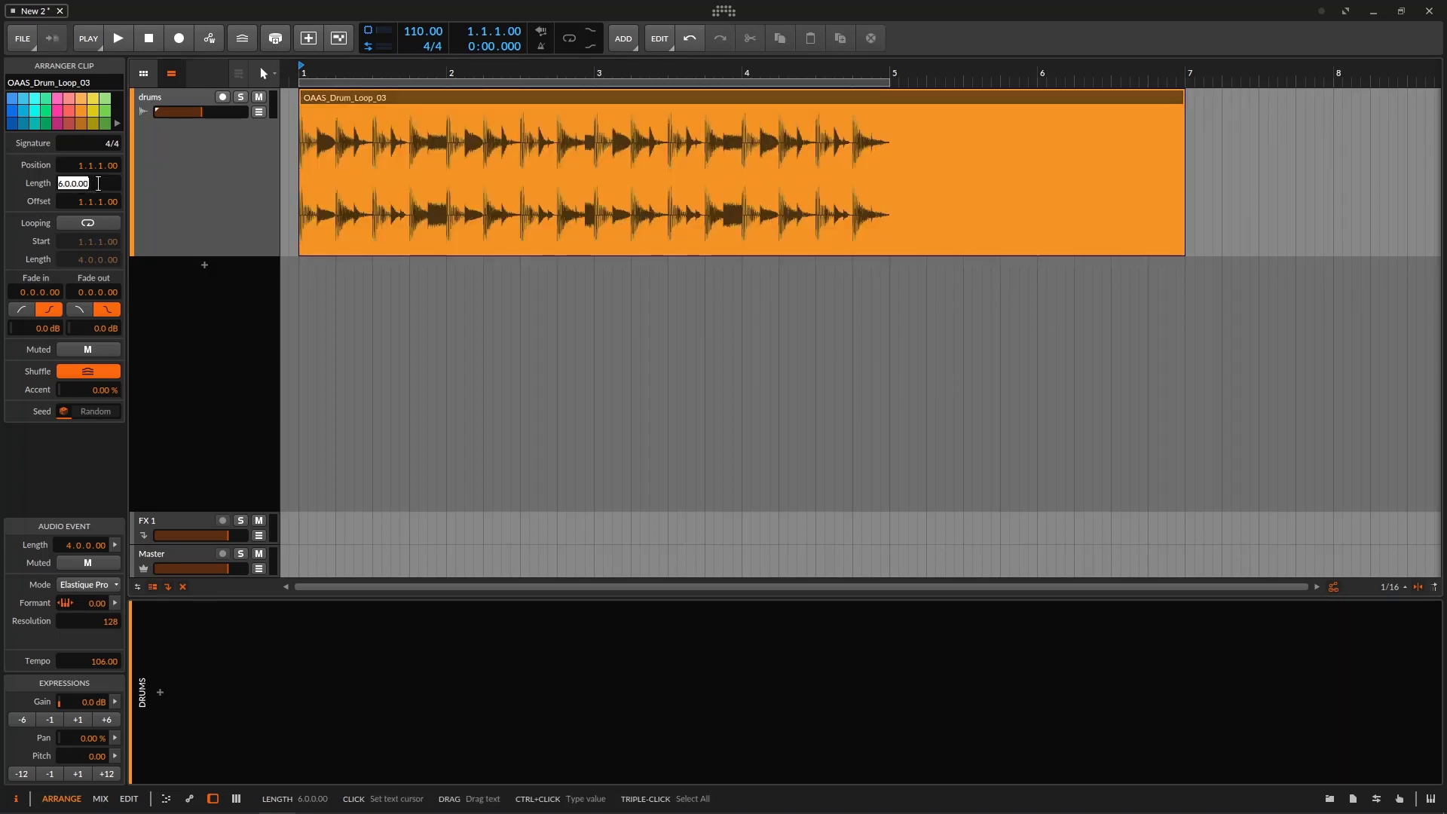
{"action": "left_click", "coordinate": [83, 186]}
{"action": "left_click", "coordinate": [39, 185]}
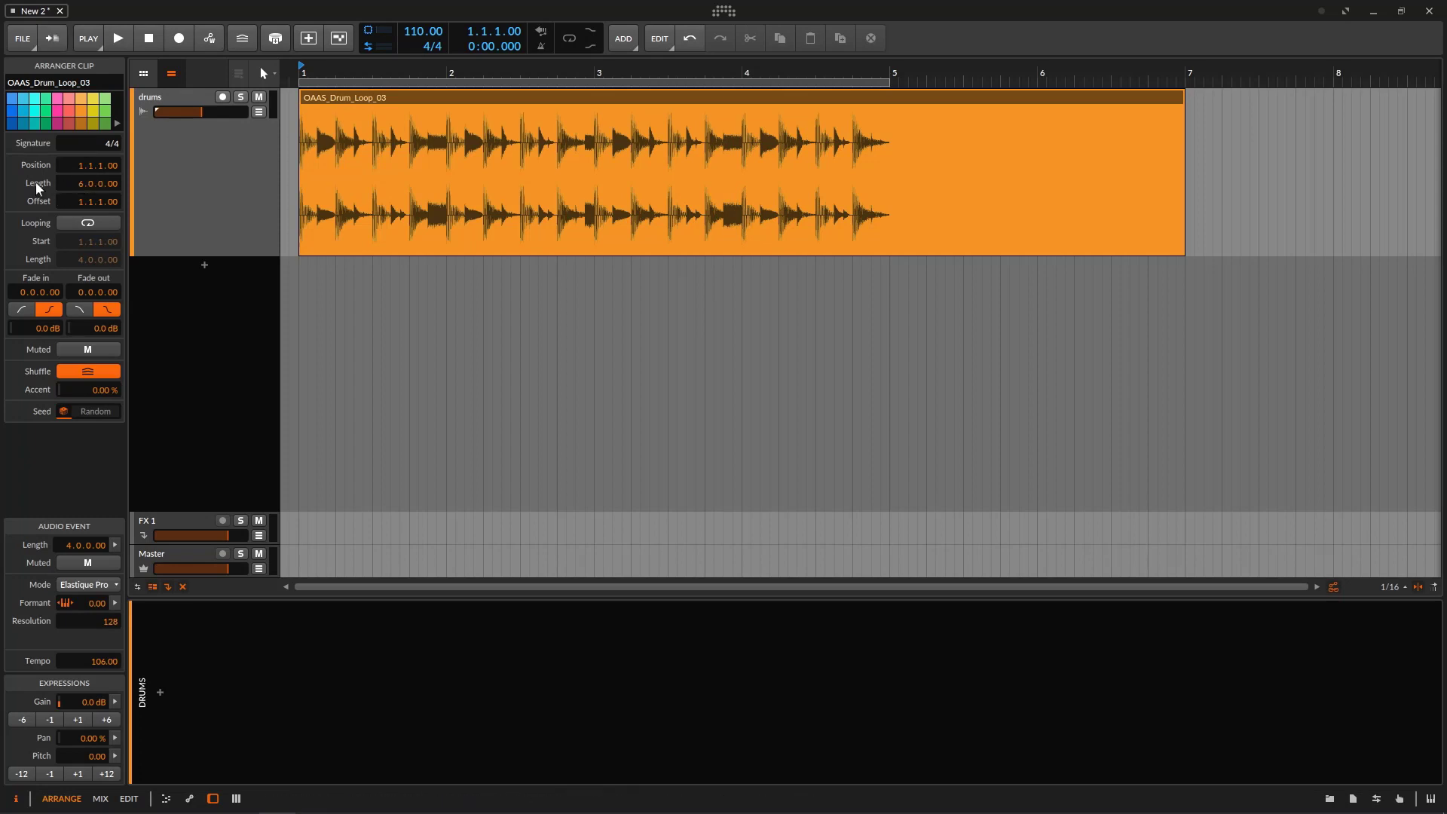
{"action": "left_click_drag", "start_coordinate": [1183, 95], "coordinate": [890, 121]}
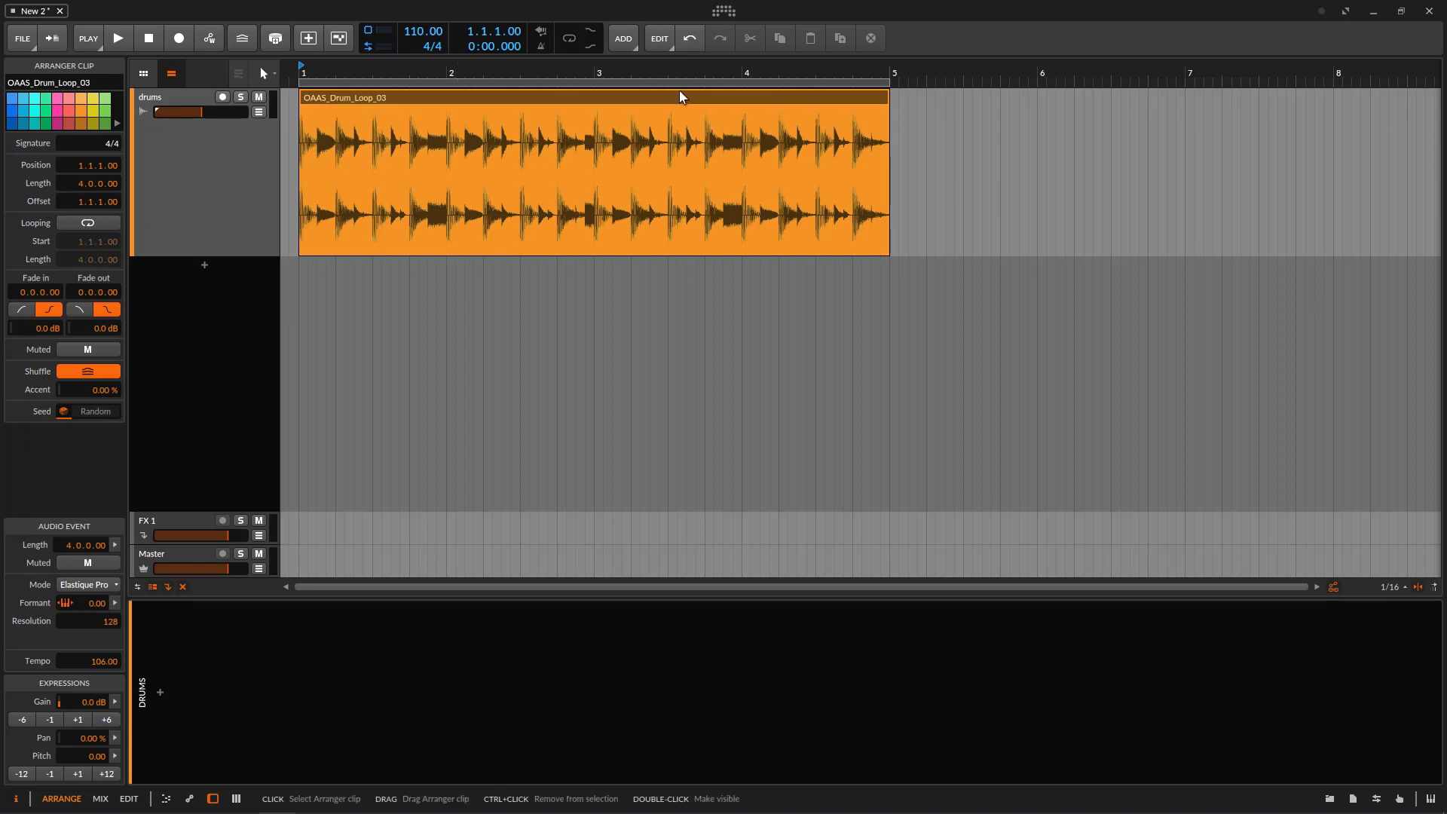
Step: Open the OAAS_Drum_Loop_03 clip in the detail editor with the whole clip in view
{"action": "left_click_drag", "start_coordinate": [640, 73], "coordinate": [507, 73]}
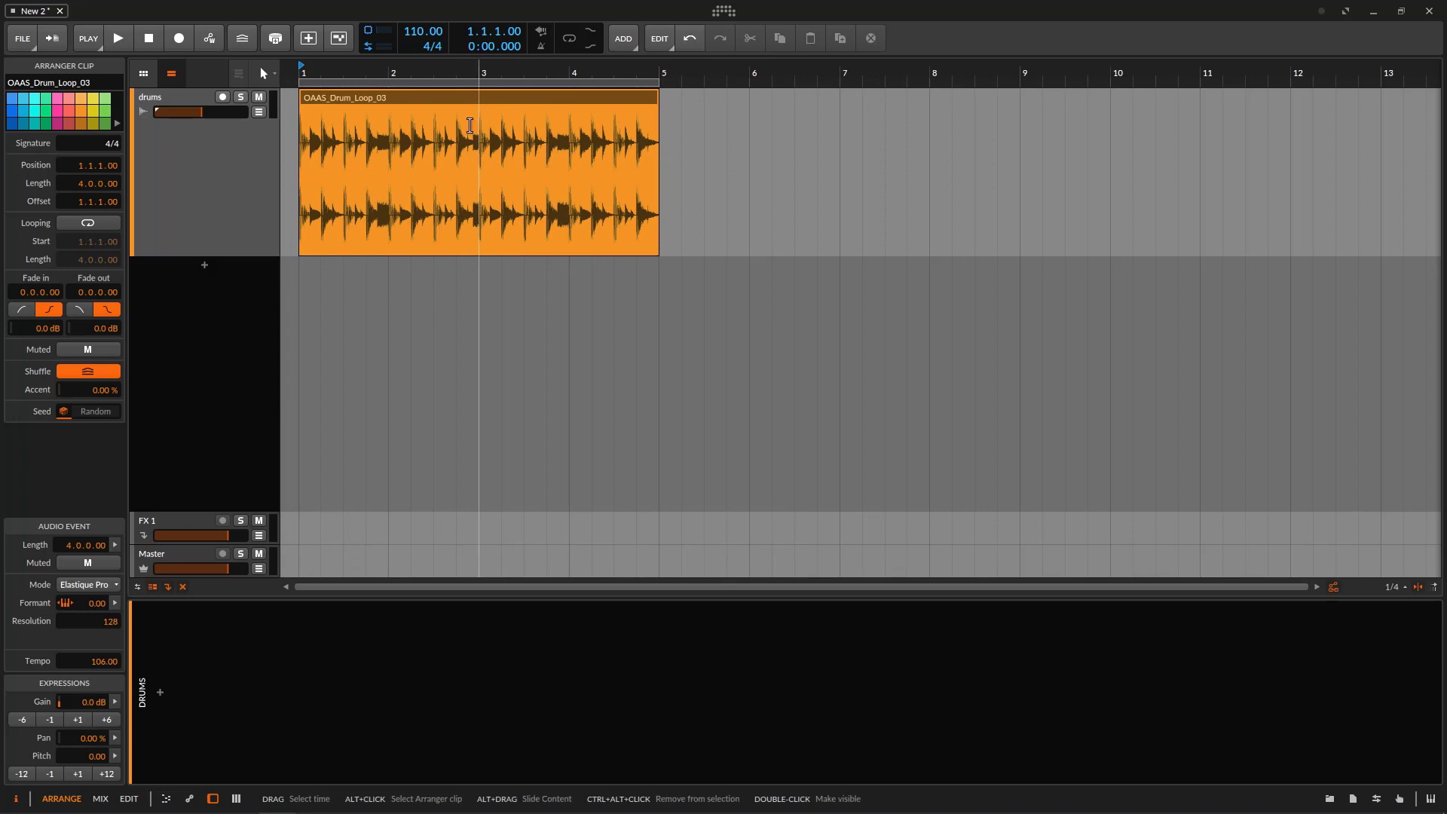
{"action": "left_click", "coordinate": [449, 101]}
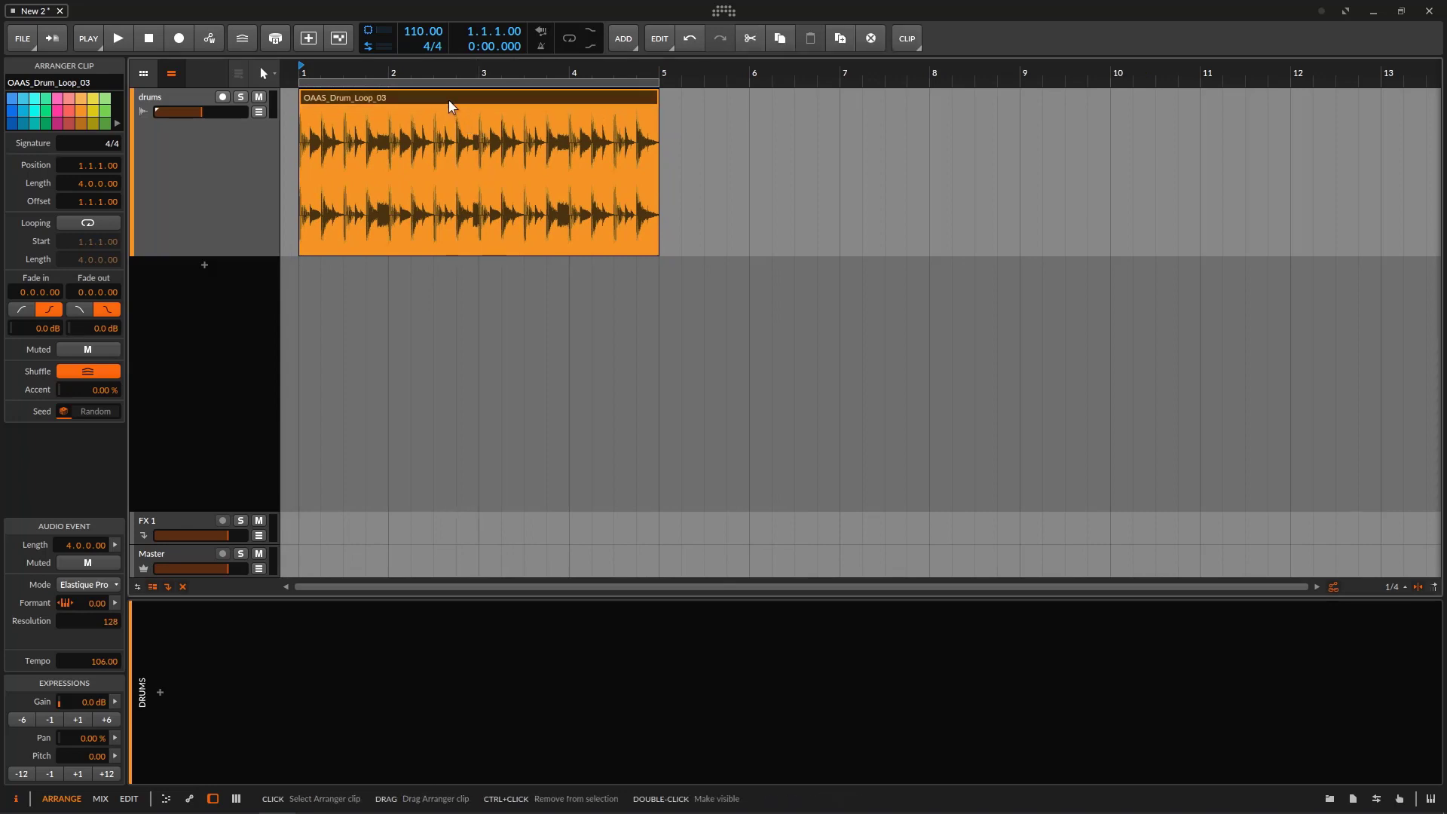
{"action": "double_click", "coordinate": [449, 101]}
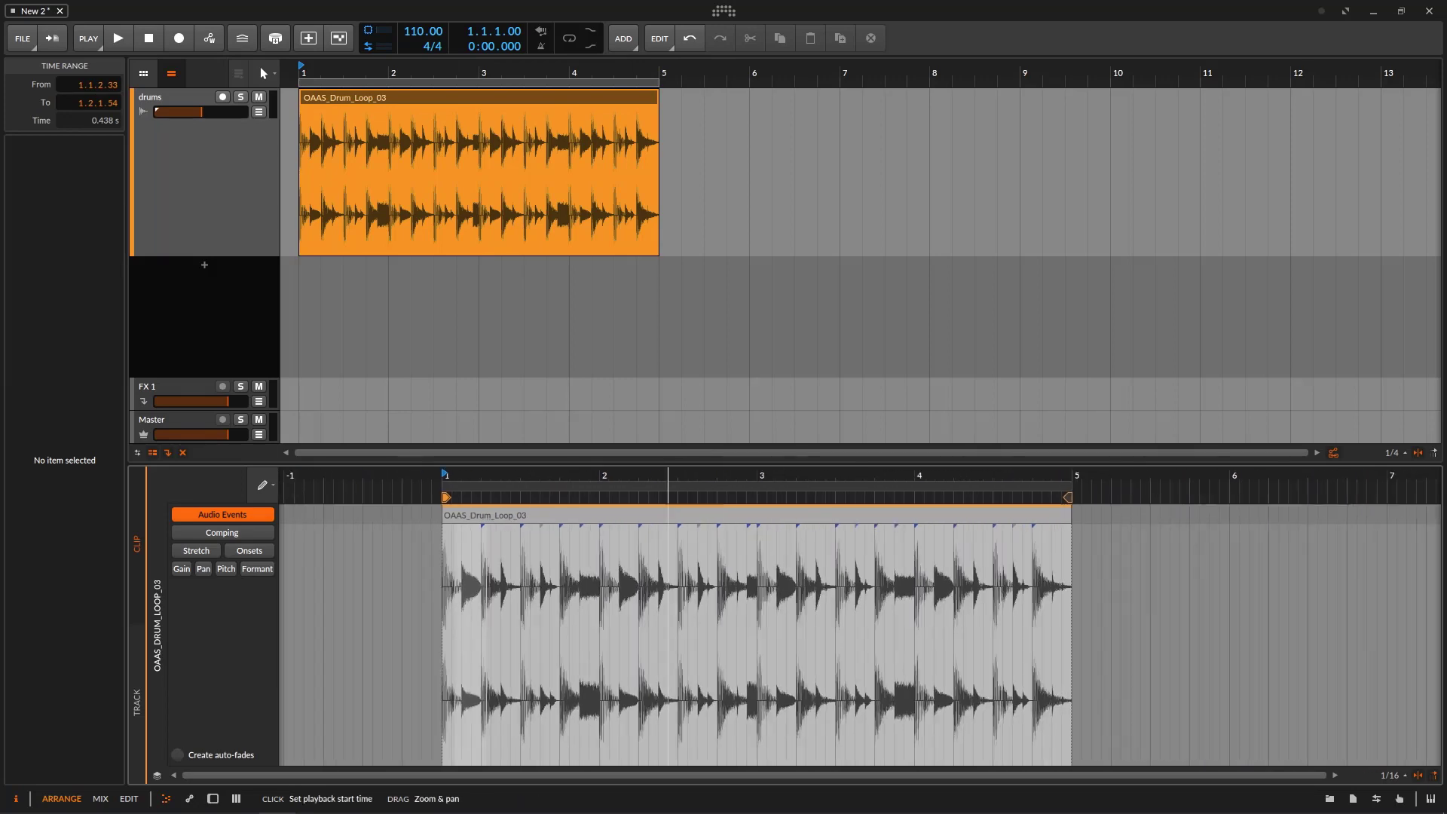
{"action": "left_click_drag", "start_coordinate": [668, 484], "coordinate": [570, 480]}
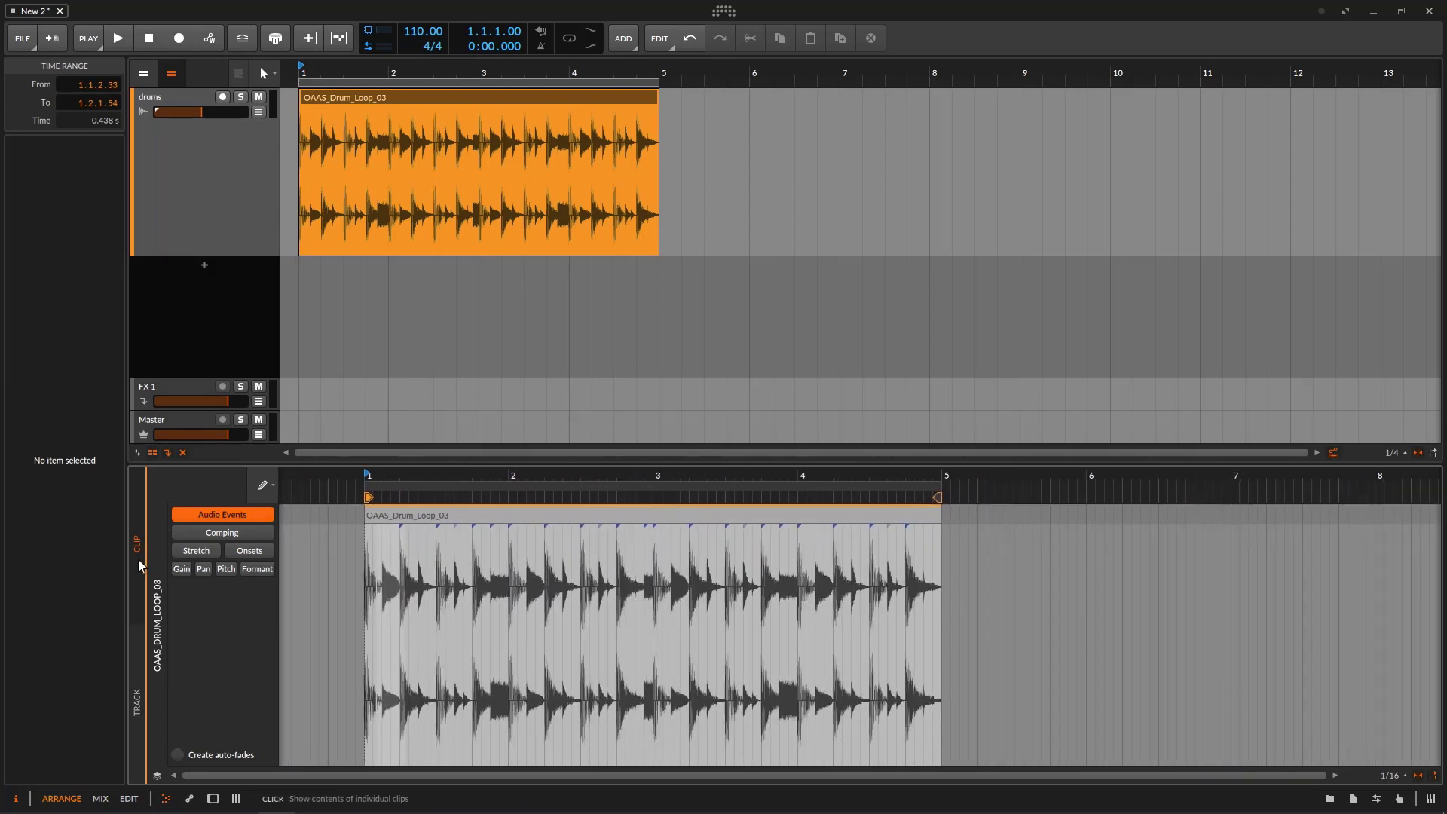
Step: Compare the drums track timeline with the clip's own contents in the detail editor
{"action": "left_click", "coordinate": [142, 681]}
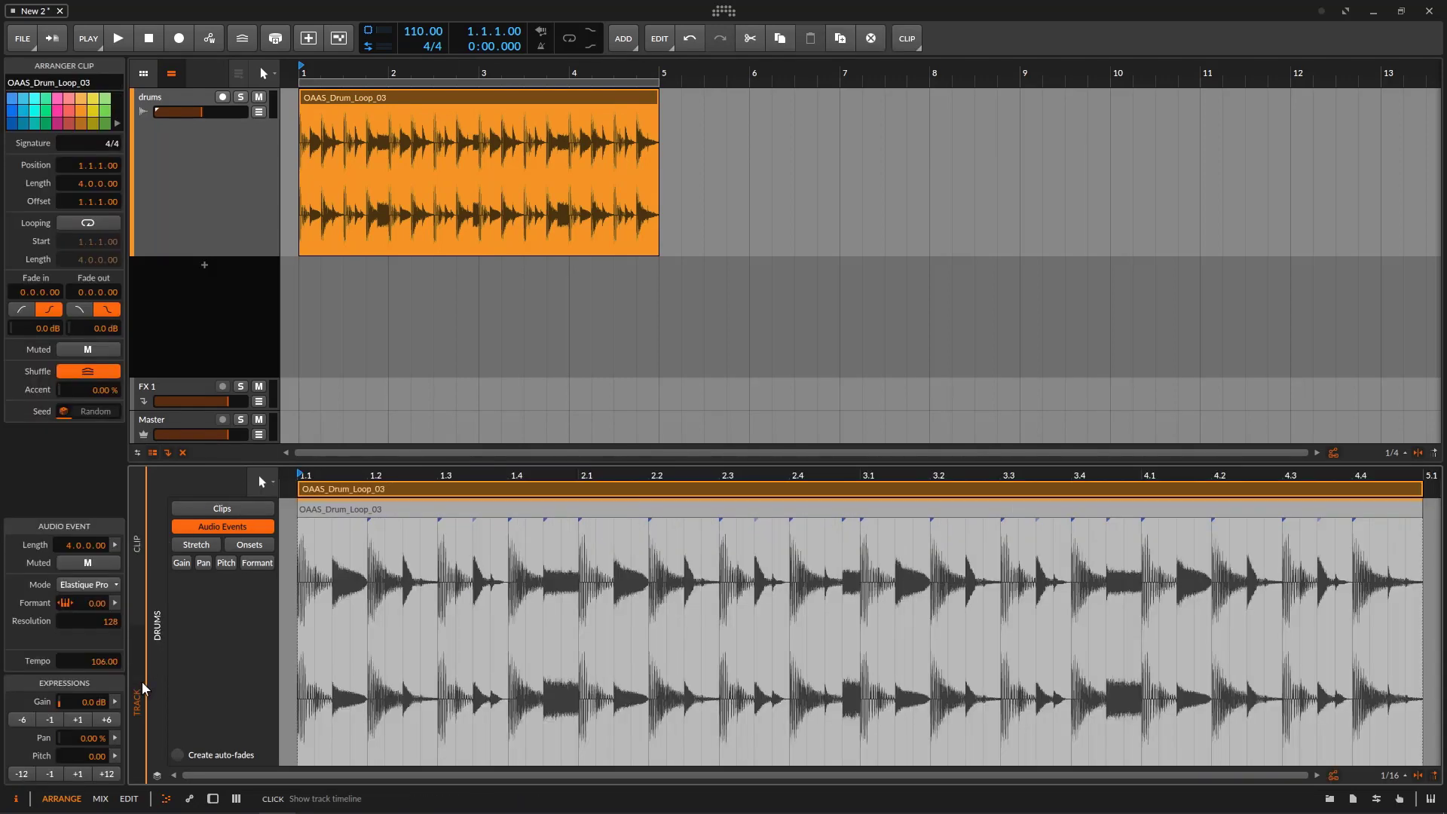
{"action": "left_click", "coordinate": [137, 545]}
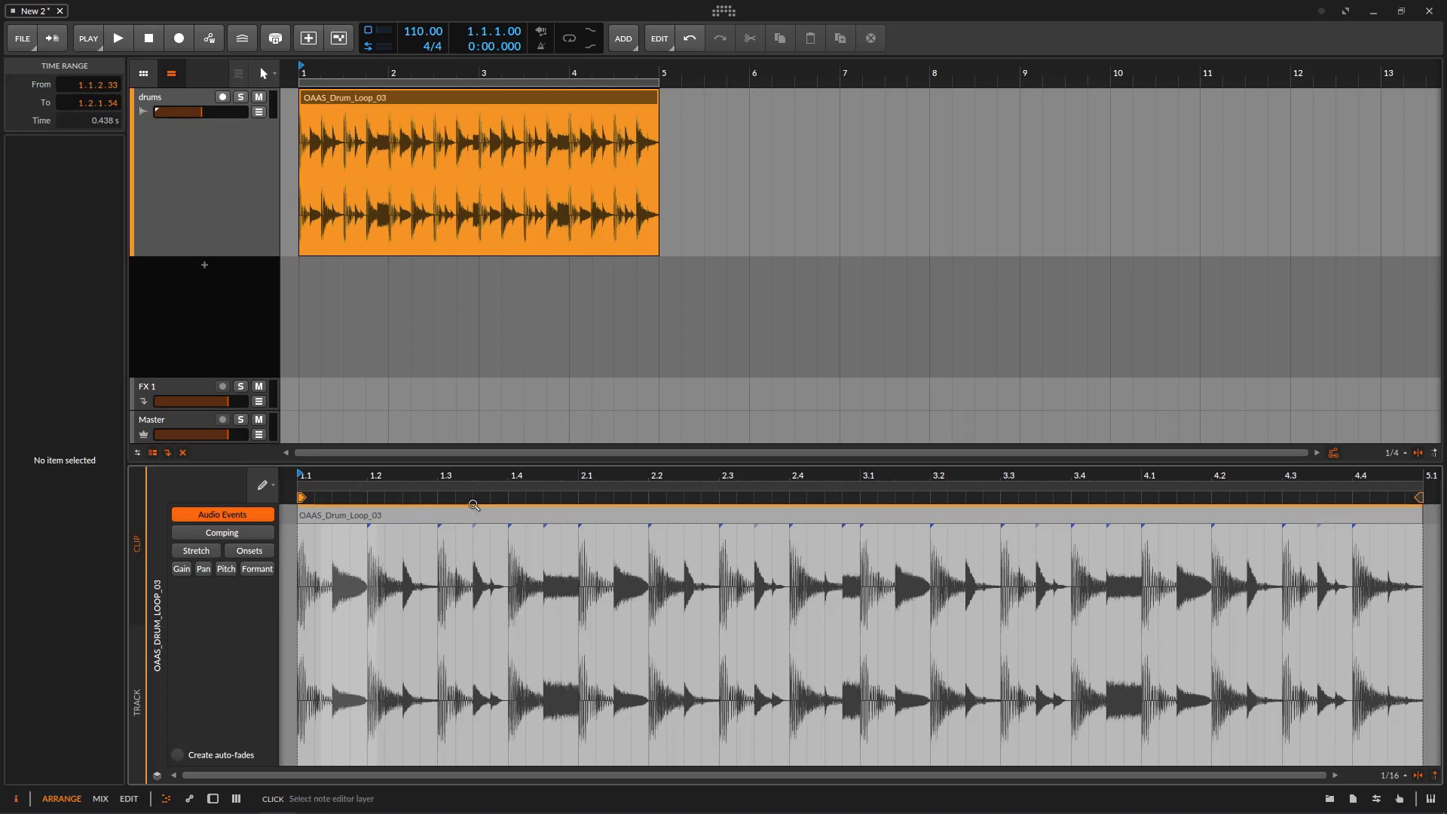
{"action": "left_click_drag", "start_coordinate": [601, 483], "coordinate": [567, 471]}
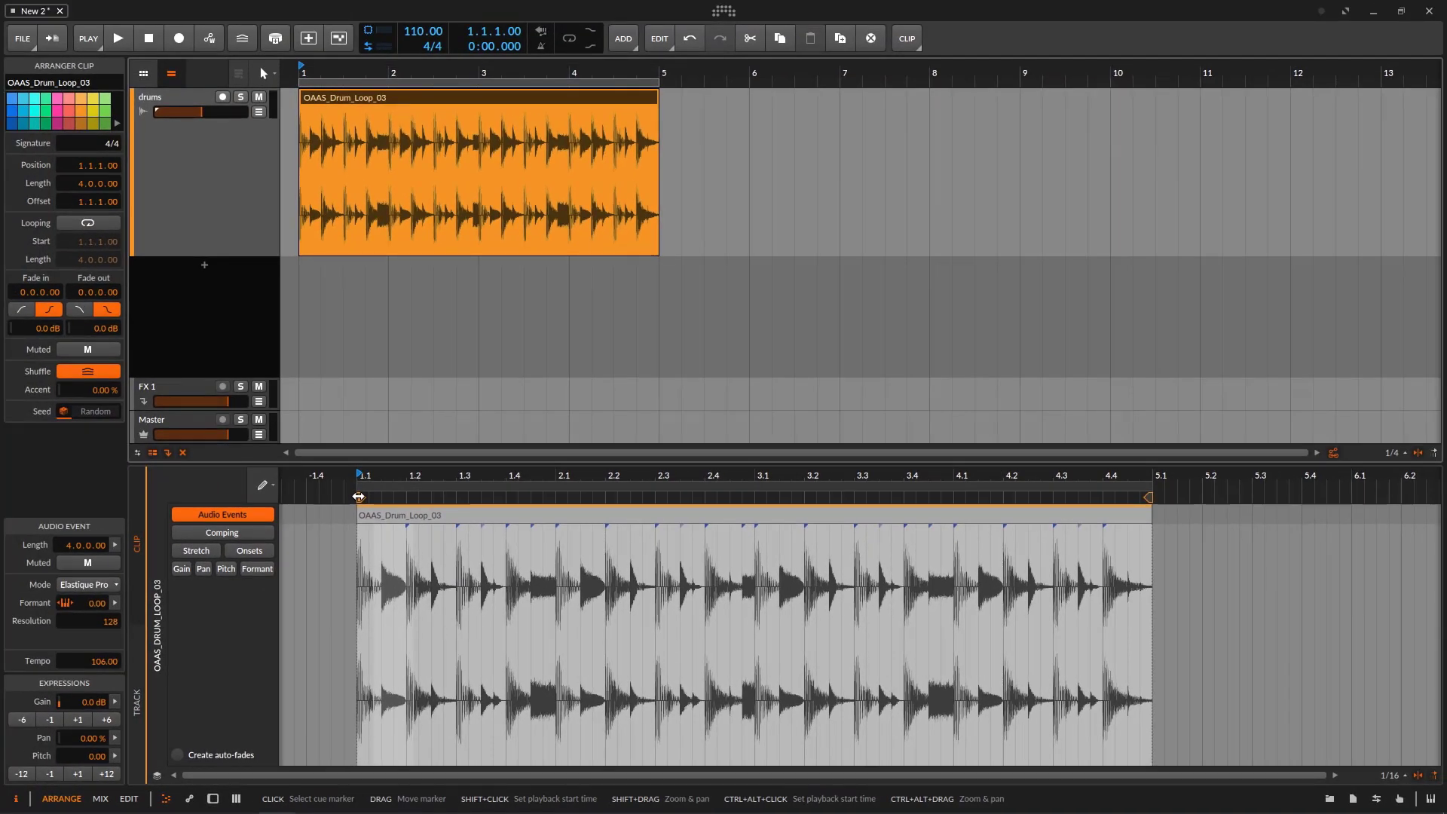
Step: Try the clip's start marker at 1.3.2.00 in the detail editor, and return it to 1.1.1.00
{"action": "mouse_move", "coordinate": [359, 496]}
{"action": "left_mouse_down"}
{"action": "mouse_move", "coordinate": [450, 498]}
{"action": "mouse_move", "coordinate": [480, 413]}
{"action": "left_mouse_up"}
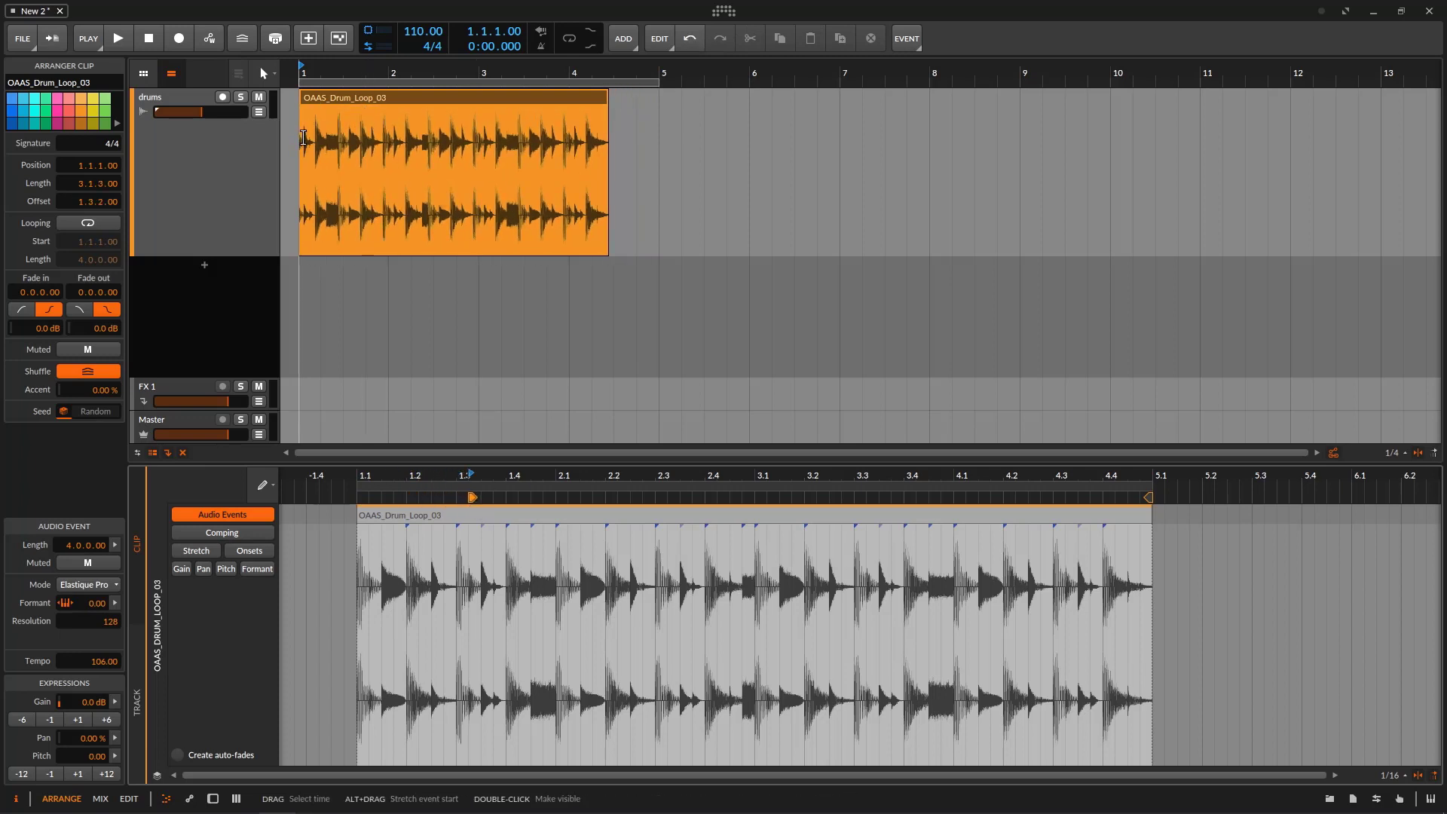
{"action": "left_click_drag", "start_coordinate": [472, 498], "coordinate": [362, 510]}
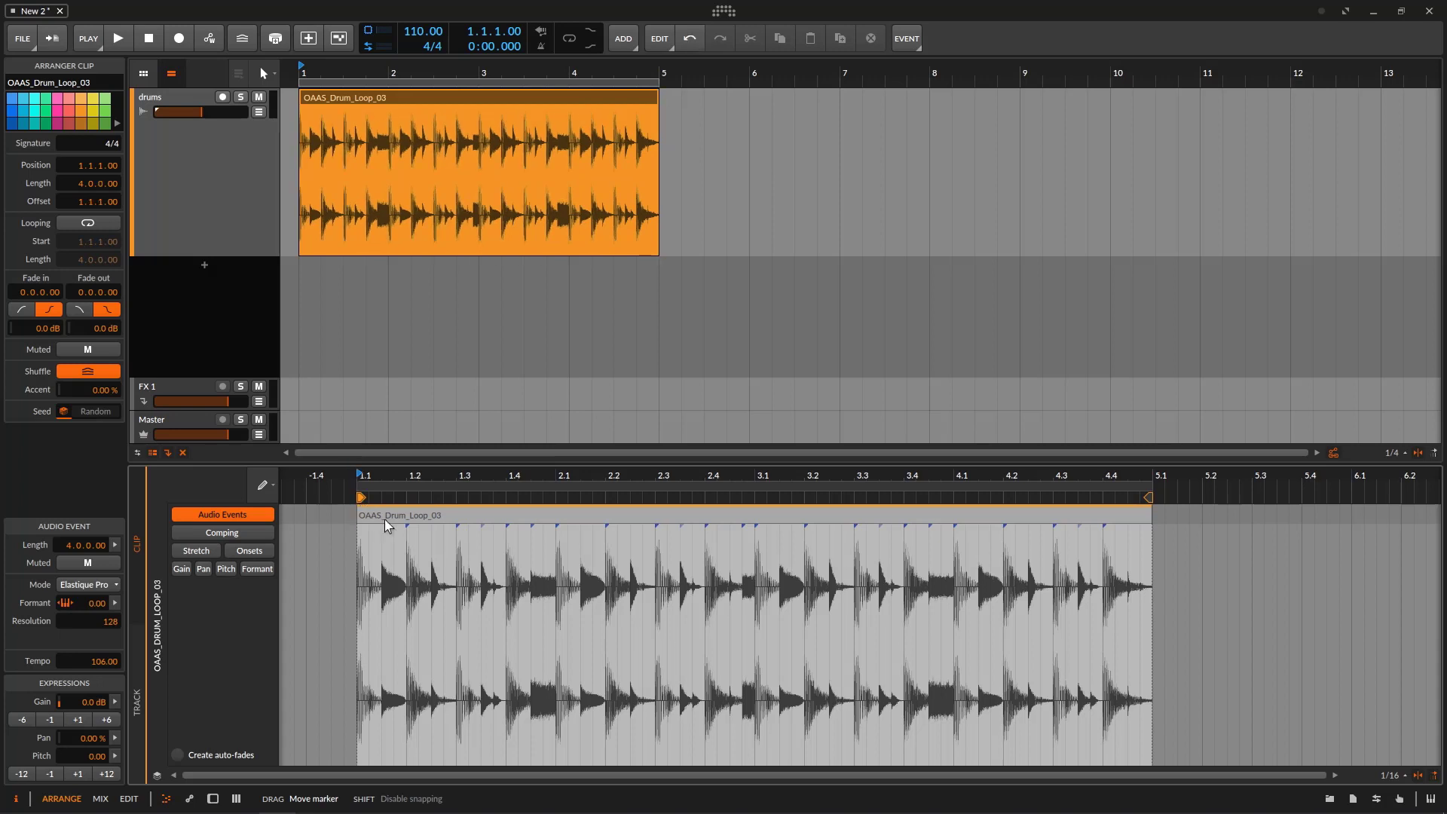
{"action": "left_click", "coordinate": [387, 509]}
Step: Try the clip's start marker at several offsets, including 4.1.1.00, 3.3.2.00, 4.2.2.00 and 2.2.1.00
{"action": "mouse_move", "coordinate": [362, 499]}
{"action": "left_mouse_down"}
{"action": "mouse_move", "coordinate": [807, 513]}
{"action": "mouse_move", "coordinate": [908, 501]}
{"action": "mouse_move", "coordinate": [988, 520]}
{"action": "mouse_move", "coordinate": [959, 520]}
{"action": "mouse_move", "coordinate": [982, 494]}
{"action": "mouse_move", "coordinate": [1114, 531]}
{"action": "mouse_move", "coordinate": [960, 533]}
{"action": "left_mouse_up"}
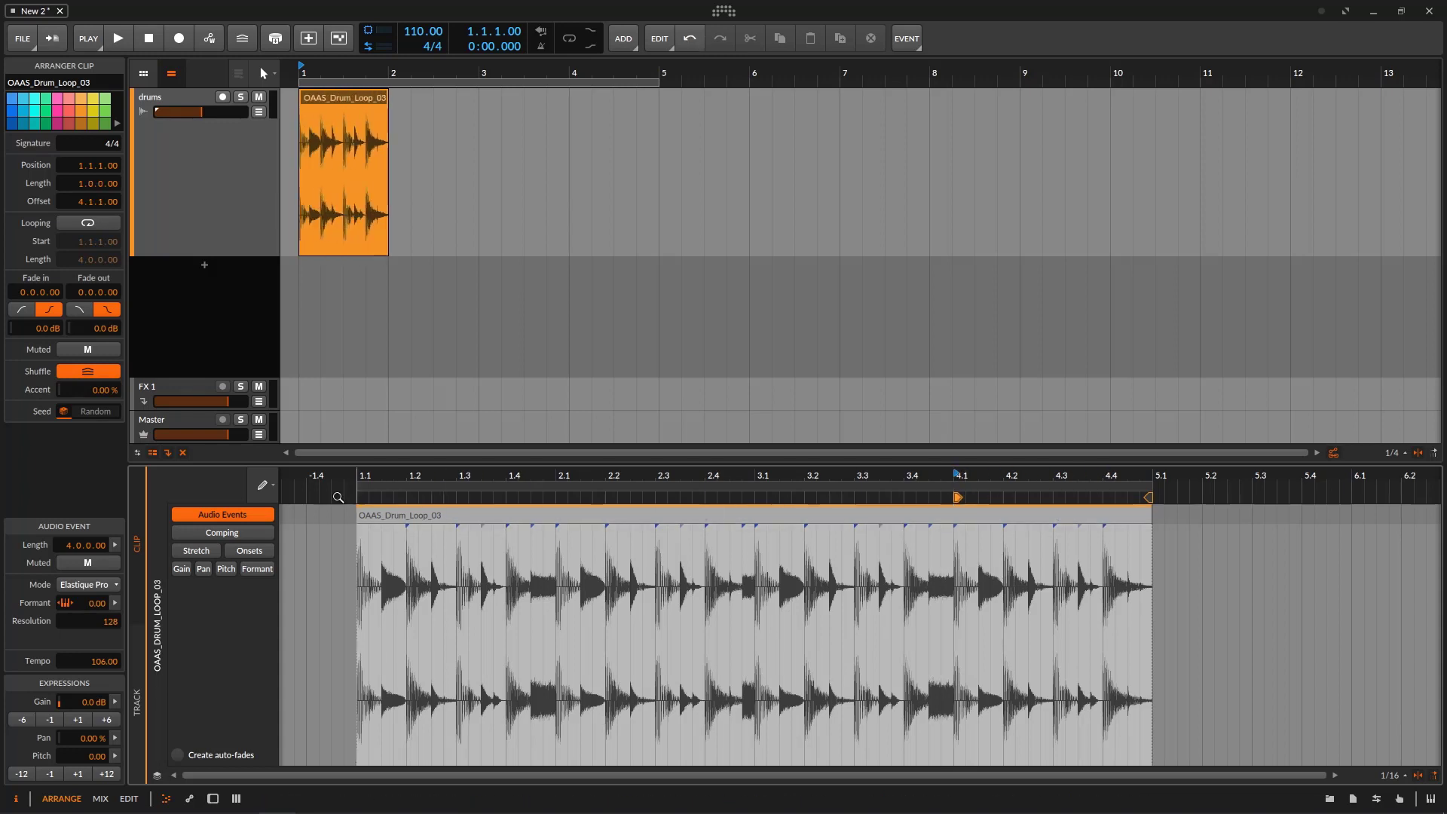
{"action": "left_click_drag", "start_coordinate": [952, 495], "coordinate": [846, 497]}
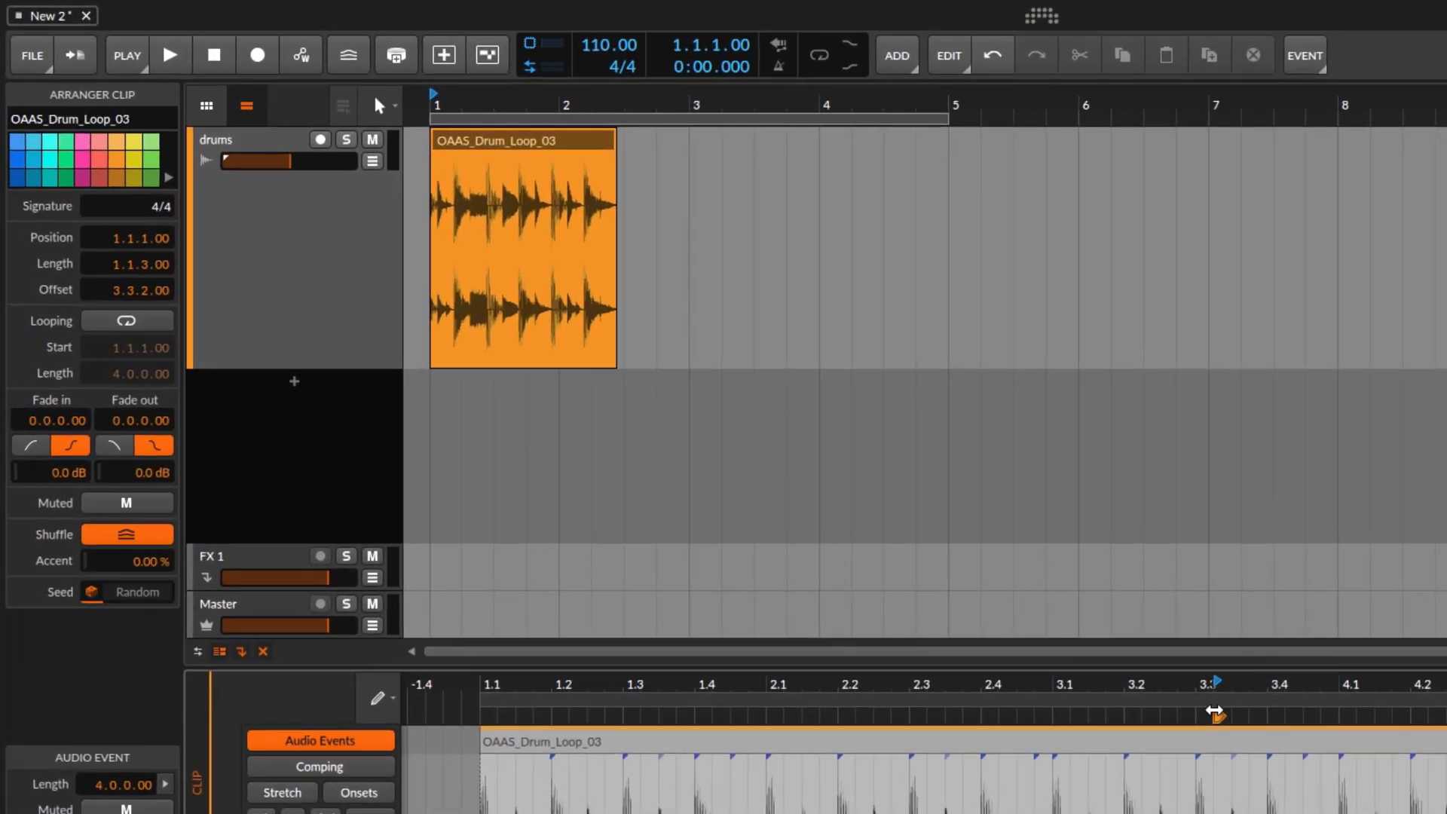
{"action": "mouse_move", "coordinate": [1215, 712]}
{"action": "left_mouse_down"}
{"action": "mouse_move", "coordinate": [824, 728]}
{"action": "mouse_move", "coordinate": [645, 716]}
{"action": "mouse_move", "coordinate": [1066, 717]}
{"action": "mouse_move", "coordinate": [1225, 735]}
{"action": "left_mouse_up"}
{"action": "mouse_move", "coordinate": [996, 596]}
{"action": "left_mouse_down"}
{"action": "mouse_move", "coordinate": [1156, 582]}
{"action": "mouse_move", "coordinate": [1202, 597]}
{"action": "left_mouse_up"}
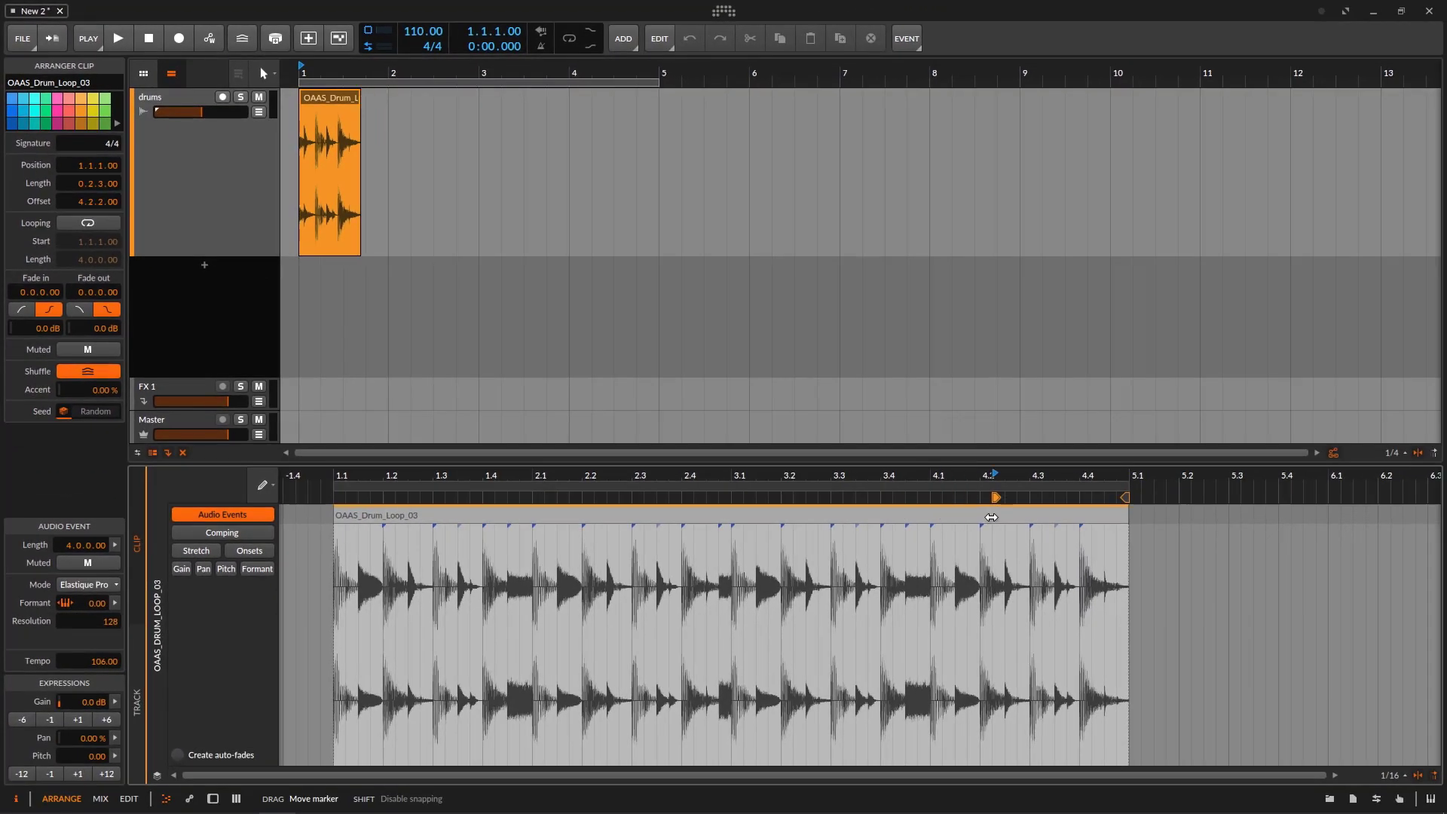
{"action": "mouse_move", "coordinate": [1020, 513]}
{"action": "left_mouse_down"}
{"action": "mouse_move", "coordinate": [336, 501]}
{"action": "mouse_move", "coordinate": [594, 519]}
{"action": "mouse_move", "coordinate": [592, 476]}
{"action": "left_mouse_up"}
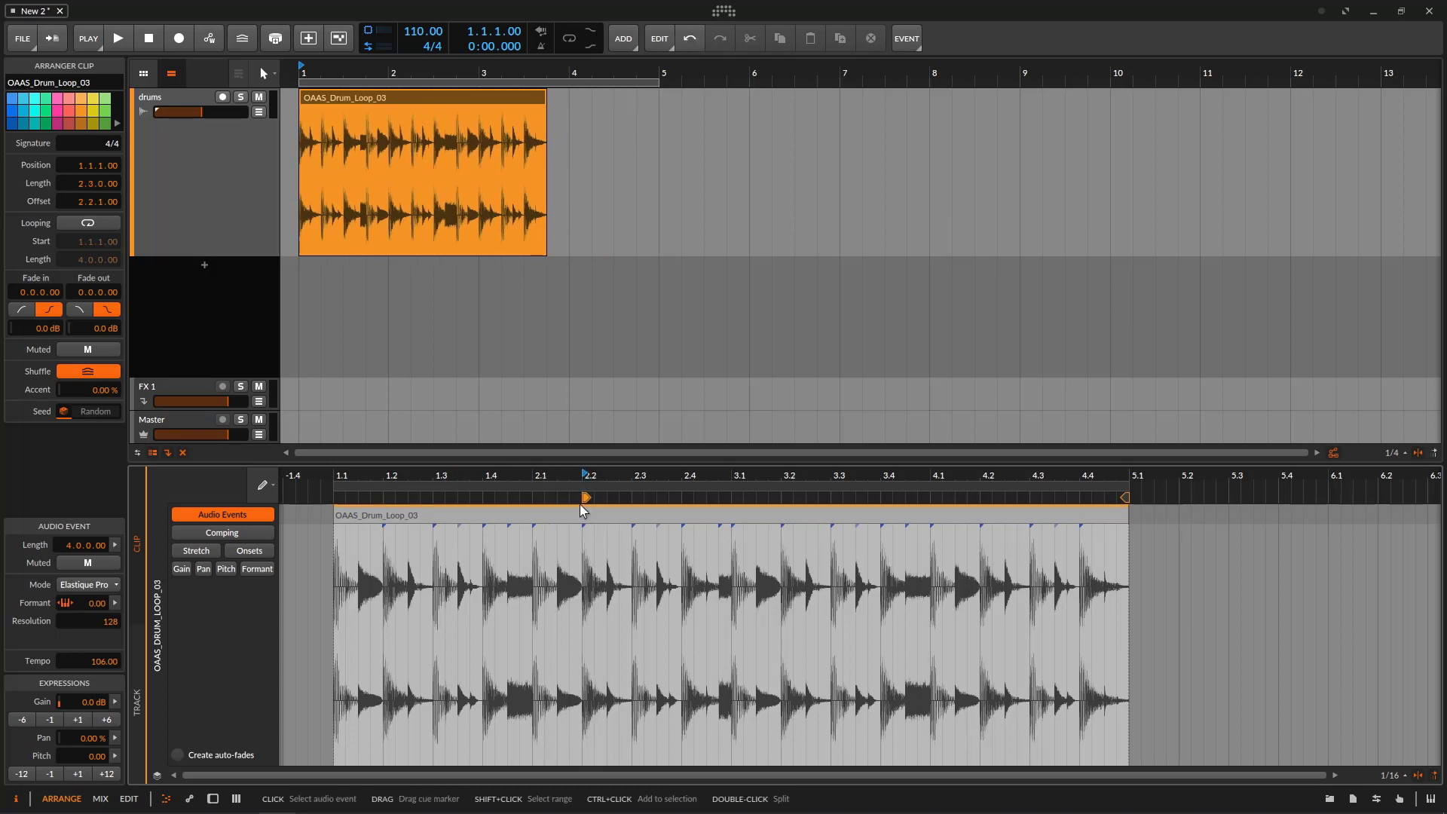
{"action": "mouse_move", "coordinate": [587, 498]}
{"action": "left_mouse_down"}
{"action": "mouse_move", "coordinate": [675, 511]}
{"action": "mouse_move", "coordinate": [924, 498]}
{"action": "mouse_move", "coordinate": [337, 514]}
{"action": "mouse_move", "coordinate": [934, 499]}
{"action": "left_mouse_up"}
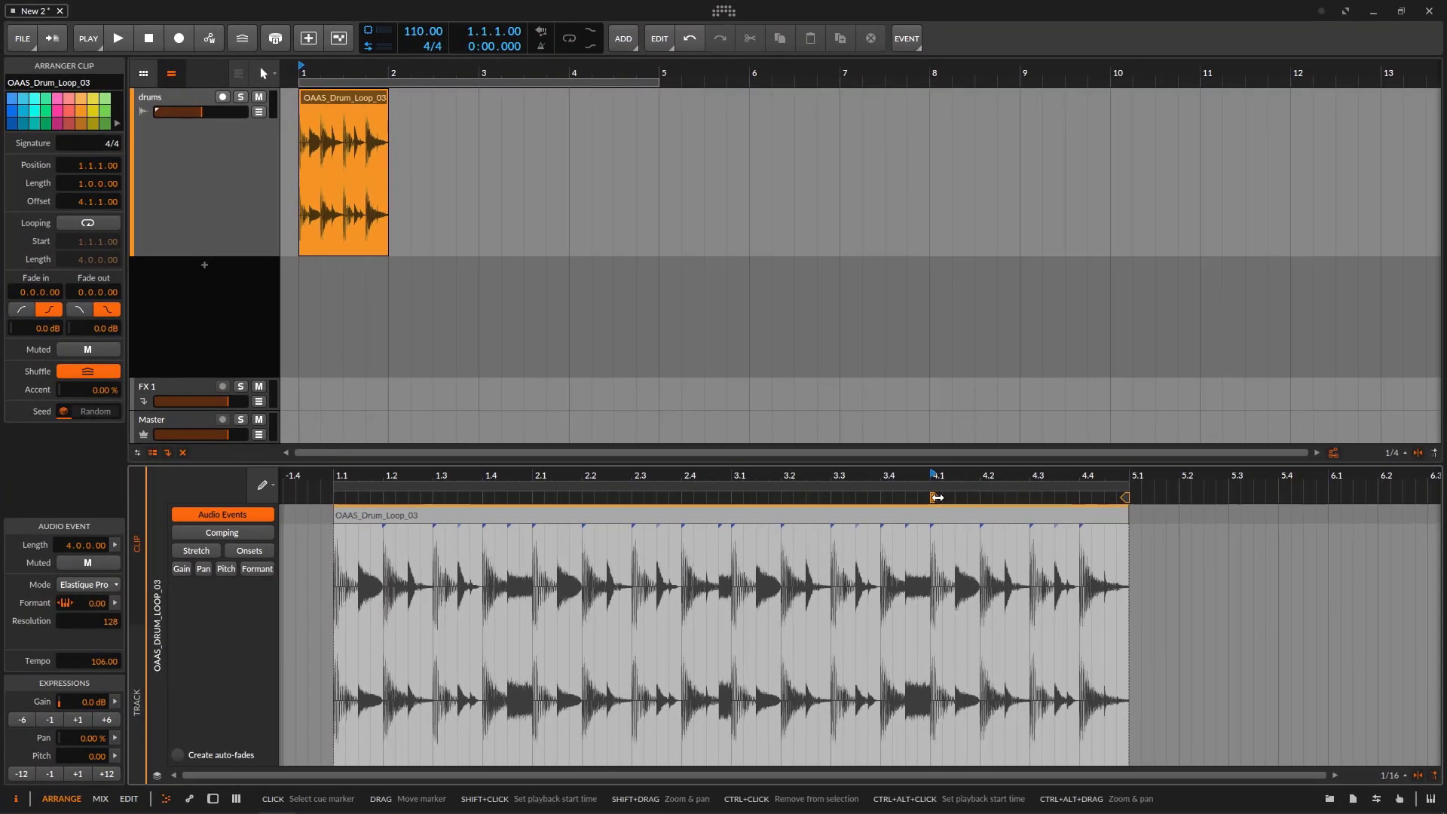
Step: Trim the clip to an offset of 2.4.1.00 and a length of 0.2.0.00, and play it back
{"action": "mouse_move", "coordinate": [937, 497]}
{"action": "left_mouse_down"}
{"action": "mouse_move", "coordinate": [723, 497]}
{"action": "mouse_move", "coordinate": [688, 516]}
{"action": "mouse_move", "coordinate": [833, 510]}
{"action": "mouse_move", "coordinate": [685, 522]}
{"action": "left_mouse_up"}
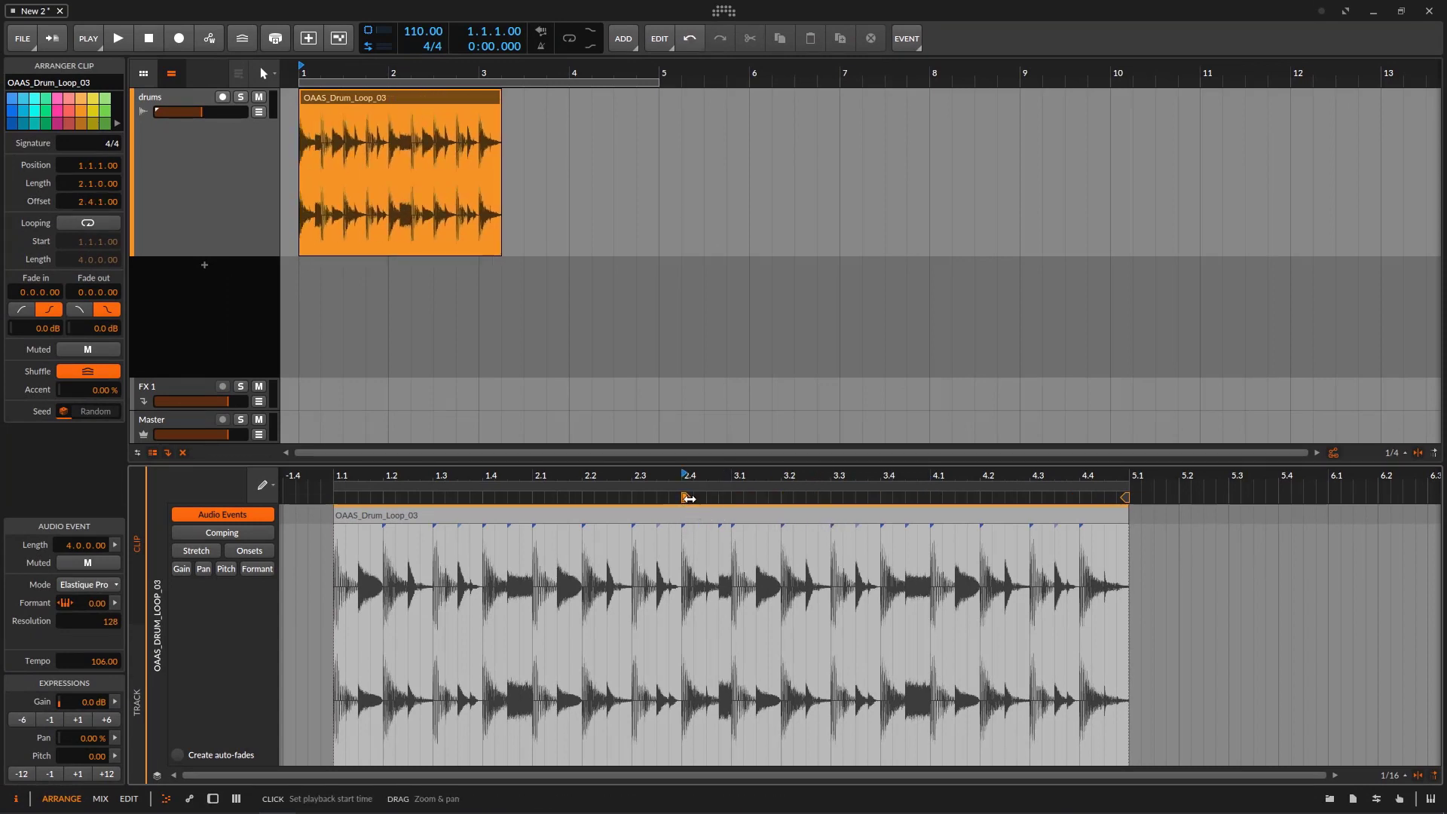
{"action": "left_click", "coordinate": [688, 544]}
{"action": "mouse_move", "coordinate": [1123, 497]}
{"action": "left_mouse_down"}
{"action": "mouse_move", "coordinate": [736, 520]}
{"action": "mouse_move", "coordinate": [776, 521]}
{"action": "left_mouse_up"}
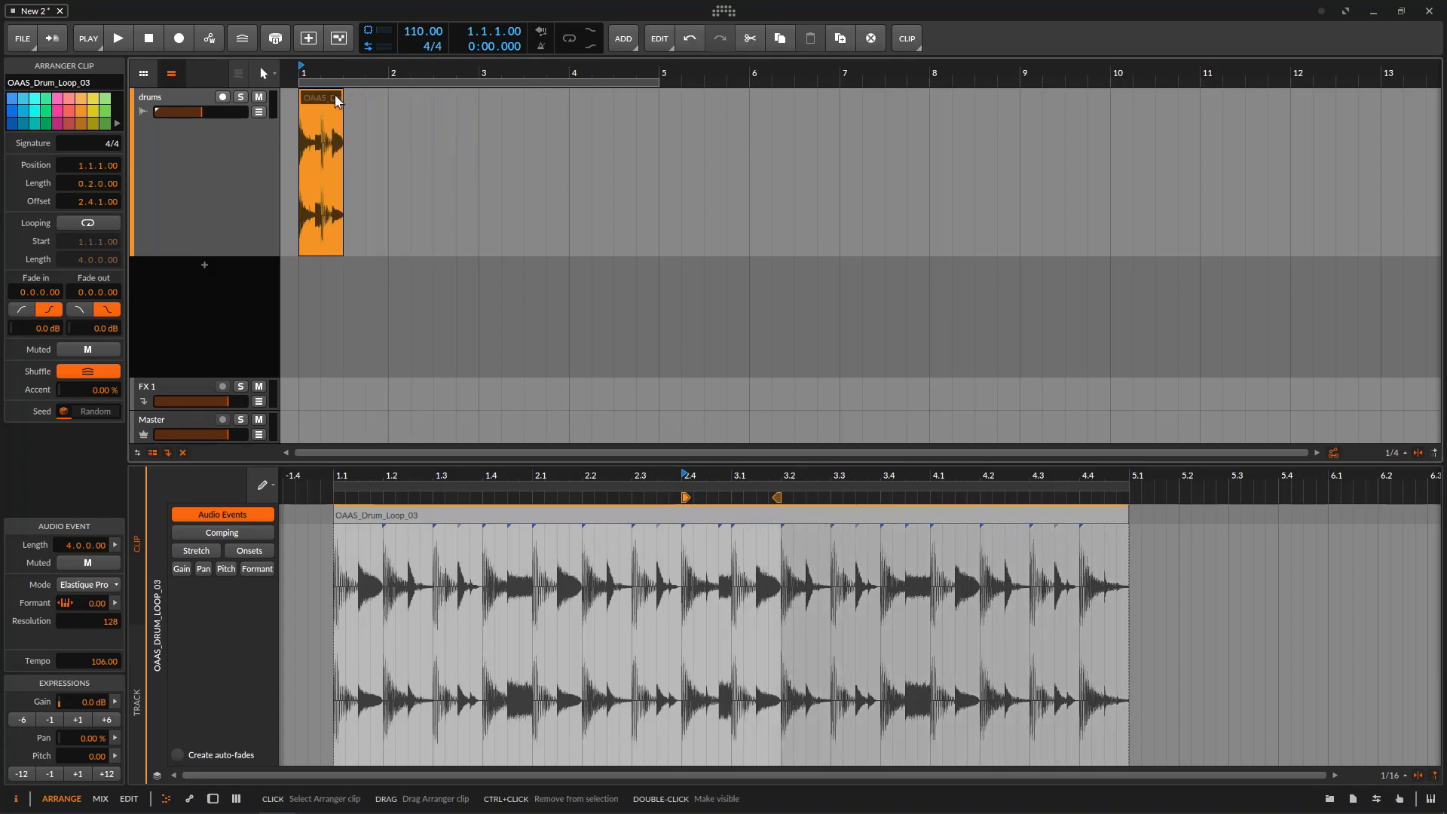
{"action": "left_click", "coordinate": [119, 41]}
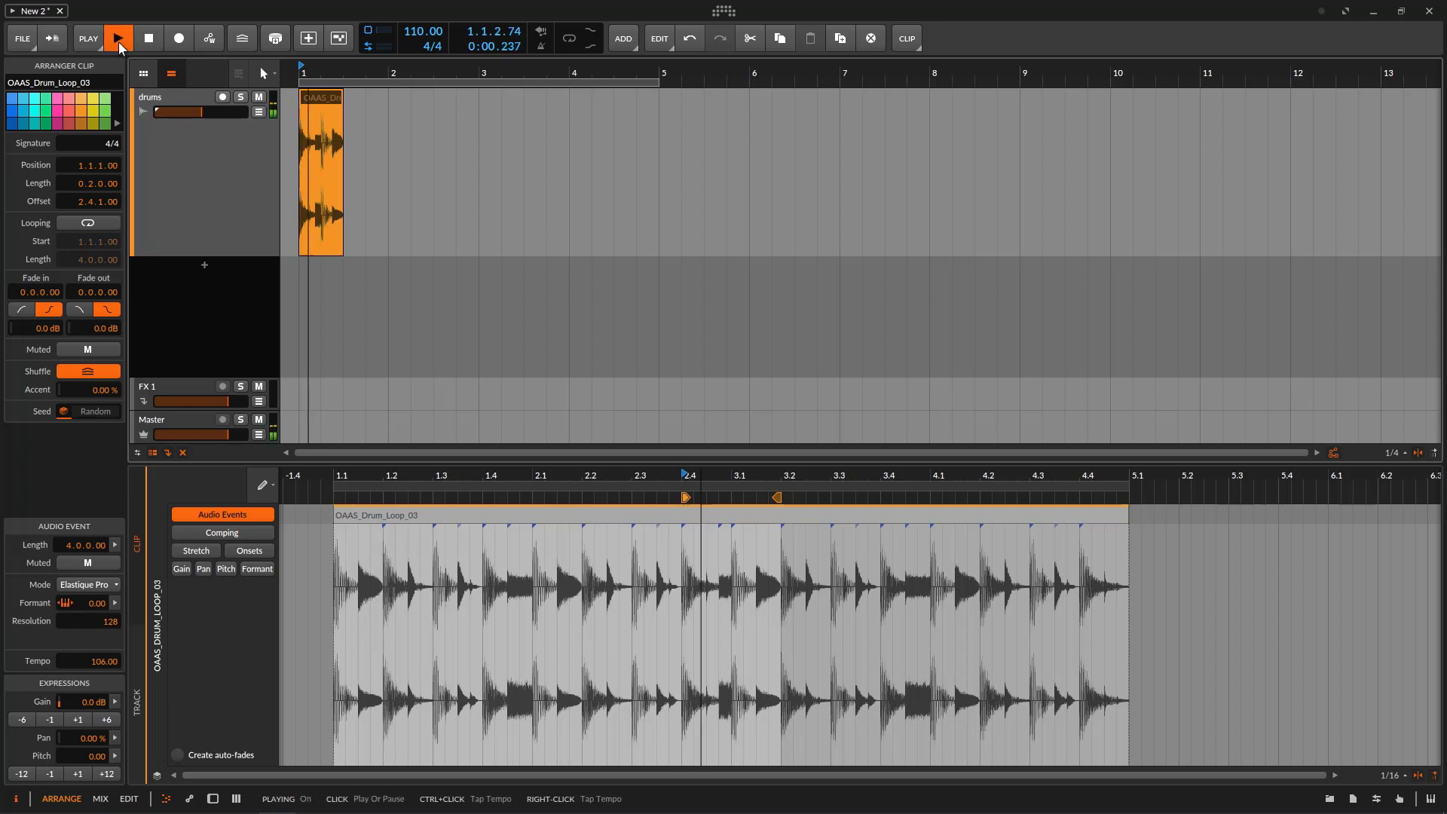
{"action": "left_click", "coordinate": [139, 41]}
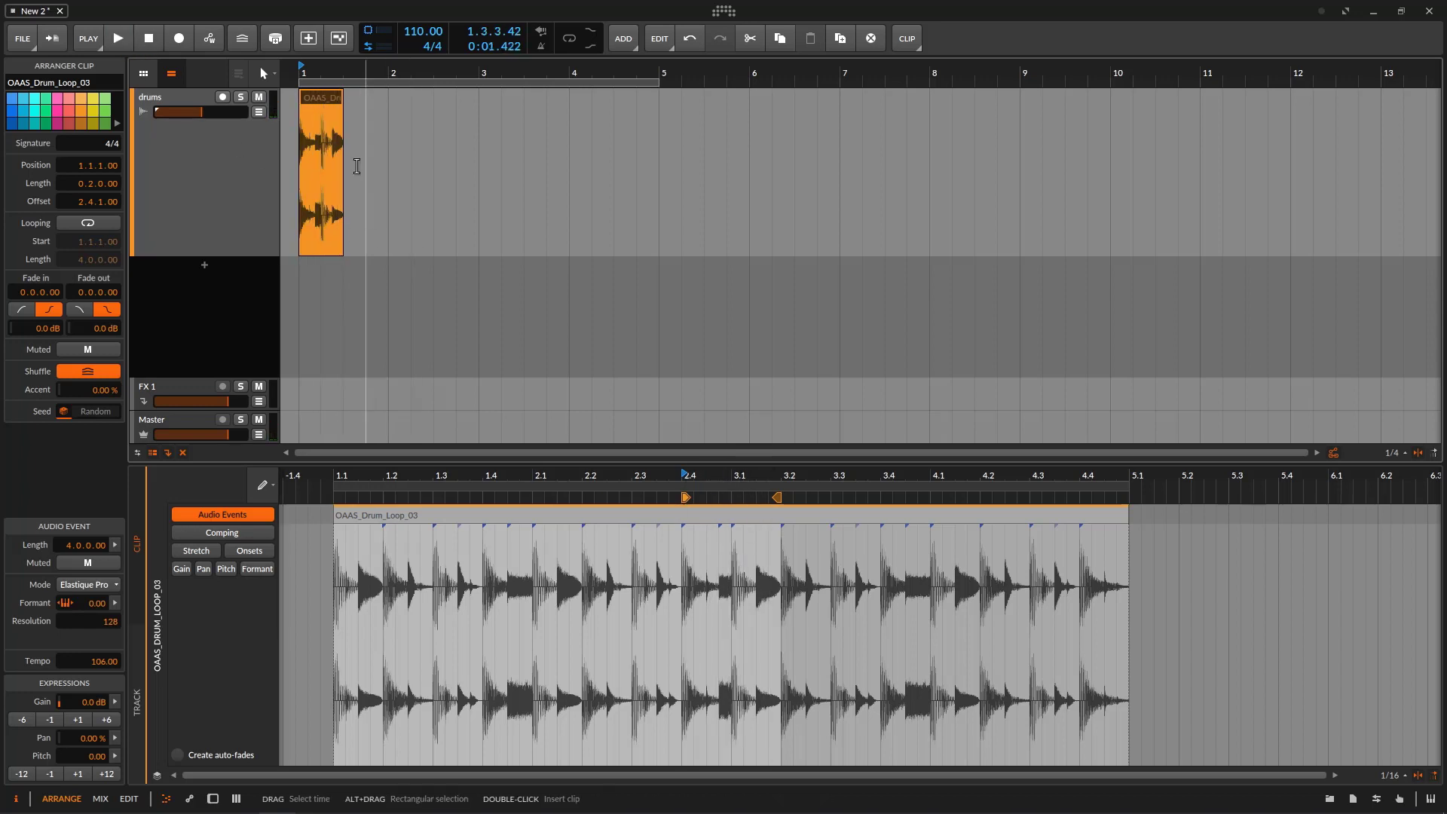
Step: Try duplicating the short drum clip five times along the track, and undo all the duplicates
{"action": "key", "text": "ctrl+d"}
{"action": "key", "text": "ctrl+d"}
{"action": "key", "text": "ctrl+d"}
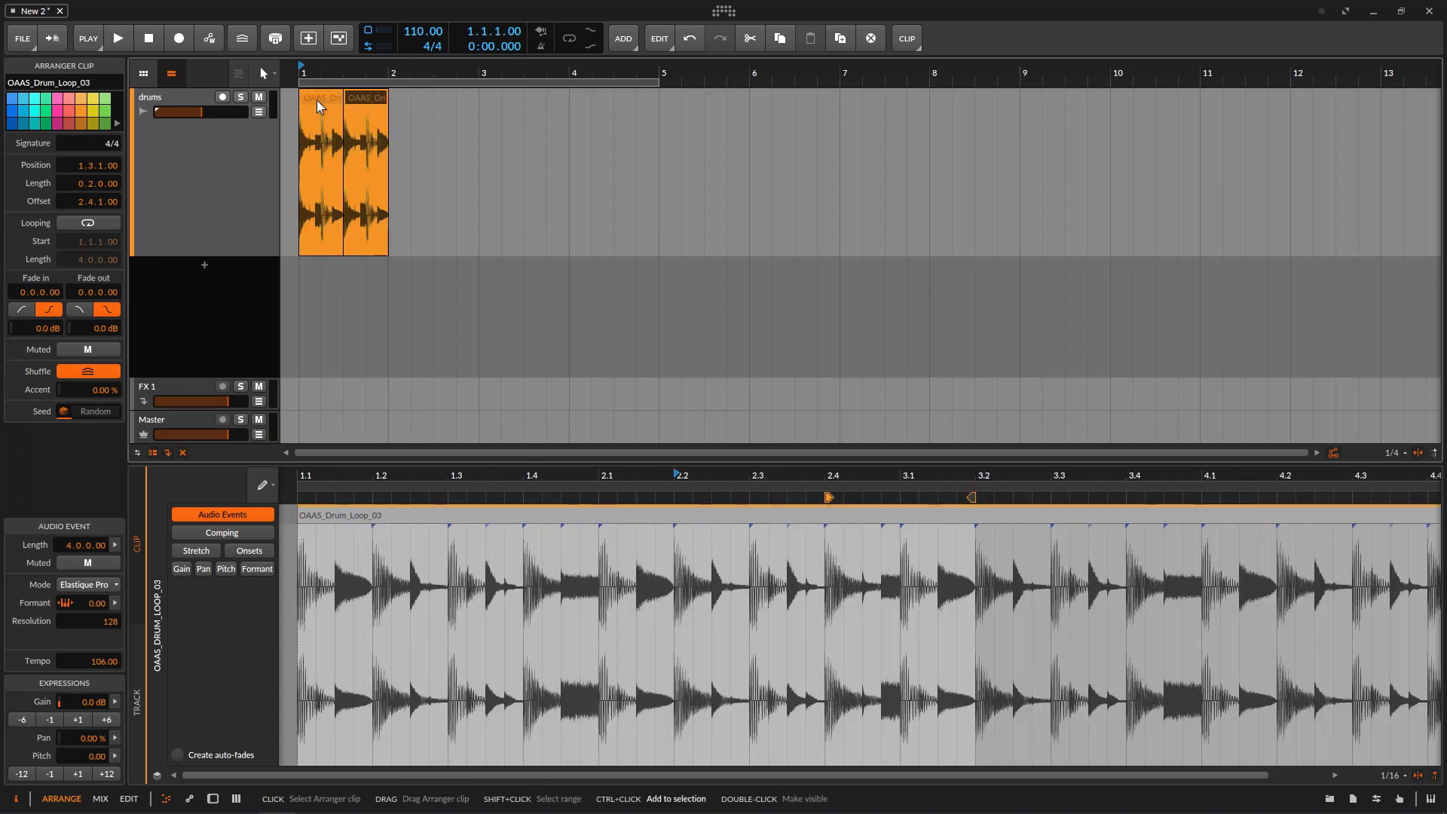
{"action": "key", "text": "ctrl+d"}
{"action": "key", "text": "ctrl+d"}
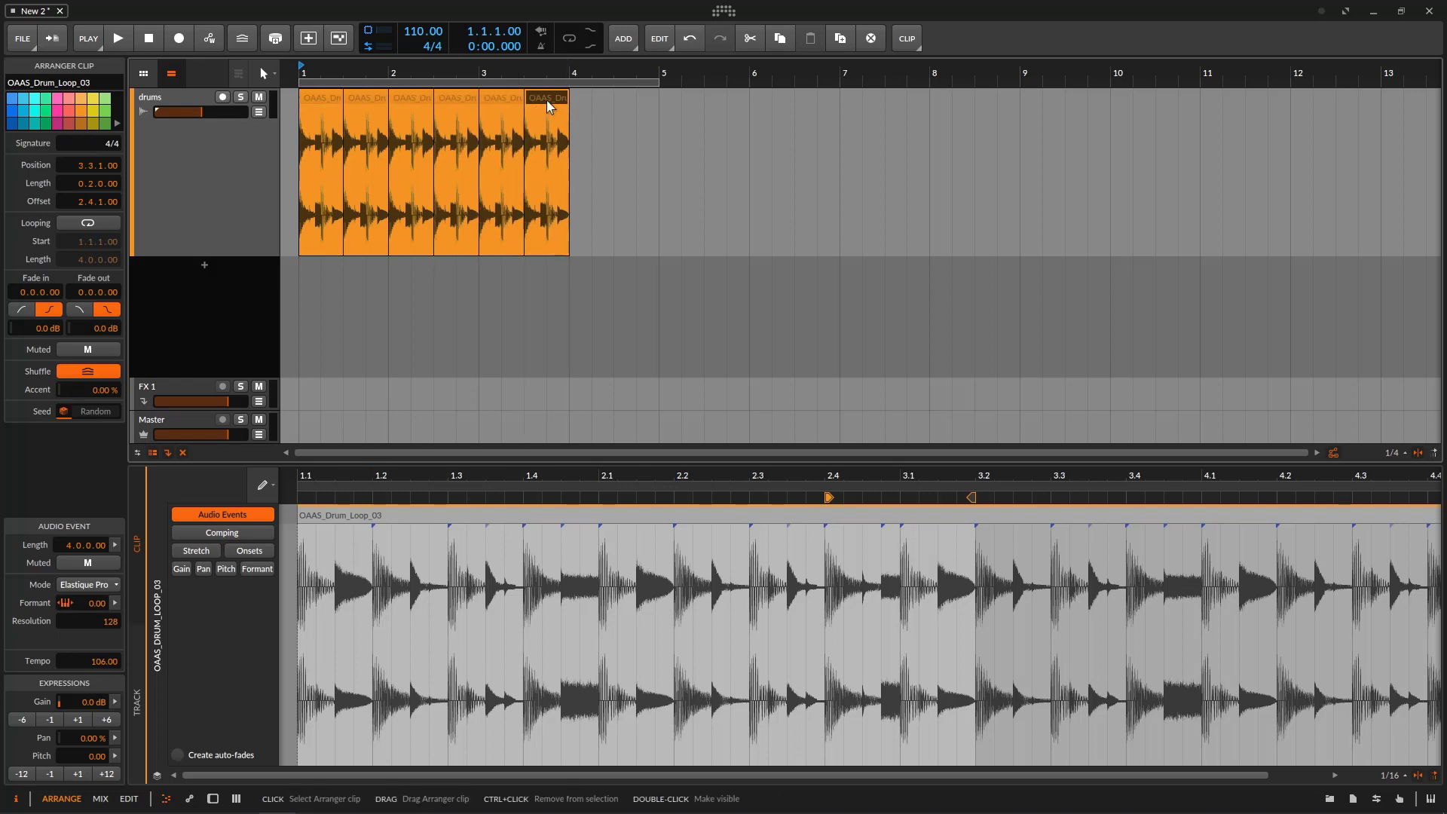
{"action": "key", "text": "ctrl+z"}
{"action": "key", "text": "ctrl+z"}
{"action": "key", "text": "ctrl+z"}
{"action": "key", "text": "ctrl+z"}
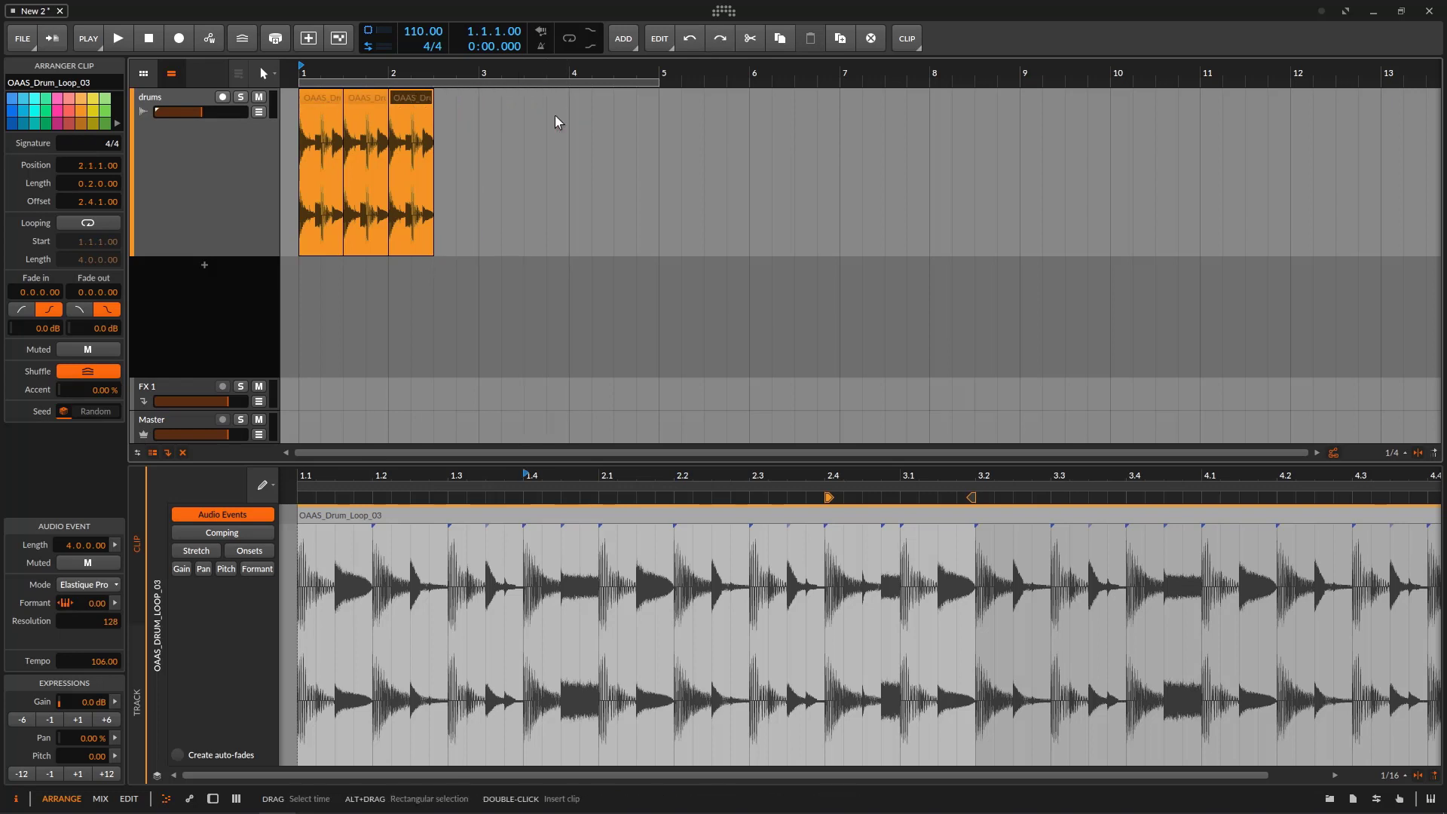
{"action": "key", "text": "ctrl+z"}
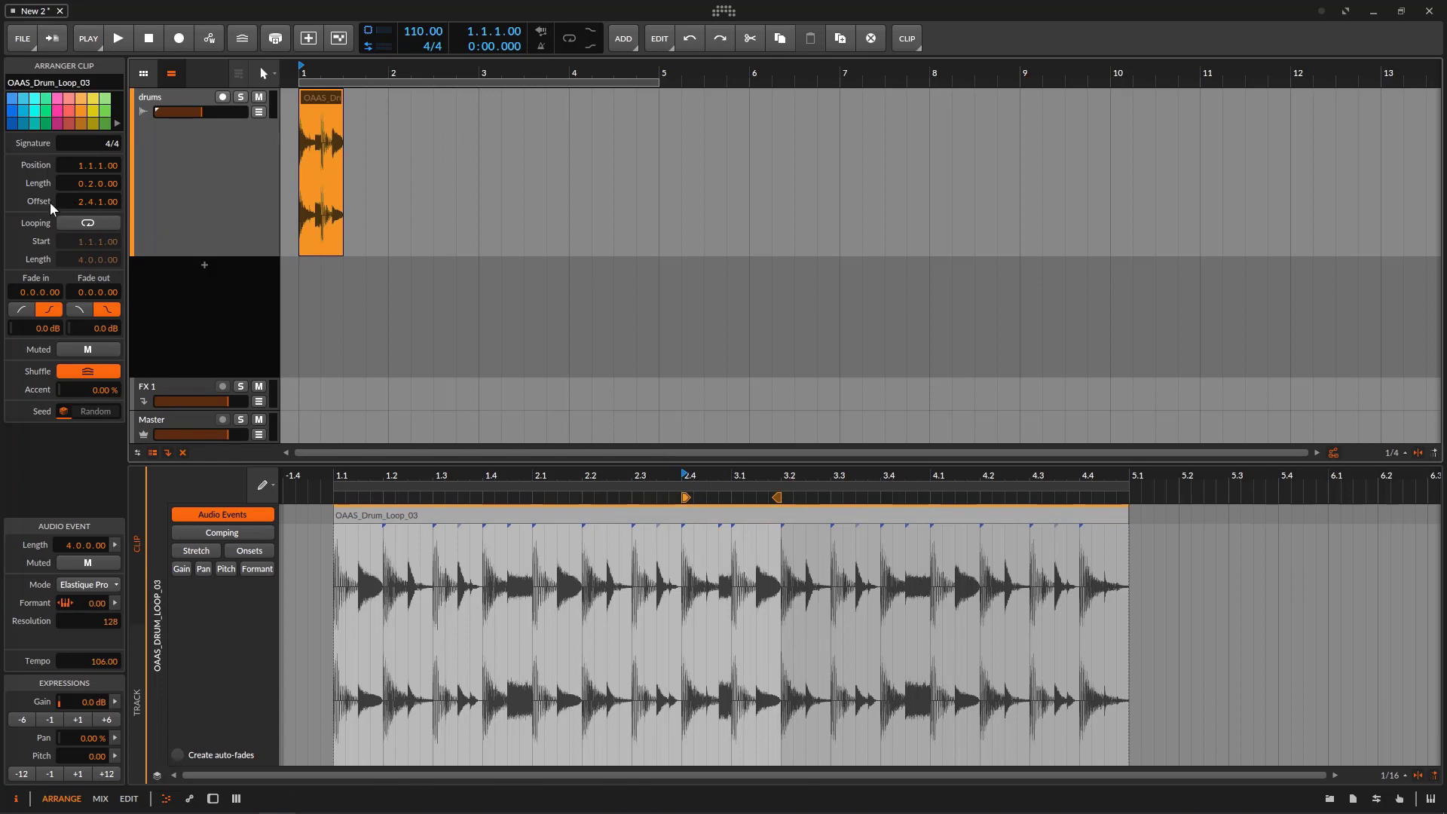
{"action": "mouse_move", "coordinate": [685, 497]}
{"action": "left_mouse_down"}
{"action": "mouse_move", "coordinate": [334, 499]}
{"action": "mouse_move", "coordinate": [685, 497]}
{"action": "left_mouse_up"}
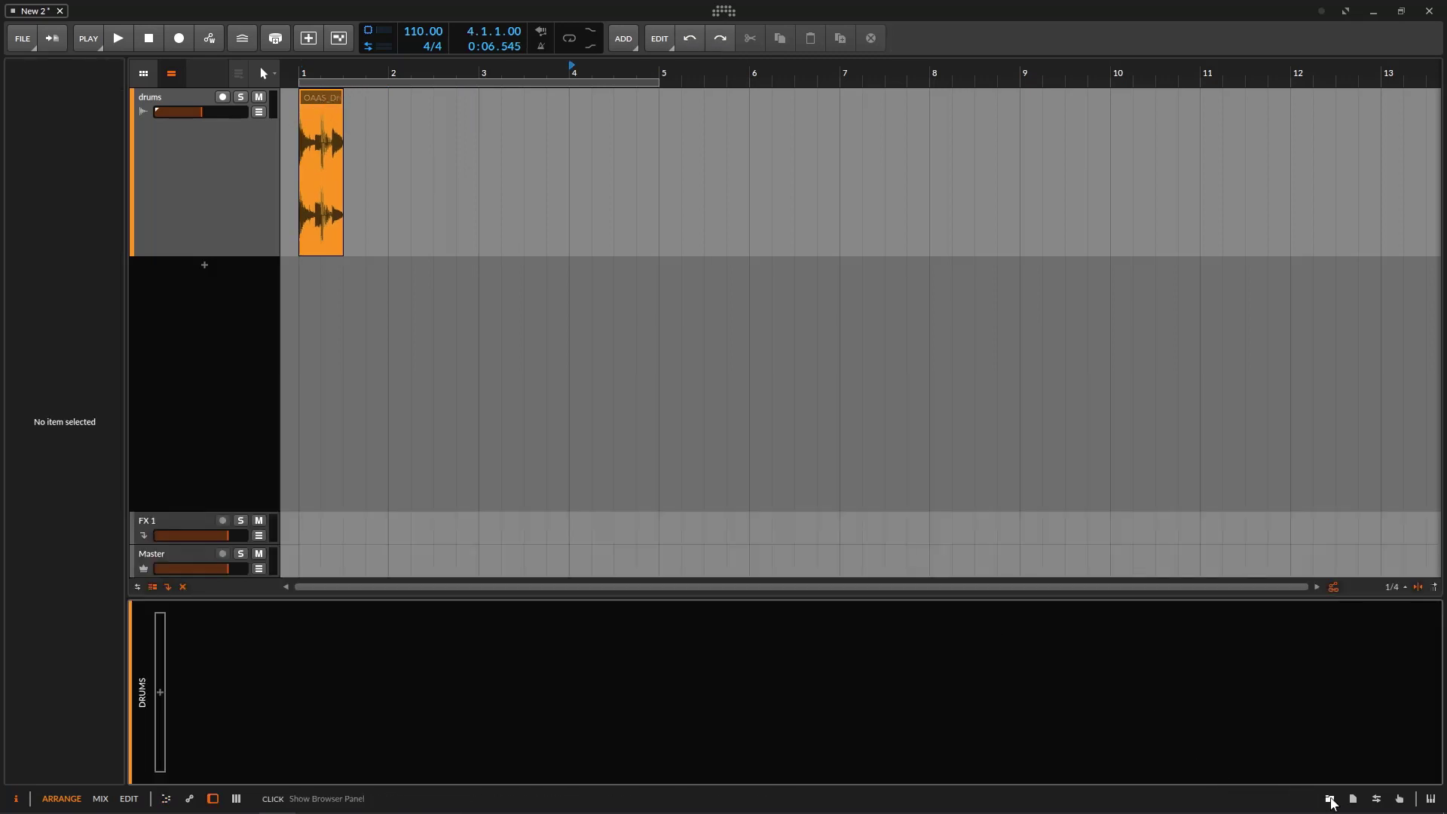
Step: Add OAAS_Drum_Loop_03.wav from the sample browser to the drums track at bar 3, and colour the new clip pink
{"action": "left_click", "coordinate": [1331, 804]}
{"action": "left_click_drag", "start_coordinate": [1368, 471], "coordinate": [484, 166]}
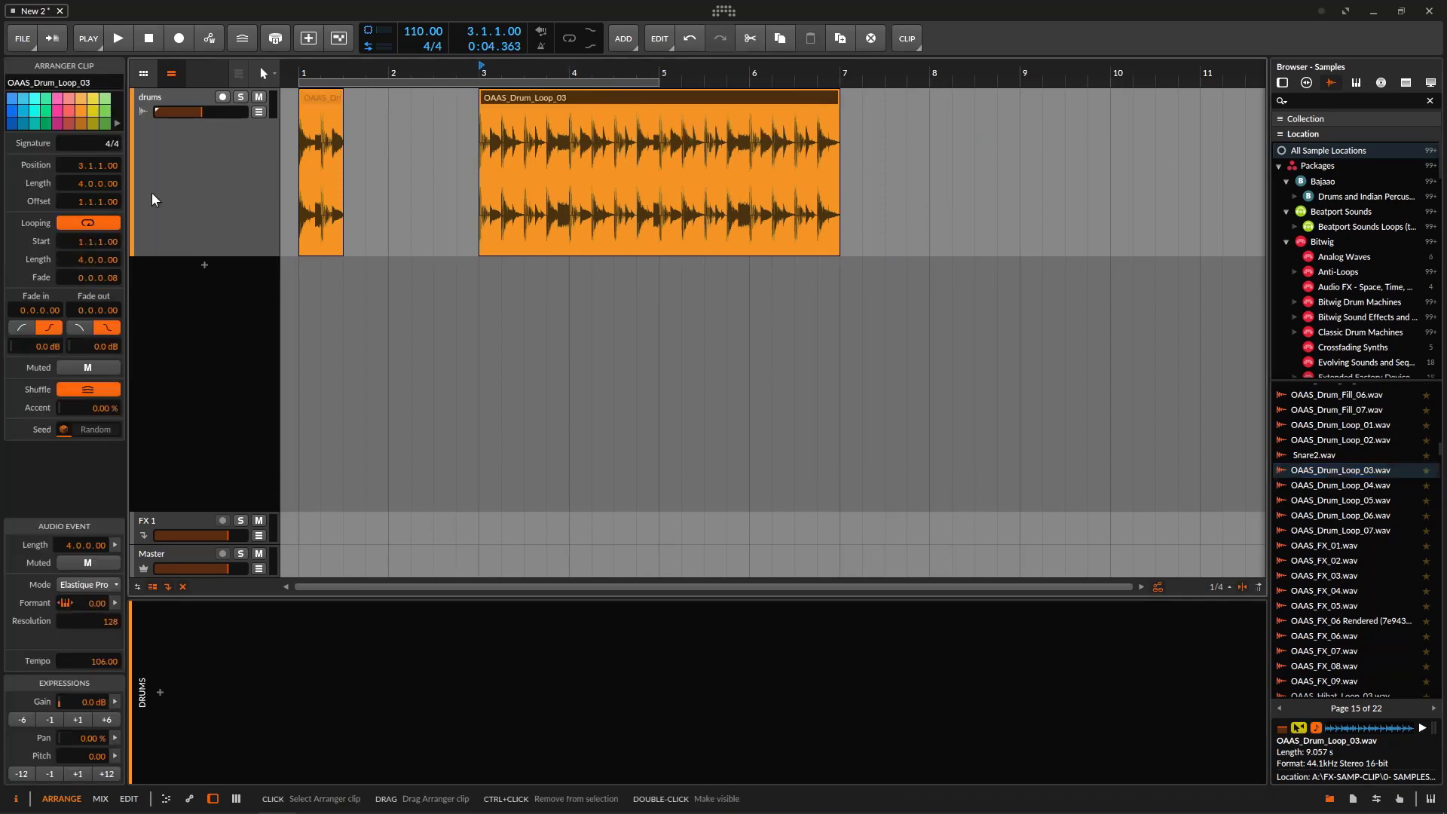
{"action": "left_click", "coordinate": [58, 111]}
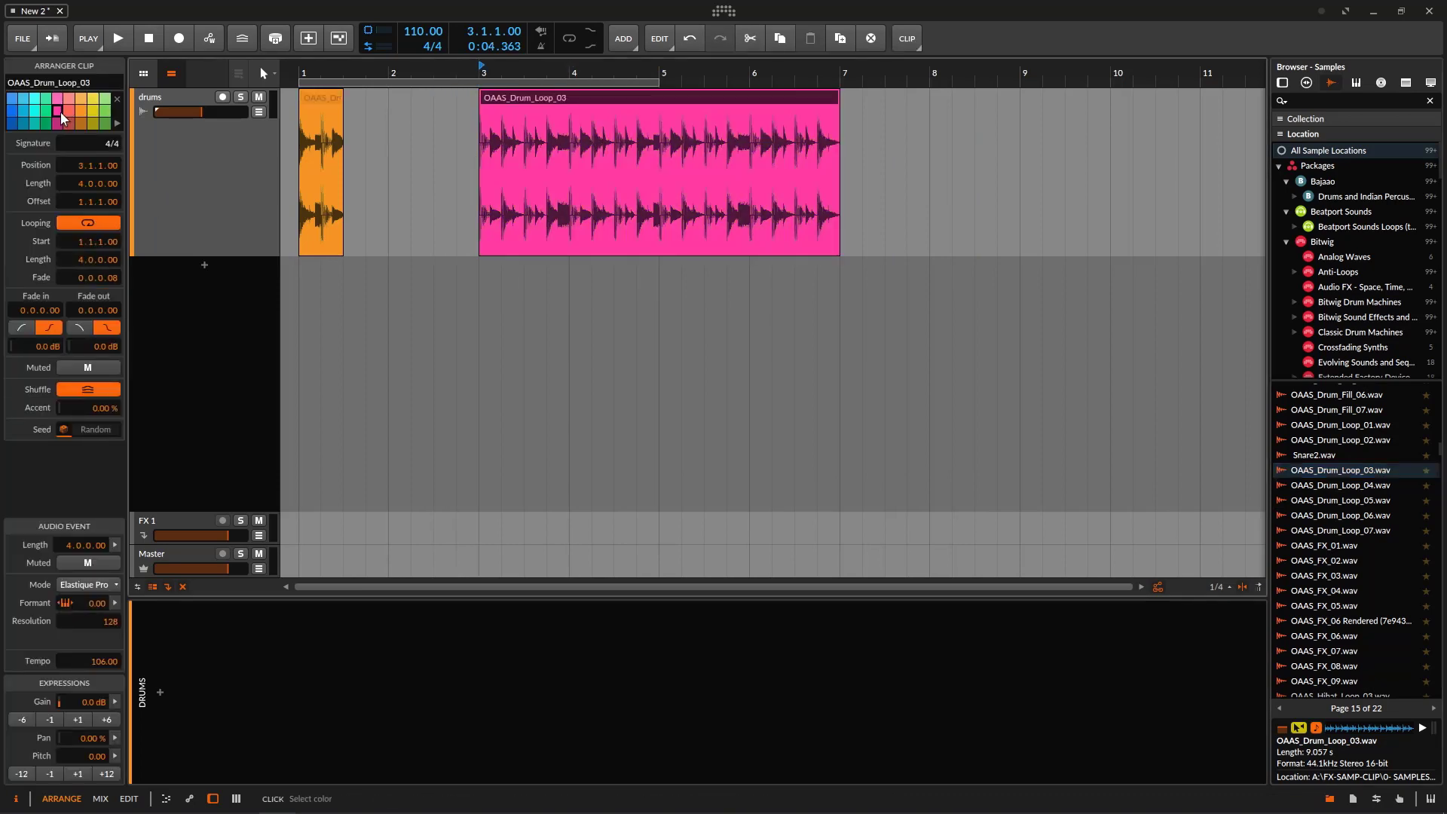
{"action": "left_click", "coordinate": [1330, 796]}
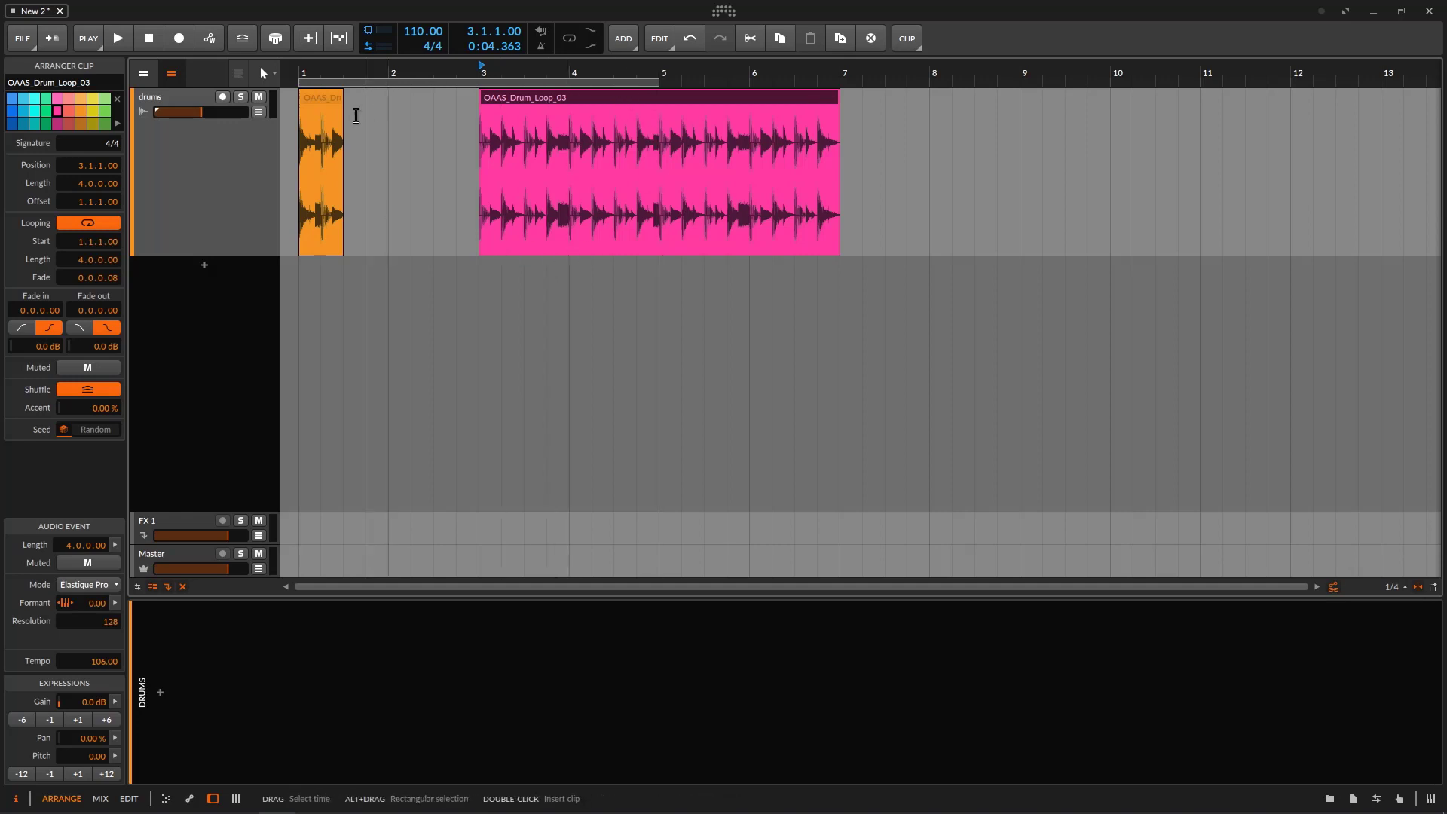
Step: Split the pink clip with the Knife tool at 5.1.1.00 and 5.3.1.00
{"action": "left_click", "coordinate": [263, 75]}
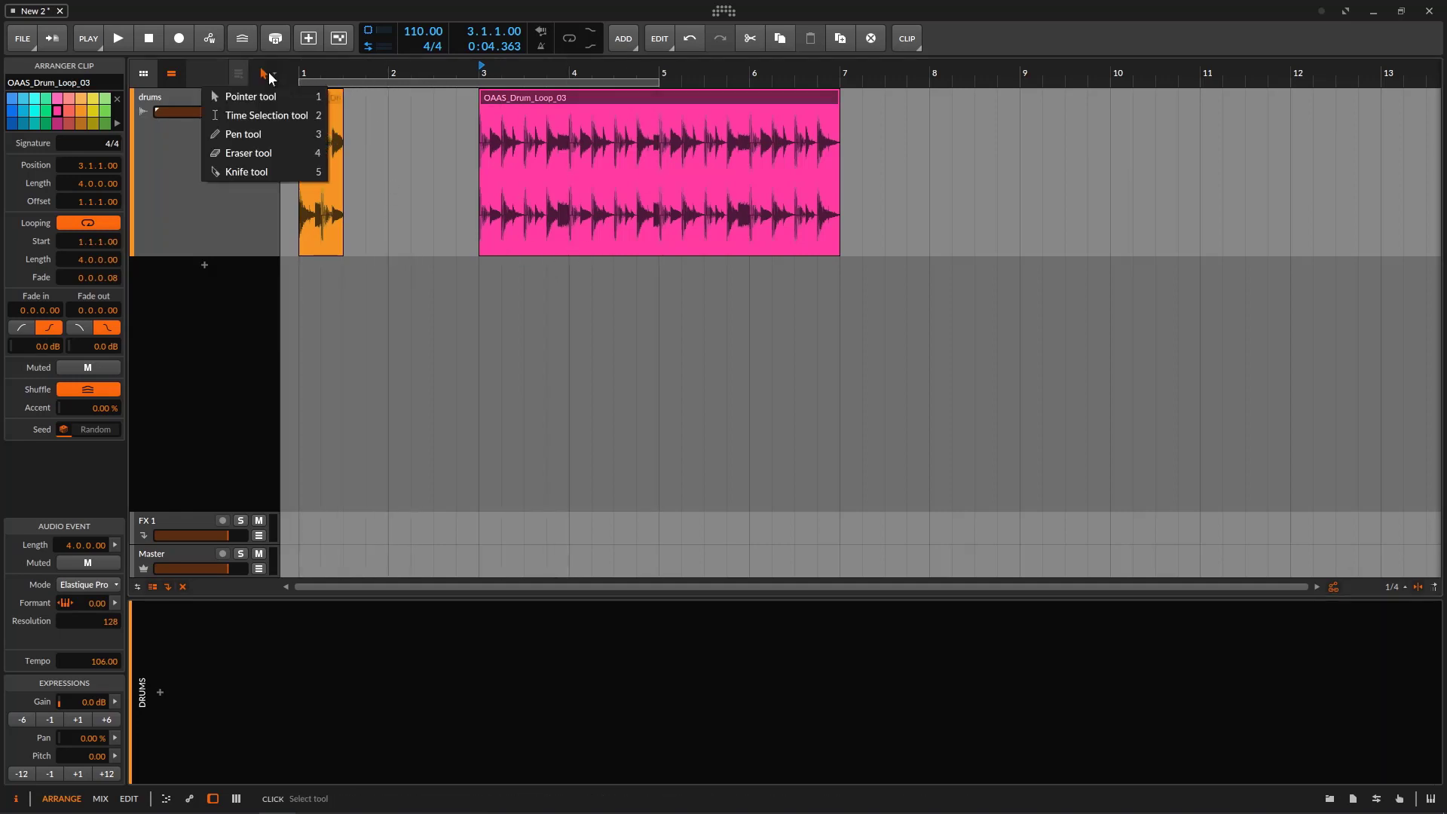
{"action": "left_click", "coordinate": [247, 173]}
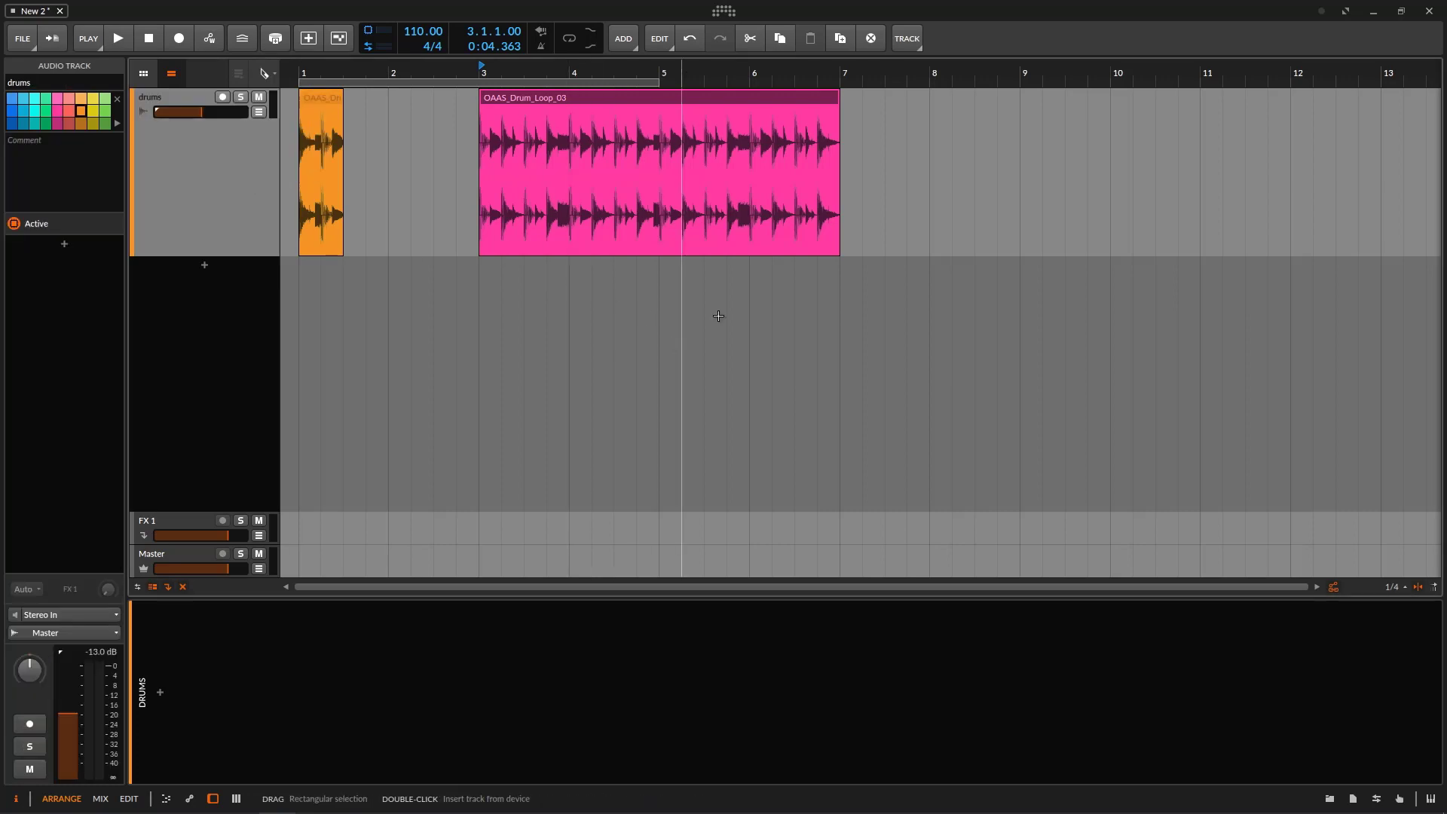
{"action": "left_click", "coordinate": [657, 149]}
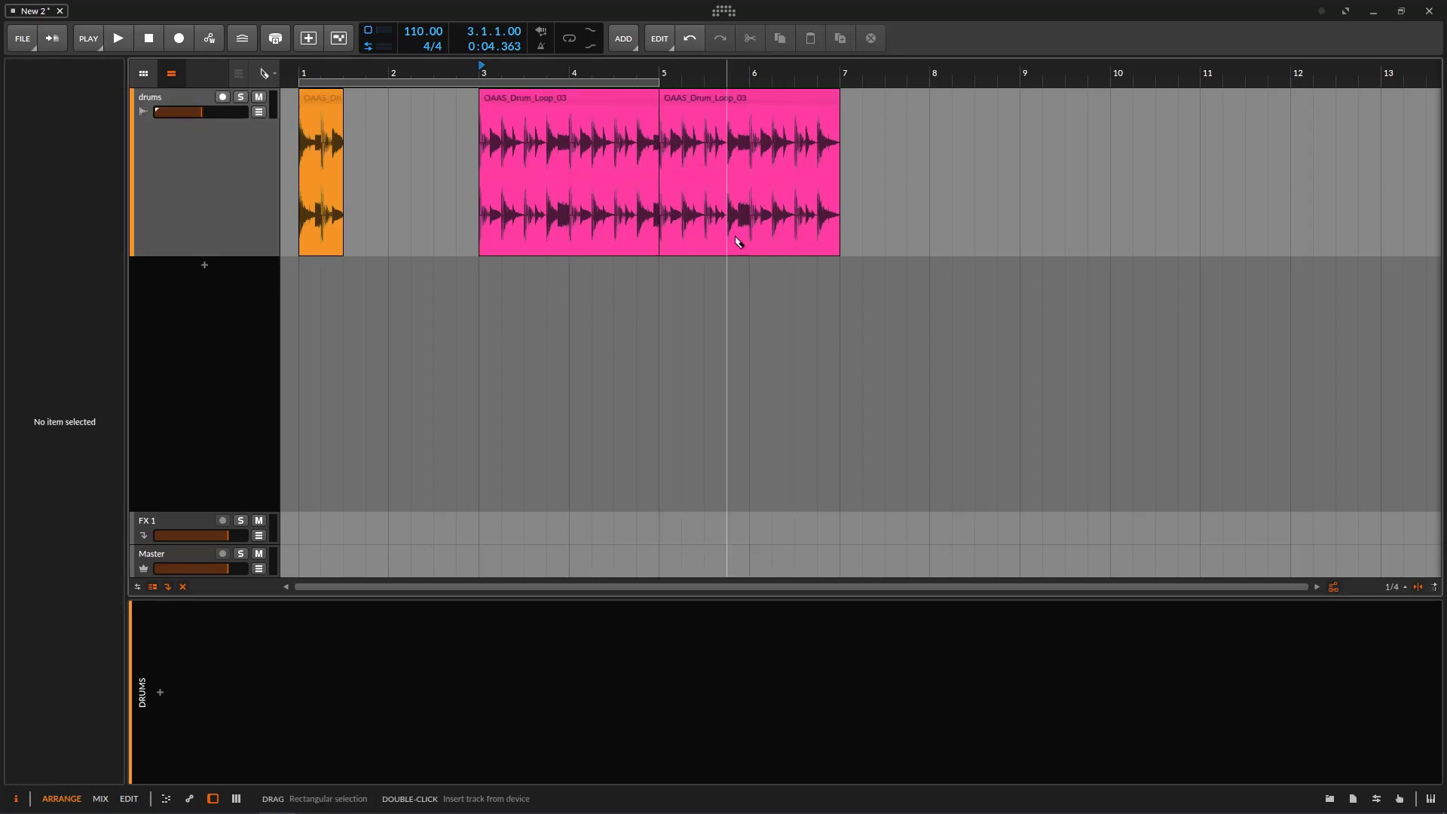
{"action": "left_click", "coordinate": [709, 157]}
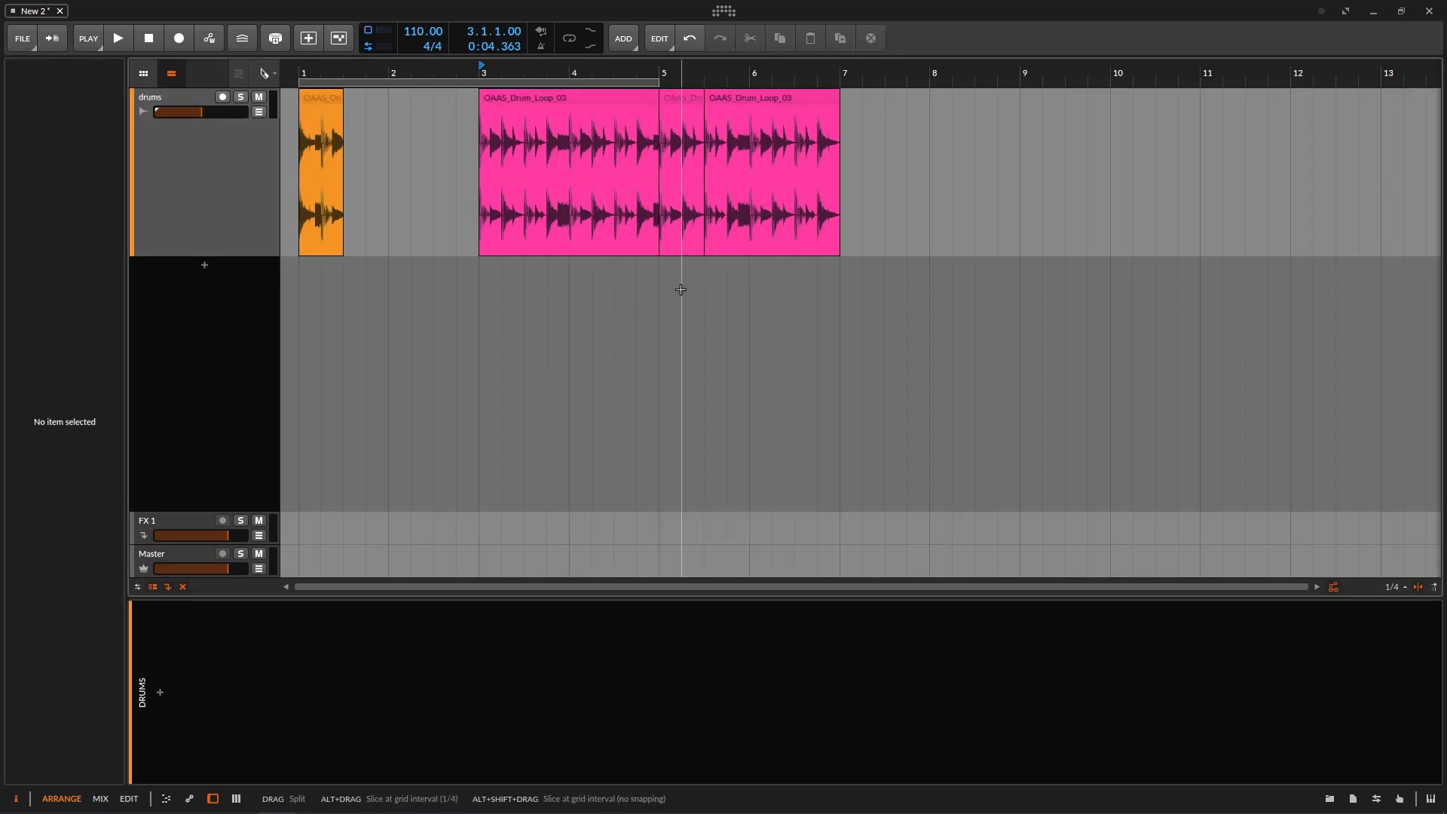
Step: Delete the pink pieces before and after the short middle slice using the Pointer tool
{"action": "left_click", "coordinate": [267, 75]}
{"action": "left_click", "coordinate": [251, 97]}
{"action": "left_click", "coordinate": [553, 103]}
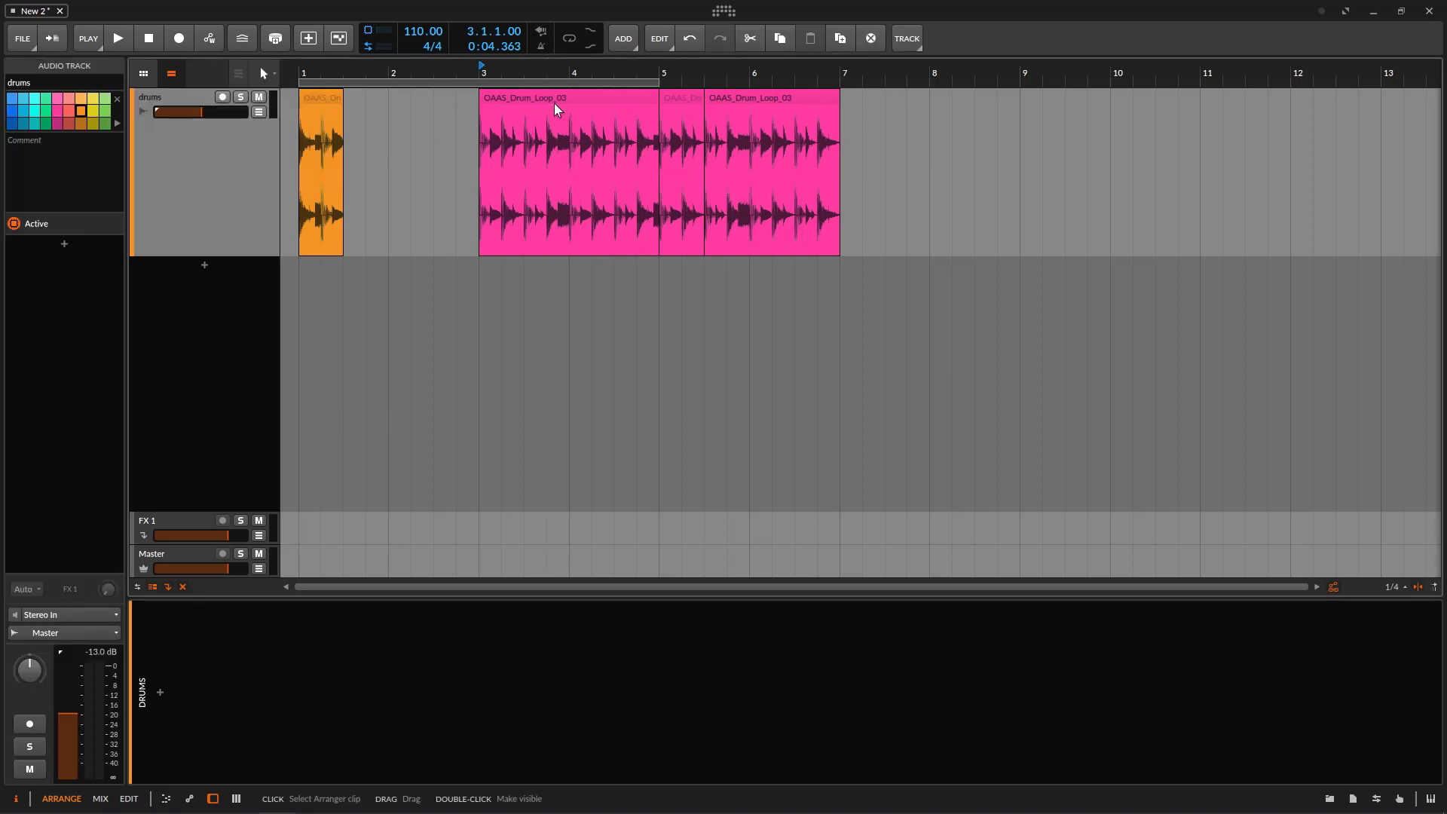
{"action": "key", "text": "Delete"}
{"action": "left_click", "coordinate": [756, 100]}
{"action": "key", "text": "Delete"}
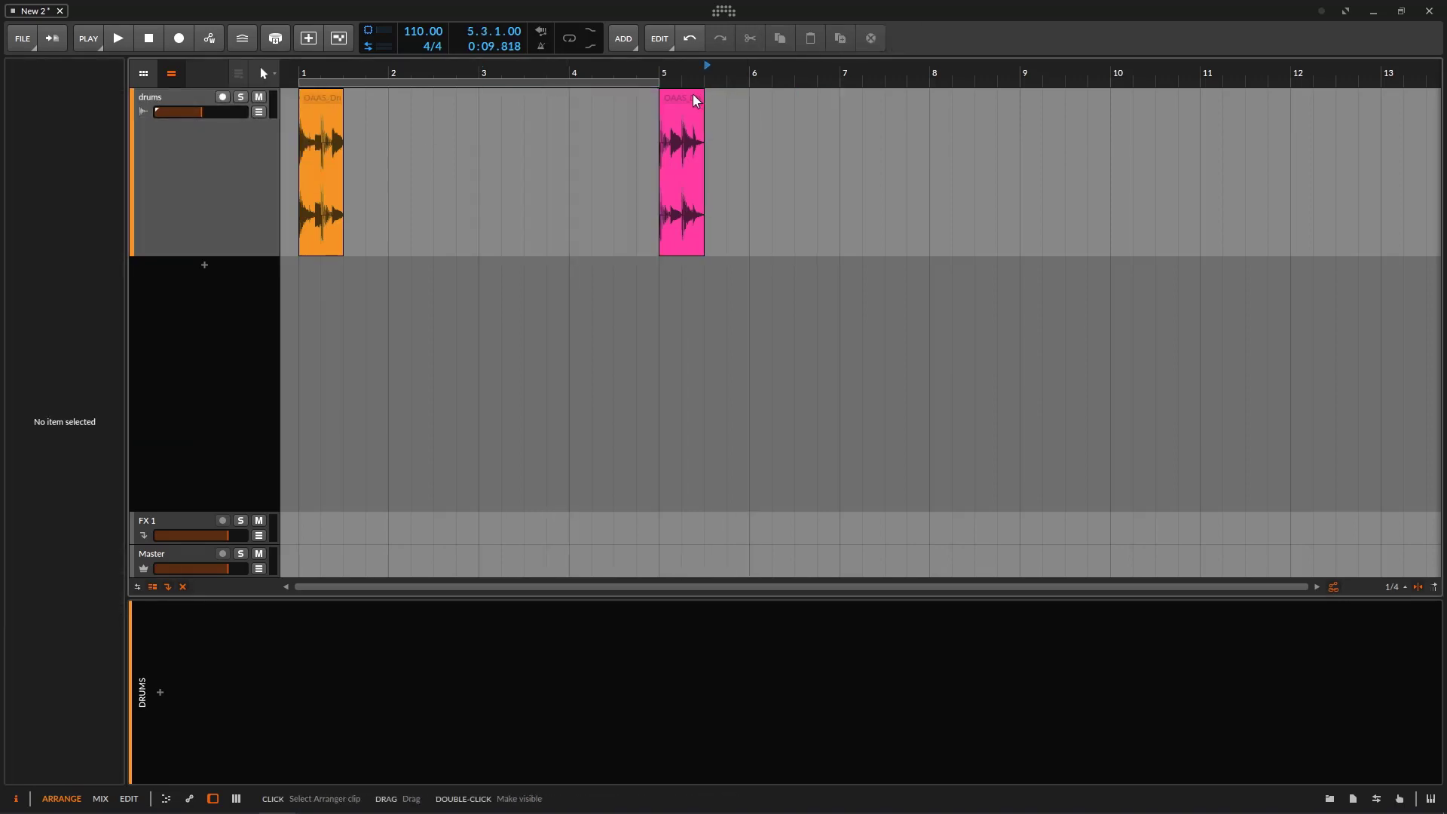
Step: Move the remaining pink slice to position 4.1.1.00 on the drums track
{"action": "left_click_drag", "start_coordinate": [694, 94], "coordinate": [608, 105]}
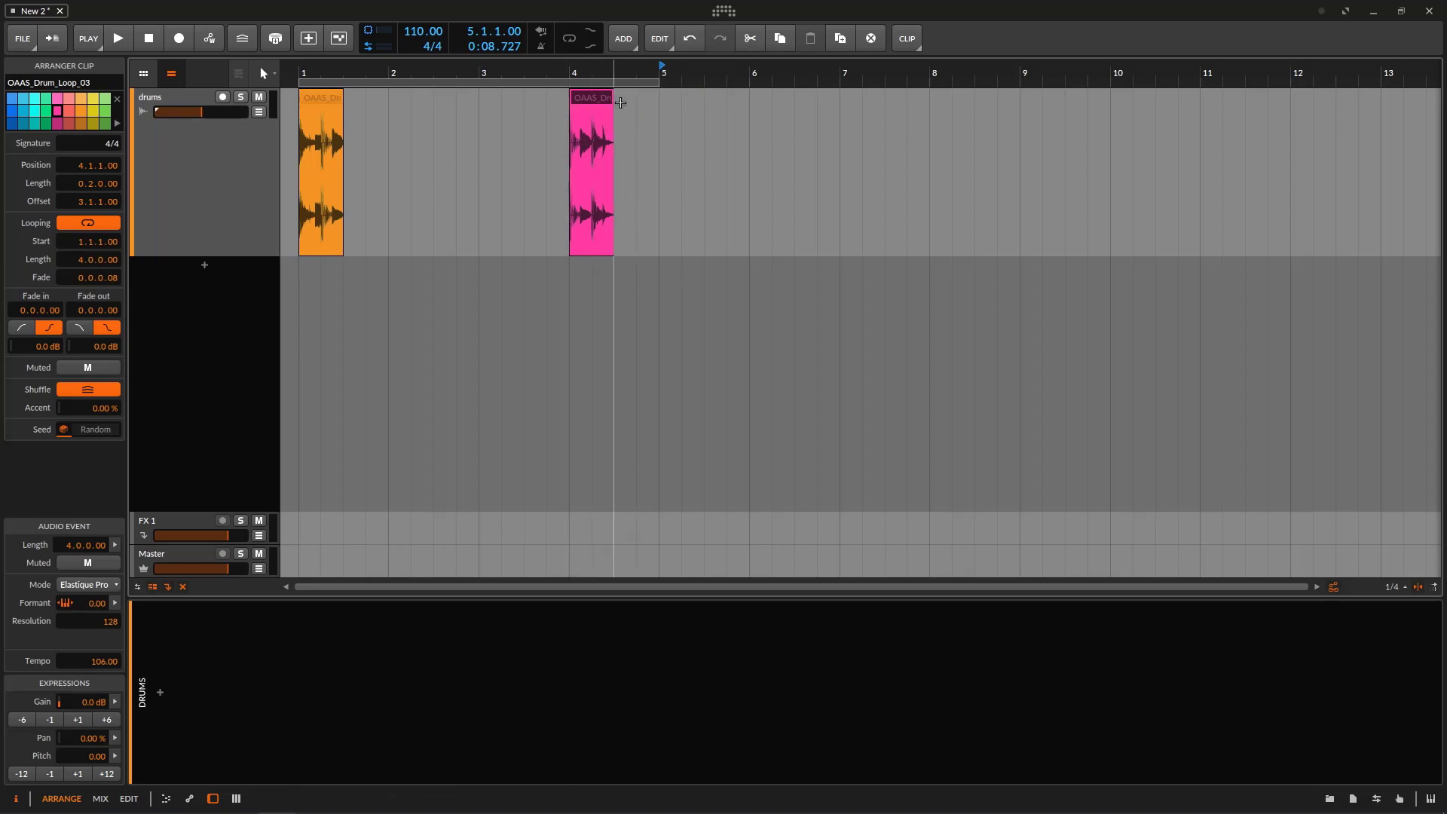
{"action": "left_click_drag", "start_coordinate": [592, 73], "coordinate": [662, 79]}
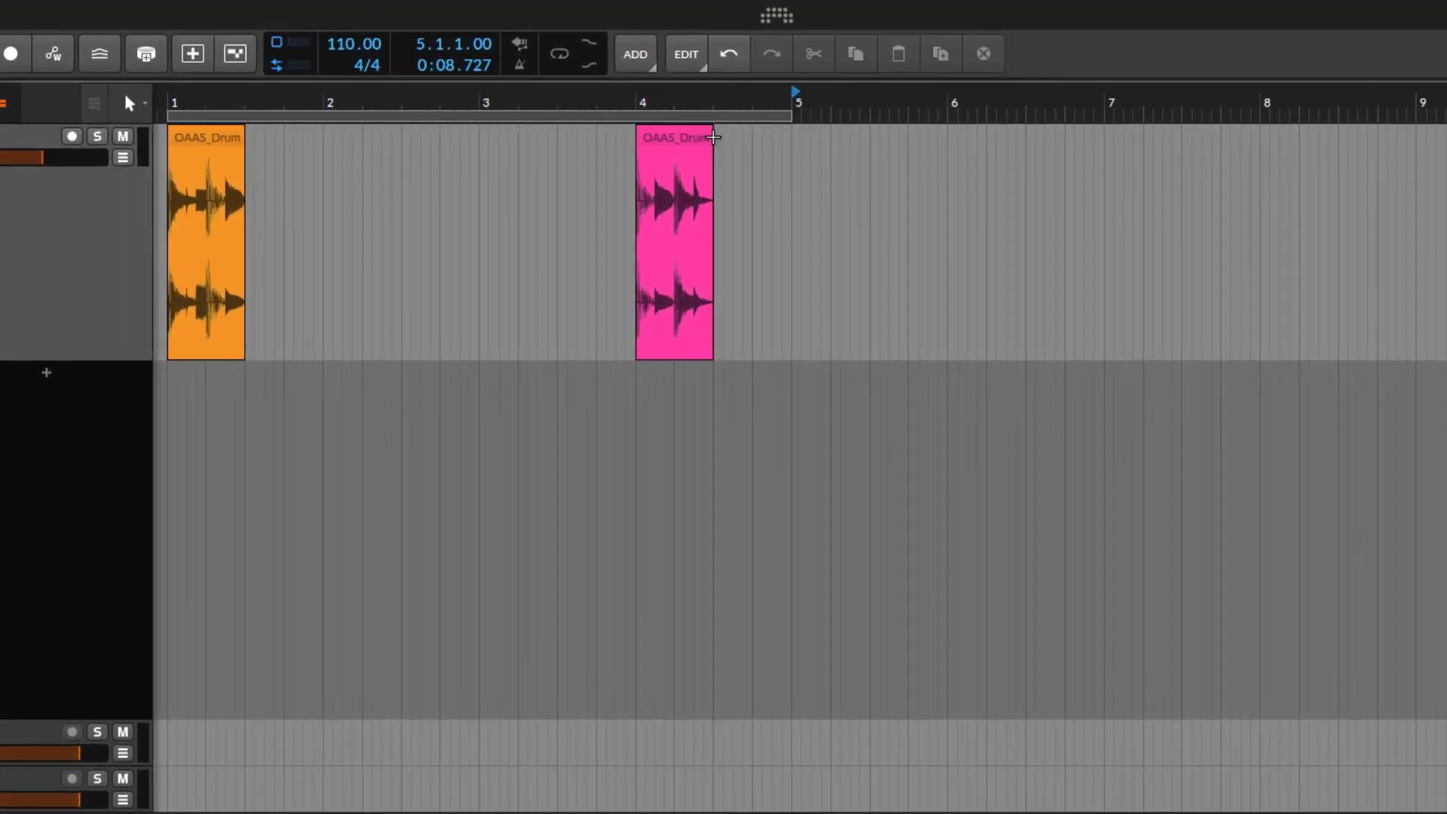
{"action": "mouse_move", "coordinate": [713, 137]}
{"action": "left_mouse_down"}
{"action": "mouse_move", "coordinate": [974, 161]}
{"action": "mouse_move", "coordinate": [713, 166]}
{"action": "left_mouse_up"}
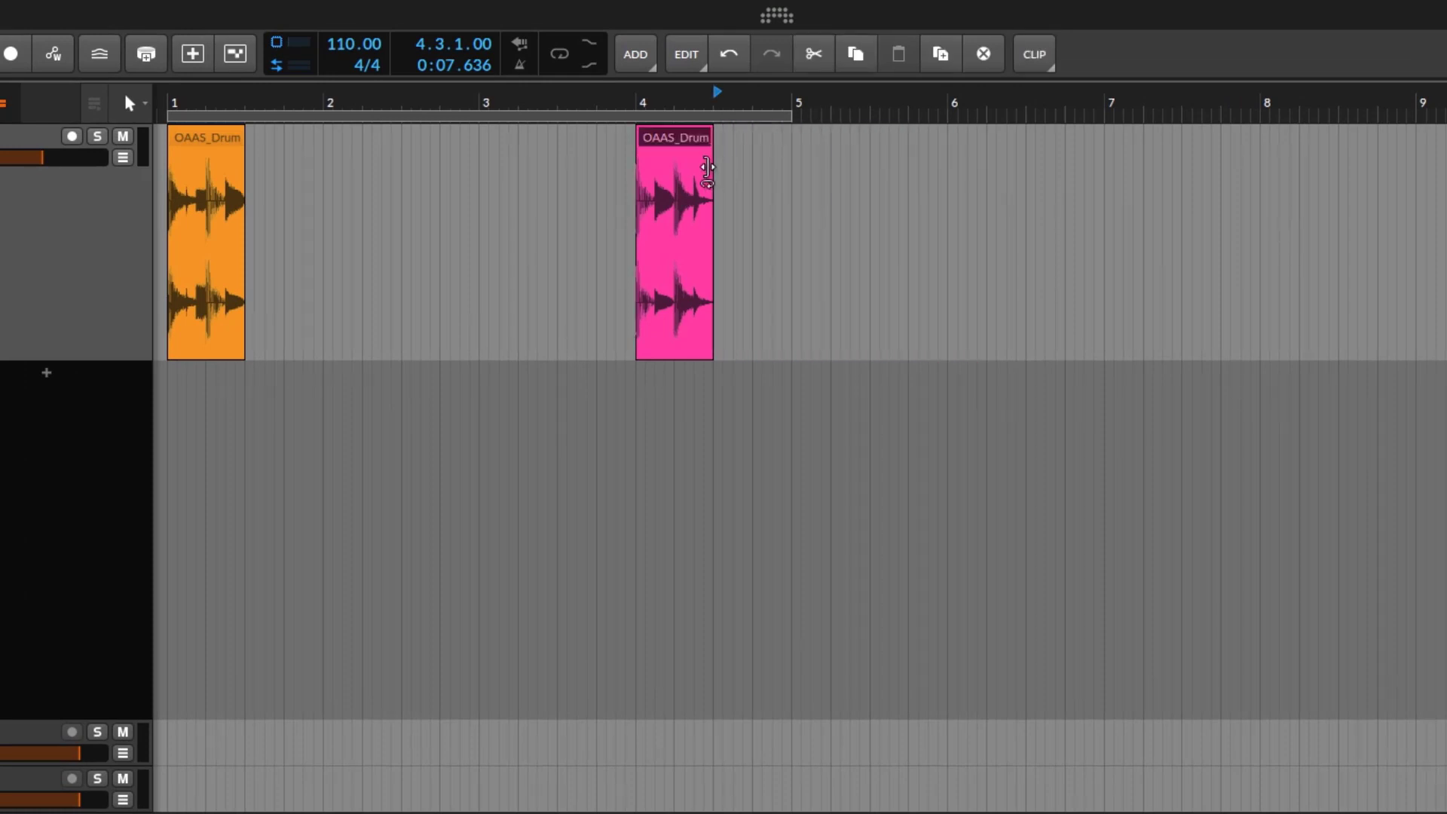
{"action": "mouse_move", "coordinate": [639, 137]}
{"action": "left_mouse_down"}
{"action": "mouse_move", "coordinate": [507, 137]}
{"action": "mouse_move", "coordinate": [636, 137]}
{"action": "left_mouse_up"}
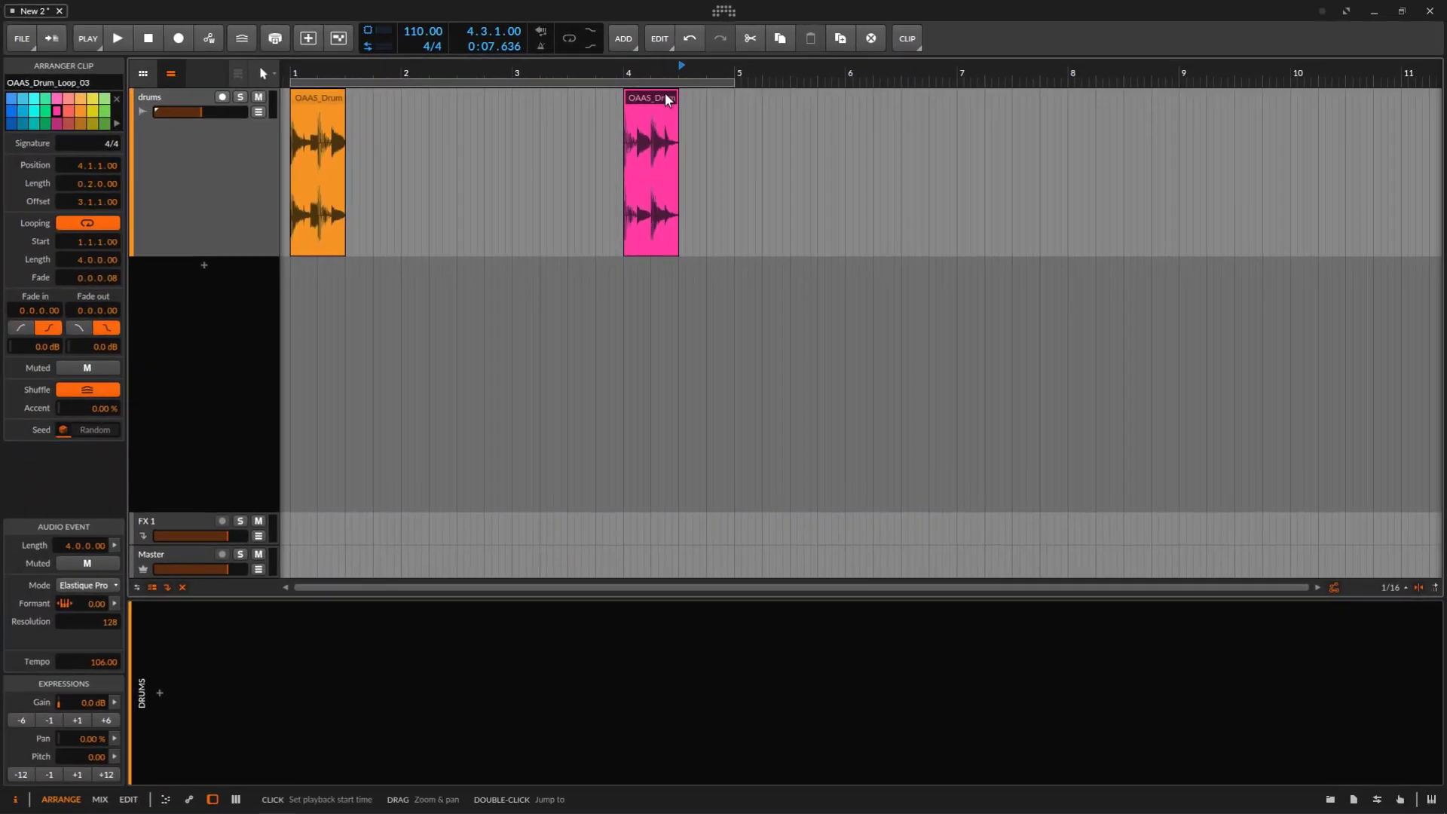
{"action": "left_click", "coordinate": [674, 136]}
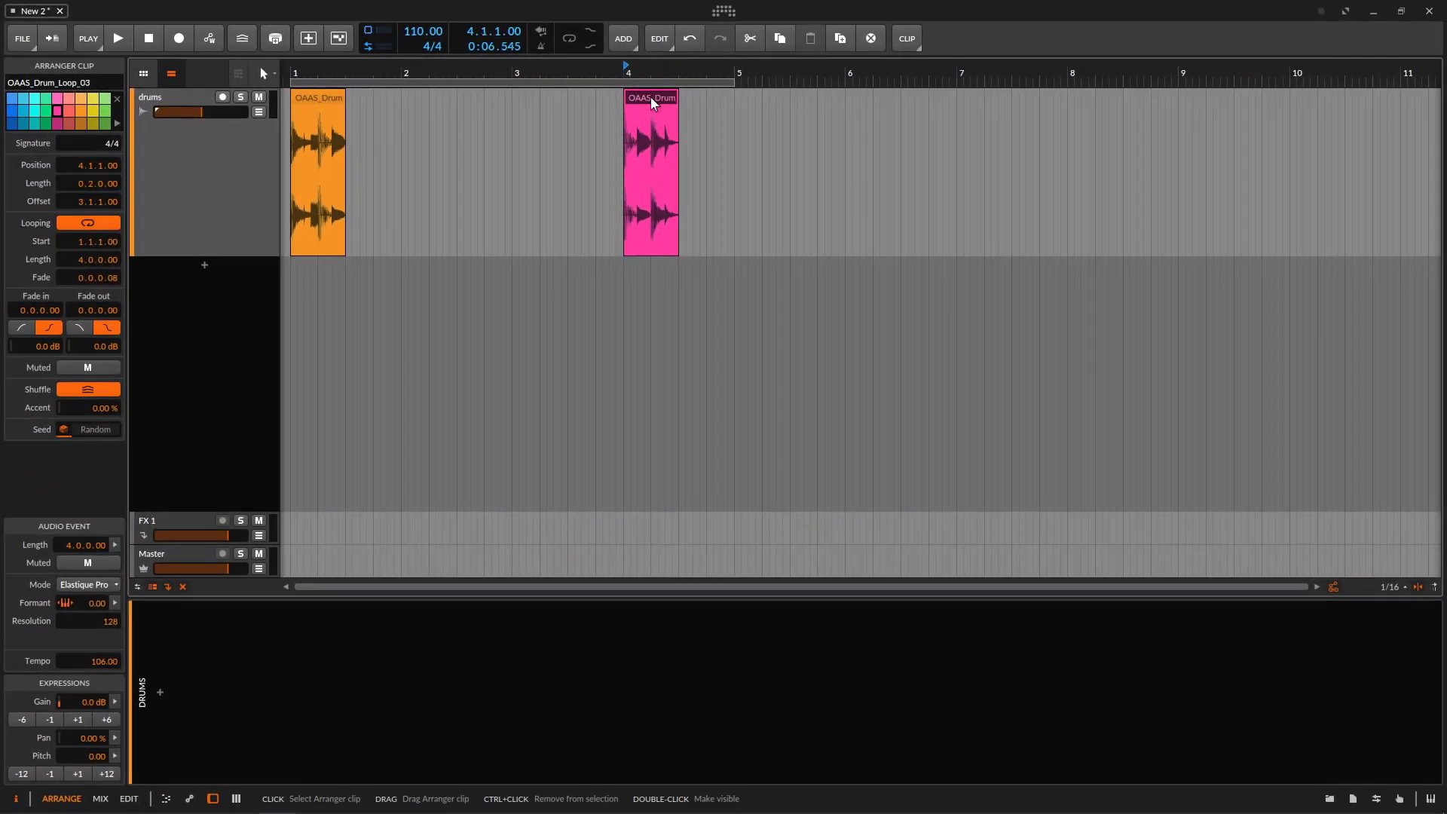
Step: Turn off looping for the pink slice and open it in the detail editor
{"action": "left_click", "coordinate": [98, 224]}
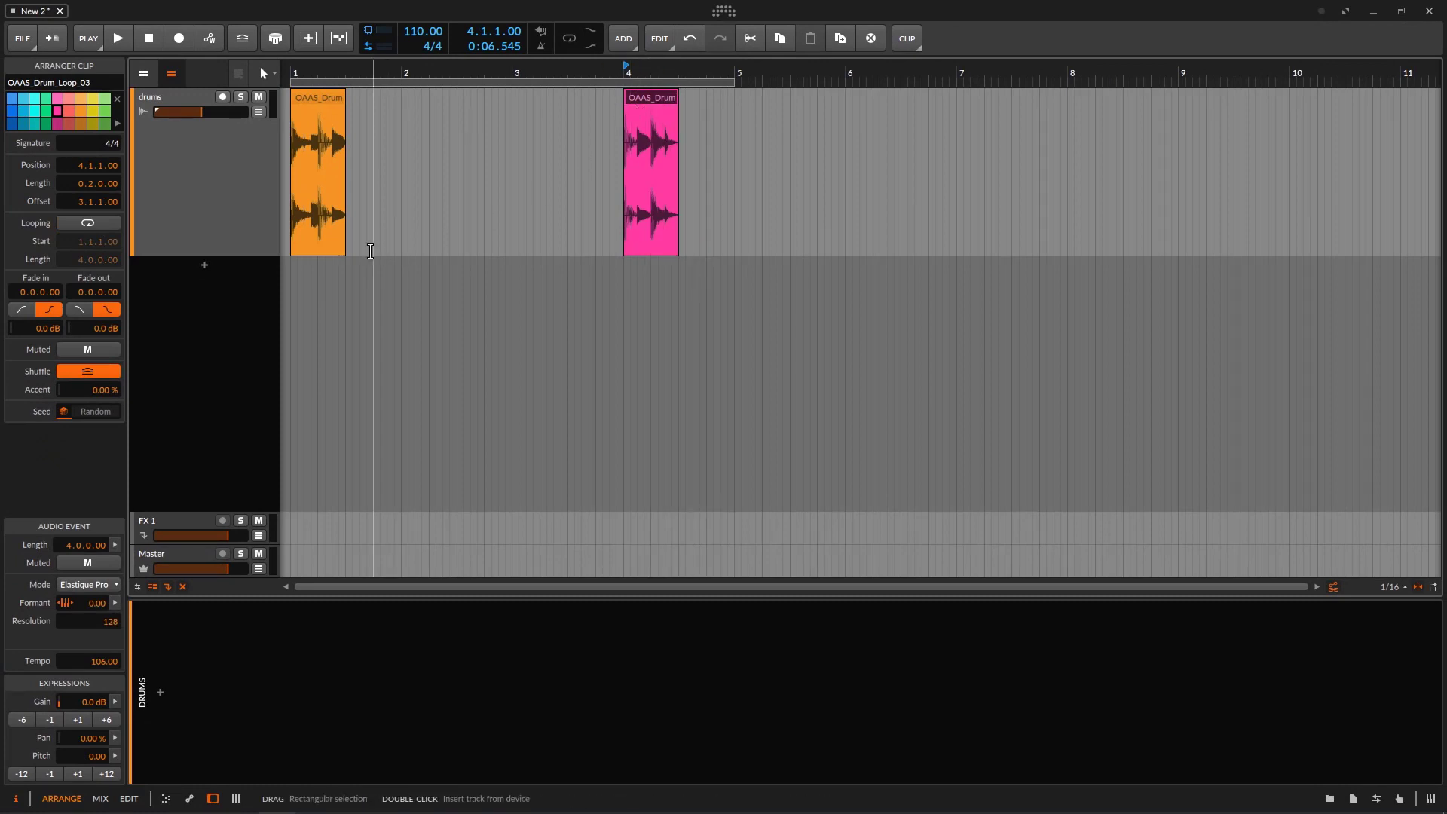
{"action": "double_click", "coordinate": [654, 97]}
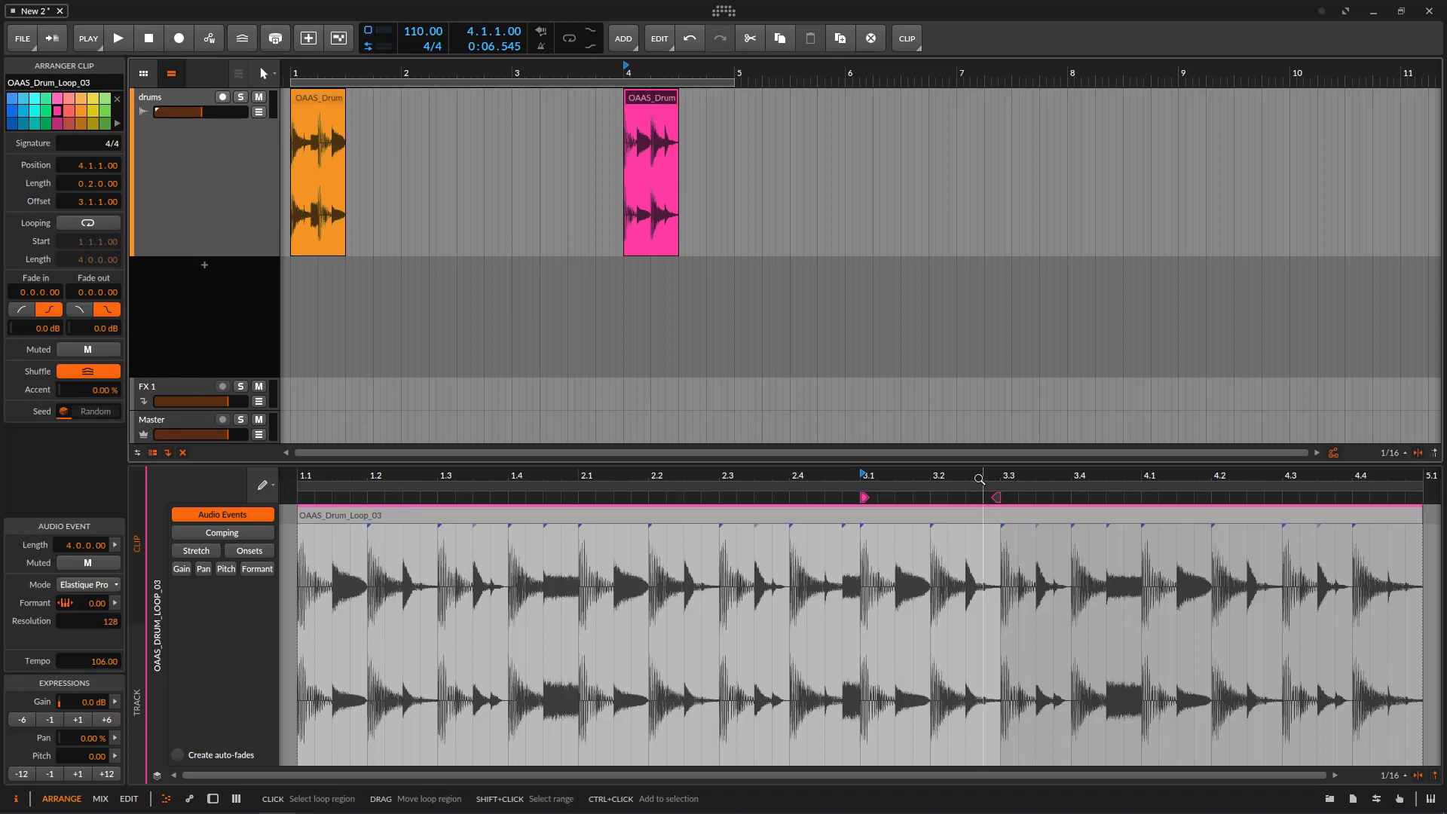
Step: Compare the orange and pink slices in the detail editor, and delete the pink slice at 4.1.1.00
{"action": "scroll", "coordinate": [978, 479], "scroll_direction": "down", "scroll_amount": 3}
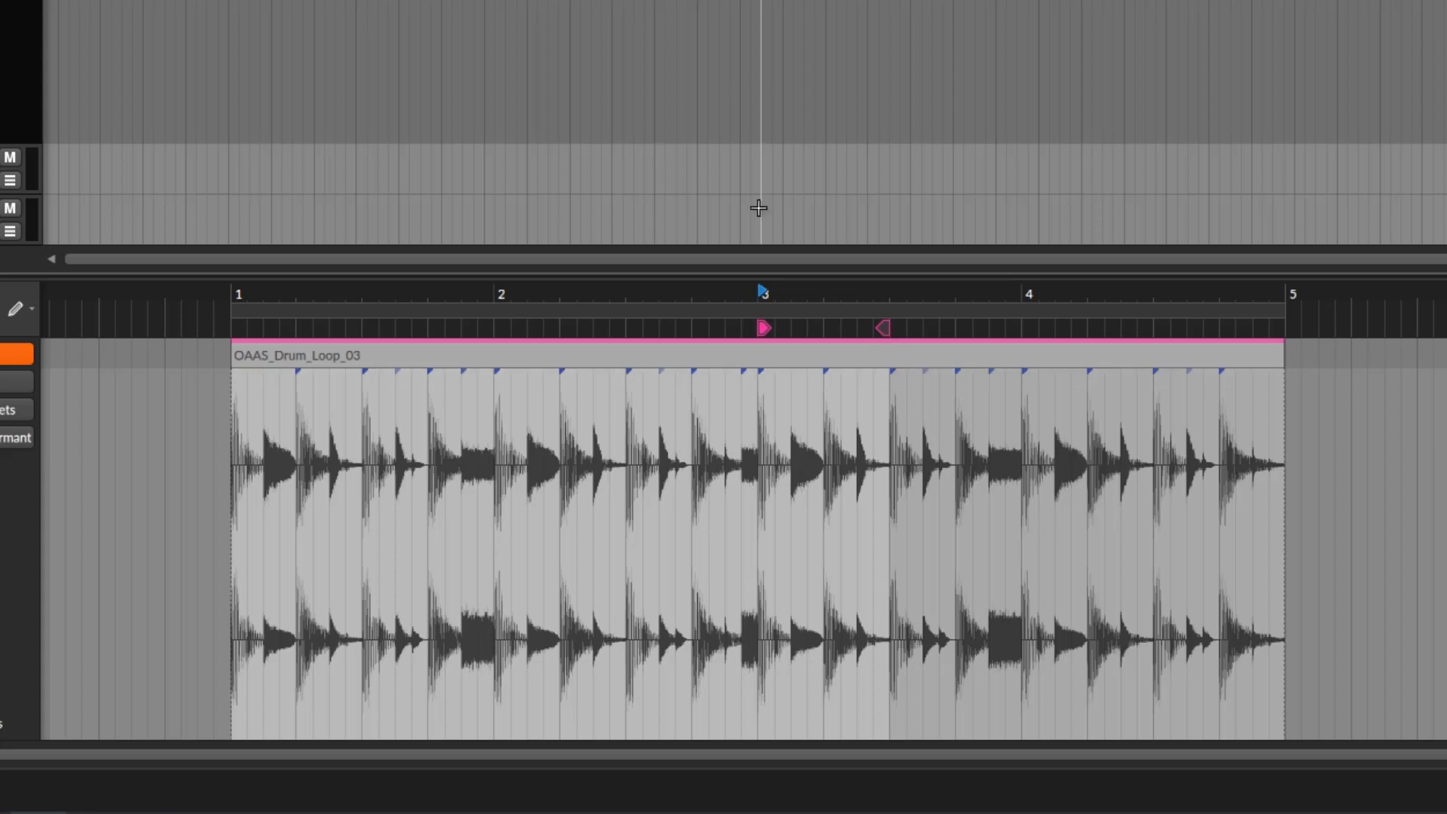
{"action": "left_click", "coordinate": [310, 98]}
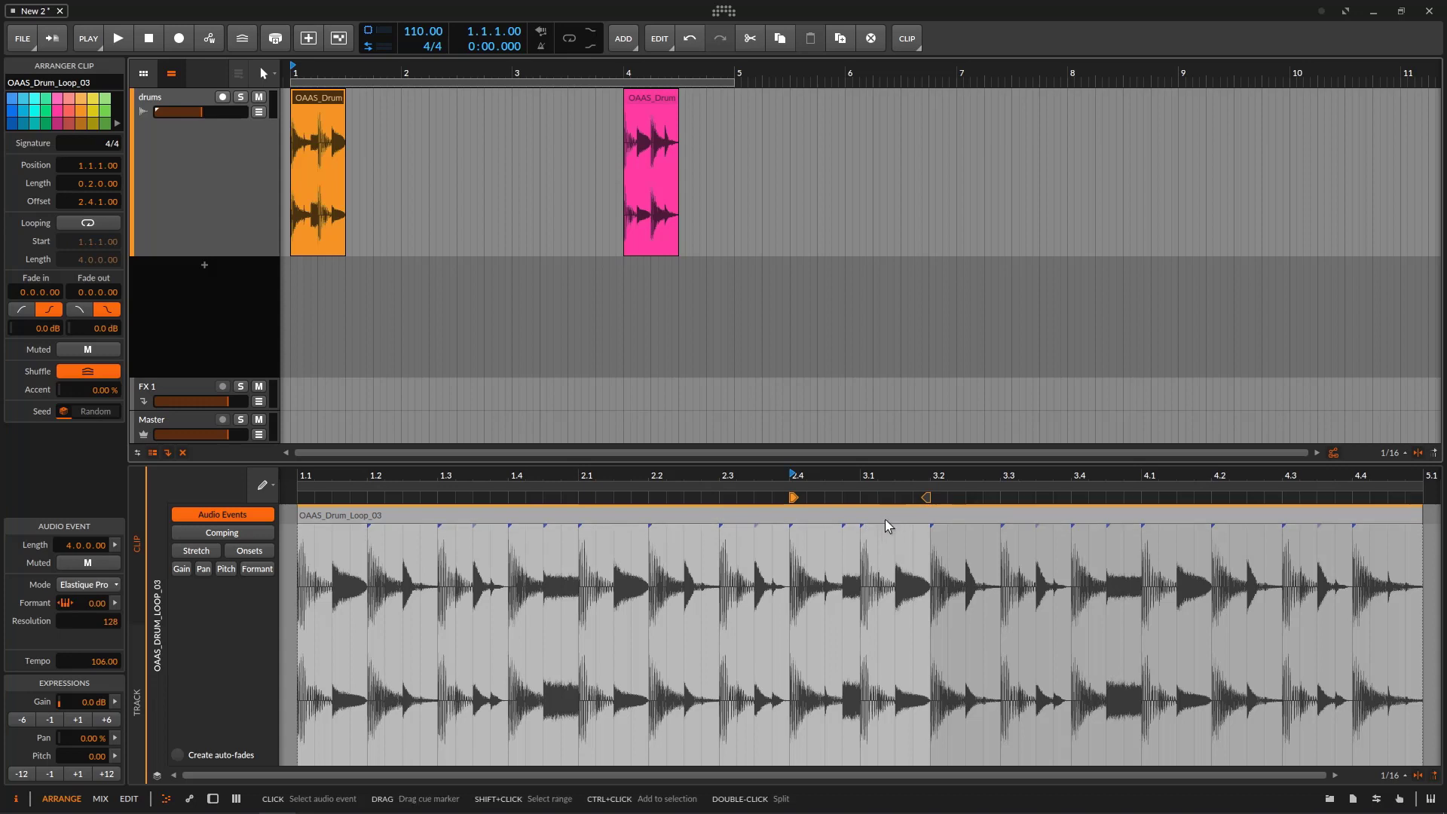
{"action": "left_click", "coordinate": [654, 97]}
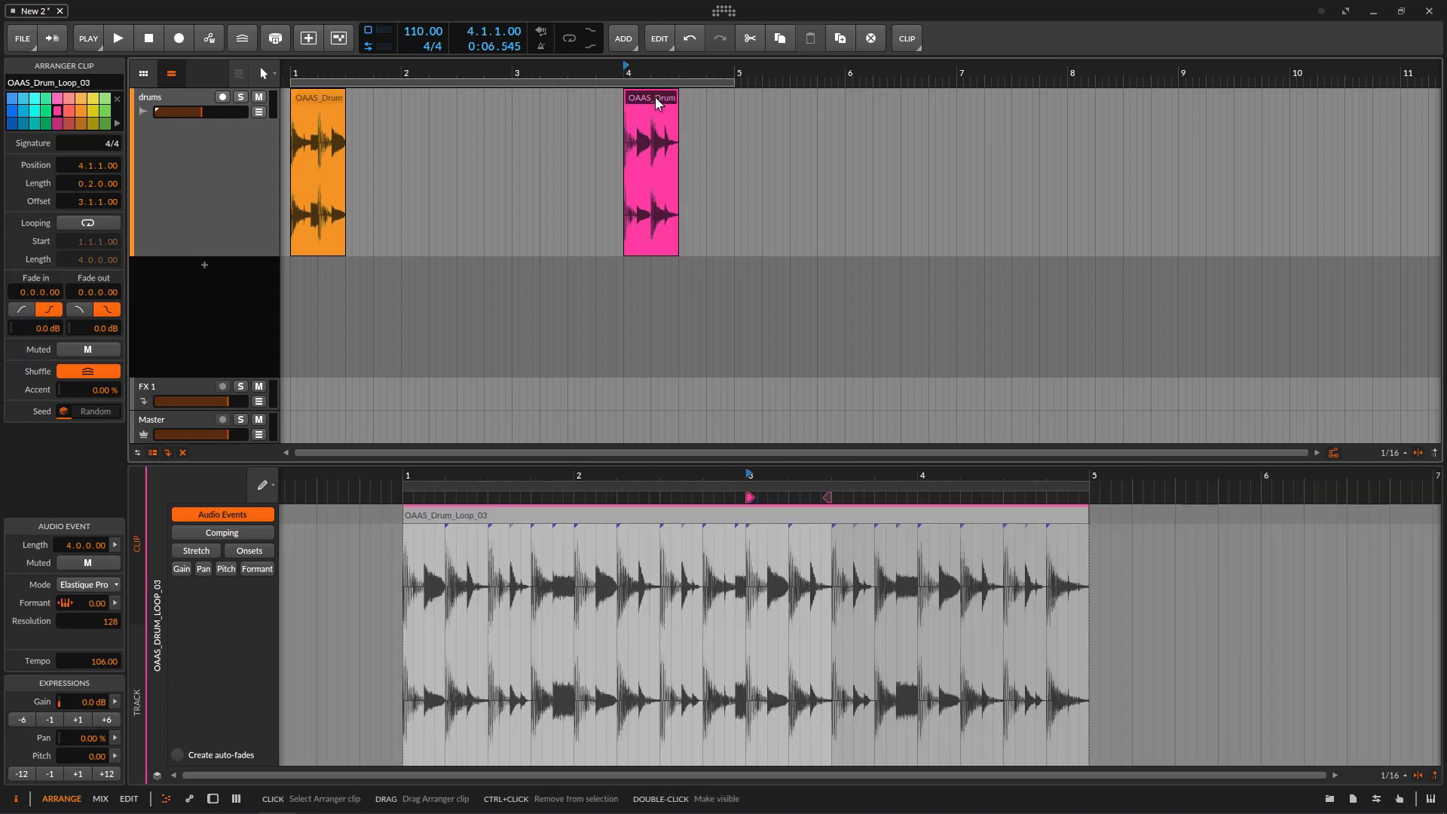
{"action": "key", "text": "Delete"}
Step: Shift the orange clip's audio event in the detail editor to start at 1.3.4.00, and move it back to just before bar 1
{"action": "left_click", "coordinate": [324, 101]}
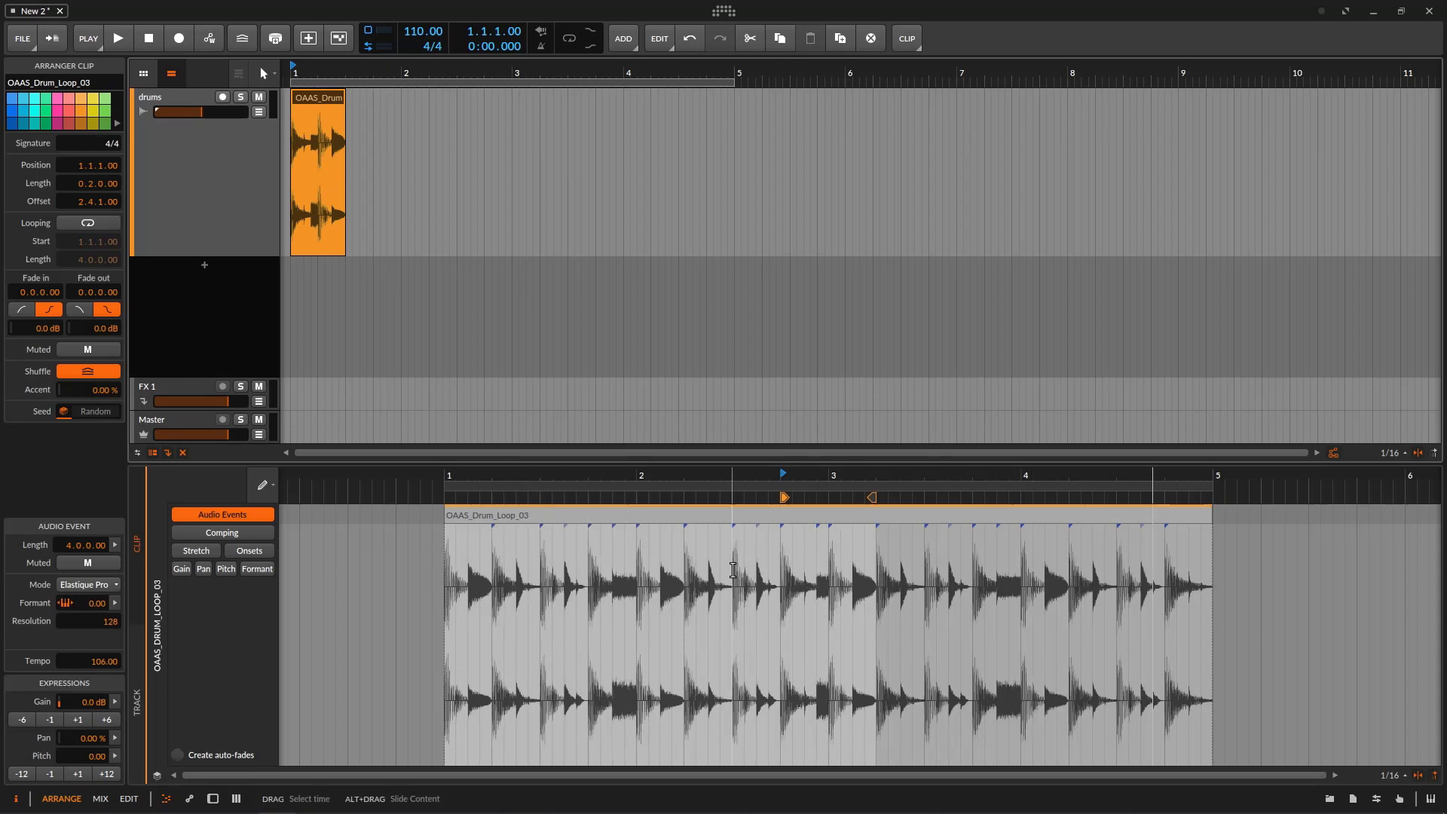
{"action": "left_click_drag", "start_coordinate": [738, 527], "coordinate": [871, 528]}
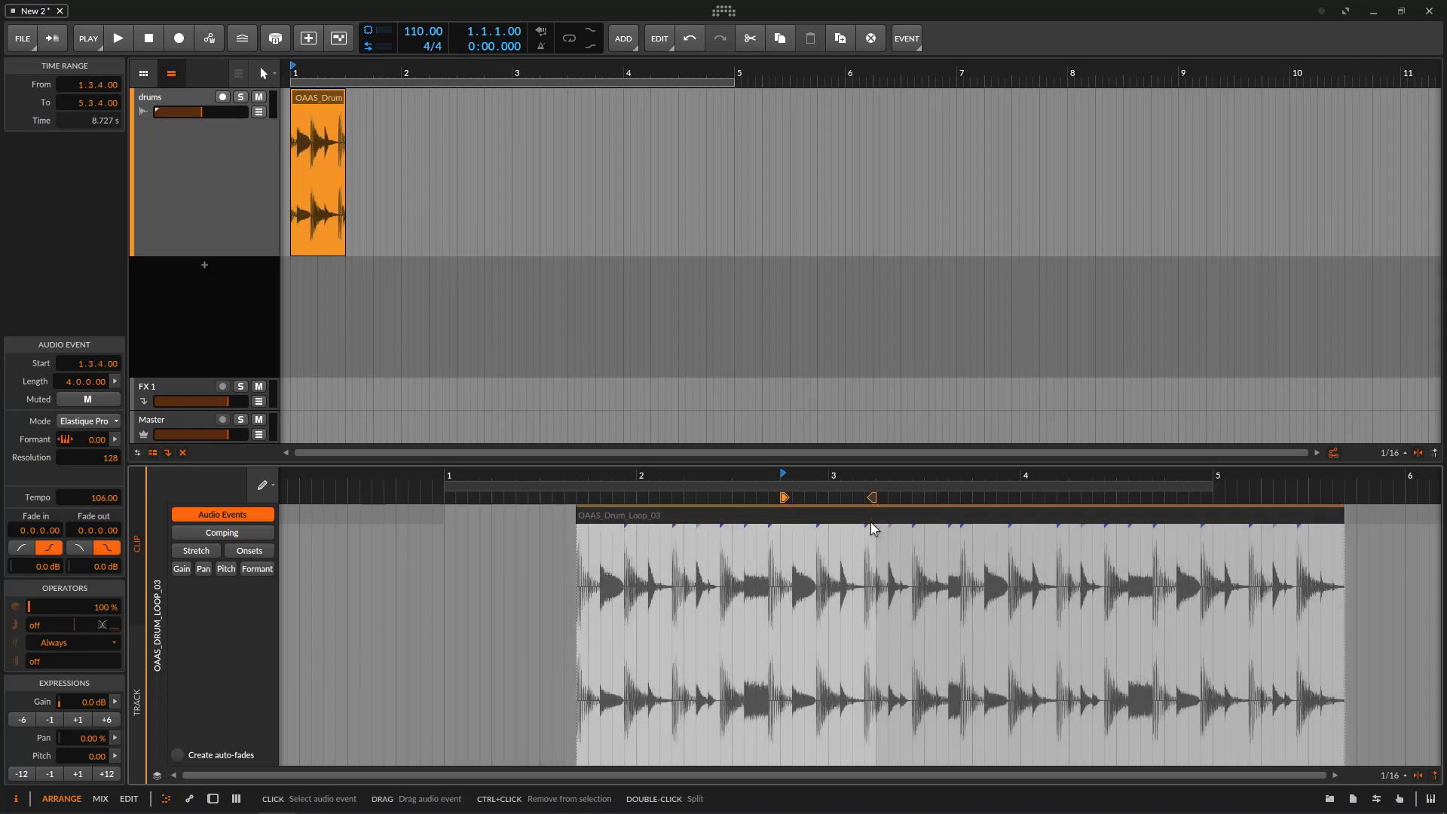
{"action": "left_click_drag", "start_coordinate": [960, 517], "coordinate": [814, 523]}
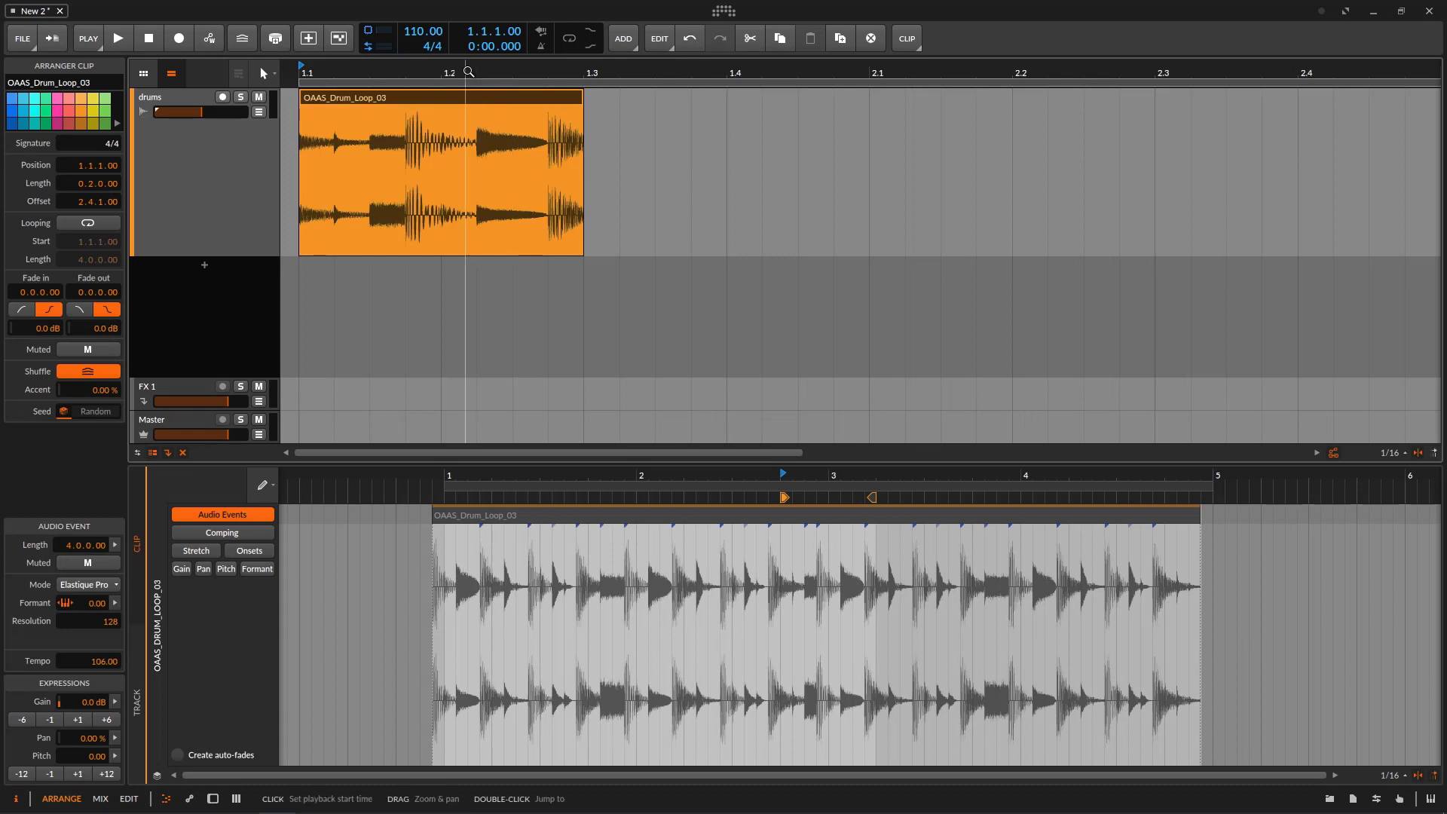
Step: Slide the audio content back and forth inside the orange clip in the arranger
{"action": "left_click_drag", "start_coordinate": [468, 72], "coordinate": [474, 173]}
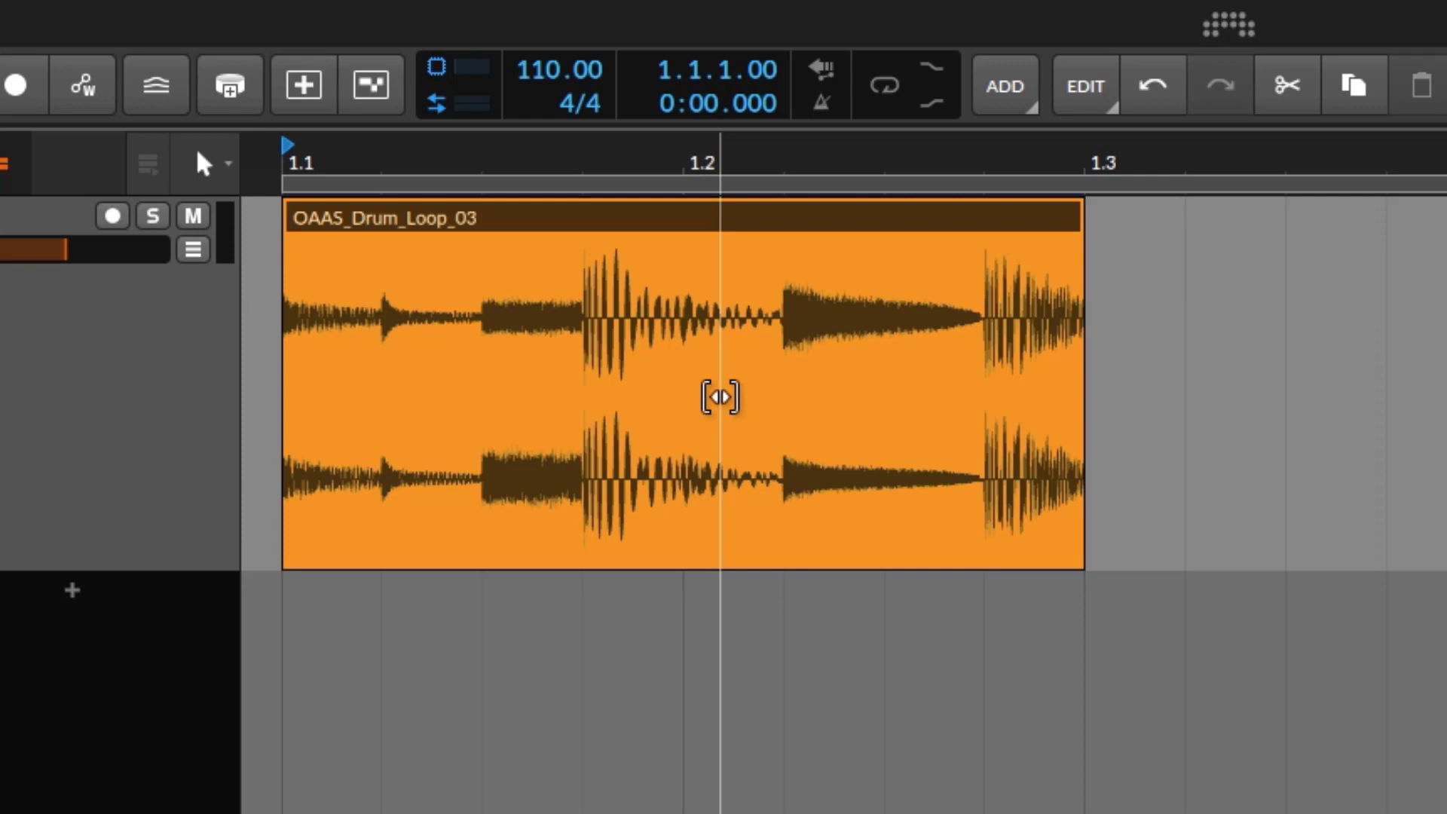
{"action": "left_click_drag", "start_coordinate": [720, 397], "coordinate": [662, 480]}
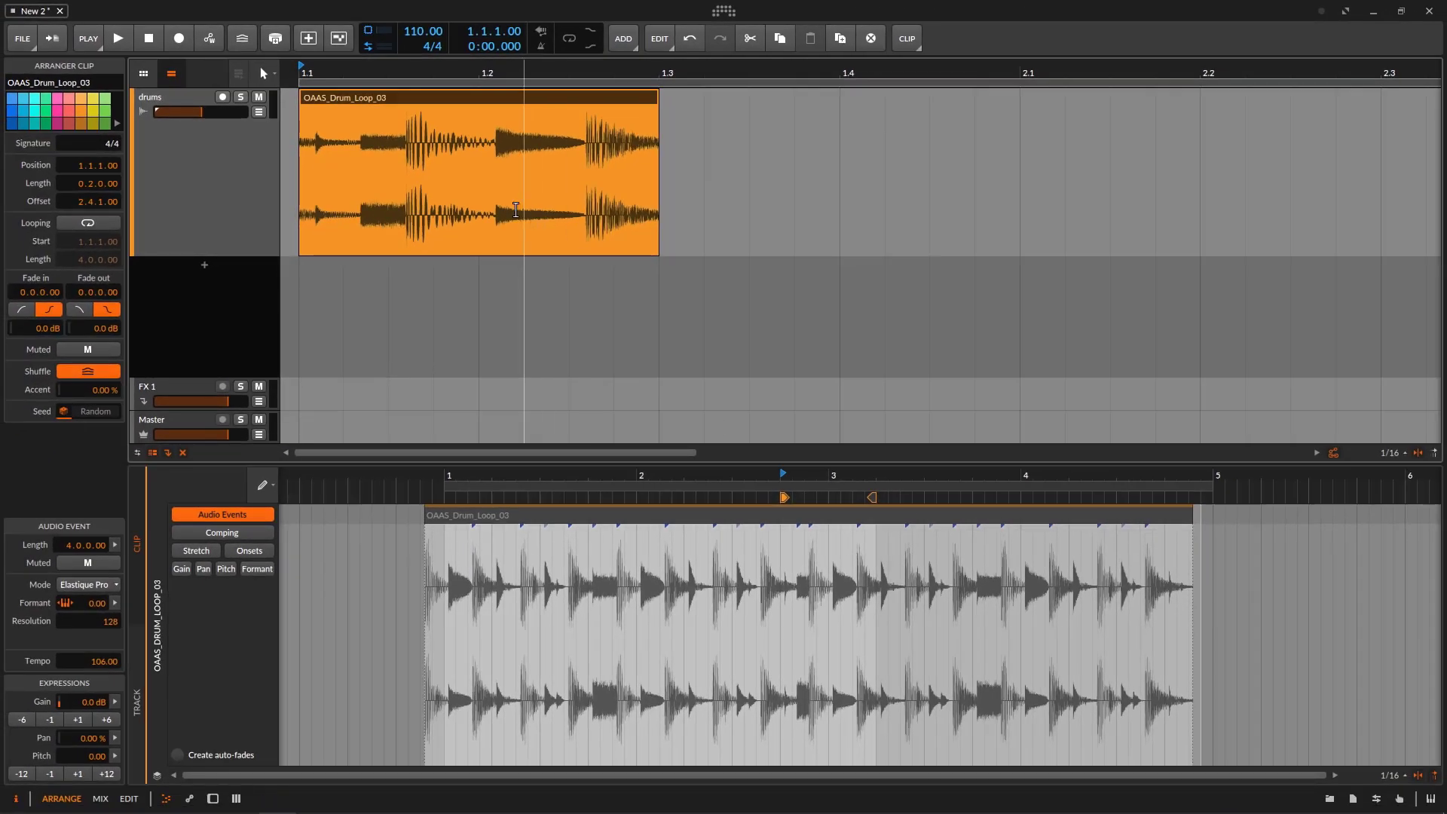
{"action": "left_click_drag", "start_coordinate": [478, 209], "coordinate": [558, 208]}
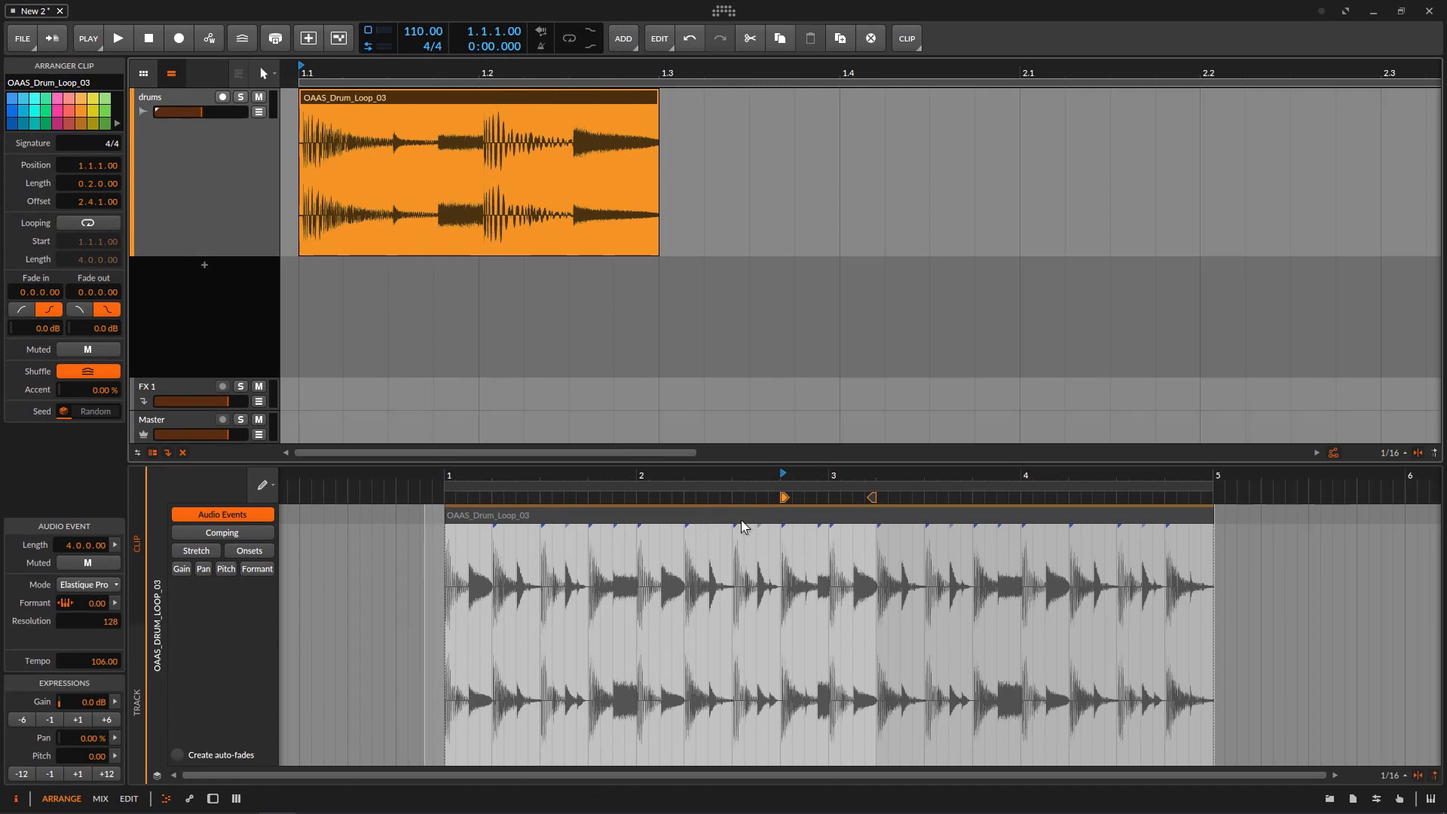
{"action": "left_click_drag", "start_coordinate": [520, 192], "coordinate": [547, 205]}
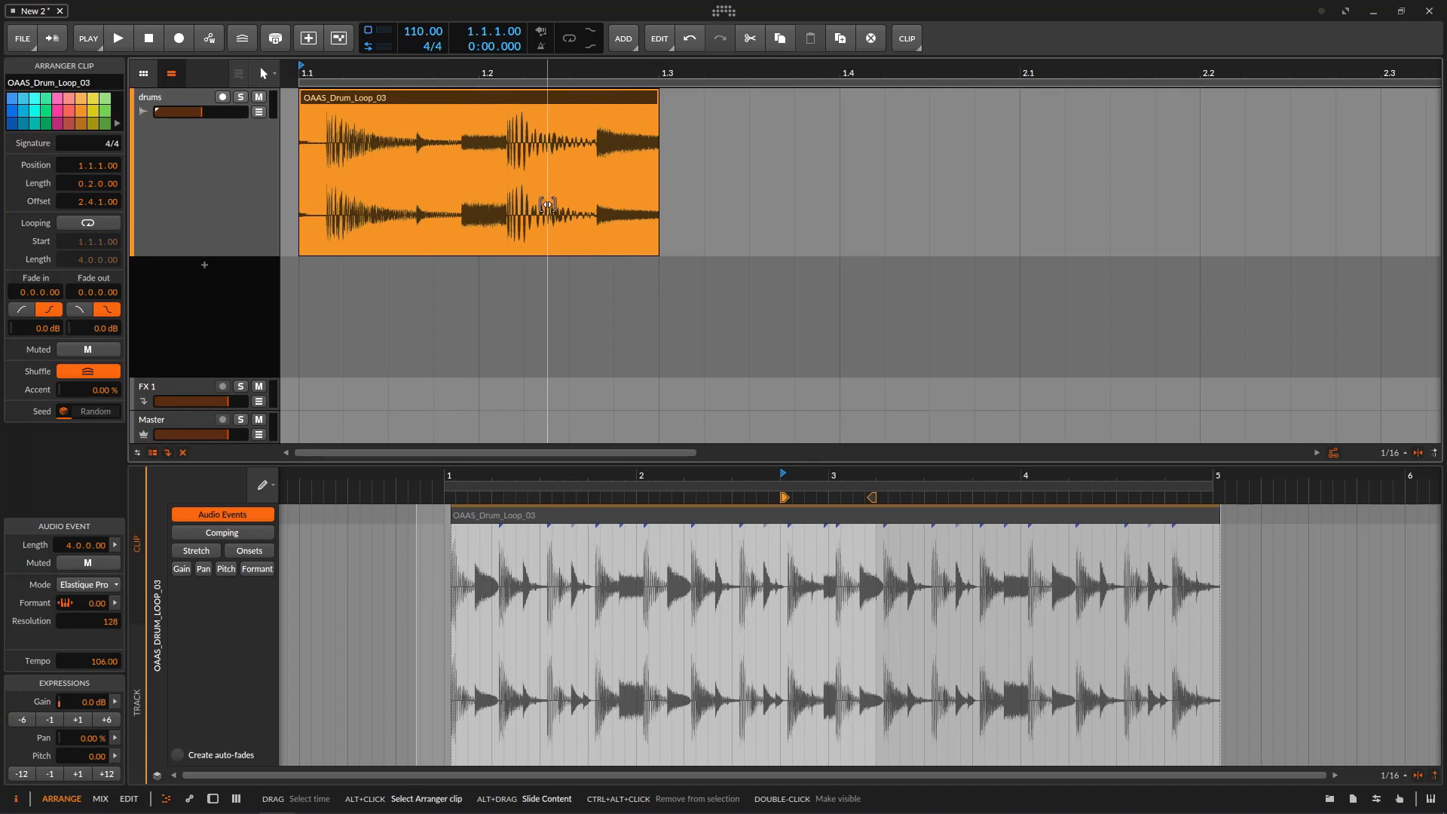
{"action": "mouse_move", "coordinate": [547, 205]}
{"action": "left_mouse_down"}
{"action": "mouse_move", "coordinate": [328, 230]}
{"action": "mouse_move", "coordinate": [562, 224]}
{"action": "mouse_move", "coordinate": [536, 223]}
{"action": "left_mouse_up"}
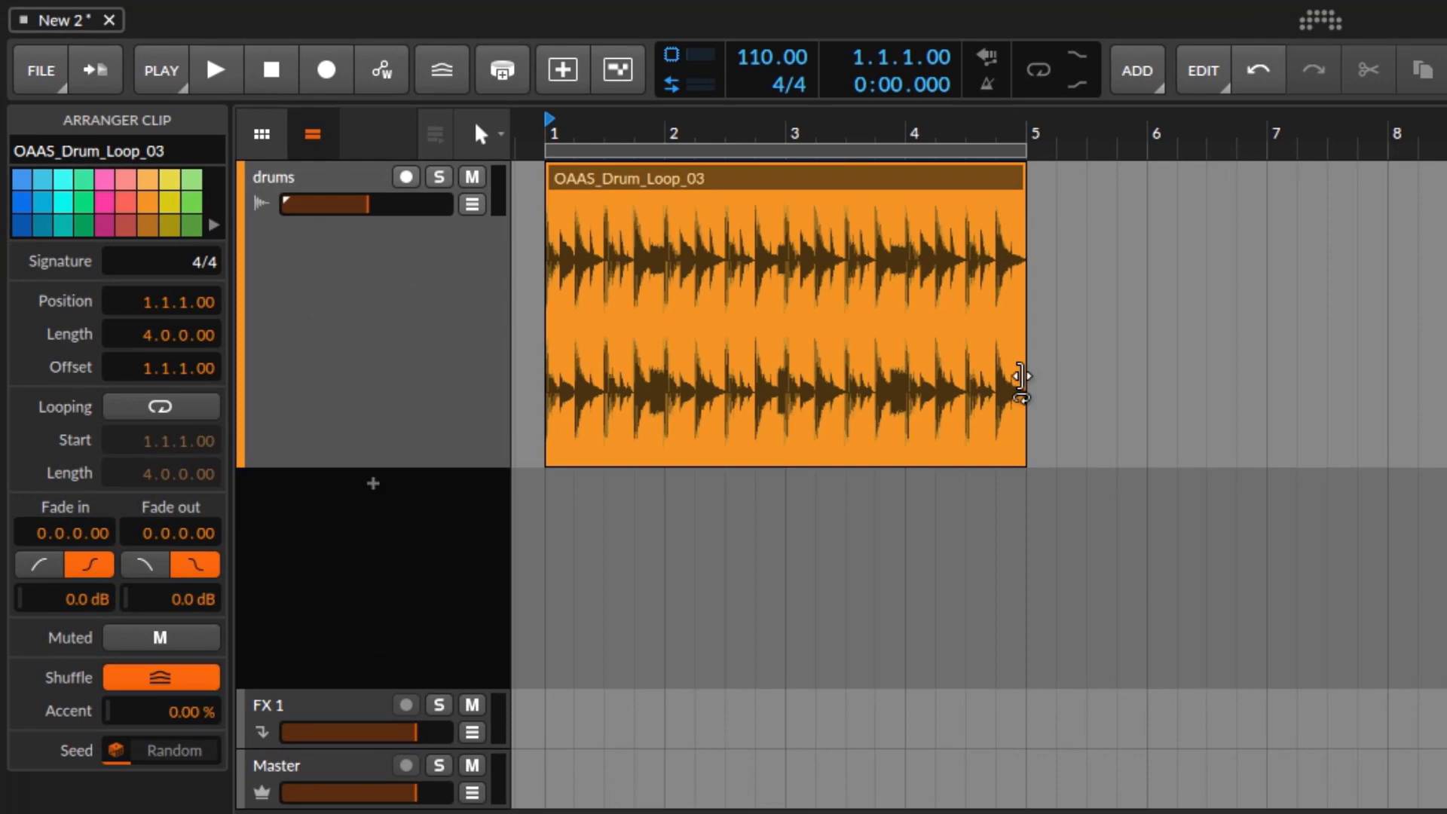
Step: Loop the four-bar drum clip out to a length of 10 bars, and shorten it back to 4 bars
{"action": "left_click_drag", "start_coordinate": [560, 205], "coordinate": [832, 205]}
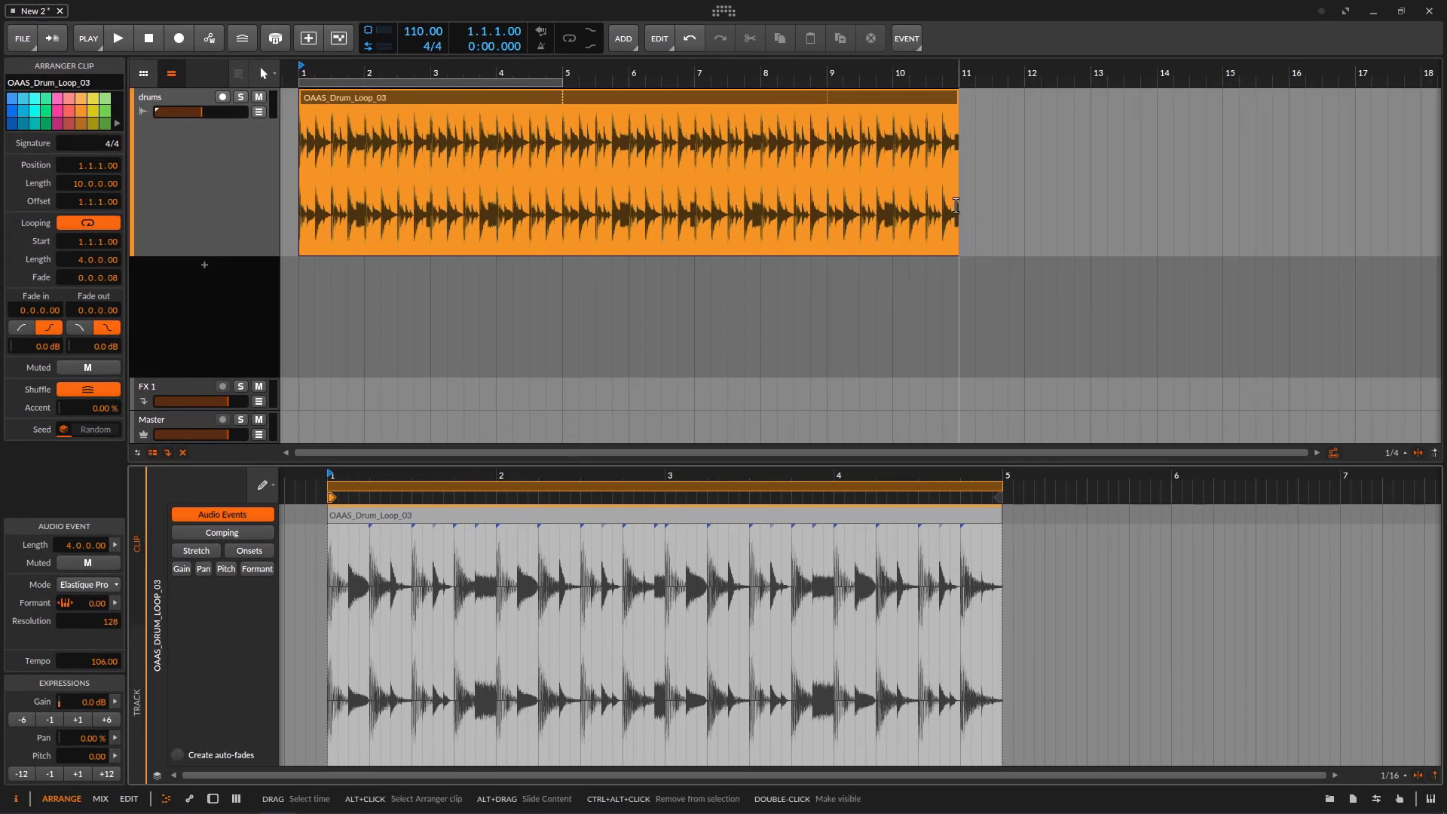
{"action": "left_click_drag", "start_coordinate": [953, 205], "coordinate": [557, 196]}
Step: Duplicate the four-bar clip four times in a row on the drums track
{"action": "left_click", "coordinate": [523, 101]}
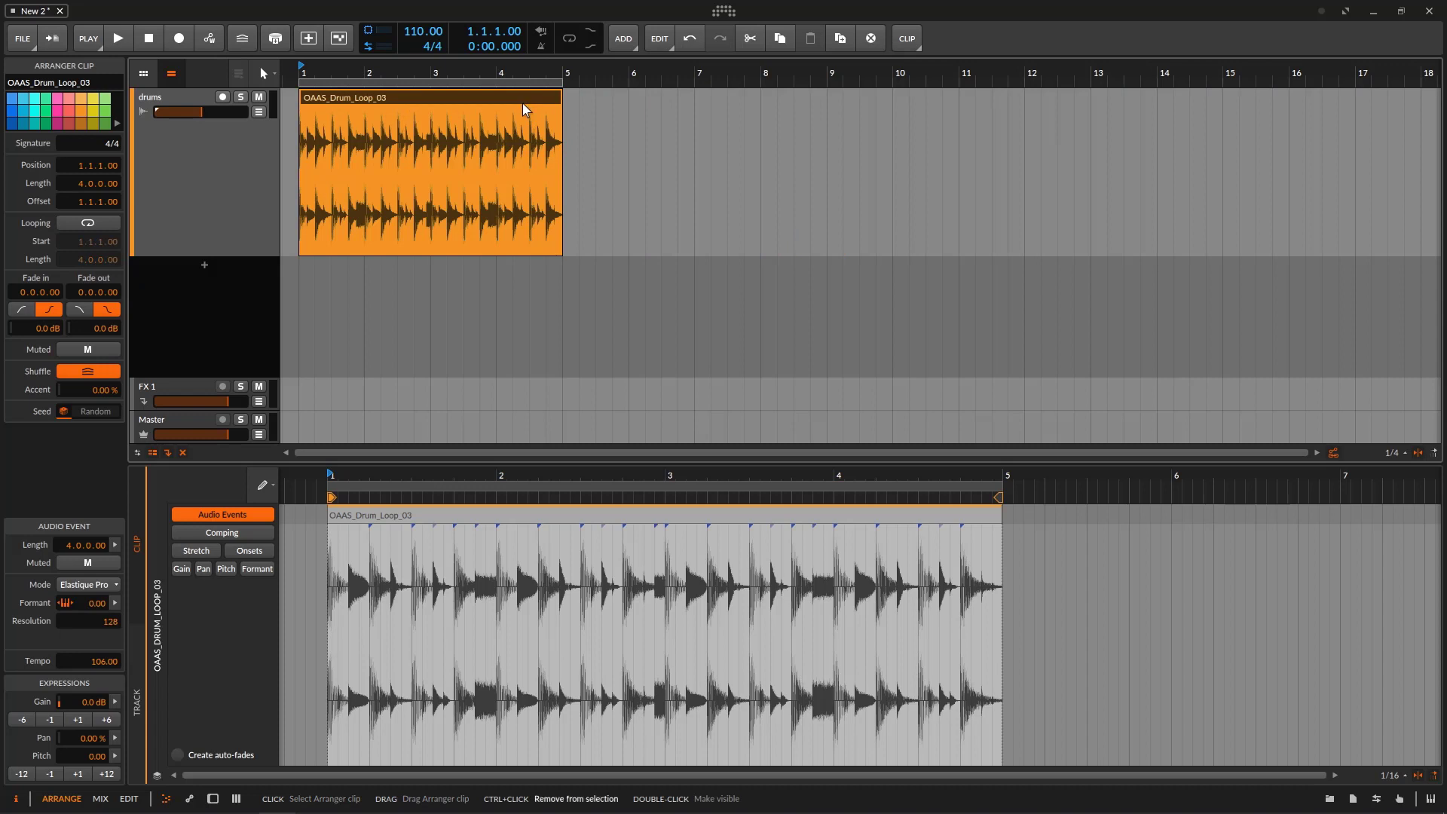
{"action": "key", "text": "ctrl+d"}
{"action": "key", "text": "ctrl+d"}
{"action": "key", "text": "ctrl+d"}
{"action": "key", "text": "ctrl+d"}
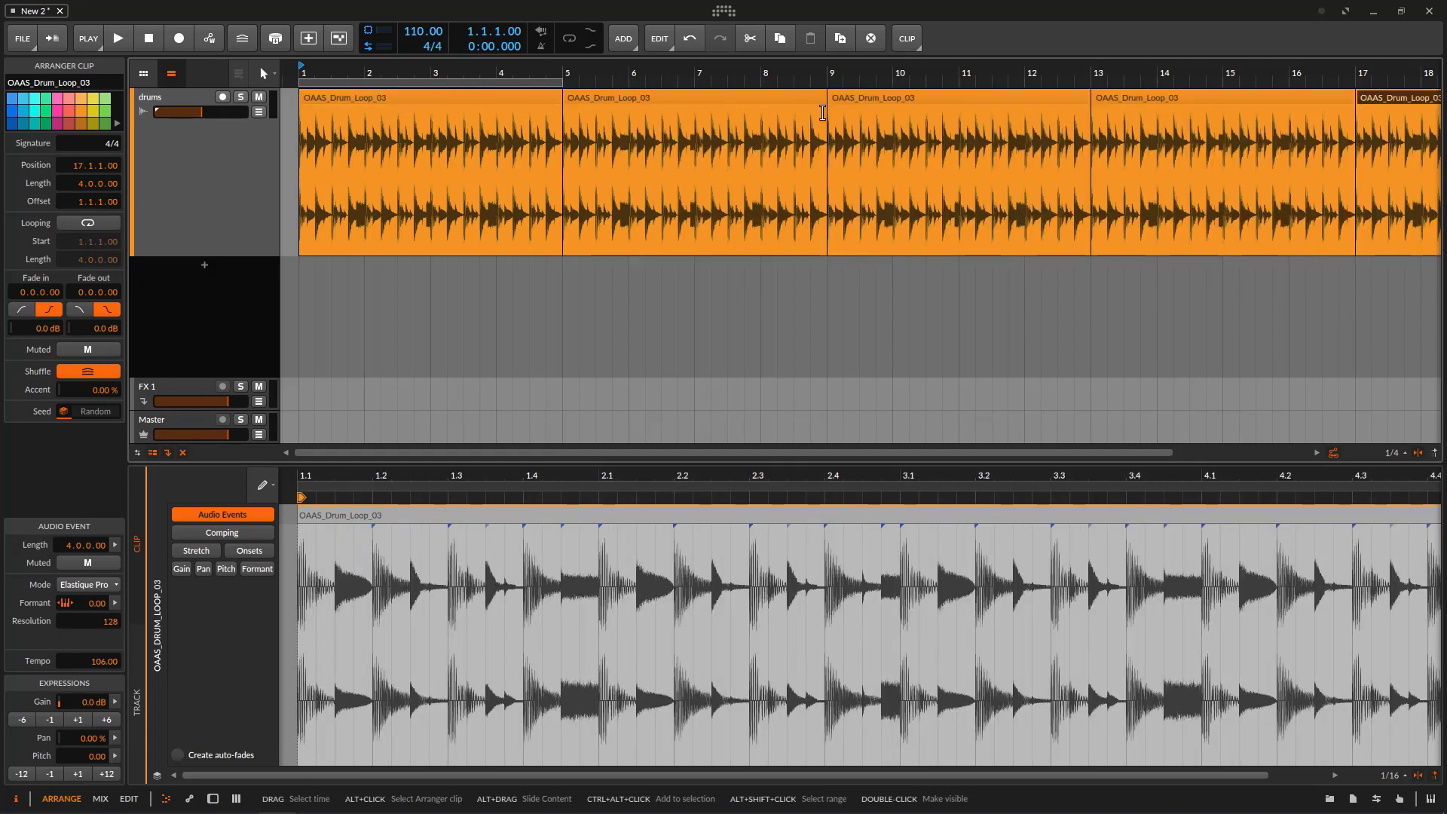
{"action": "left_click_drag", "start_coordinate": [777, 74], "coordinate": [721, 70]}
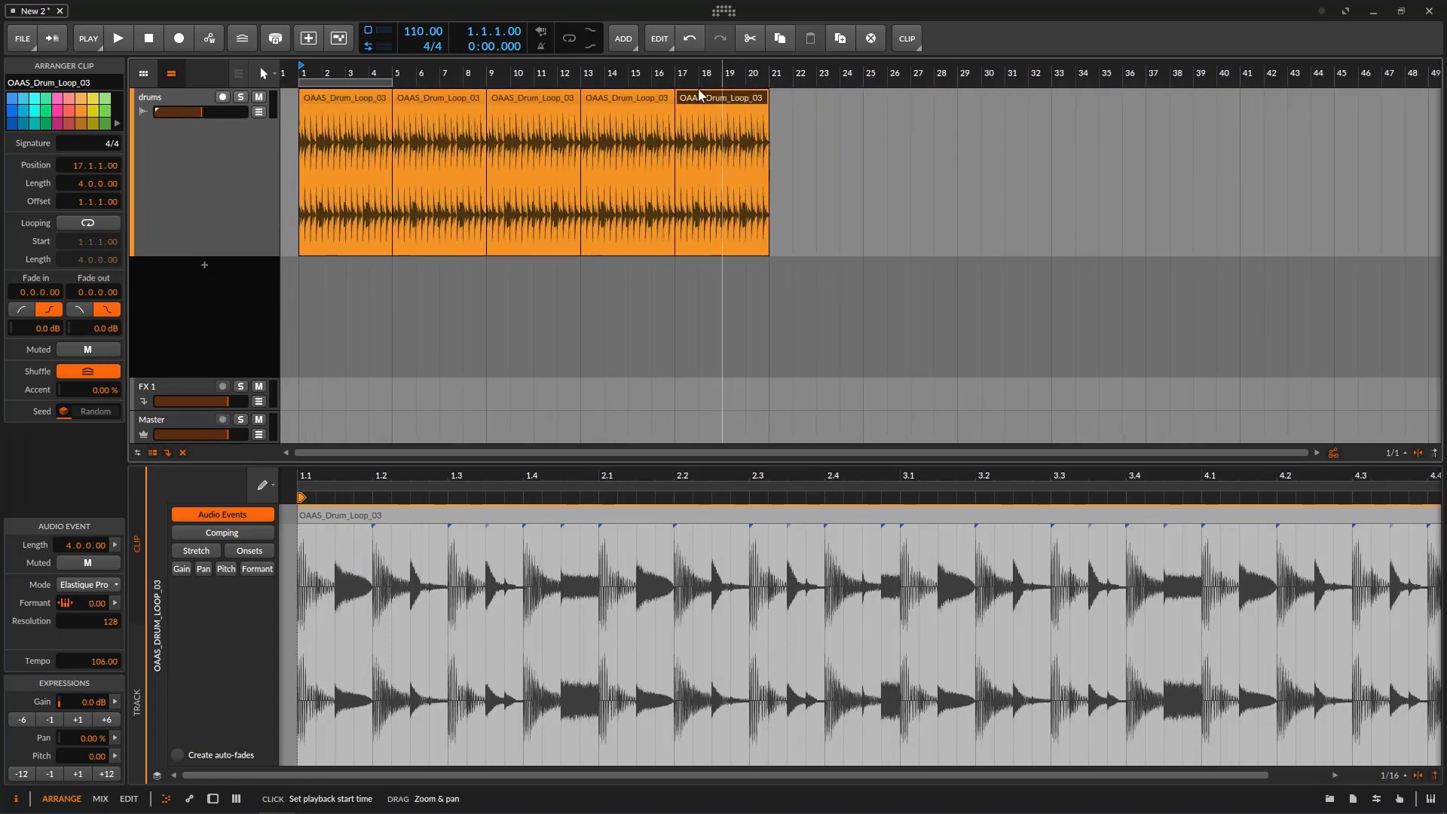
Step: Delete the duplicated clips on the drums track and loop the first clip out to a length of 20 bars
{"action": "left_click", "coordinate": [458, 98]}
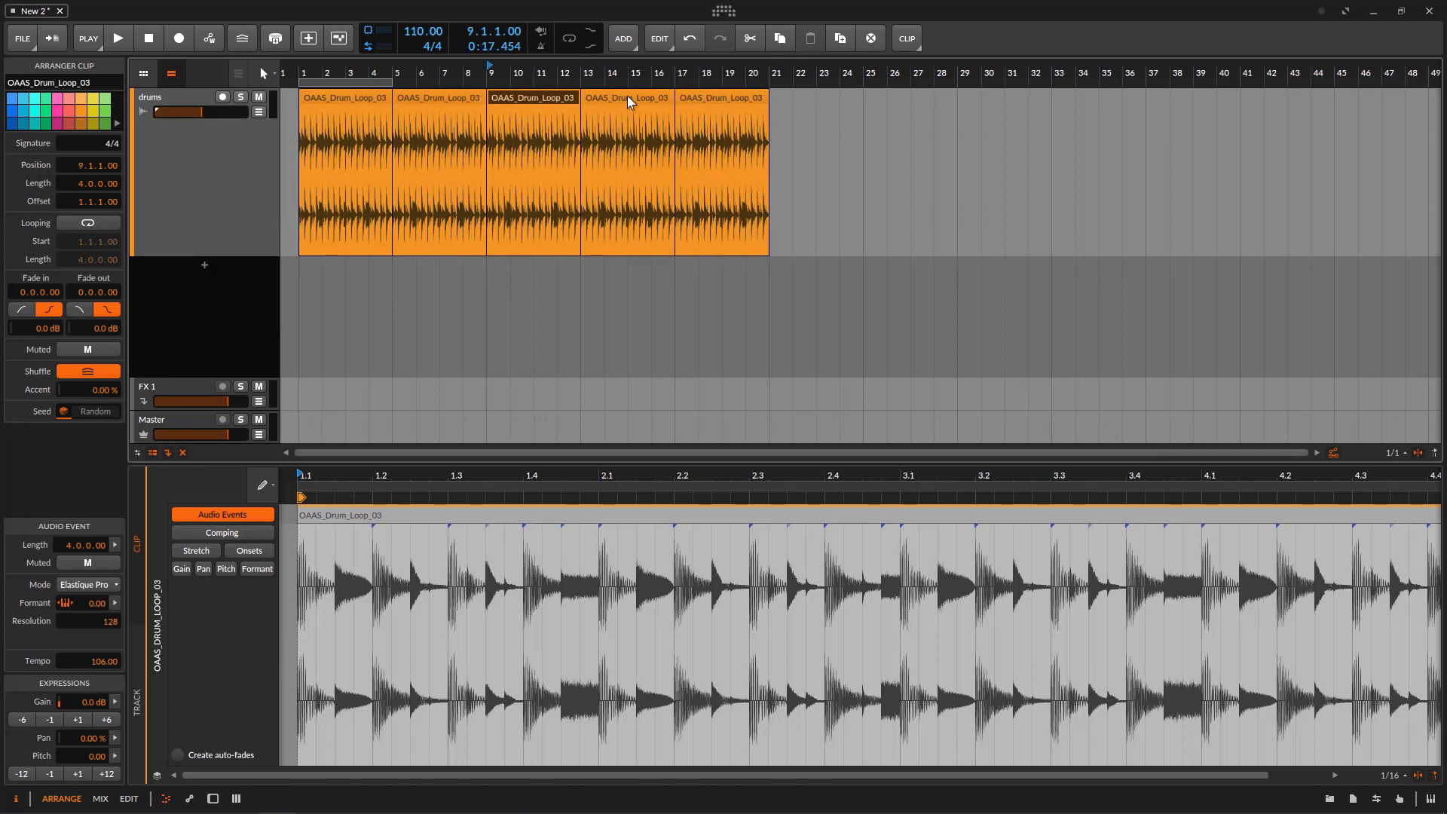
{"action": "left_click", "coordinate": [713, 98]}
{"action": "left_click_drag", "start_coordinate": [815, 100], "coordinate": [1195, 226]}
{"action": "key", "text": "Delete"}
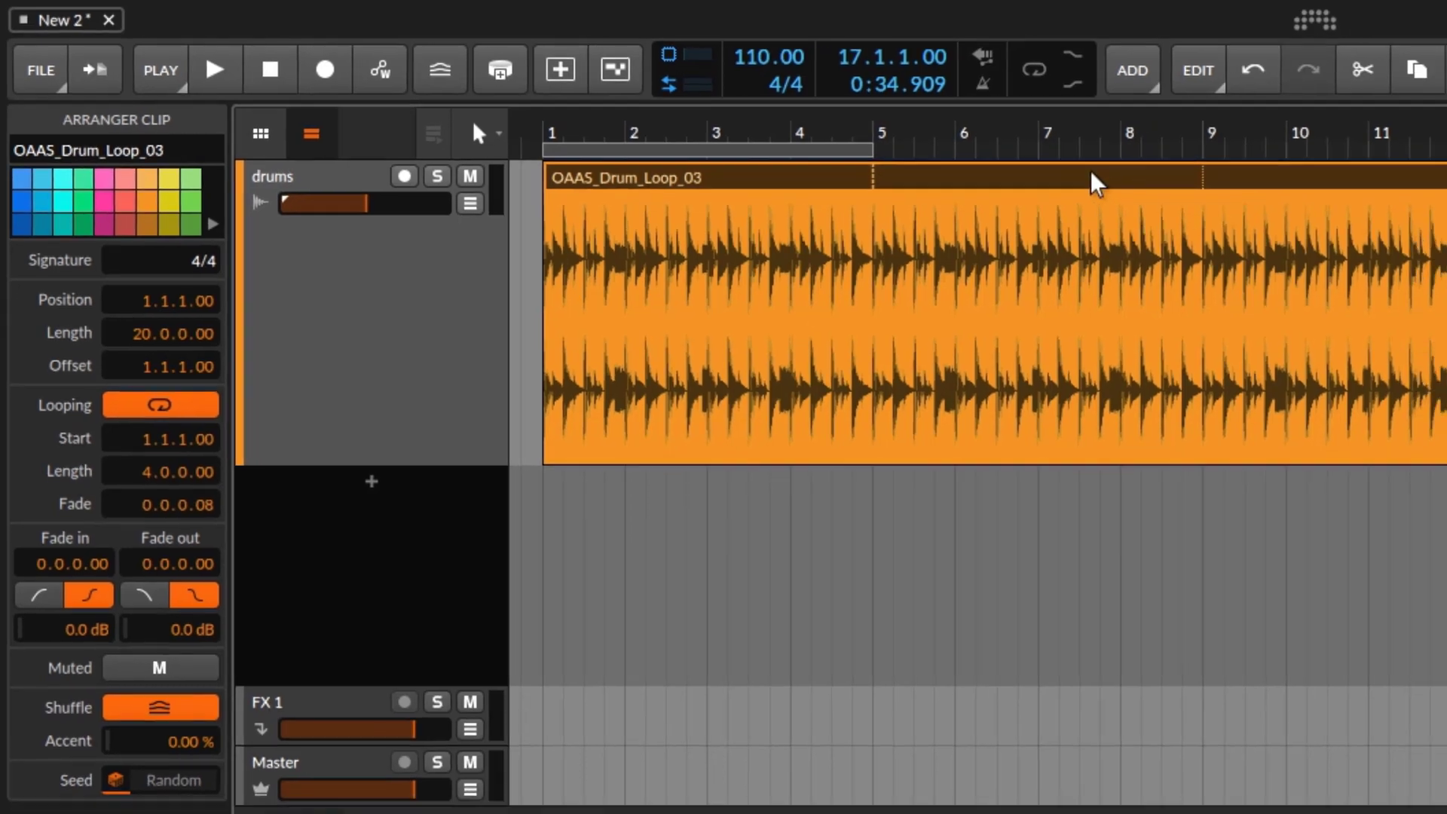
Step: Shorten the looped clip to 4 bars, extend it to 6 bars, and return it to 4 bars
{"action": "double_click", "coordinate": [1210, 187]}
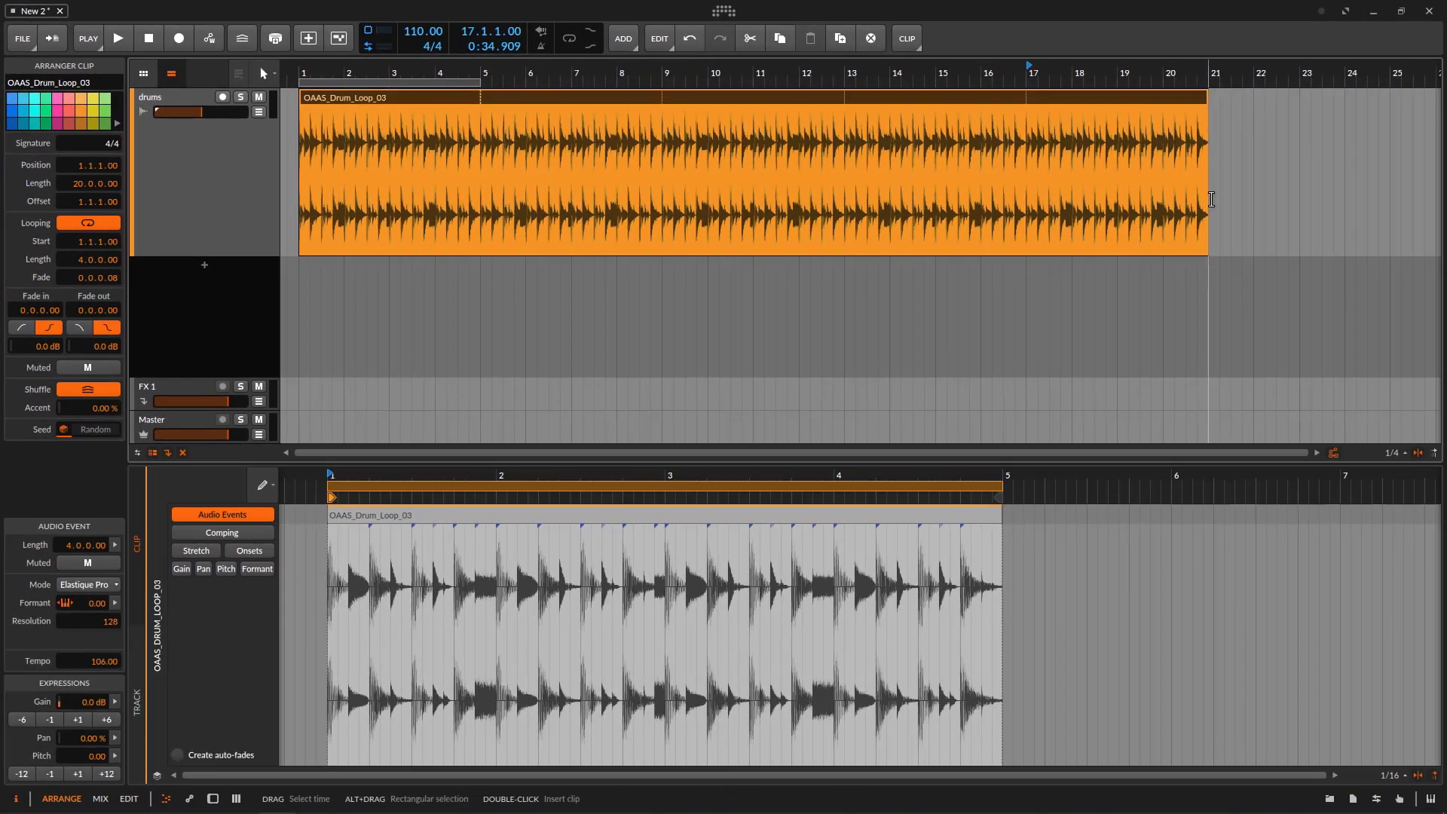
{"action": "left_click_drag", "start_coordinate": [1207, 215], "coordinate": [476, 222]}
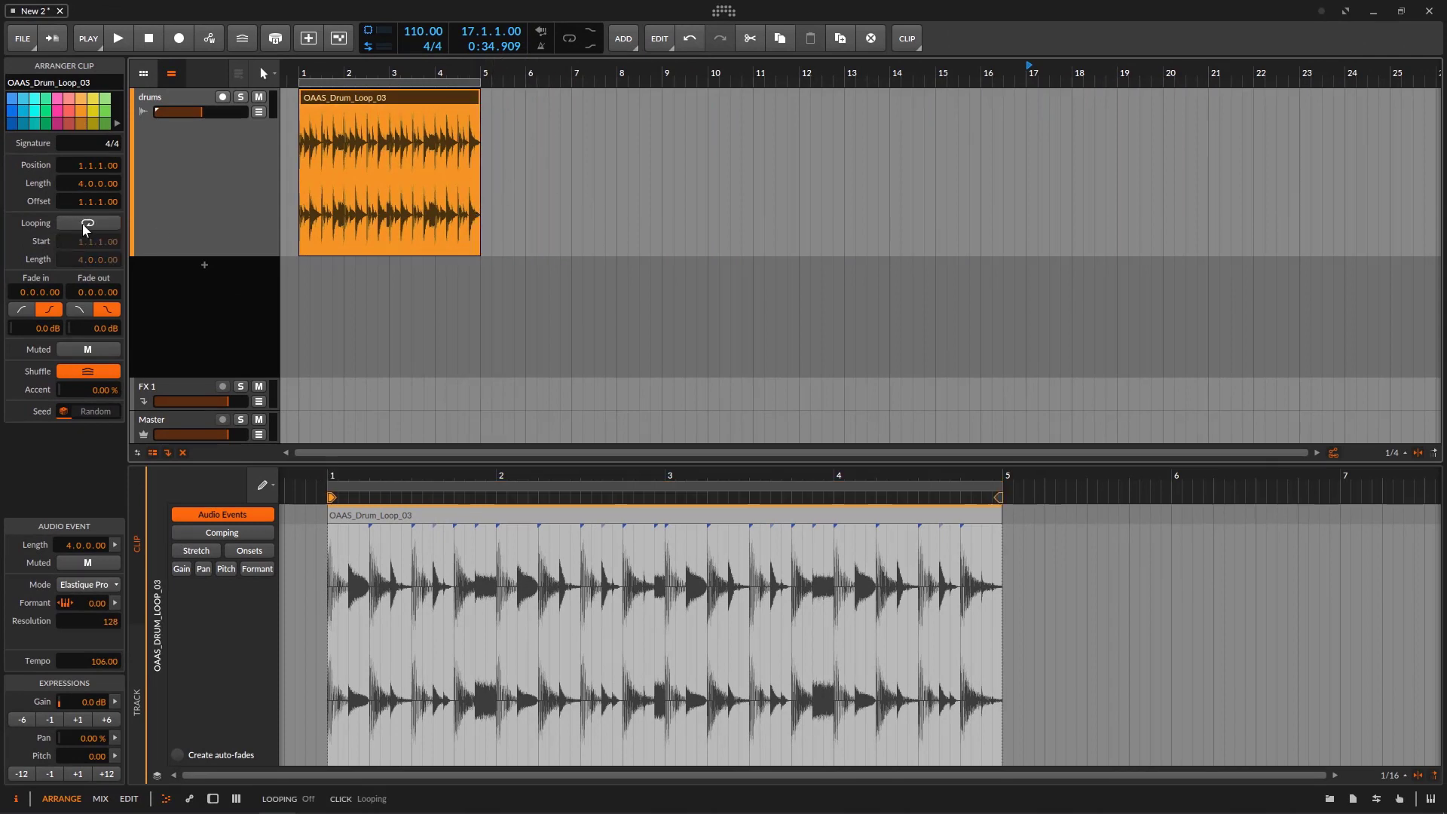
{"action": "left_click_drag", "start_coordinate": [480, 219], "coordinate": [571, 219]}
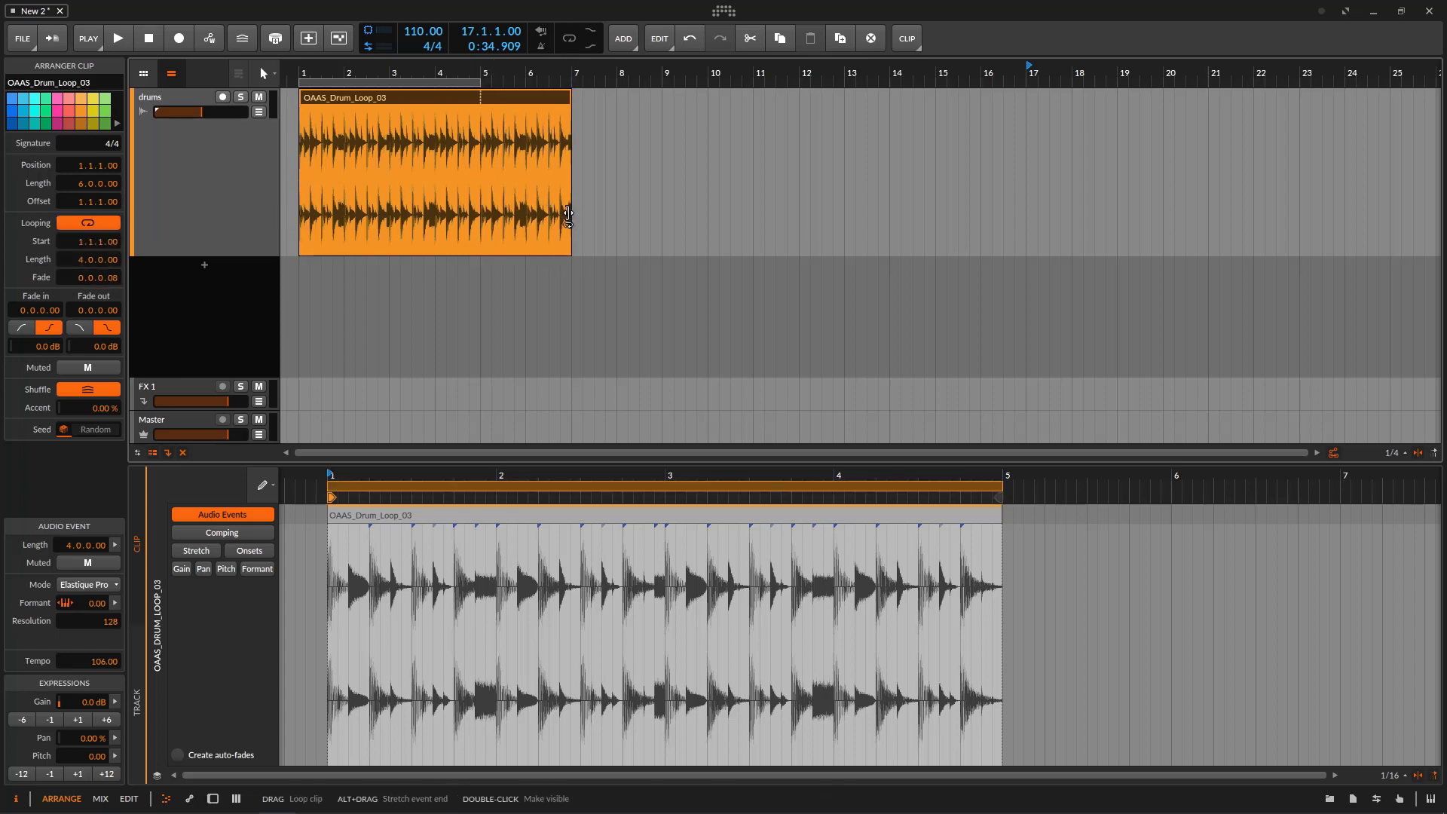
{"action": "left_click_drag", "start_coordinate": [568, 213], "coordinate": [485, 214]}
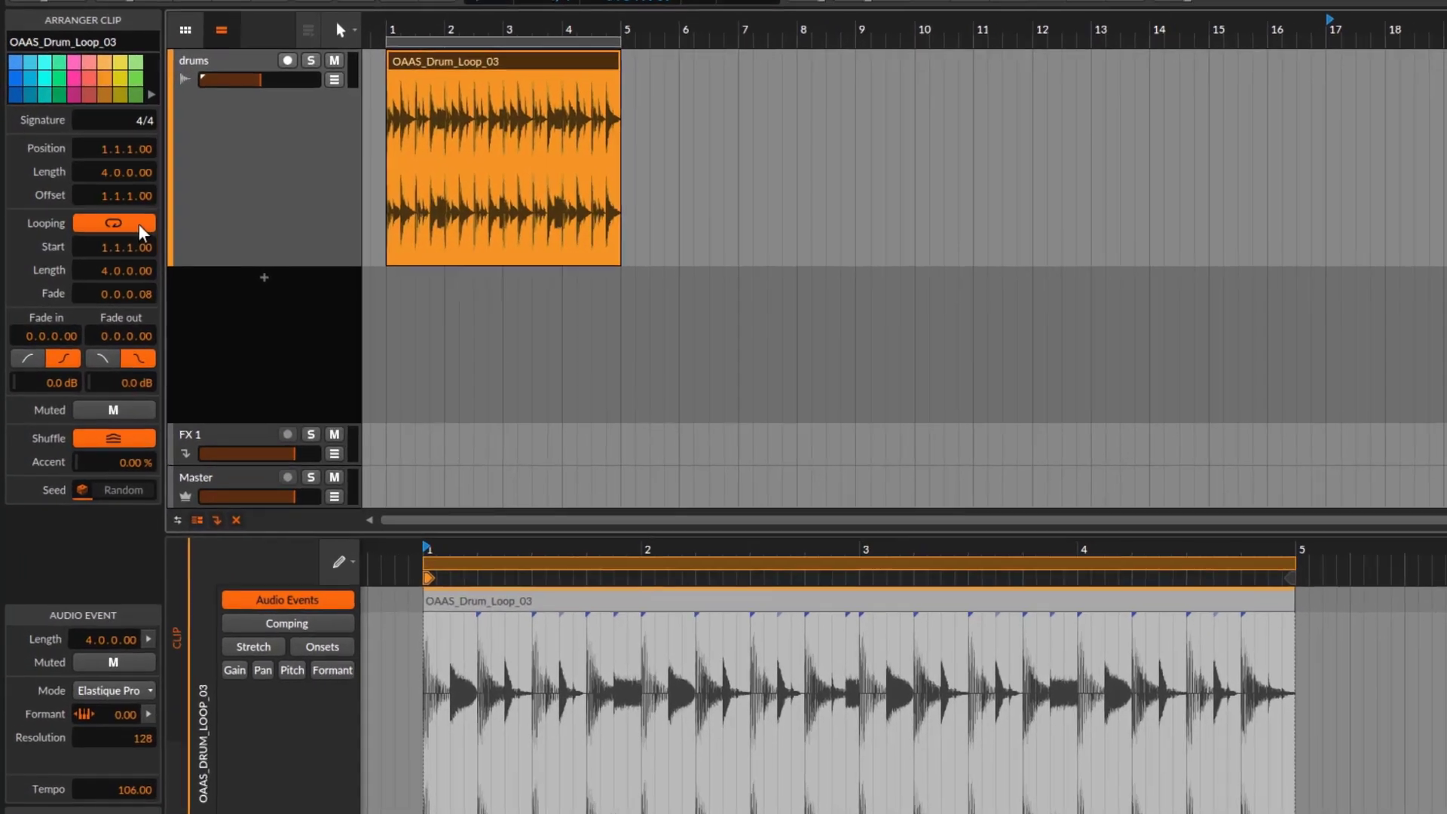
Step: Turn off looping for the four-bar clip, and loop its end out to a length of 17.1.0.00
{"action": "left_click_drag", "start_coordinate": [669, 548], "coordinate": [688, 575]}
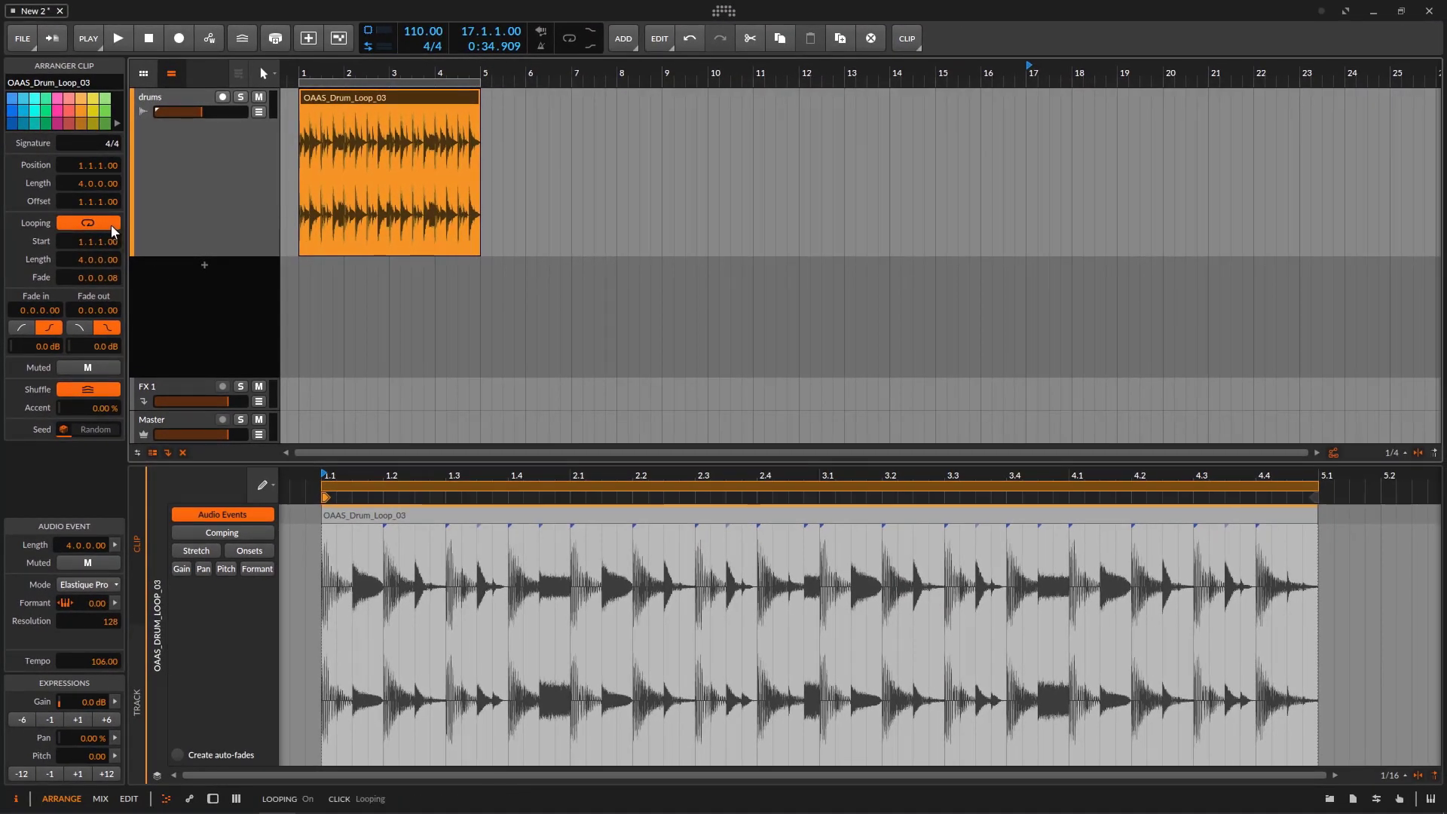
{"action": "left_click", "coordinate": [141, 224]}
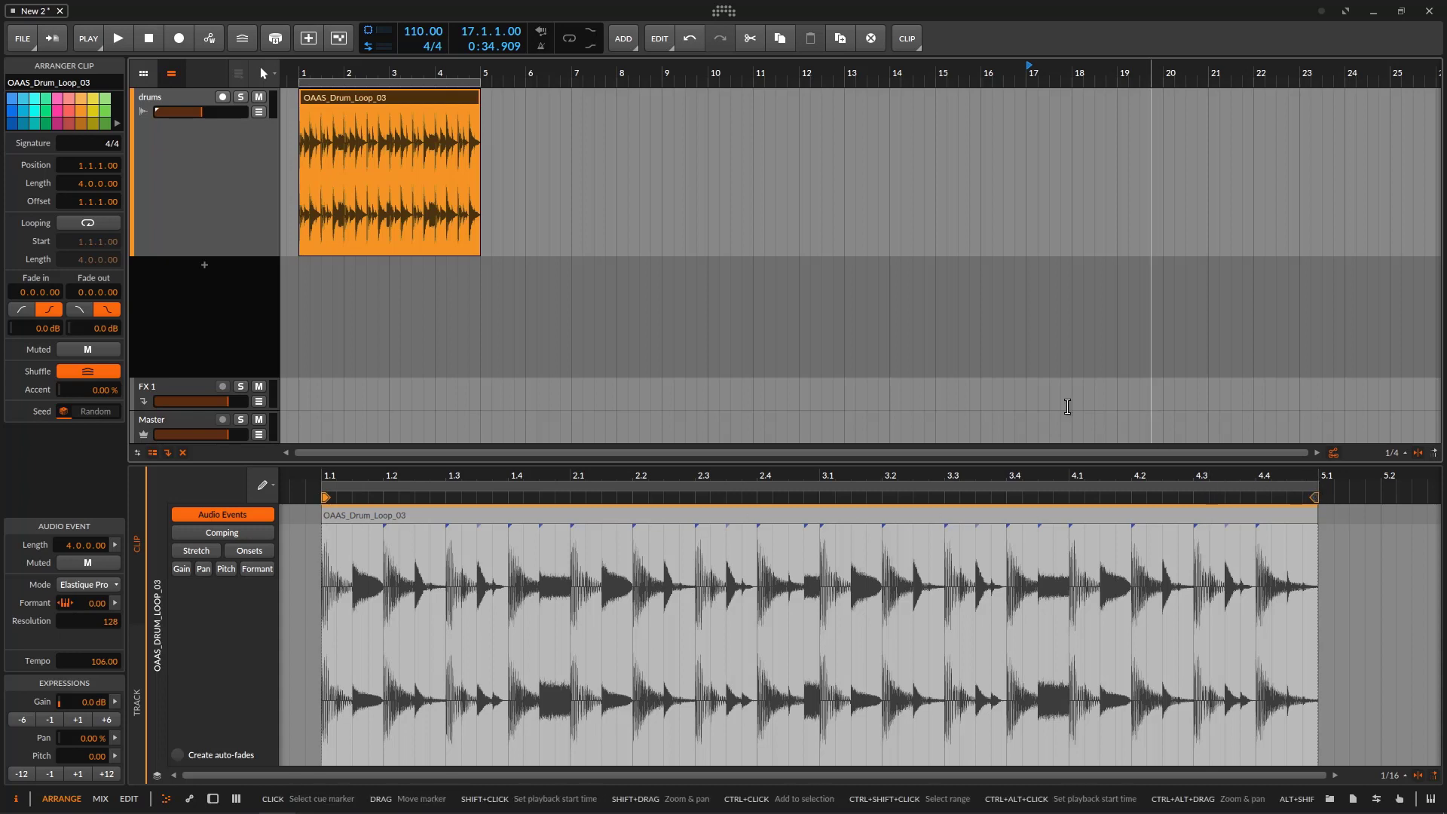
{"action": "left_click_drag", "start_coordinate": [479, 233], "coordinate": [1083, 239]}
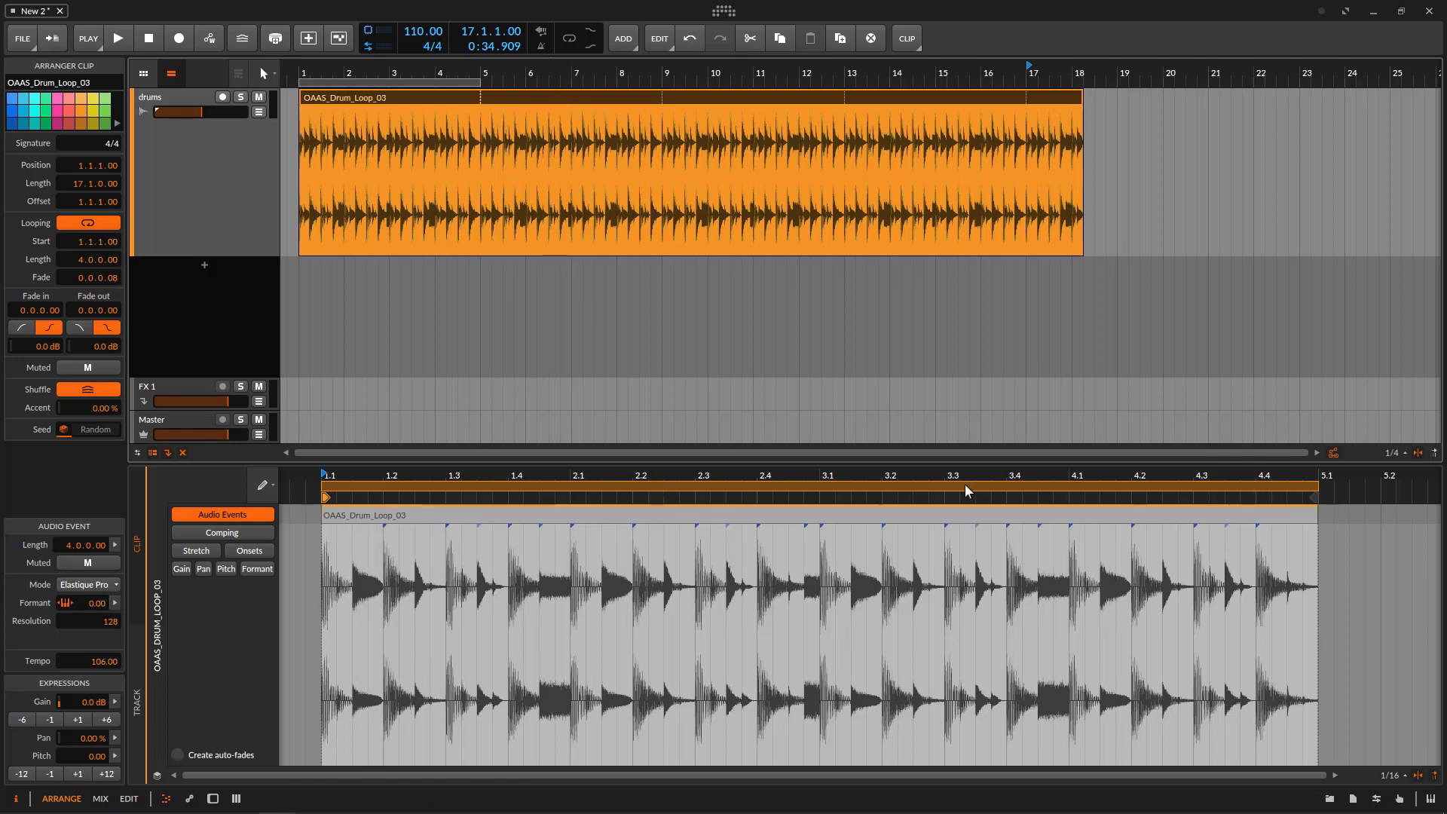
Step: Move the clip's loop start in the detail editor to 1.3.2.00 and on to 4.3.1.00, and play the arrangement
{"action": "left_click_drag", "start_coordinate": [324, 486], "coordinate": [456, 486]}
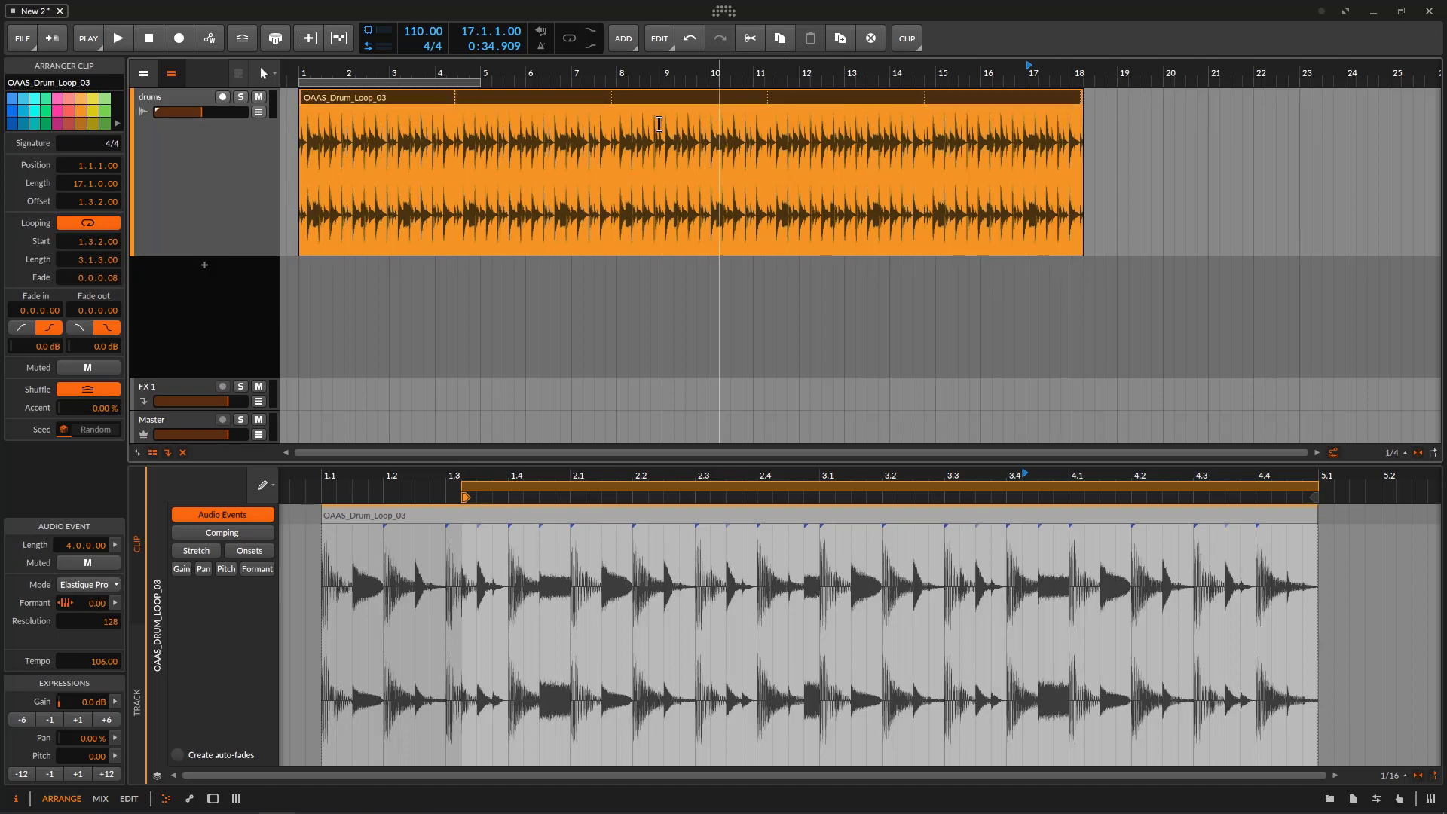
{"action": "left_click", "coordinate": [472, 167]}
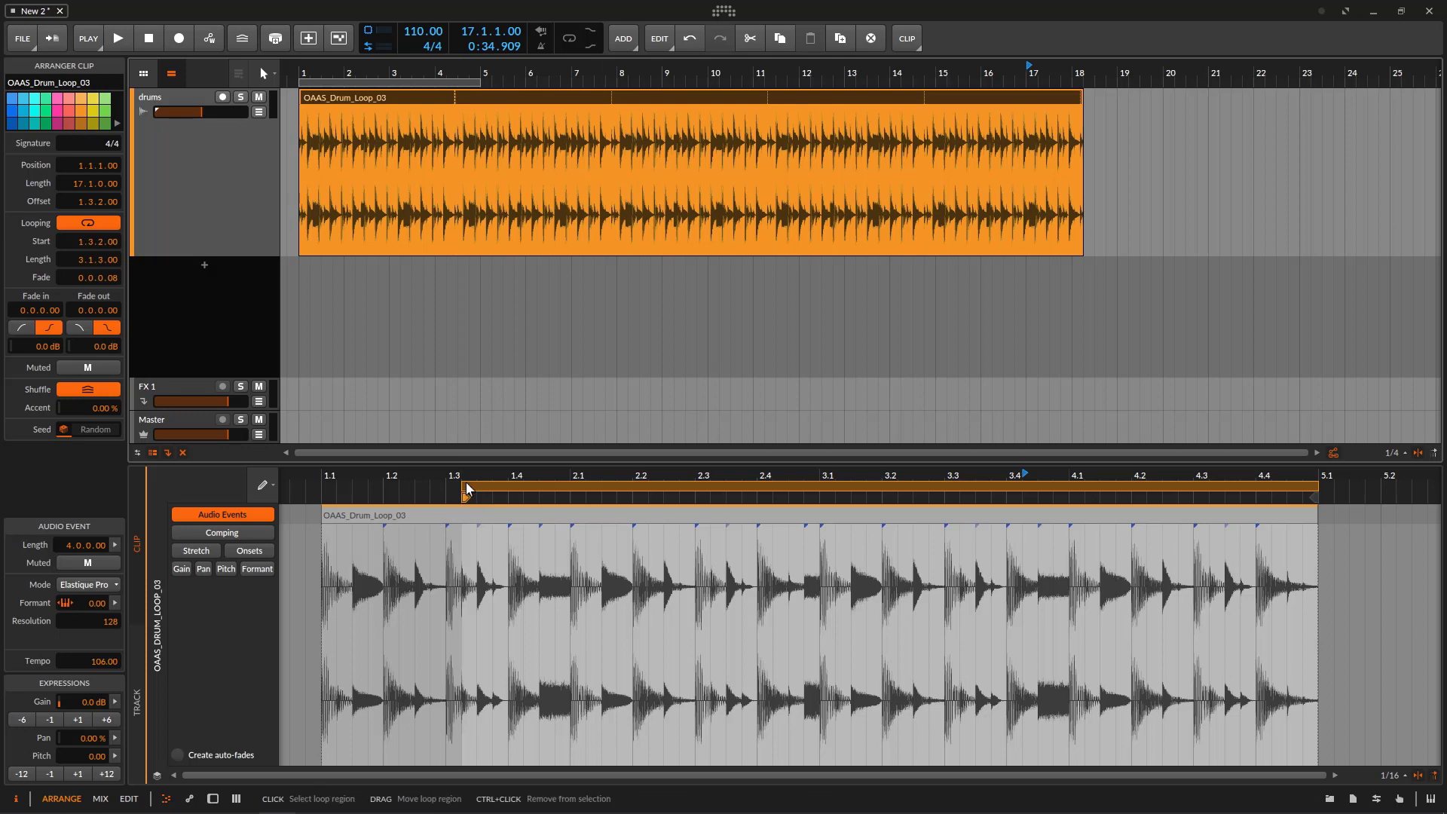
{"action": "left_click_drag", "start_coordinate": [463, 485], "coordinate": [1193, 499]}
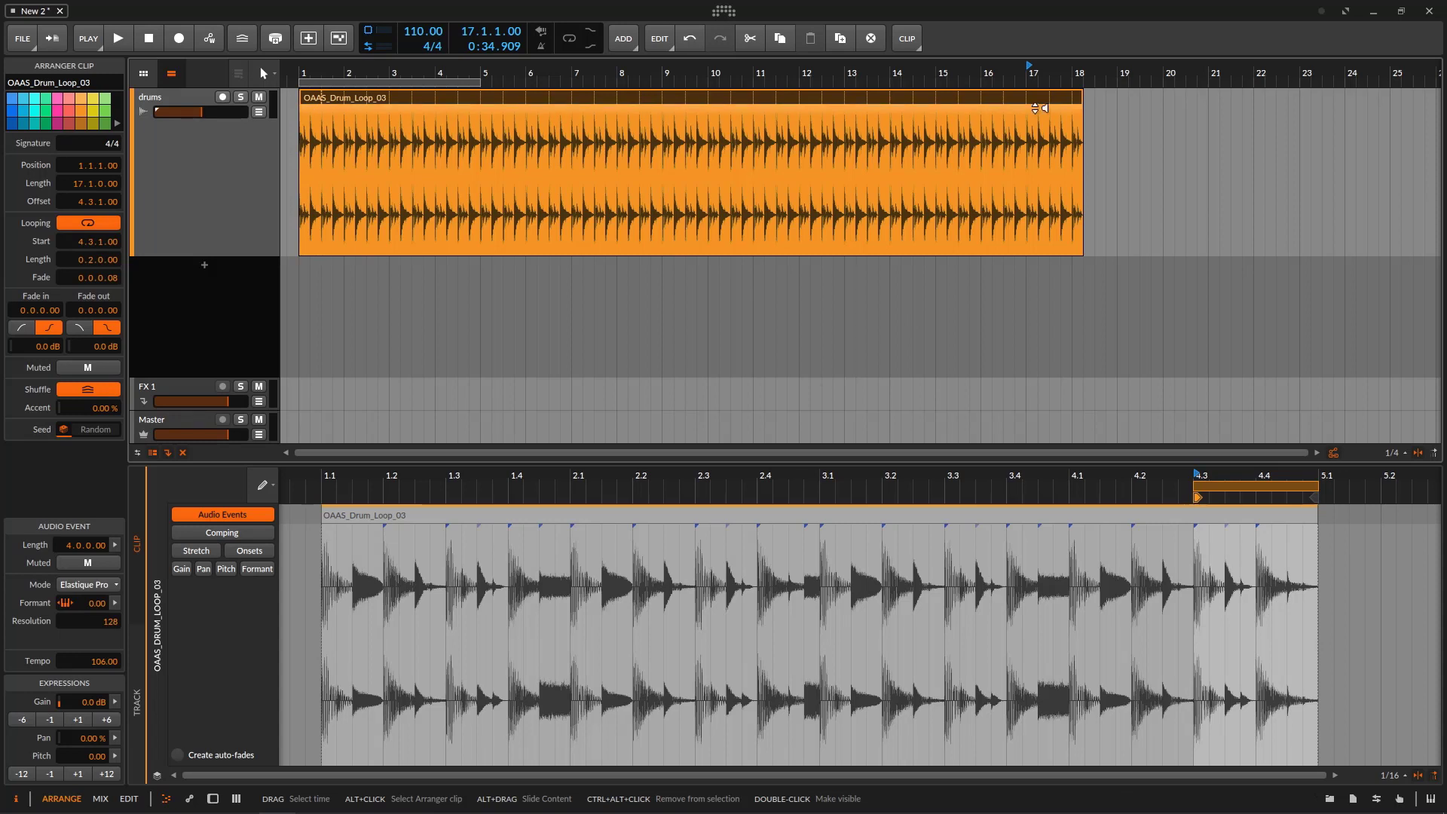
{"action": "left_click", "coordinate": [123, 38]}
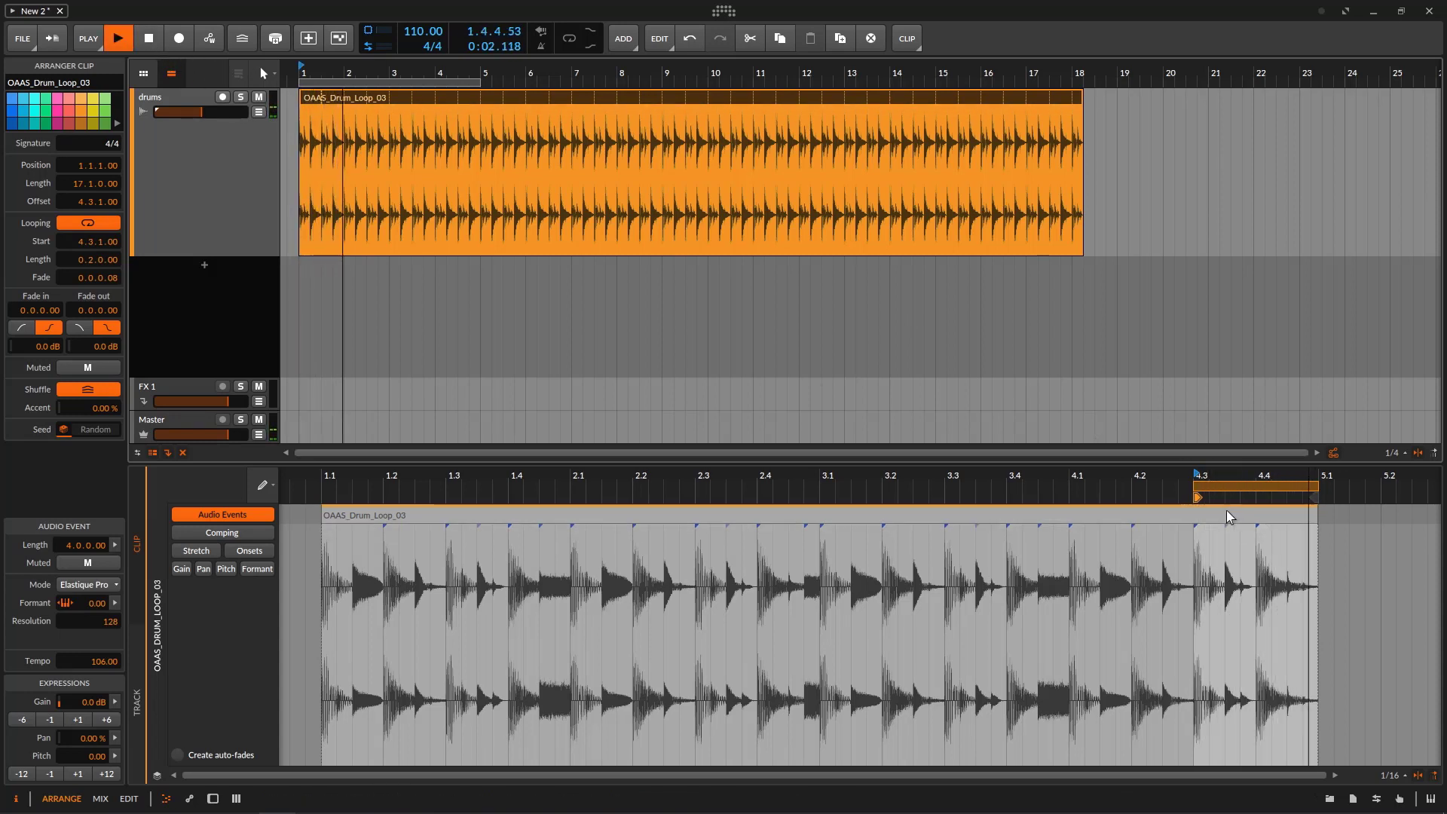
Step: Move the loop start to 4.4.1.00 for a one-beat loop, and shorten the clip to 16 bars
{"action": "mouse_move", "coordinate": [1200, 497]}
{"action": "left_mouse_down"}
{"action": "mouse_move", "coordinate": [1250, 492]}
{"action": "mouse_move", "coordinate": [1201, 497]}
{"action": "mouse_move", "coordinate": [1275, 509]}
{"action": "mouse_move", "coordinate": [1260, 496]}
{"action": "left_mouse_up"}
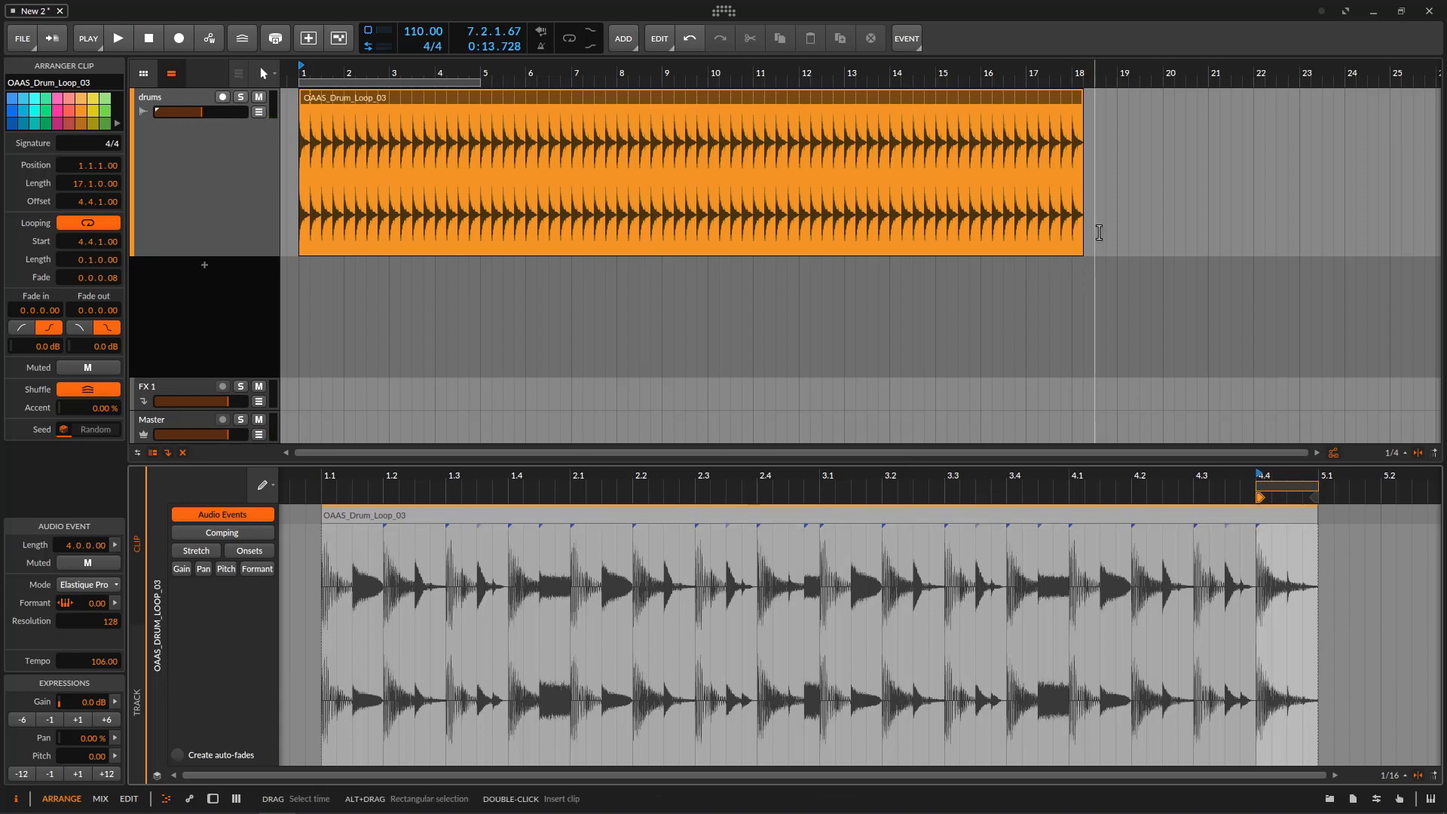
{"action": "left_click_drag", "start_coordinate": [1058, 234], "coordinate": [1022, 251]}
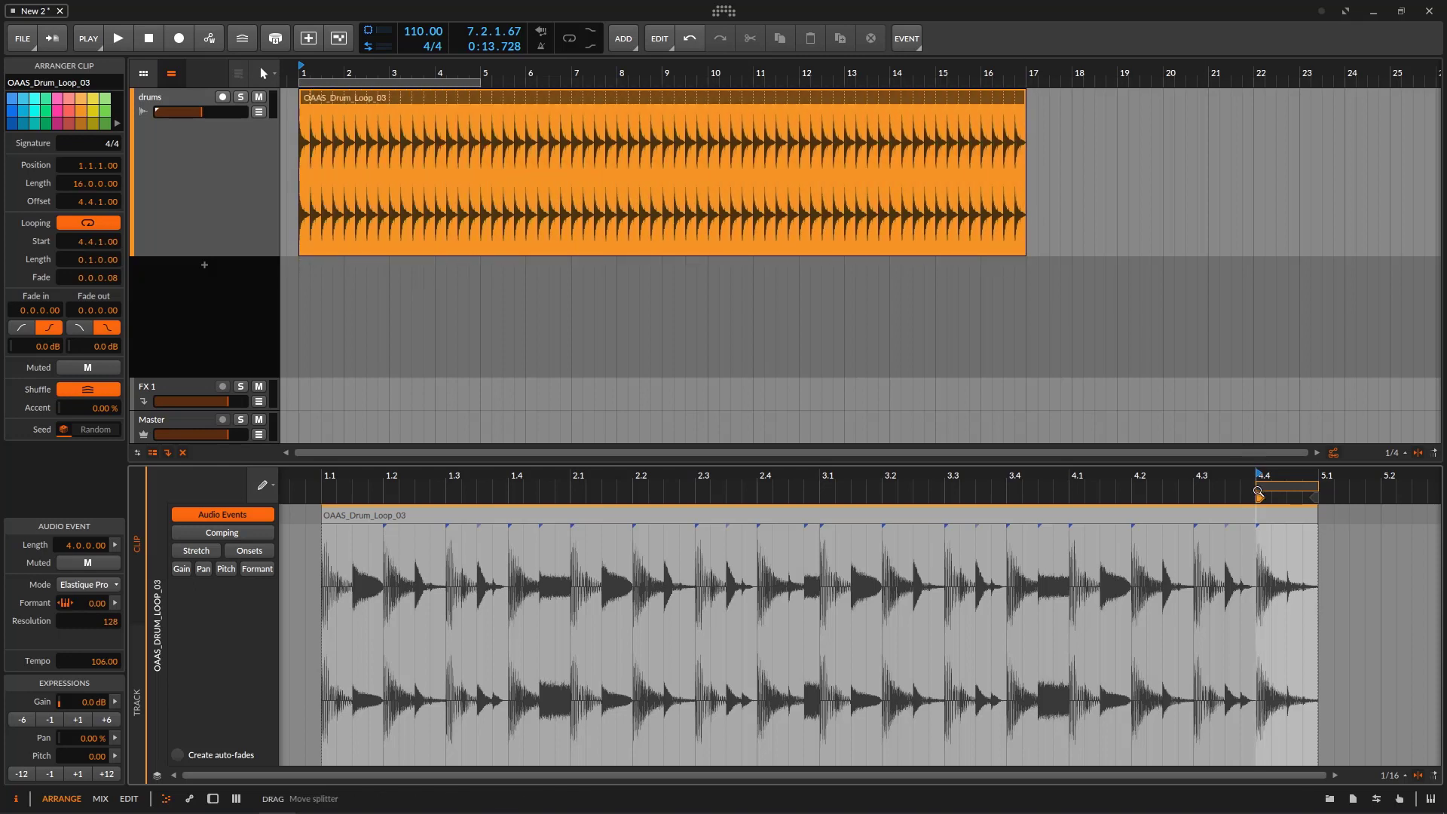
Step: Move the clip's start marker ahead of the loop region to an offset of 1.1.1.00
{"action": "mouse_move", "coordinate": [1261, 499]}
{"action": "left_mouse_down"}
{"action": "mouse_move", "coordinate": [901, 493]}
{"action": "mouse_move", "coordinate": [1292, 483]}
{"action": "mouse_move", "coordinate": [1269, 483]}
{"action": "left_mouse_up"}
{"action": "left_click_drag", "start_coordinate": [1119, 498], "coordinate": [324, 504]}
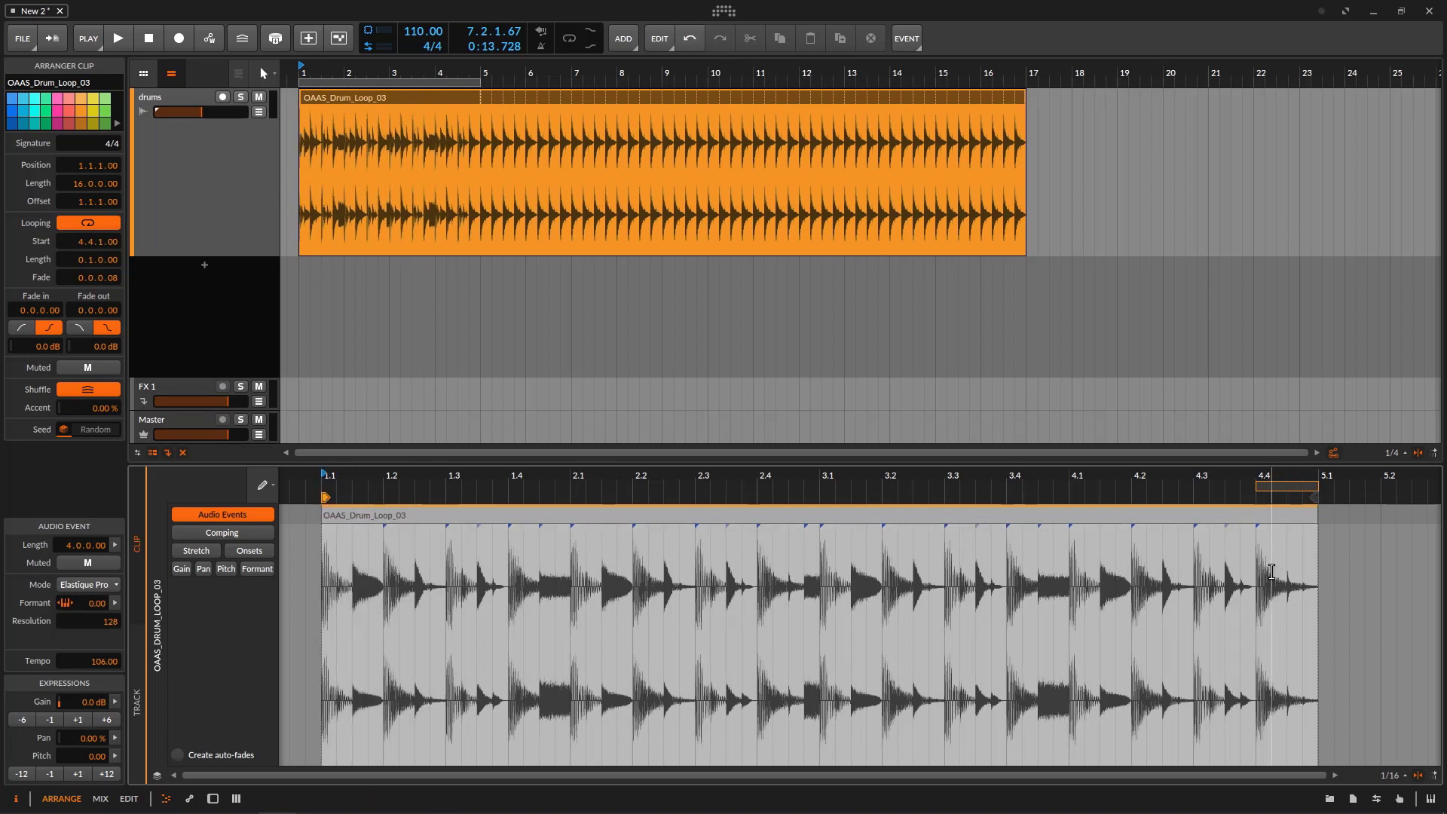
Step: Shorten the drum clip to 4 bars and start playback from the beginning
{"action": "left_click_drag", "start_coordinate": [1024, 243], "coordinate": [474, 273]}
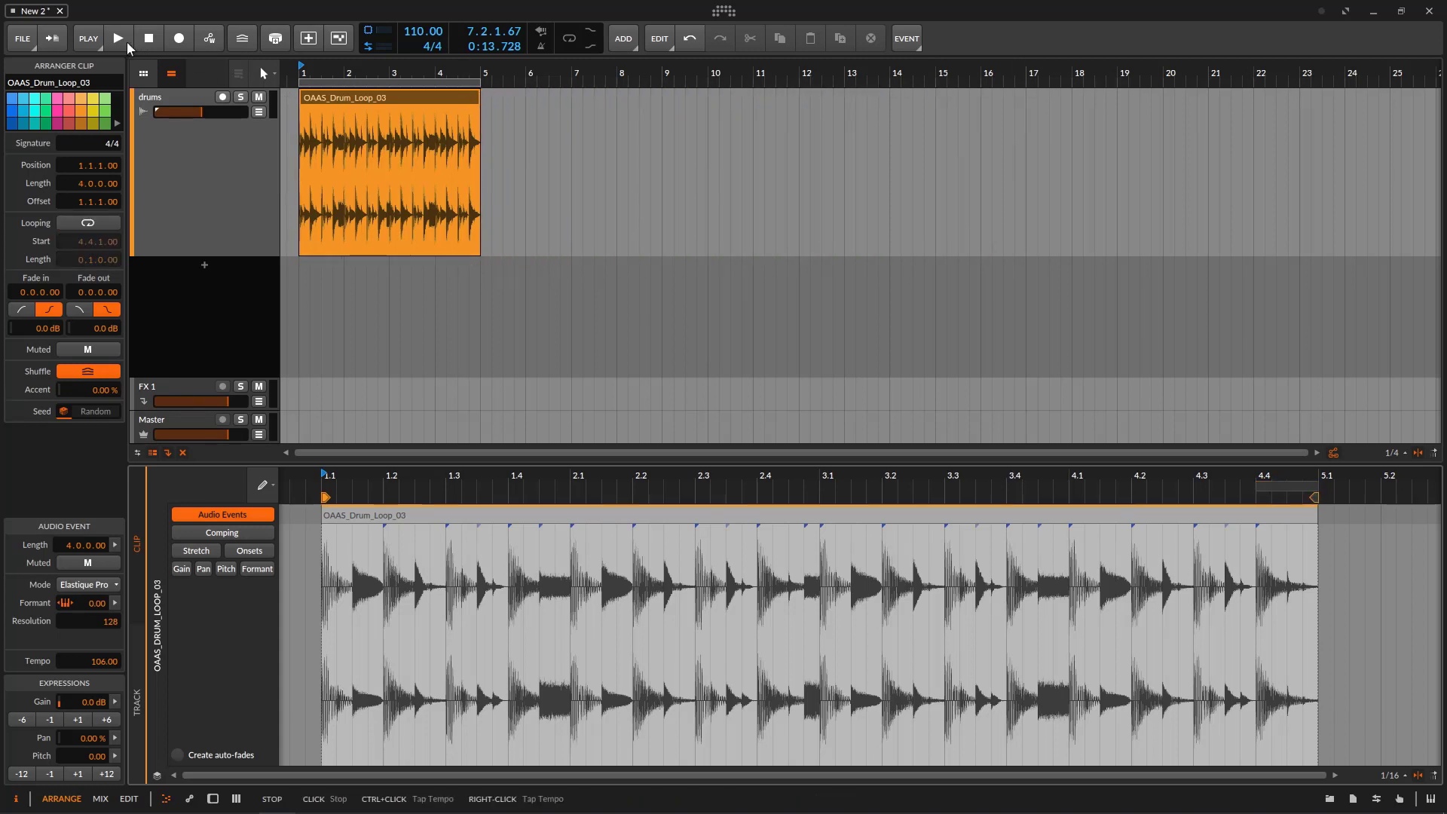
{"action": "left_click", "coordinate": [120, 39]}
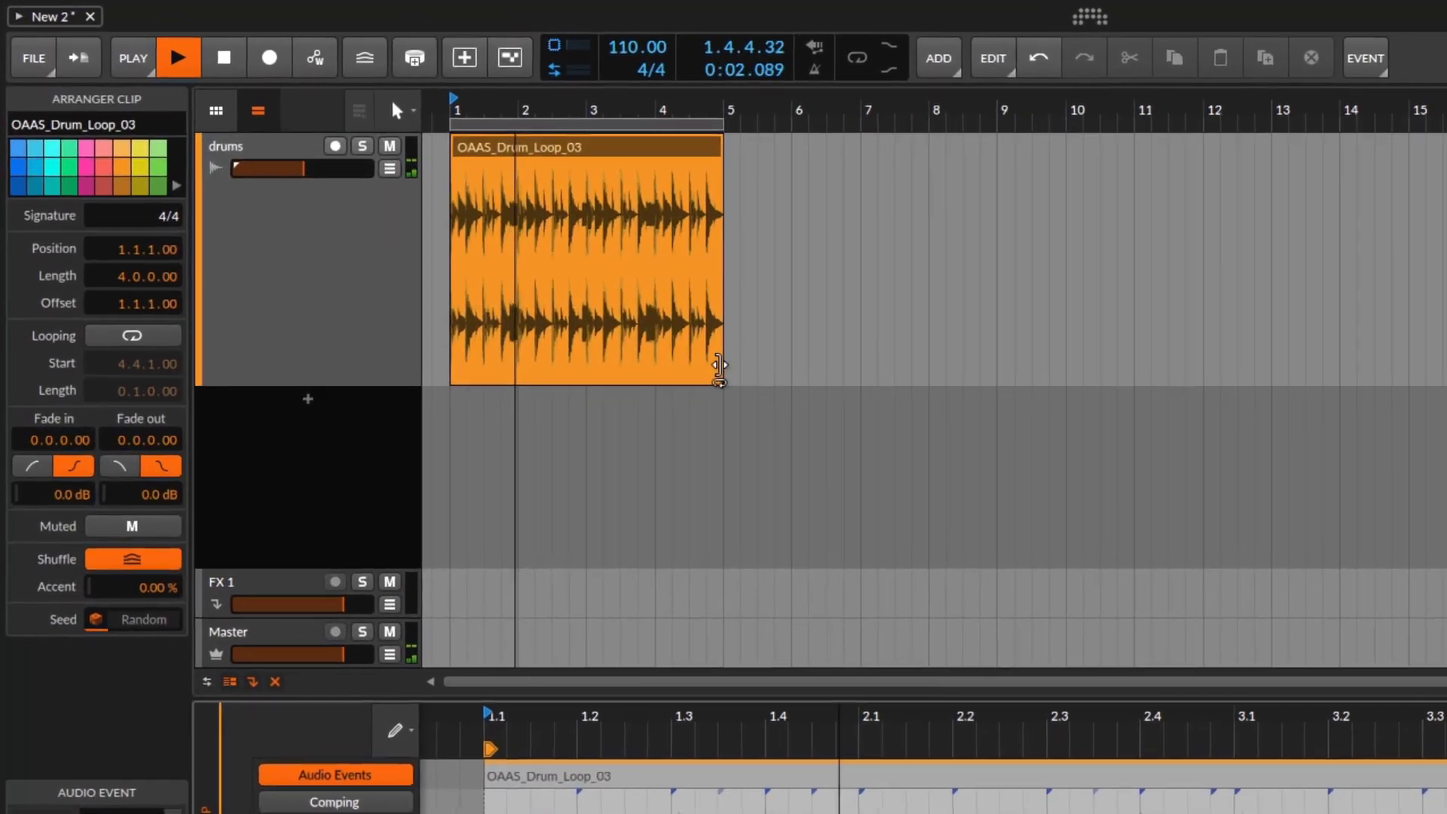
Step: Loop the clip's end out to a length of 11.3.0.00 during playback
{"action": "left_click_drag", "start_coordinate": [480, 249], "coordinate": [822, 267]}
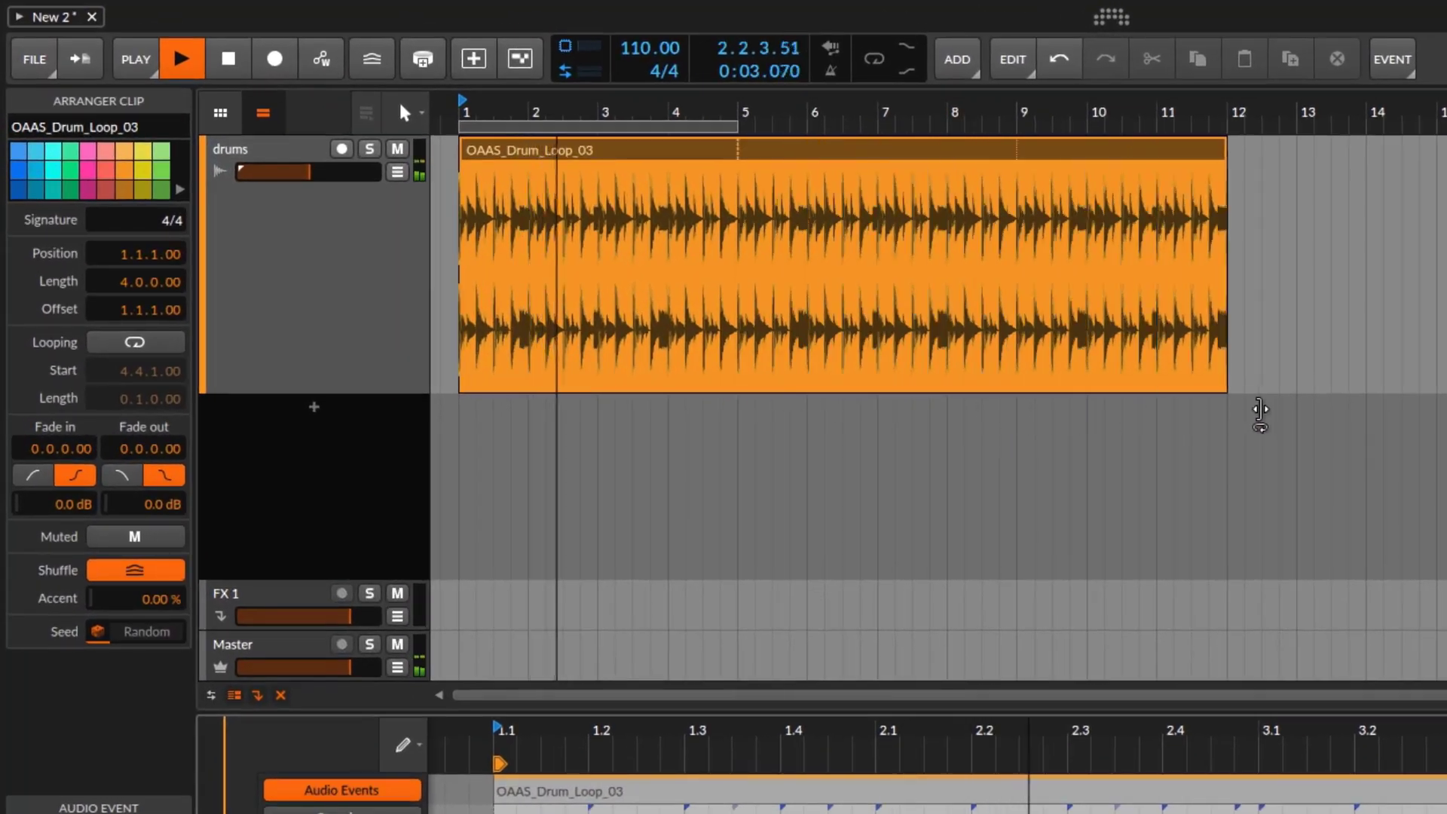
{"action": "left_click_drag", "start_coordinate": [1260, 414], "coordinate": [1278, 410]}
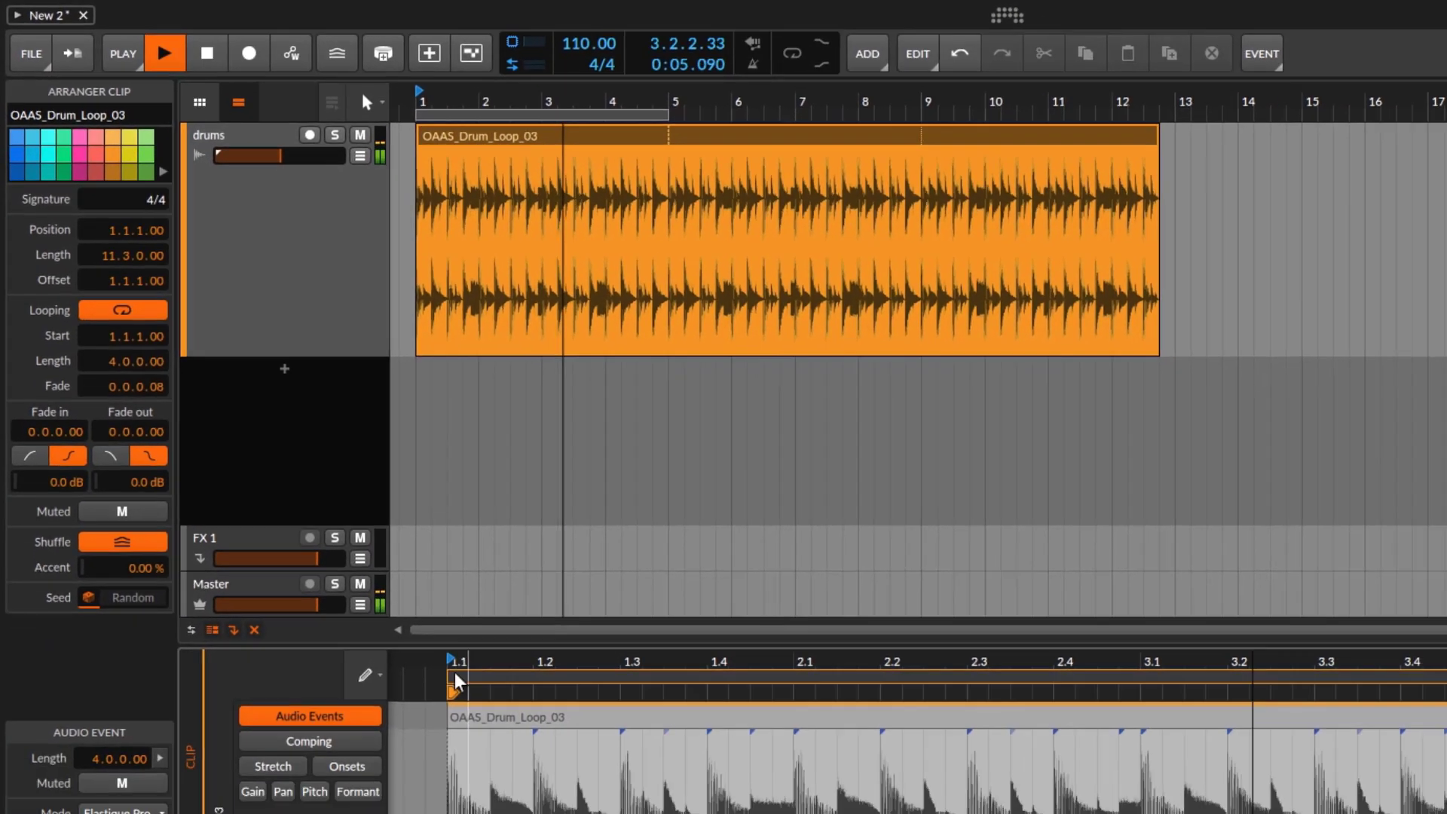
Step: Set a one-beat loop starting at 4.4.1.00 with the clip offset at 1.1.1.00, and audition it from the beginning
{"action": "left_click_drag", "start_coordinate": [454, 682], "coordinate": [1133, 688]}
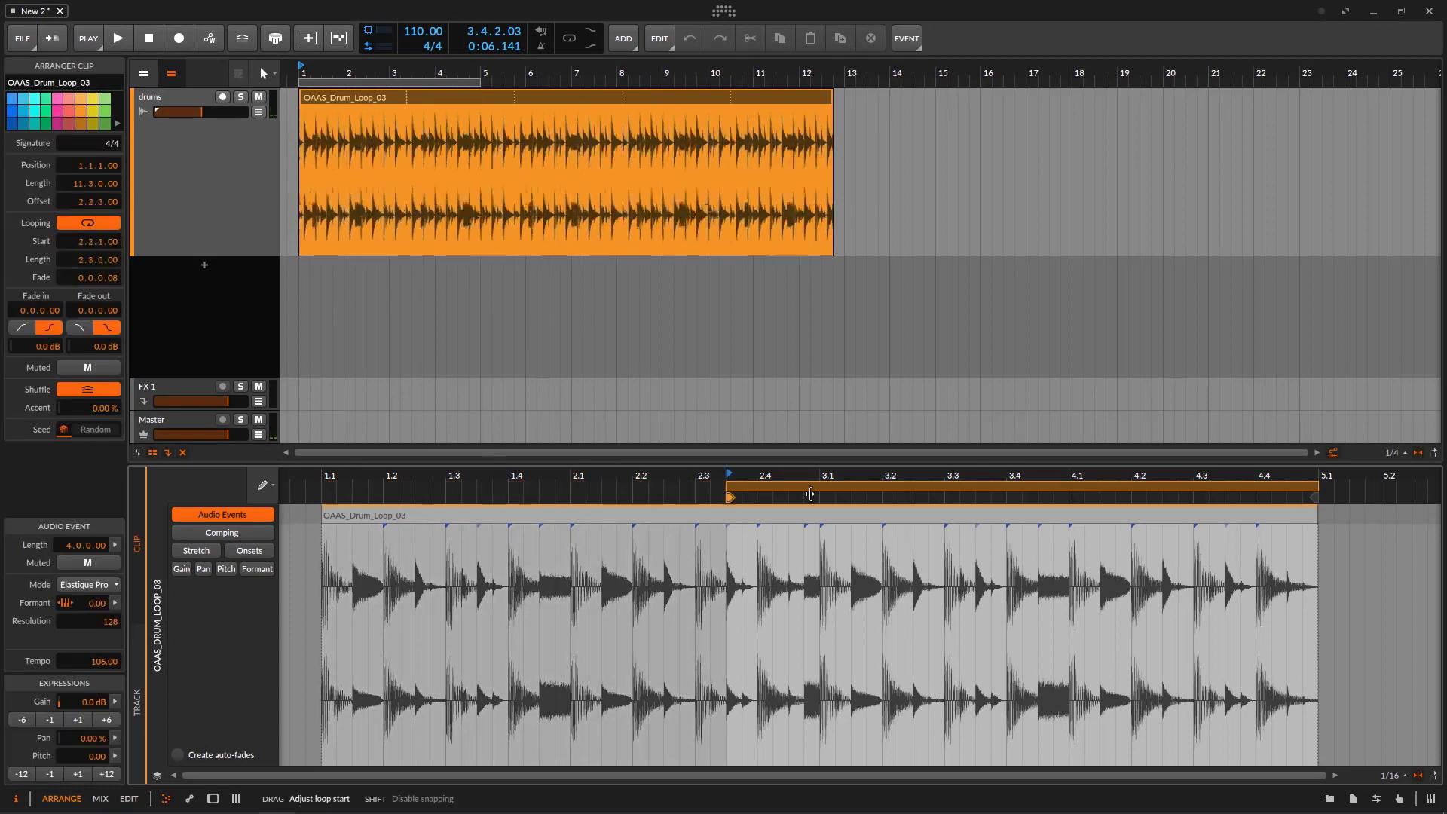
{"action": "mouse_move", "coordinate": [810, 494]}
{"action": "left_mouse_down"}
{"action": "mouse_move", "coordinate": [1274, 498]}
{"action": "mouse_move", "coordinate": [325, 498]}
{"action": "left_mouse_up"}
{"action": "key", "text": "space"}
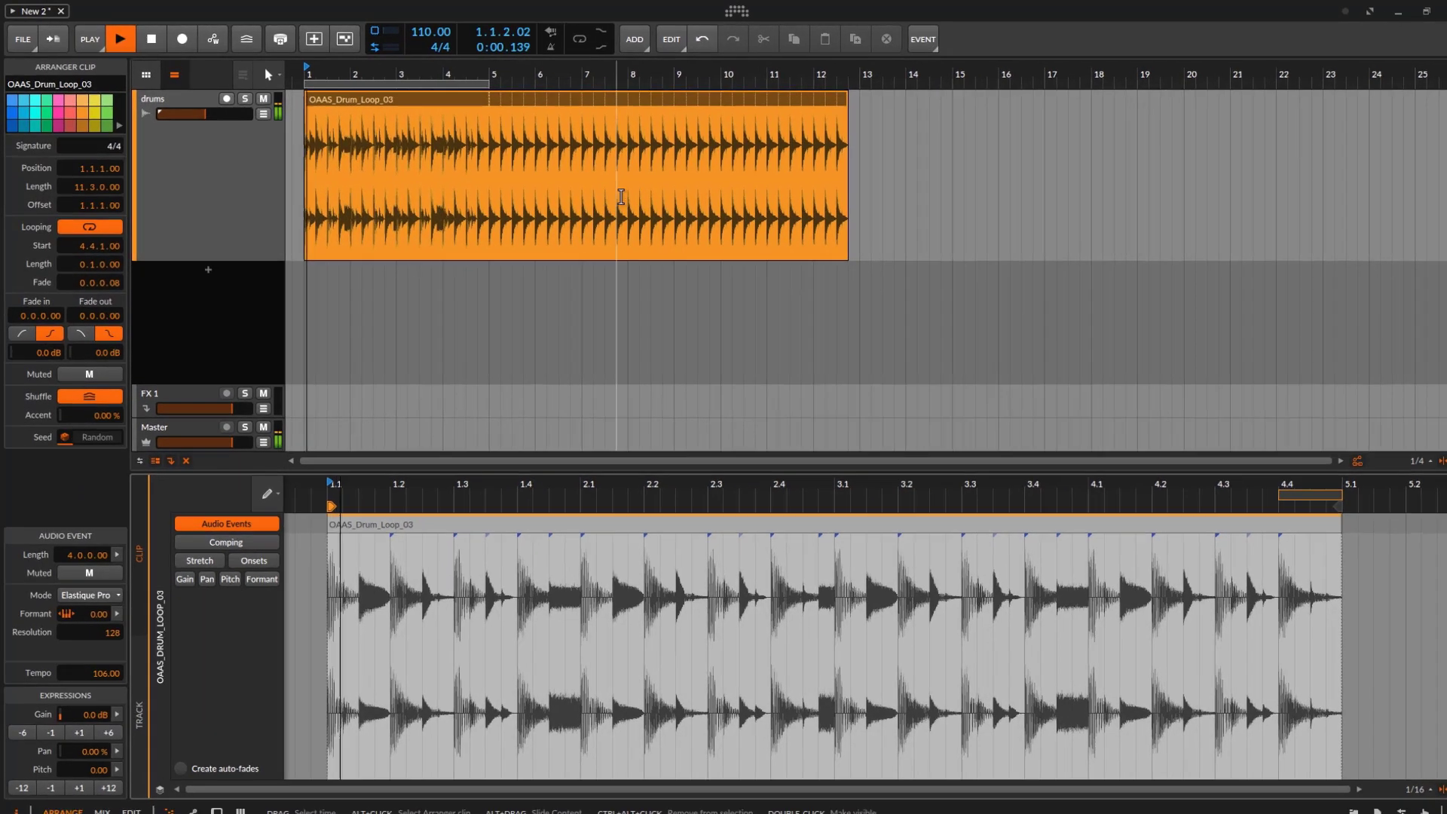
{"action": "key", "text": "plus"}
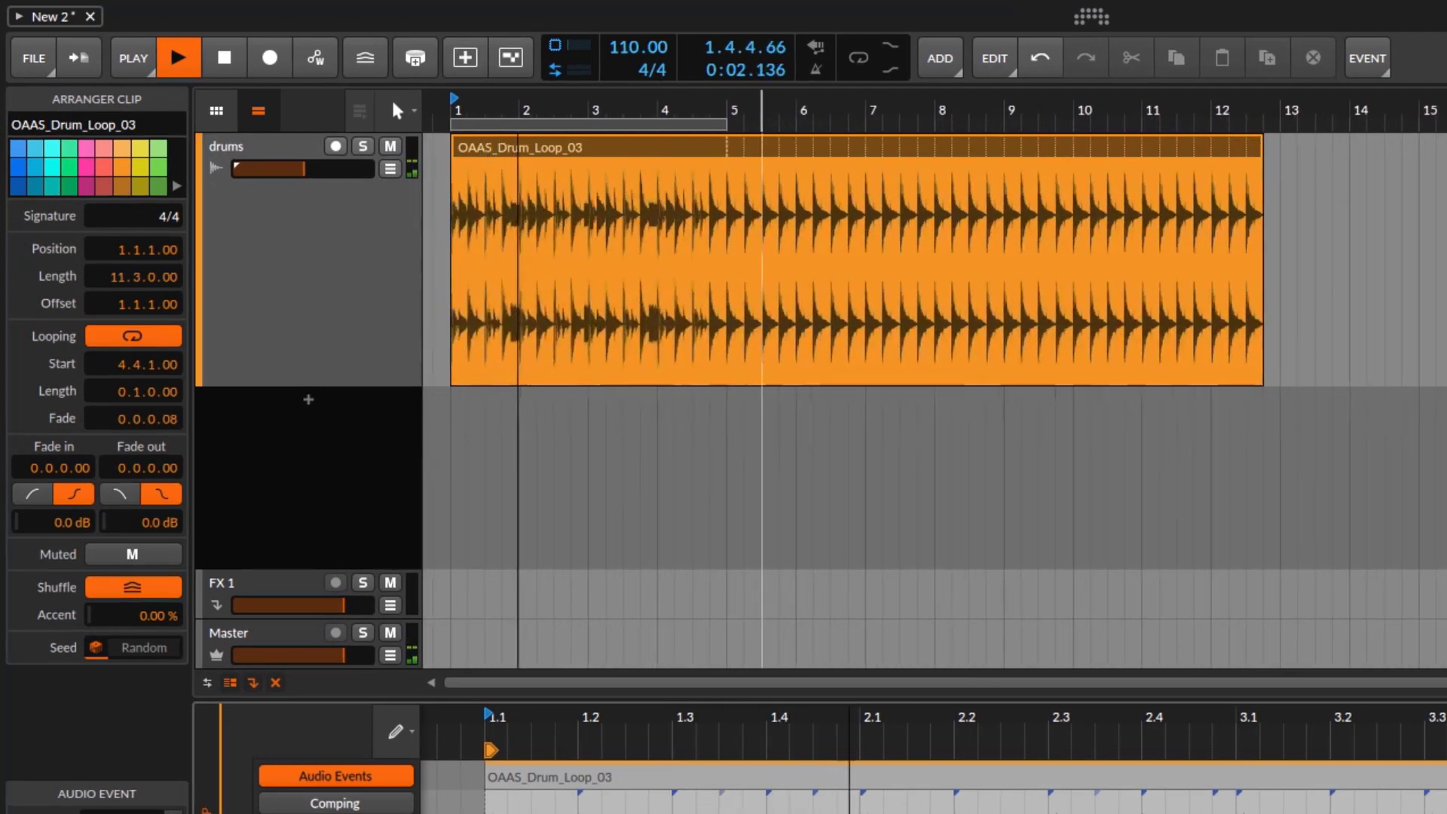
{"action": "left_click_drag", "start_coordinate": [874, 113], "coordinate": [890, 150]}
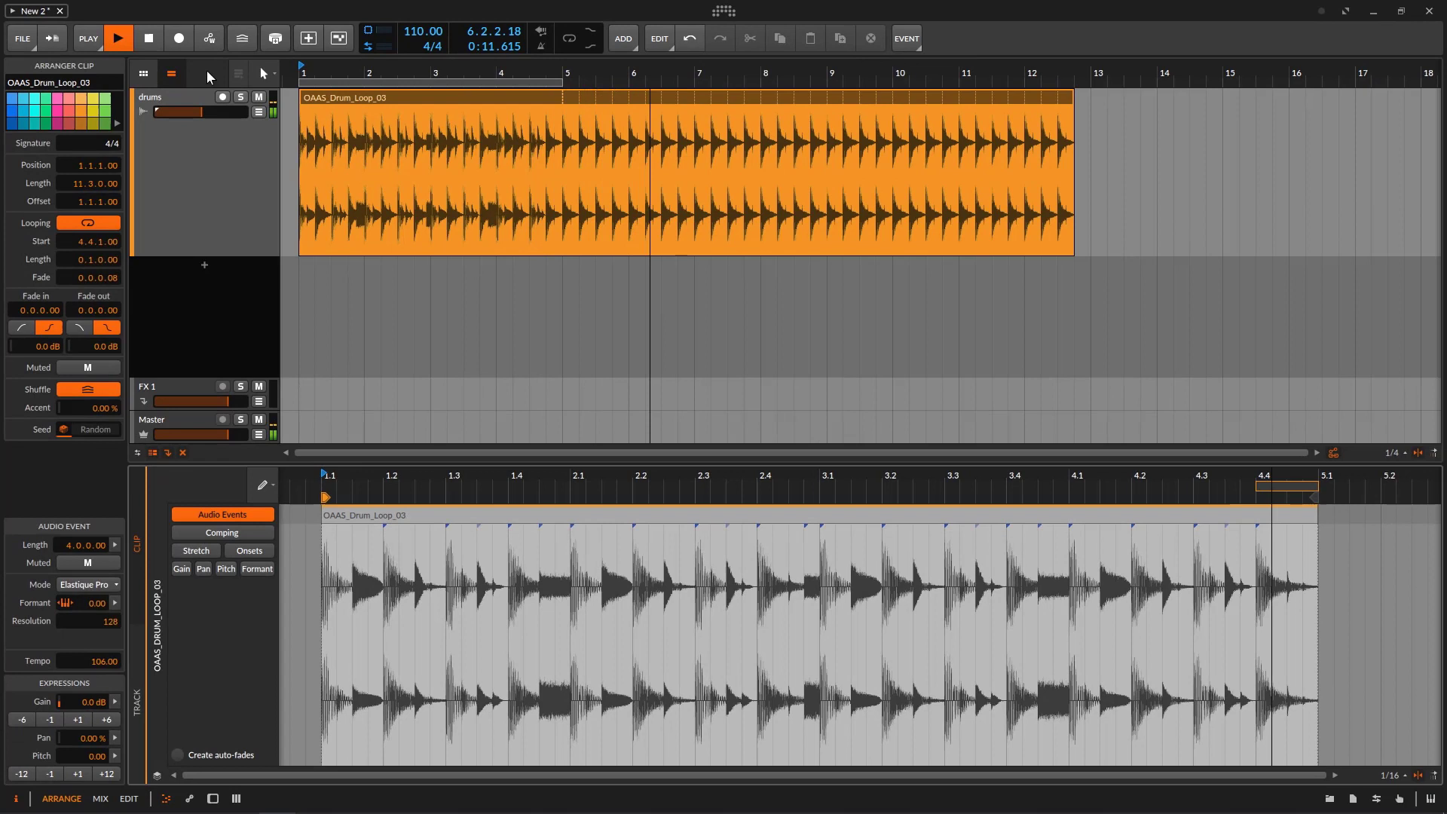
{"action": "left_click", "coordinate": [150, 40]}
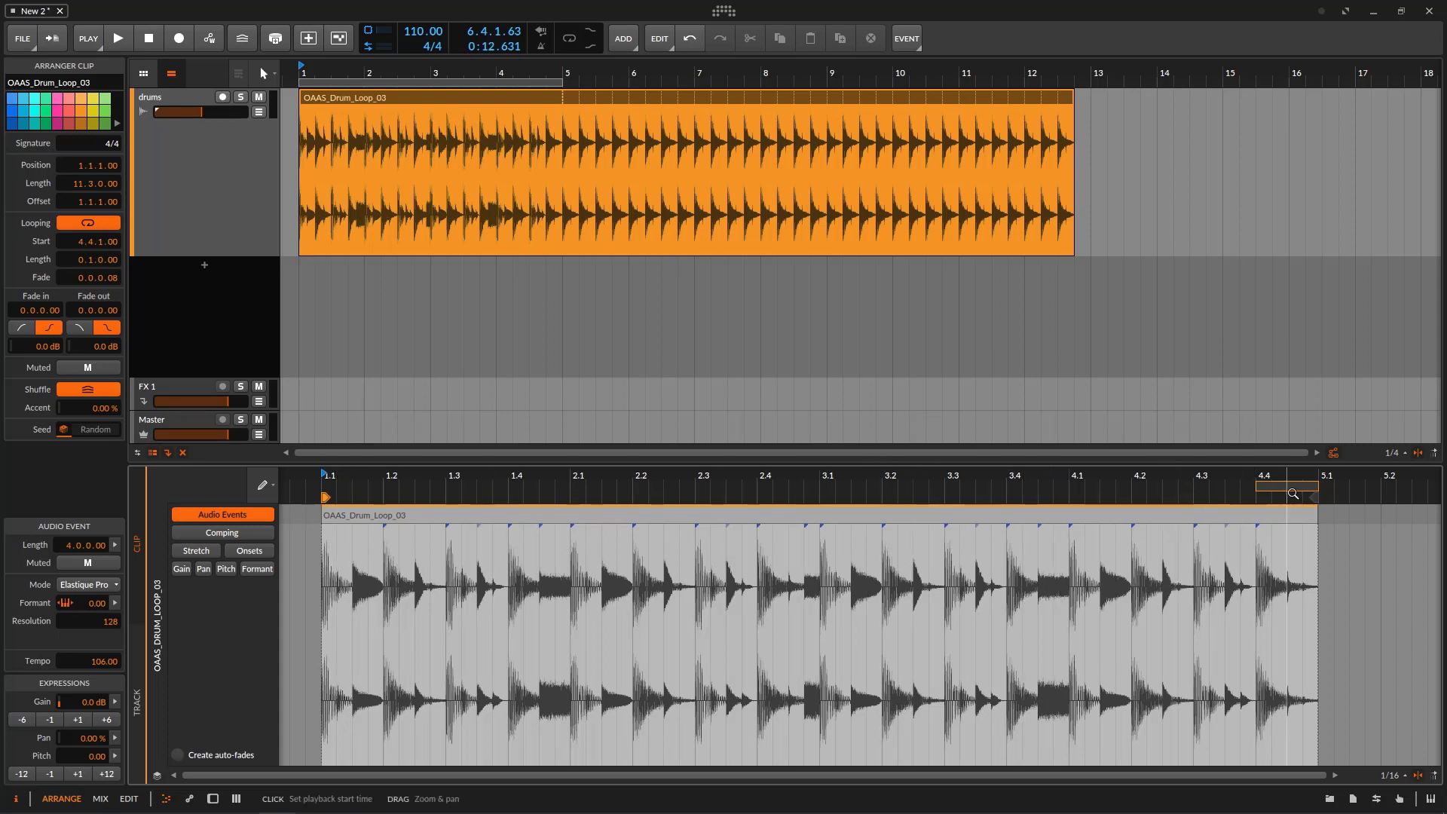
Step: Move the one-beat loop region to start at 3.4.1.00 and audition the clip
{"action": "left_click_drag", "start_coordinate": [1285, 486], "coordinate": [957, 496]}
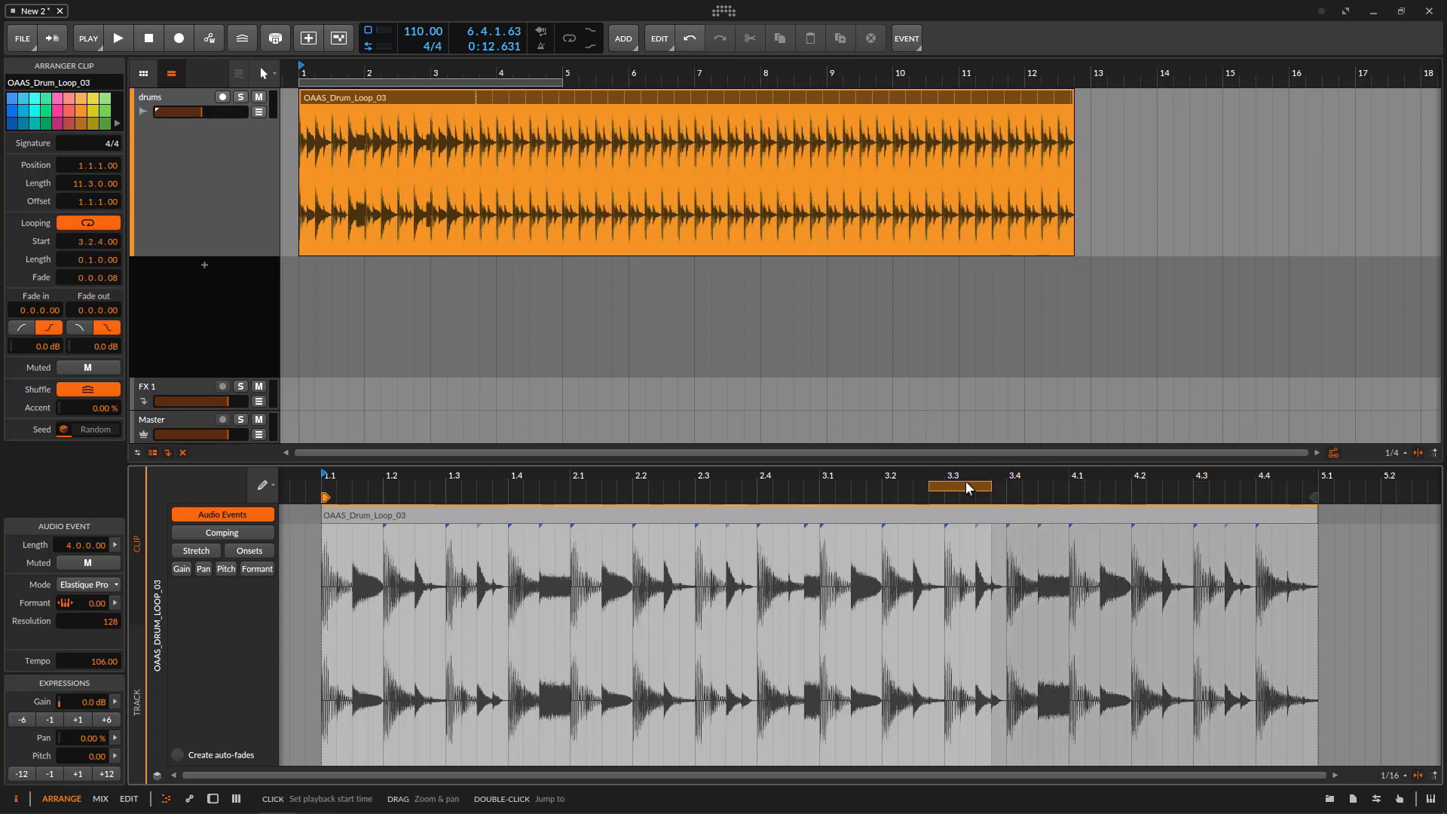
{"action": "left_click_drag", "start_coordinate": [966, 486], "coordinate": [915, 487]}
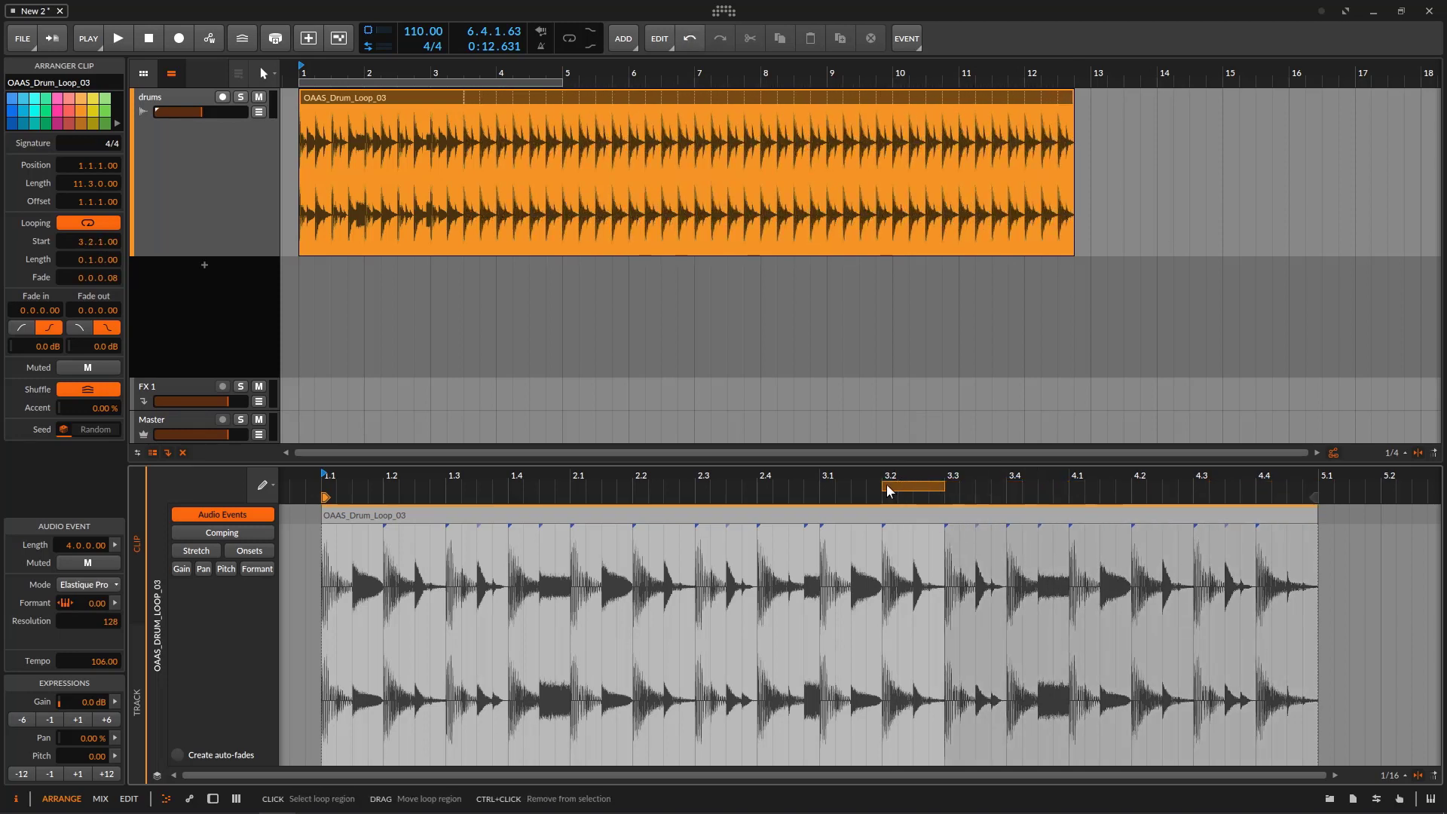
{"action": "left_click_drag", "start_coordinate": [886, 484], "coordinate": [1046, 492]}
{"action": "left_click", "coordinate": [954, 486]}
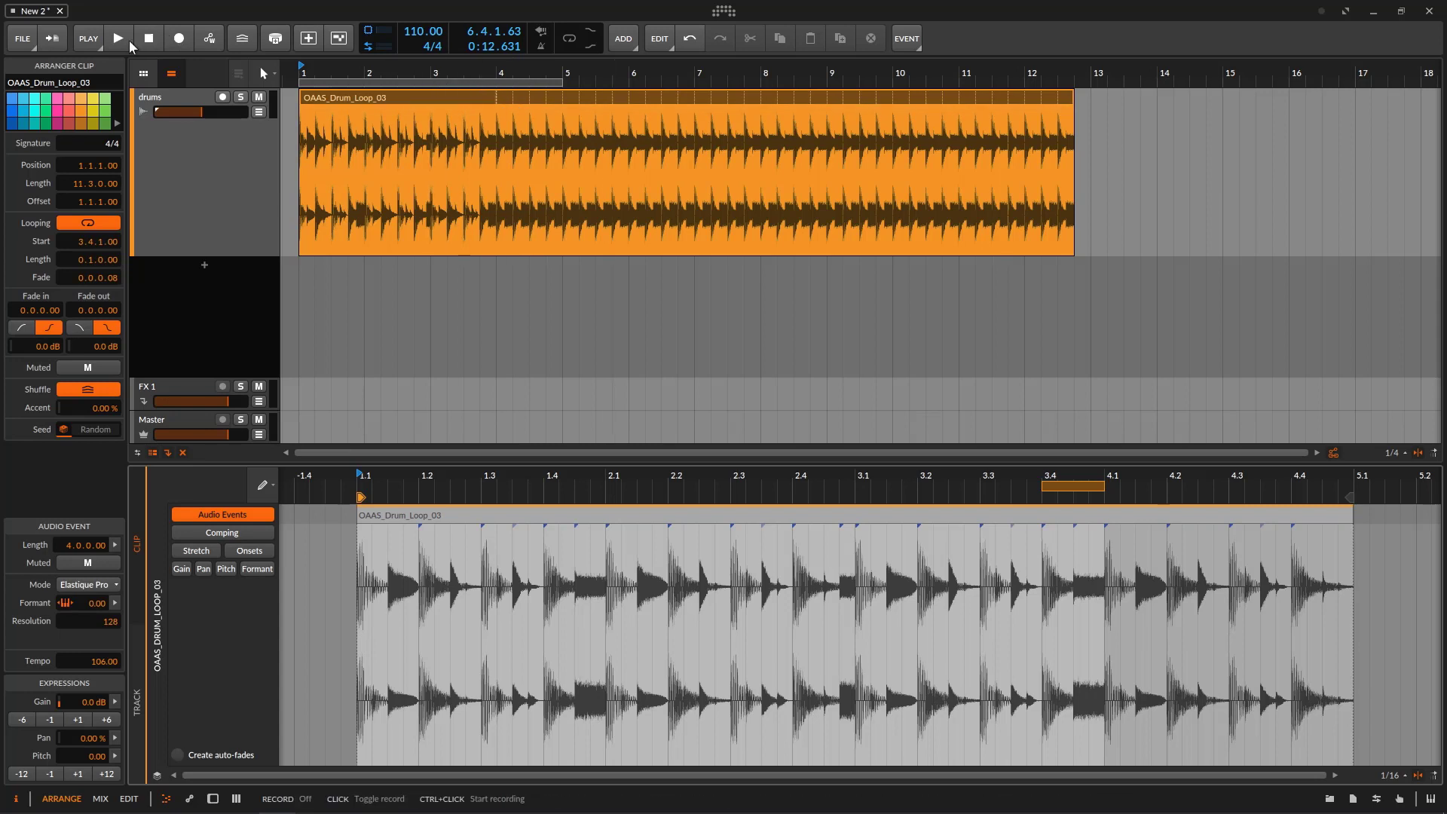
{"action": "key", "text": "space"}
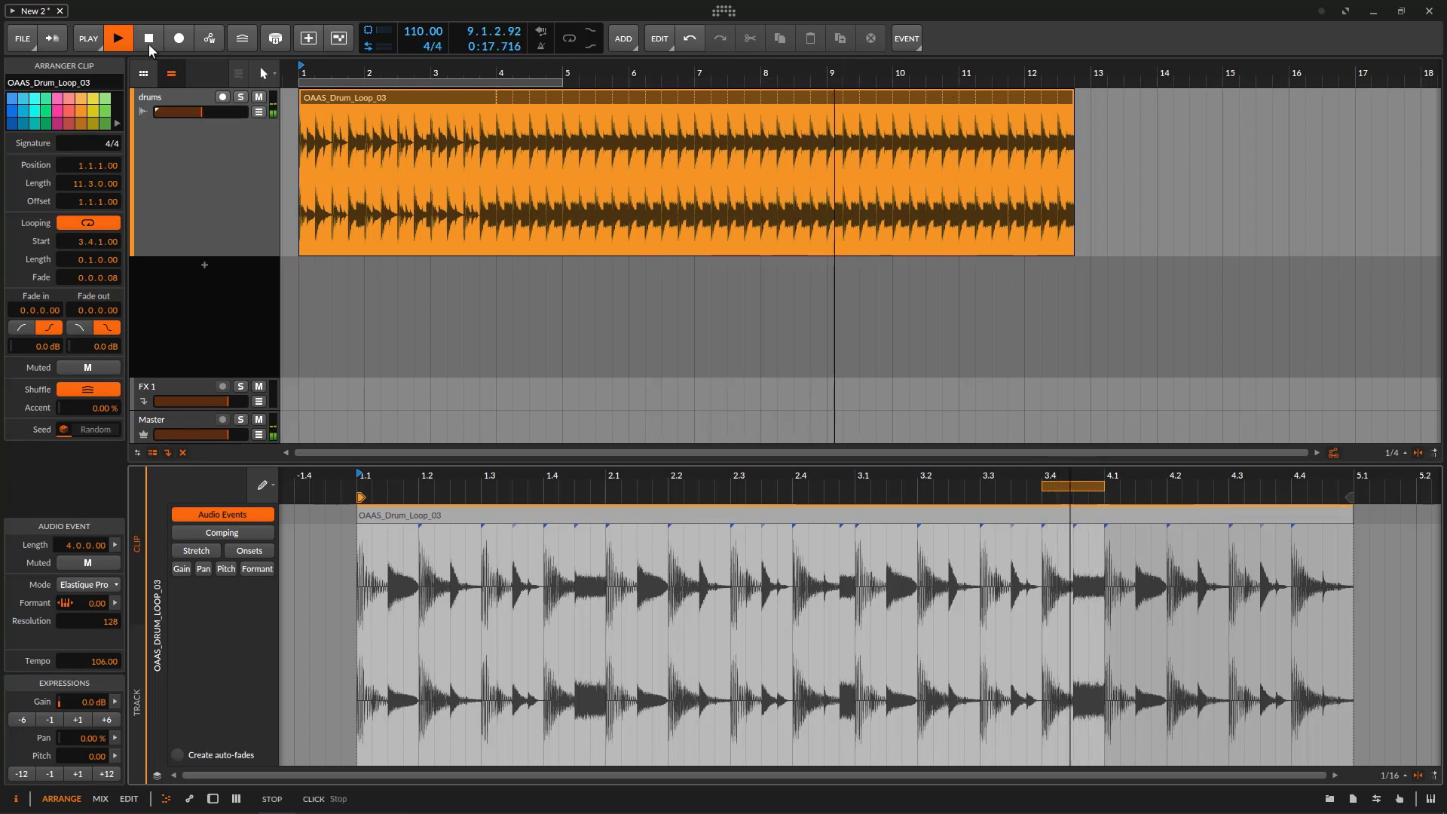
{"action": "left_click", "coordinate": [148, 43]}
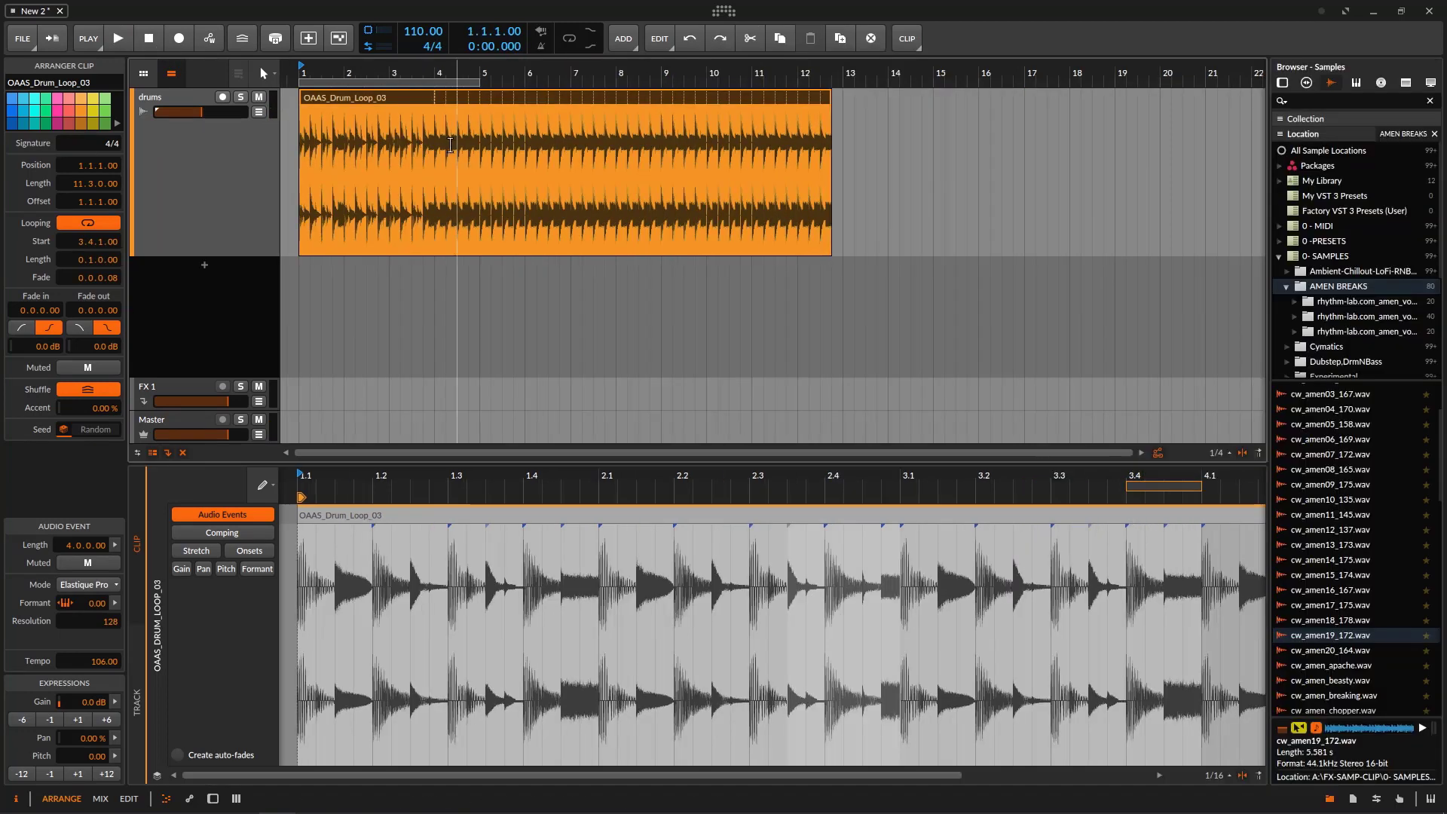
Step: Delete the OAAS_Drum_Loop_03 clip from the drums track
{"action": "left_click", "coordinate": [399, 101]}
{"action": "key", "text": "Delete"}
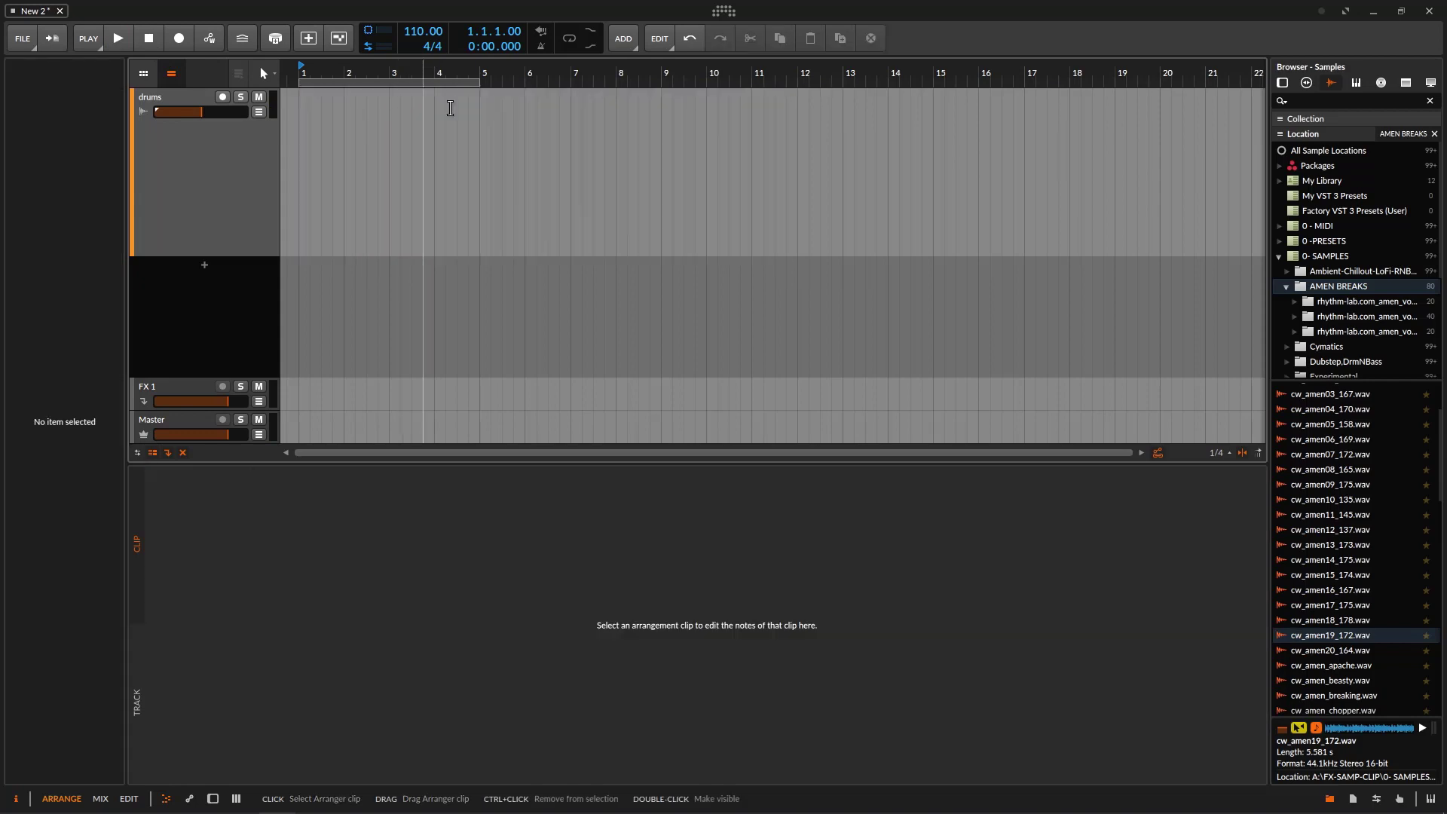
{"action": "left_click_drag", "start_coordinate": [1347, 641], "coordinate": [1293, 728]}
{"action": "left_click_drag", "start_coordinate": [1348, 635], "coordinate": [300, 141]}
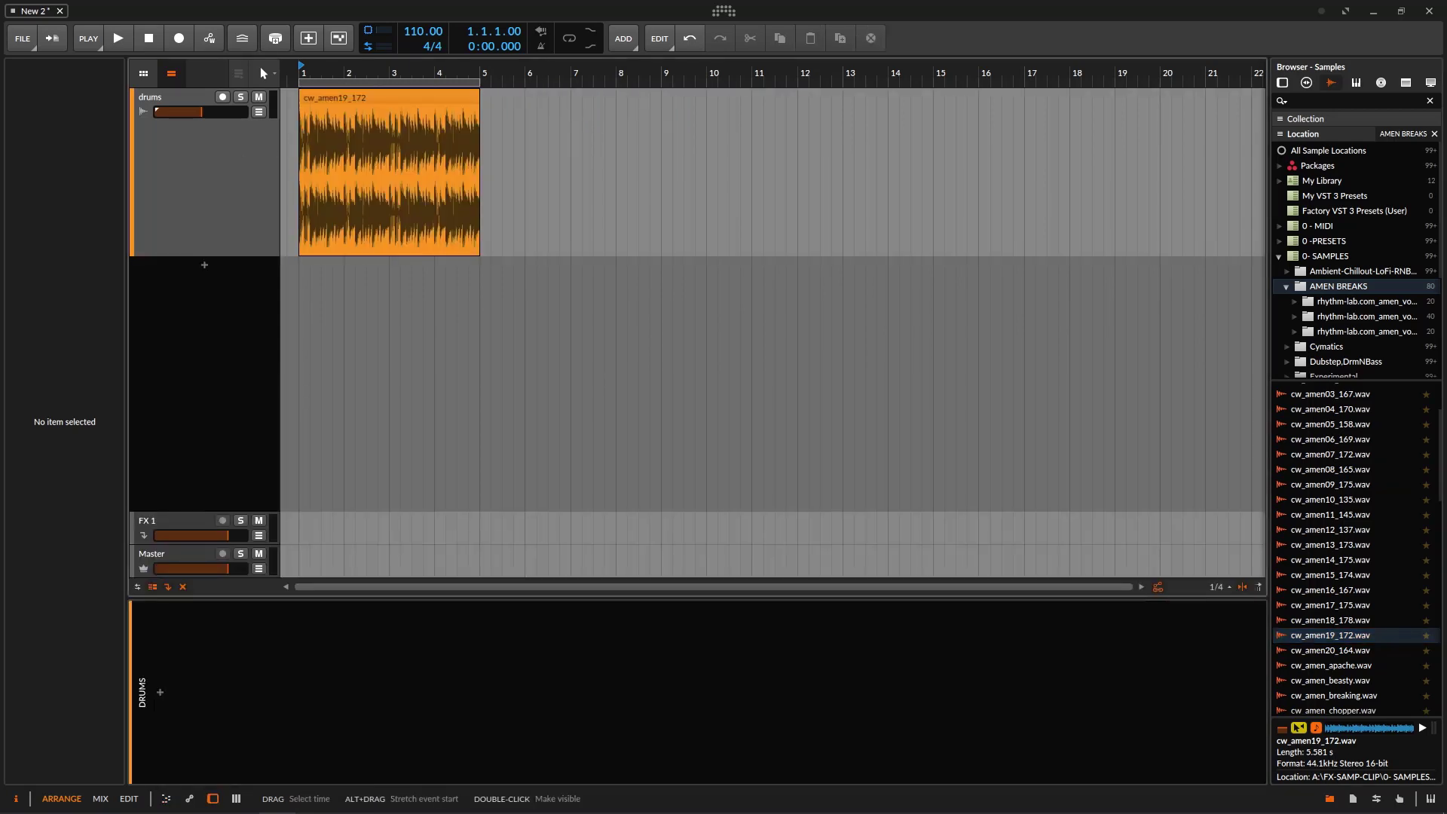
{"action": "left_click_drag", "start_coordinate": [334, 65], "coordinate": [447, 69]}
{"action": "left_click", "coordinate": [472, 97]}
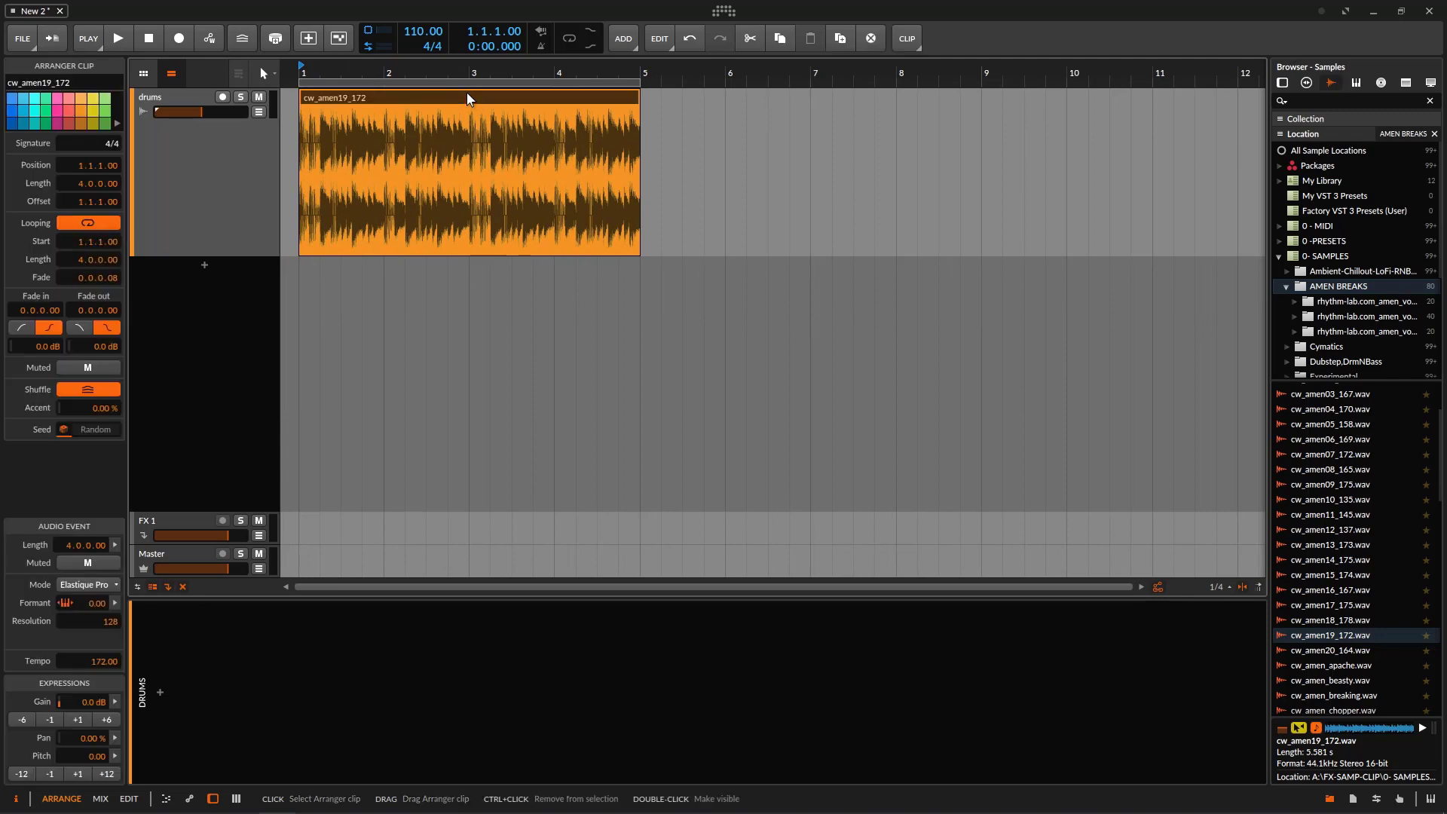
{"action": "key", "text": "ctrl+z"}
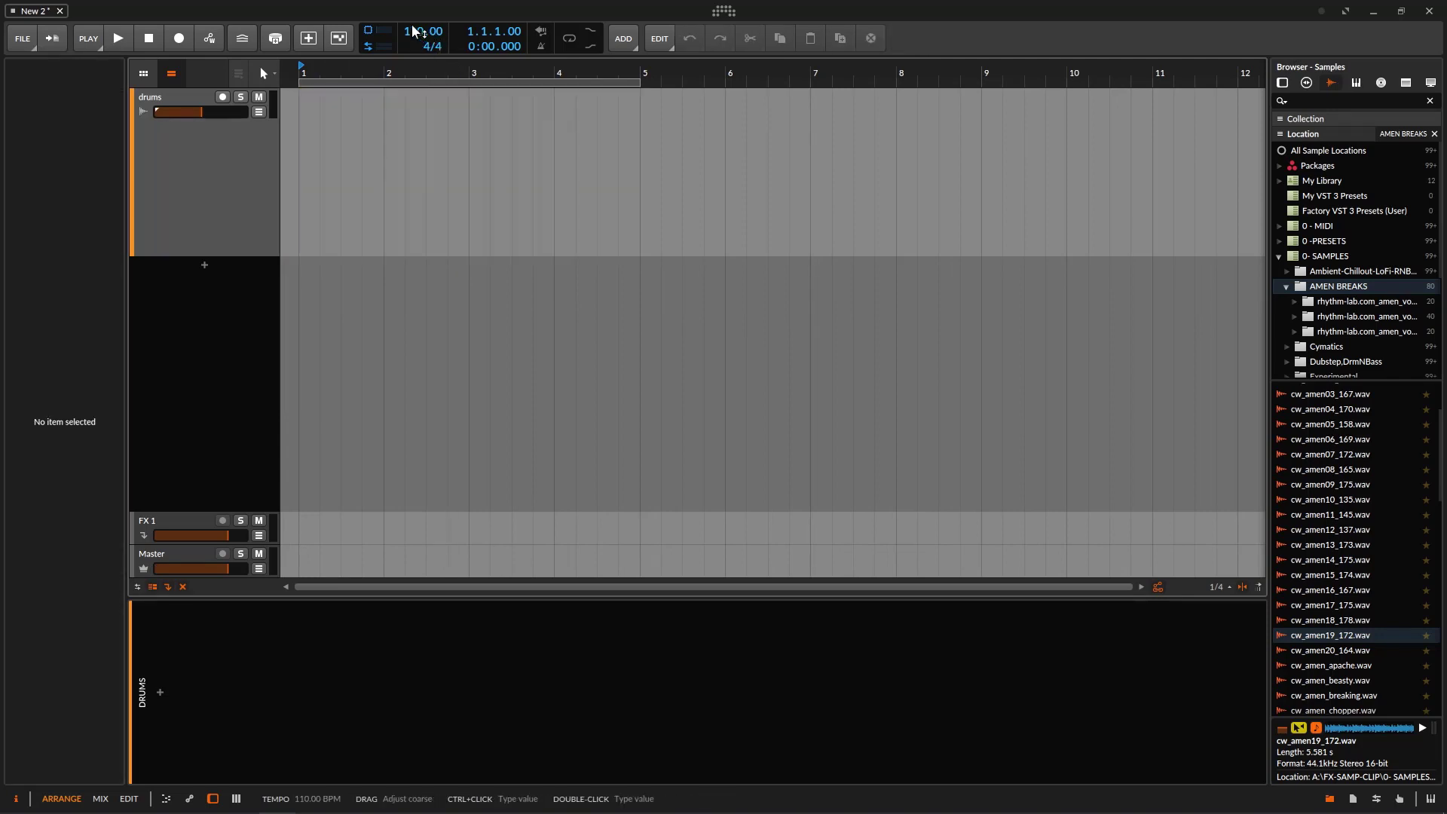
Step: Set the project tempo to 172 BPM
{"action": "double_click", "coordinate": [417, 32]}
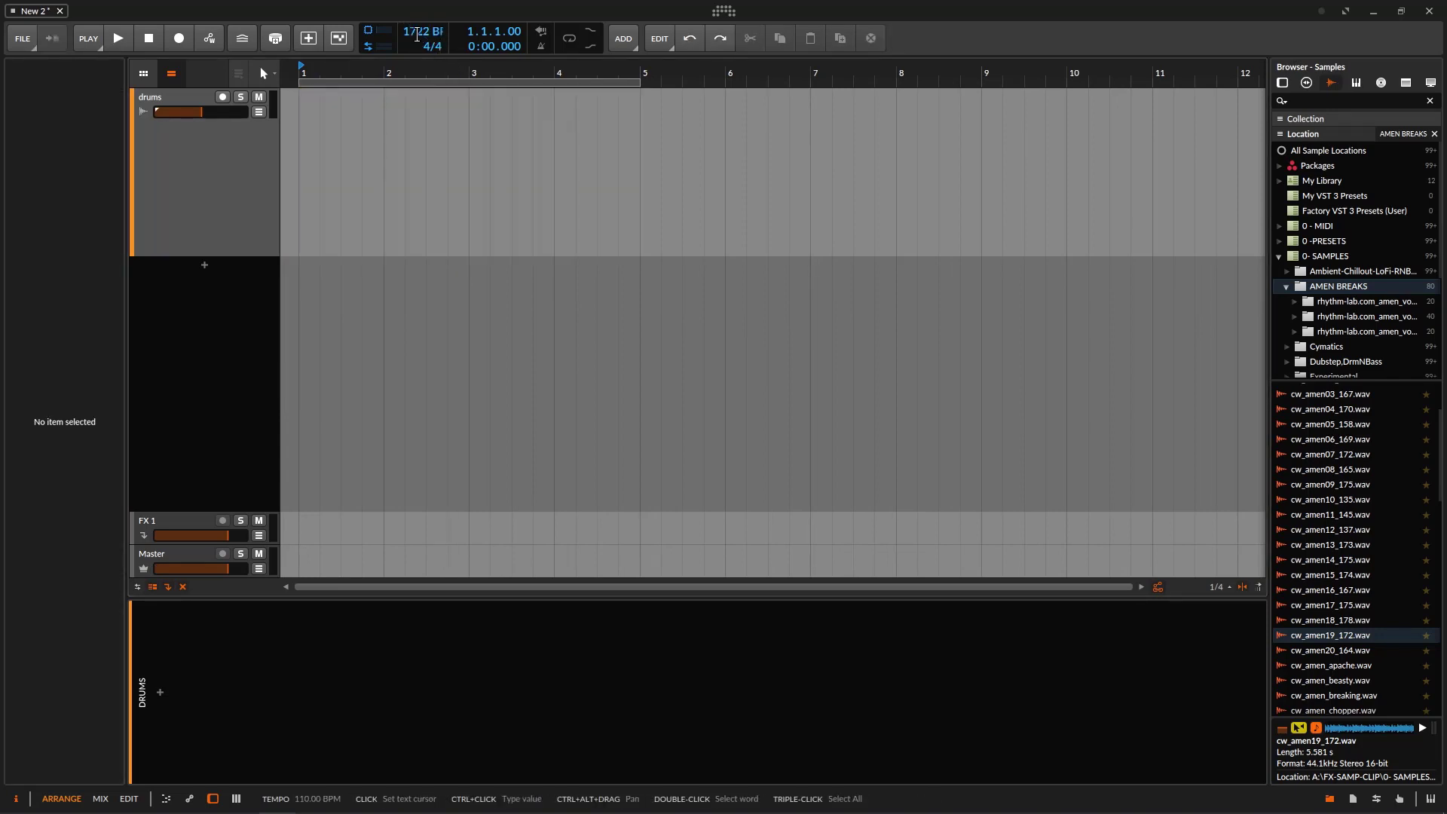
{"action": "key", "text": "Return"}
{"action": "double_click", "coordinate": [417, 35]}
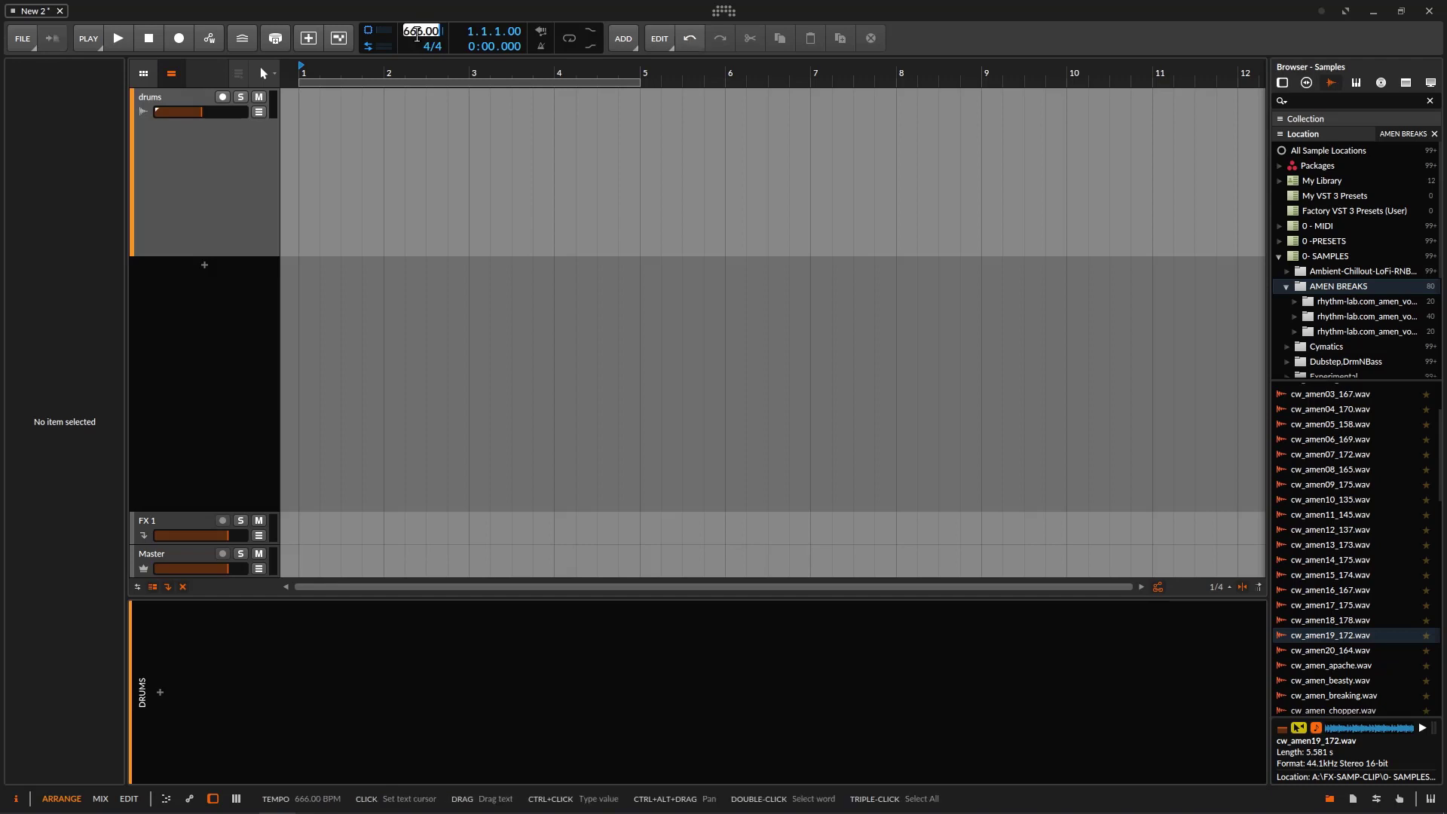
{"action": "type", "text": "172"}
{"action": "key", "text": "Return"}
Step: Place the cw_amen19_172.wav sample at bar 1 of the drums track and play it through
{"action": "left_click_drag", "start_coordinate": [1330, 636], "coordinate": [298, 137]}
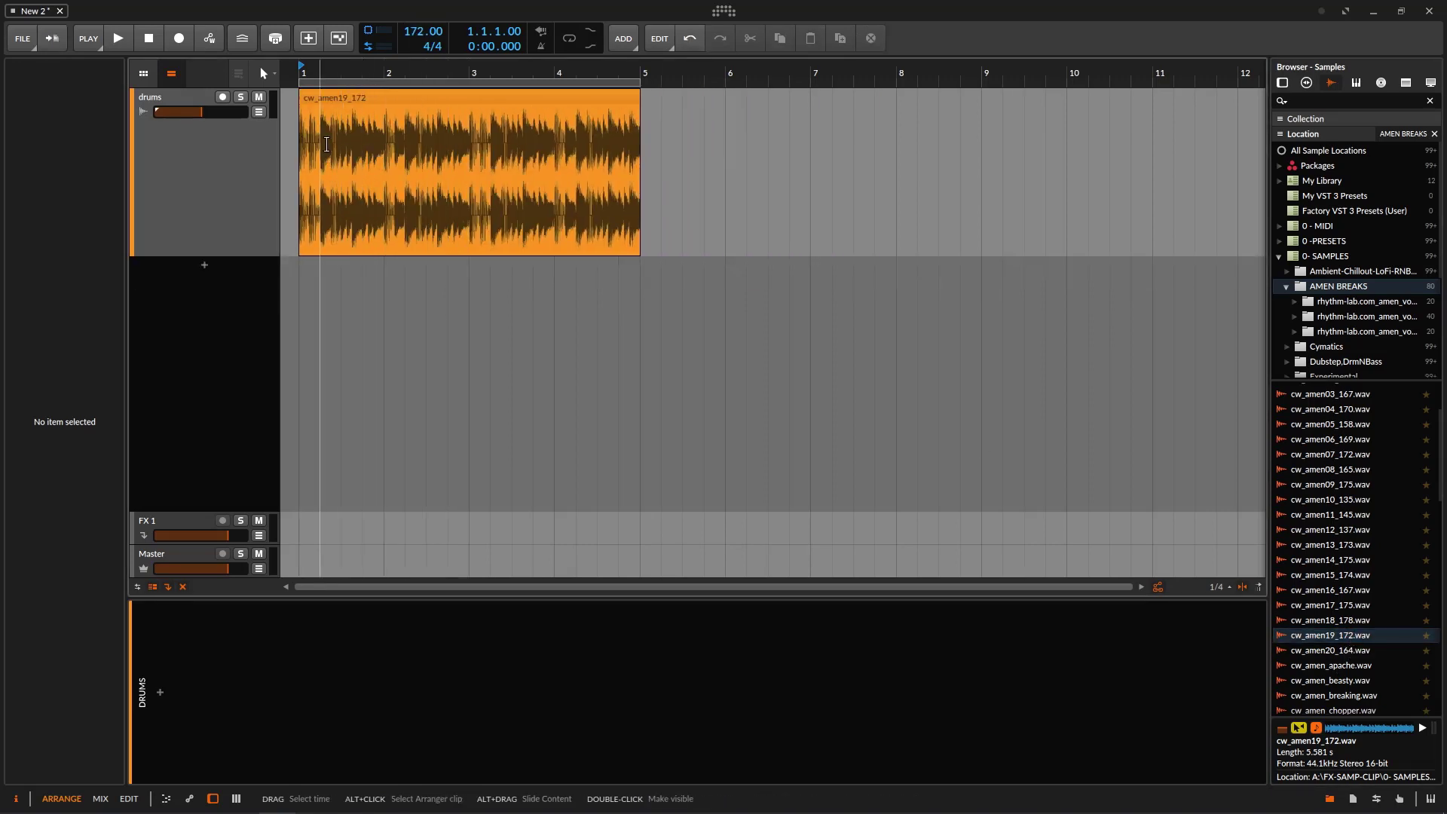
{"action": "left_click", "coordinate": [118, 39]}
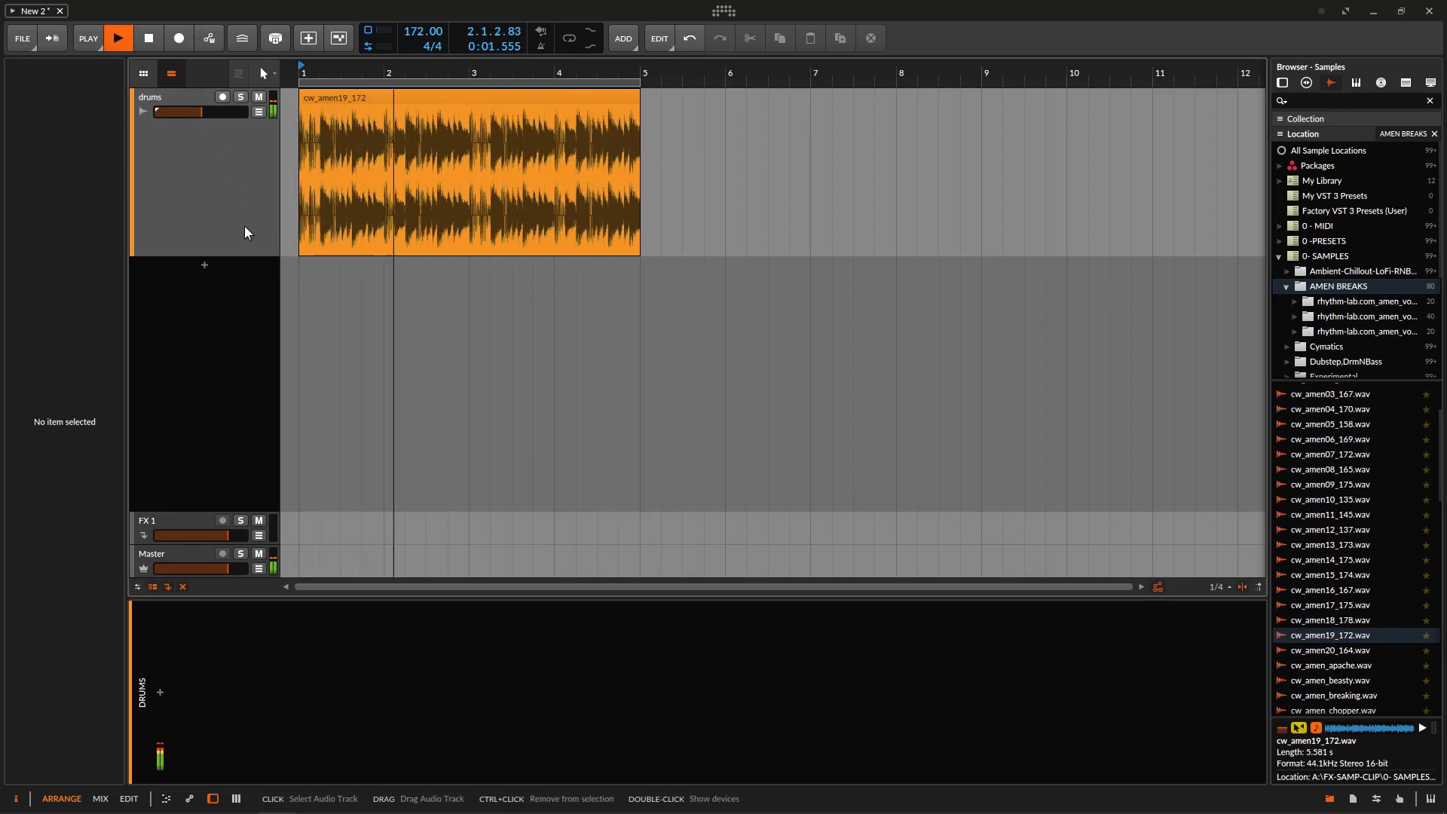
{"action": "left_click", "coordinate": [160, 42]}
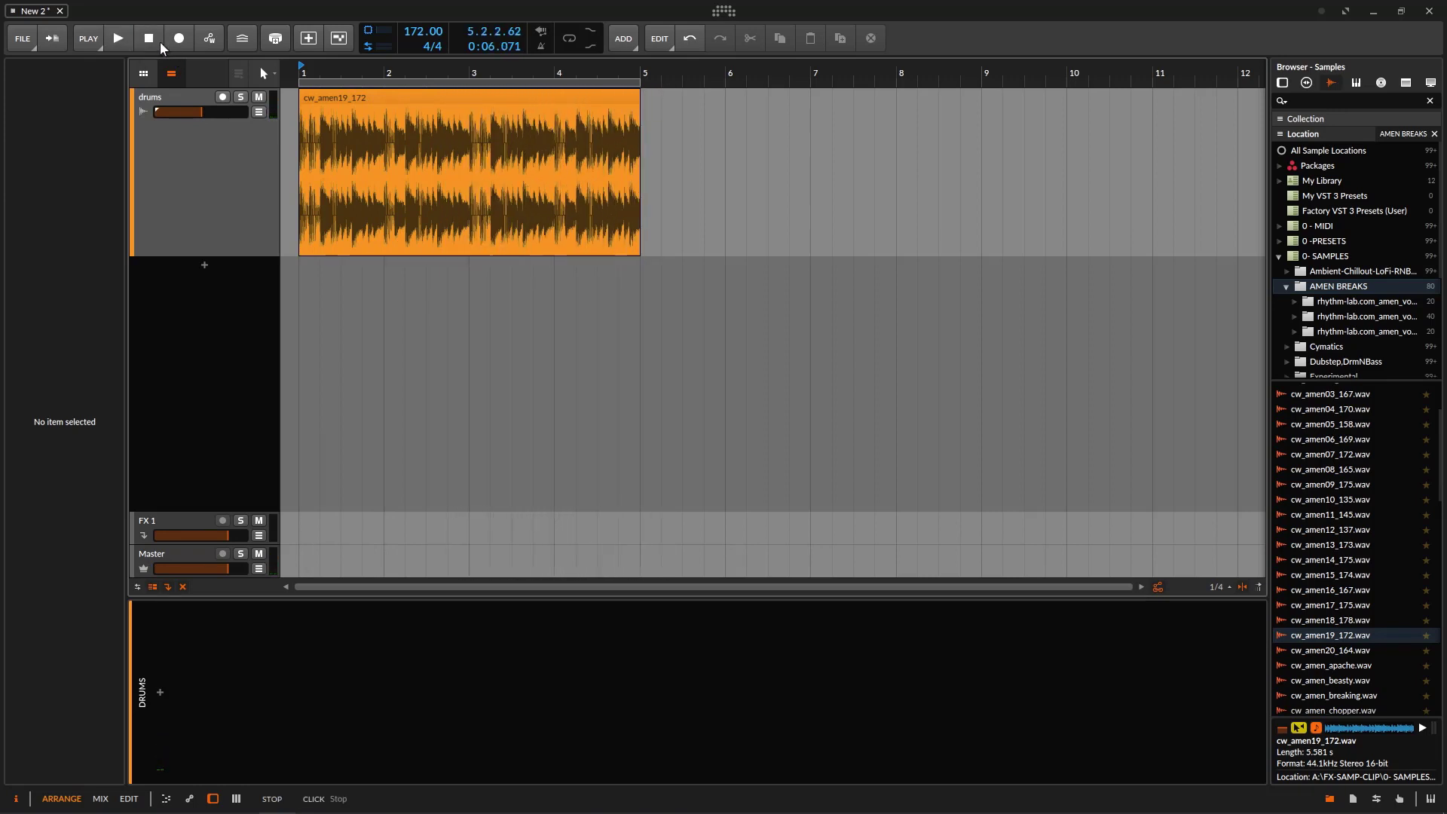
{"action": "left_click", "coordinate": [160, 42]}
Step: Colour the amen clip blue and open it in the audio editor
{"action": "left_click", "coordinate": [336, 99]}
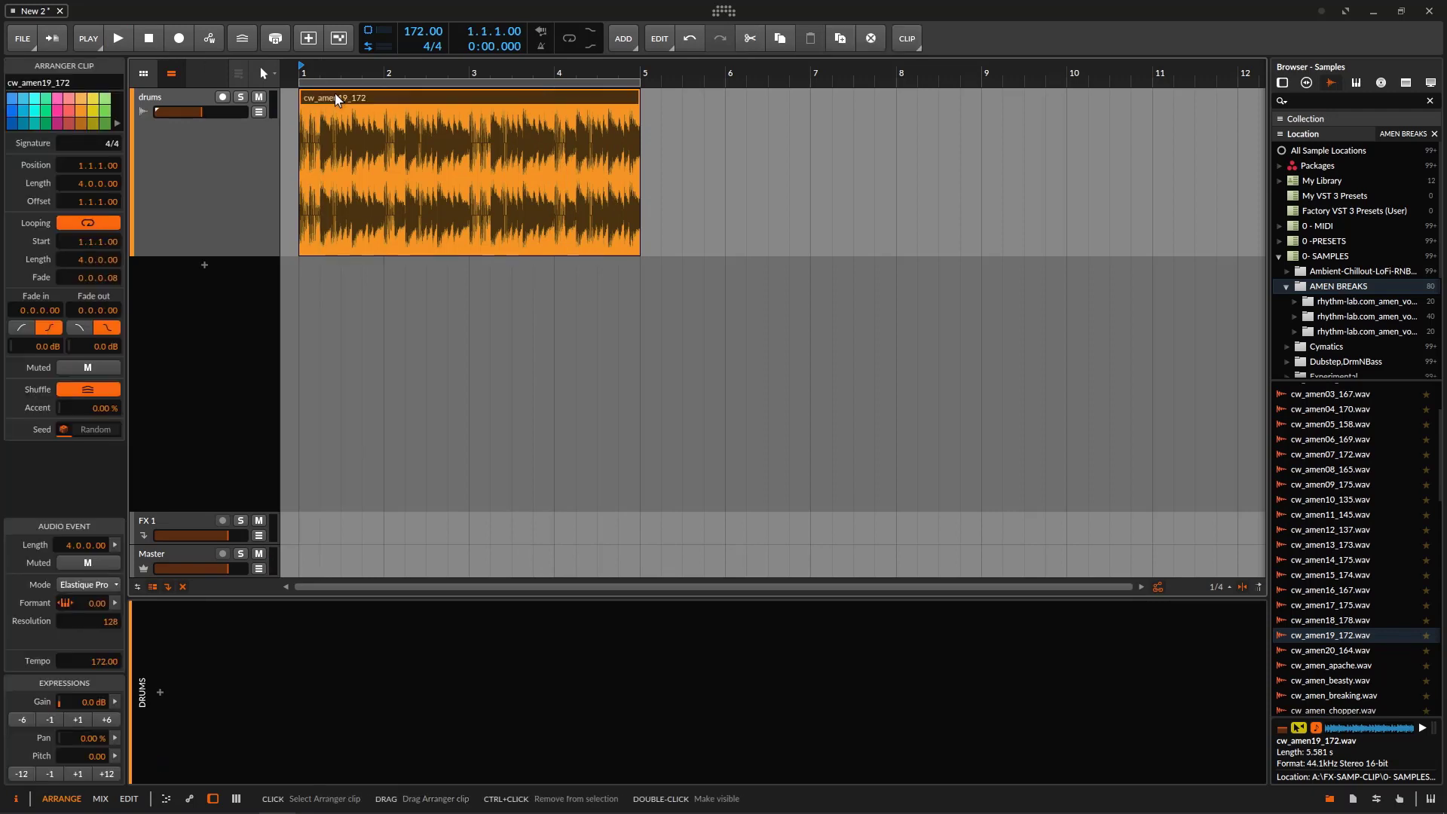
{"action": "left_click", "coordinate": [12, 99]}
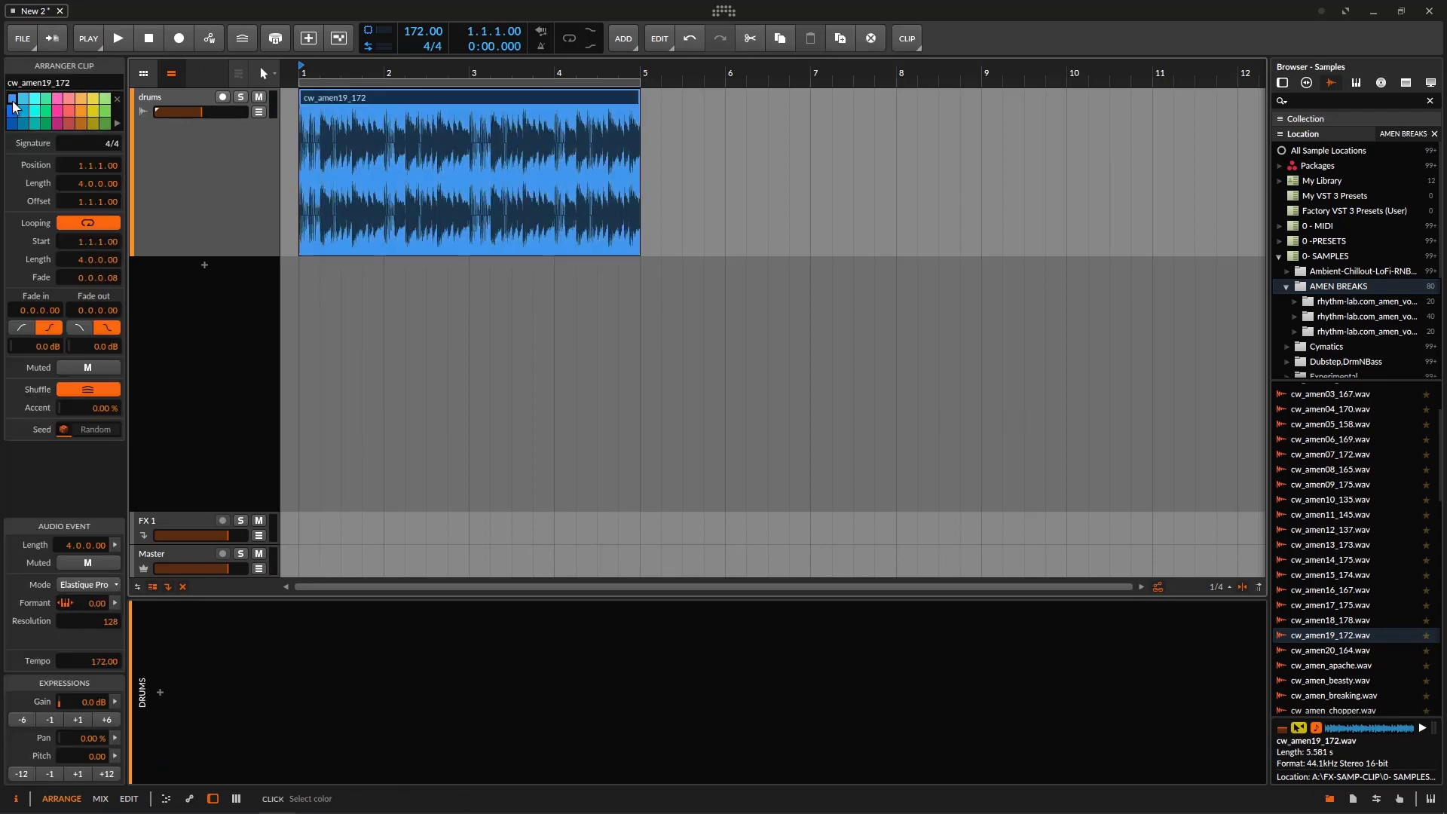
{"action": "double_click", "coordinate": [435, 105]}
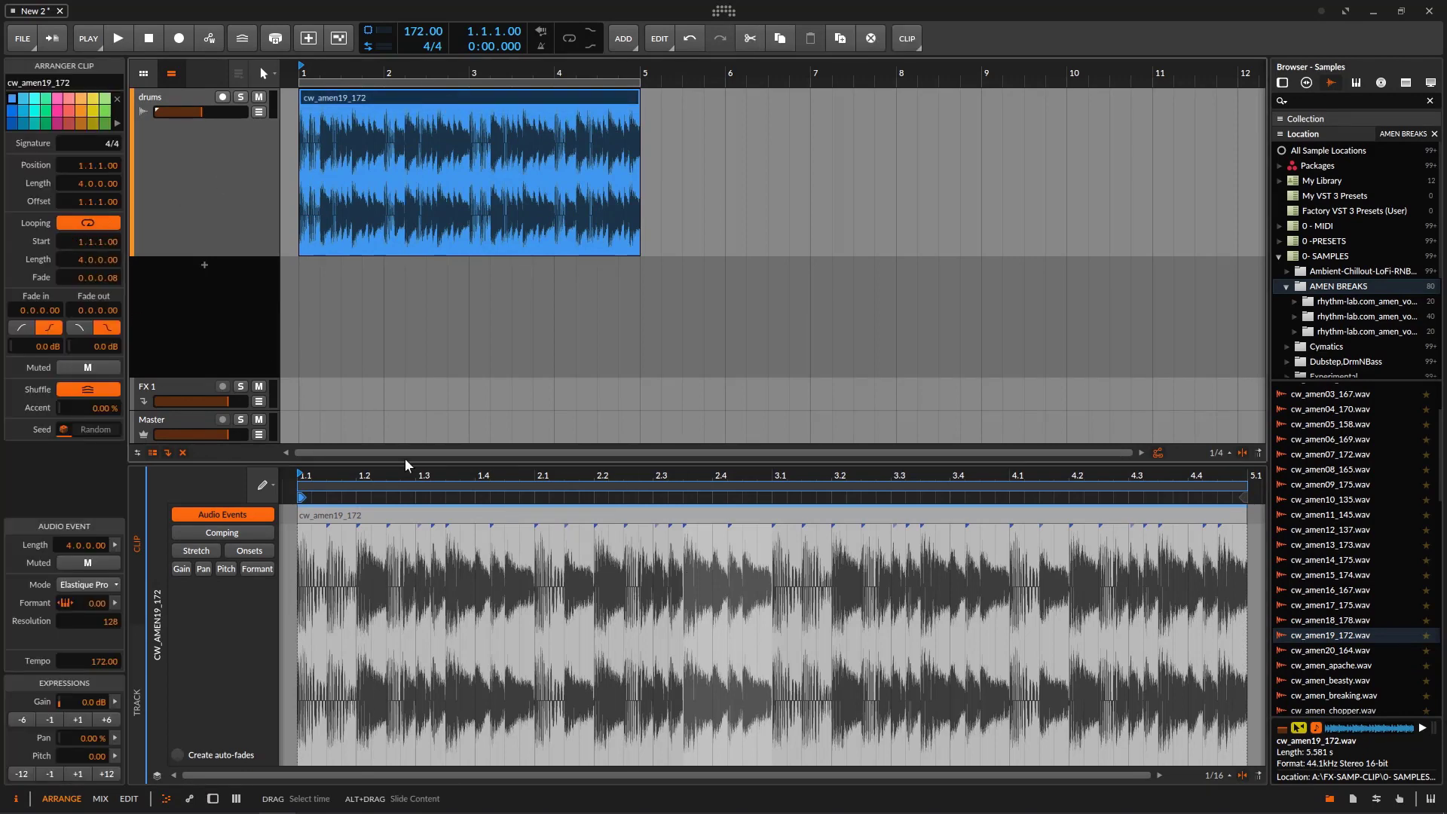
Step: Reduce the amen clip to its last beat with an offset of 4.4.1.00 and a length of 0.1.0.00, and audition it
{"action": "left_click_drag", "start_coordinate": [407, 476], "coordinate": [415, 534]}
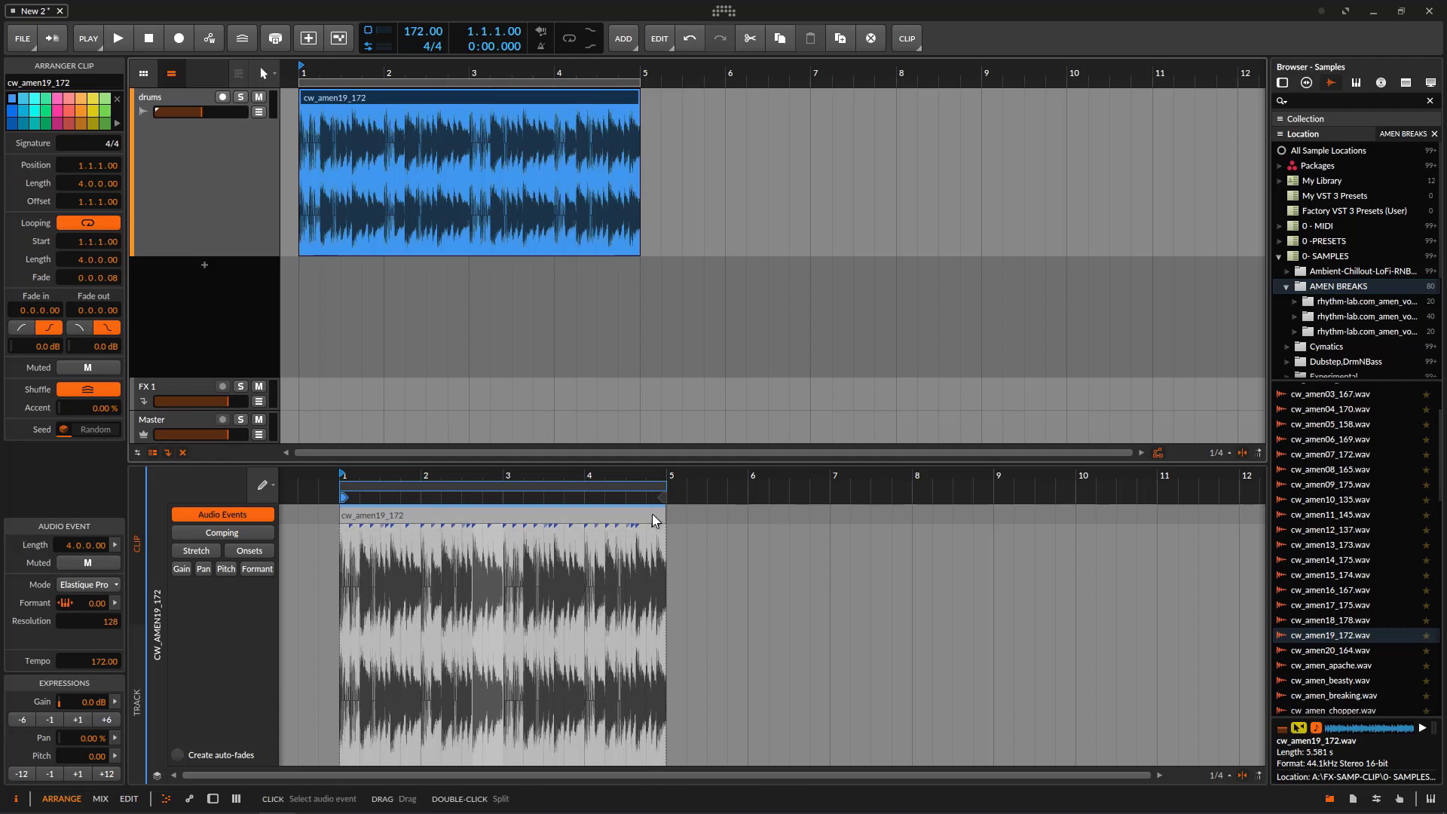
{"action": "left_click_drag", "start_coordinate": [647, 472], "coordinate": [682, 437]}
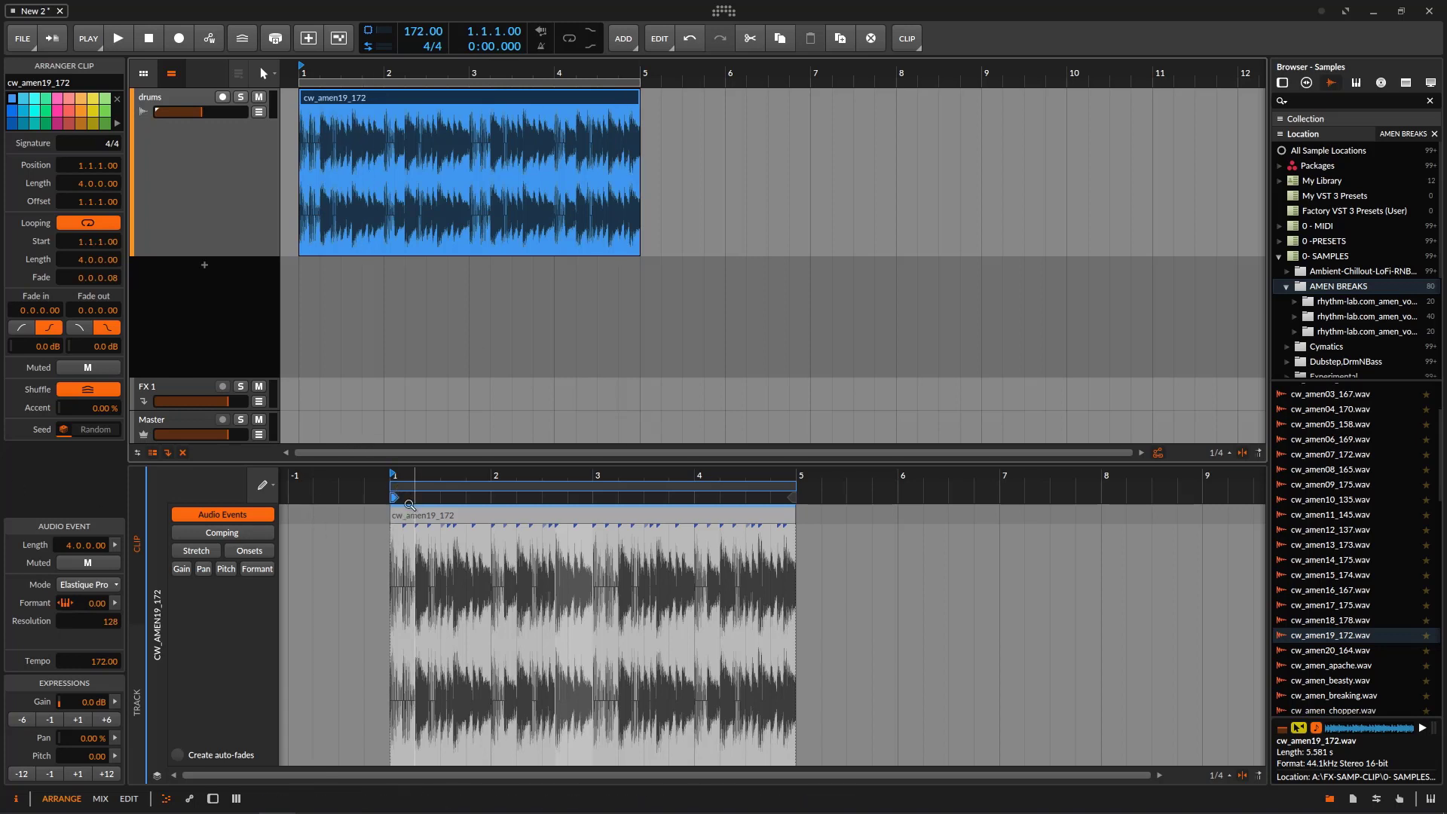
{"action": "left_click_drag", "start_coordinate": [393, 497], "coordinate": [776, 510]}
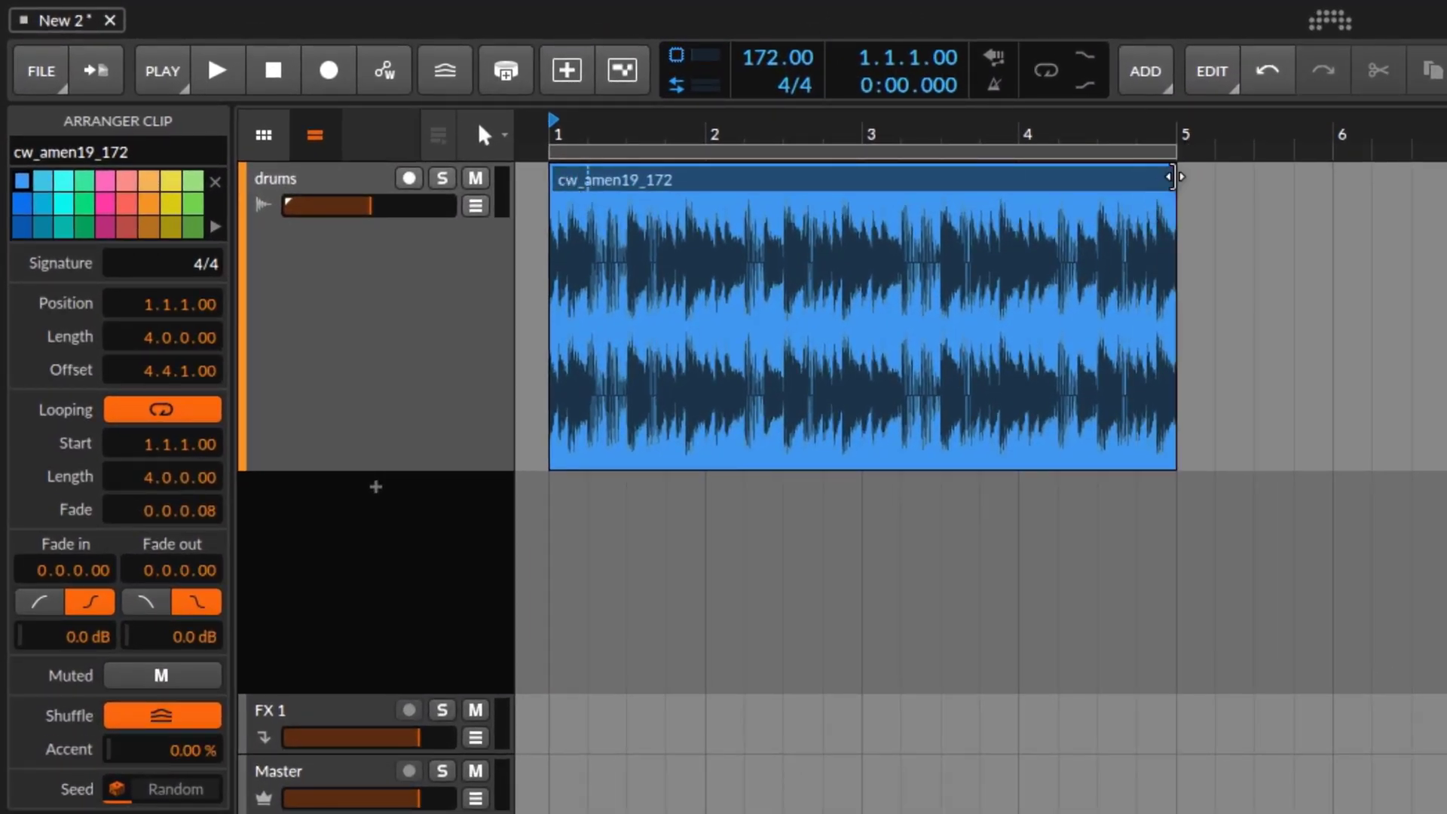
{"action": "left_click_drag", "start_coordinate": [1170, 176], "coordinate": [584, 218]}
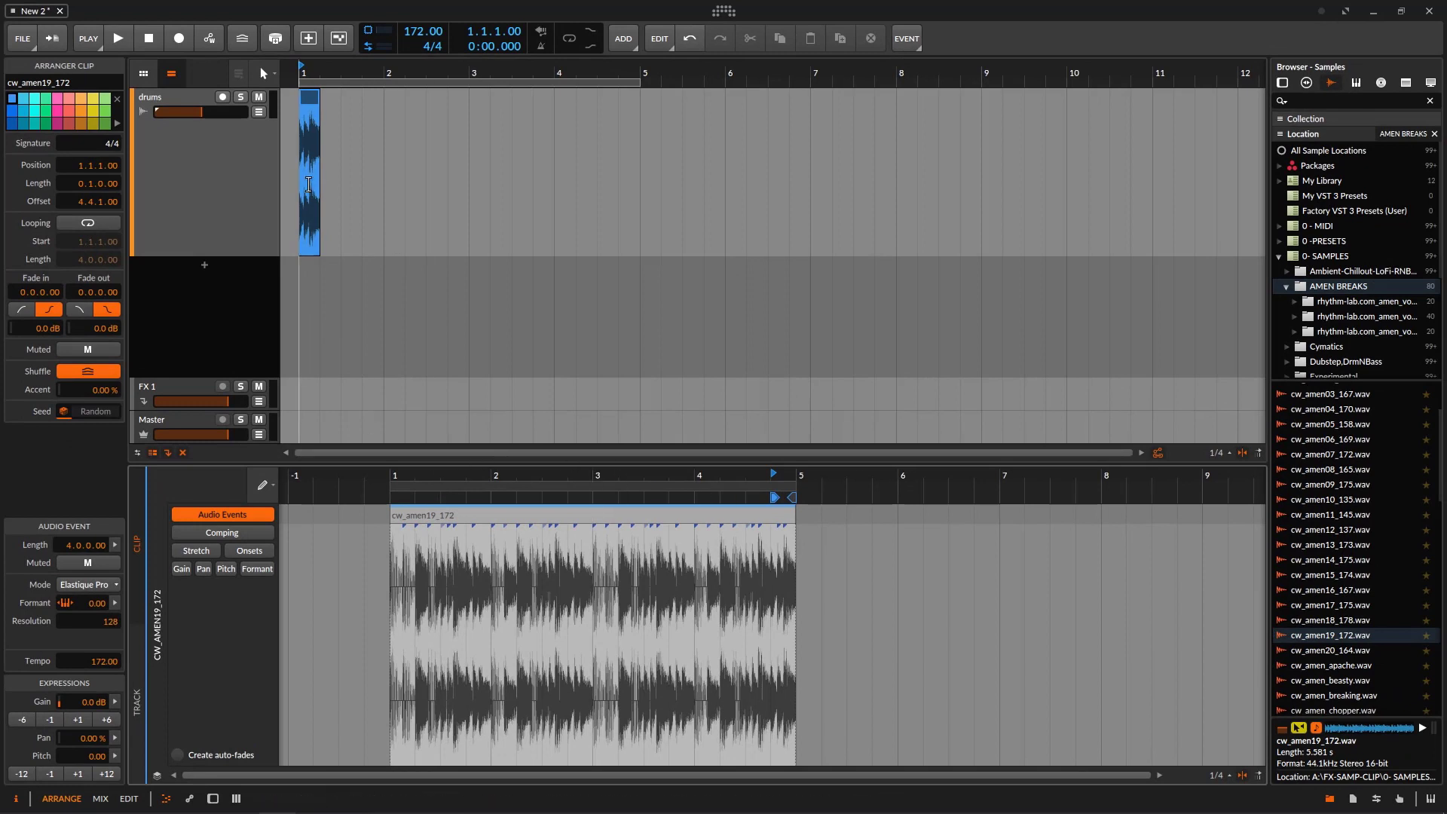
{"action": "left_click", "coordinate": [118, 35]}
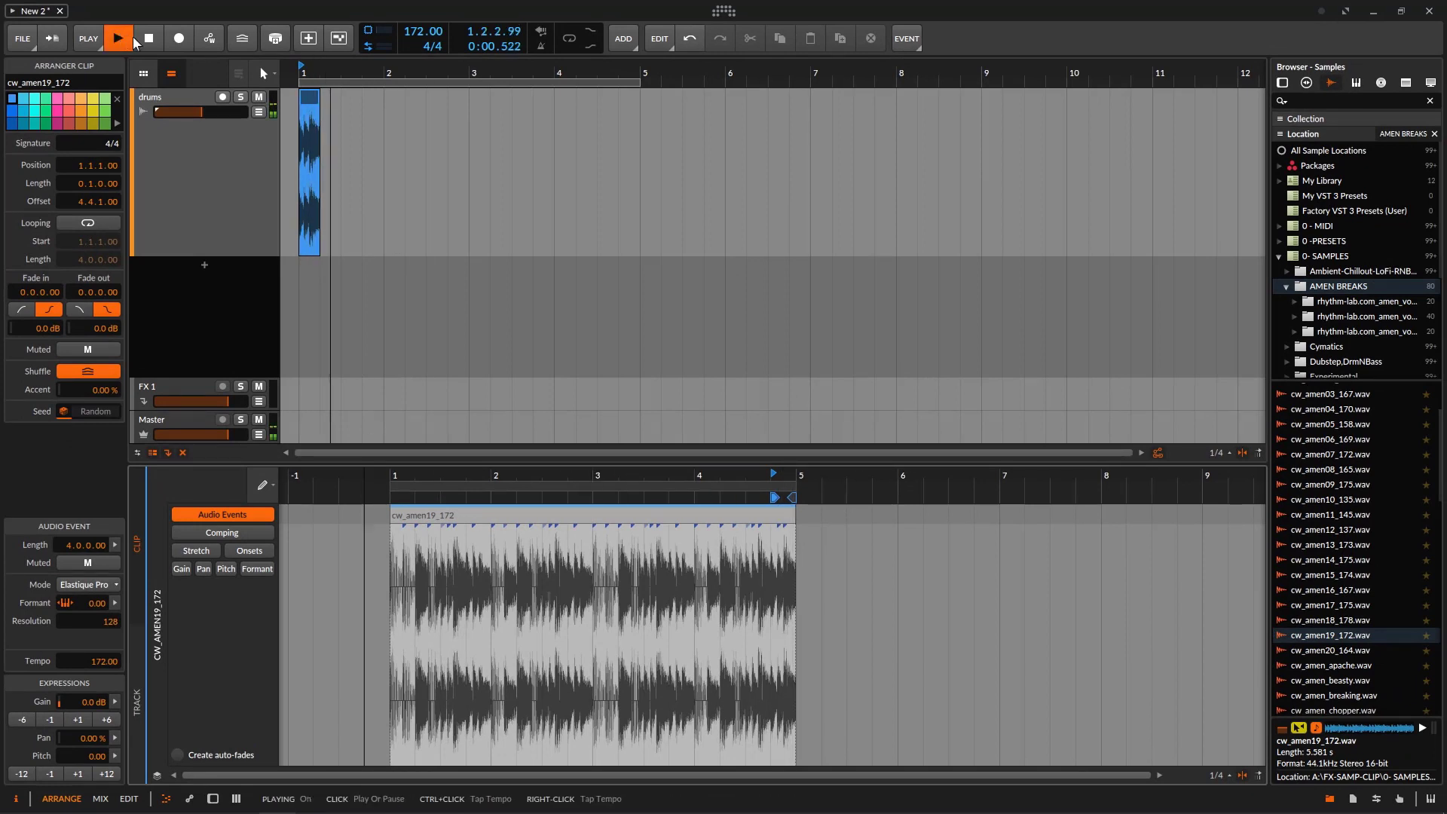
{"action": "left_click", "coordinate": [144, 39]}
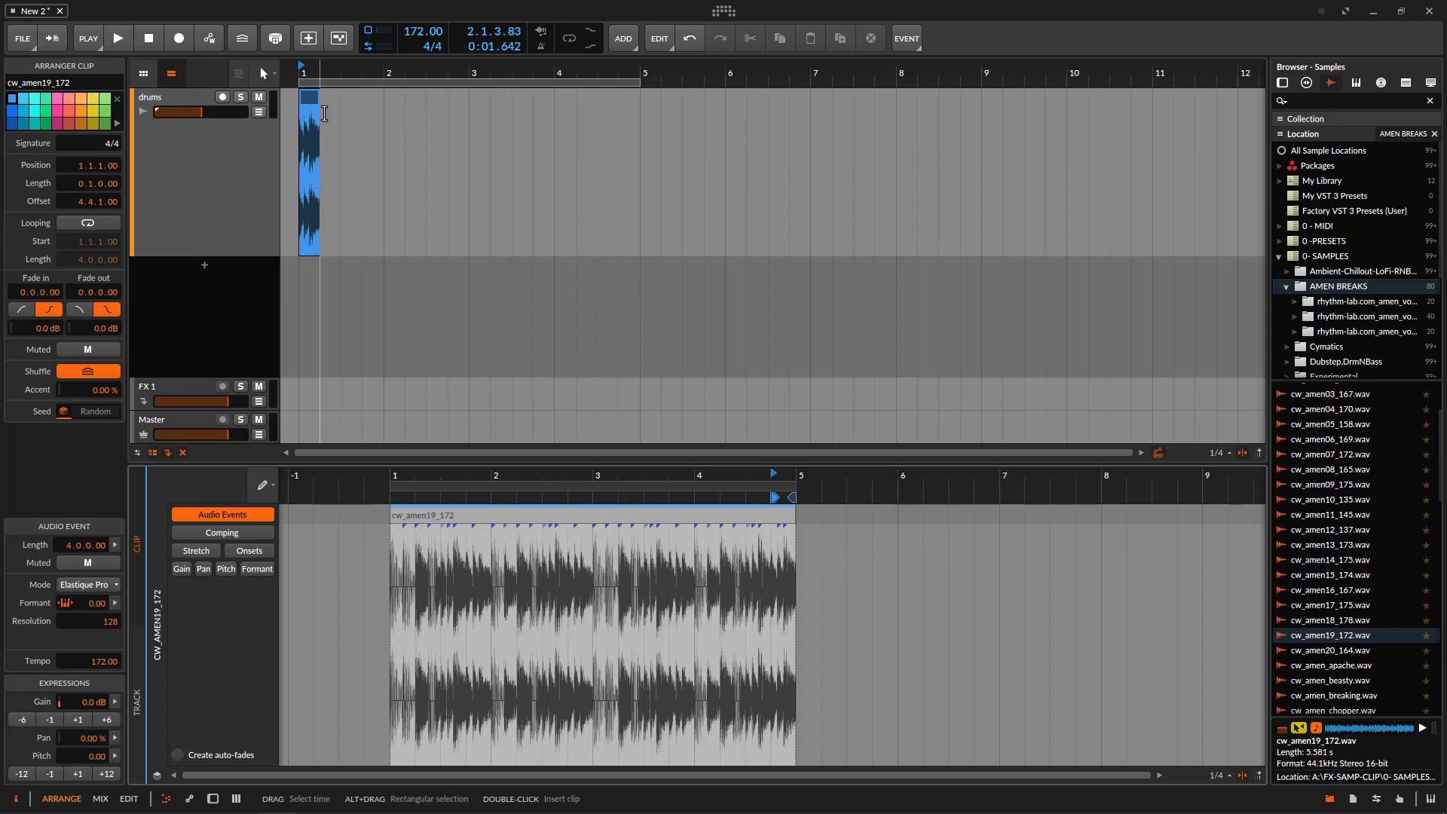
Step: Enable looping on the amen clip and move its loop start to 4.4.1.00 for a one-beat loop
{"action": "left_click", "coordinate": [101, 224]}
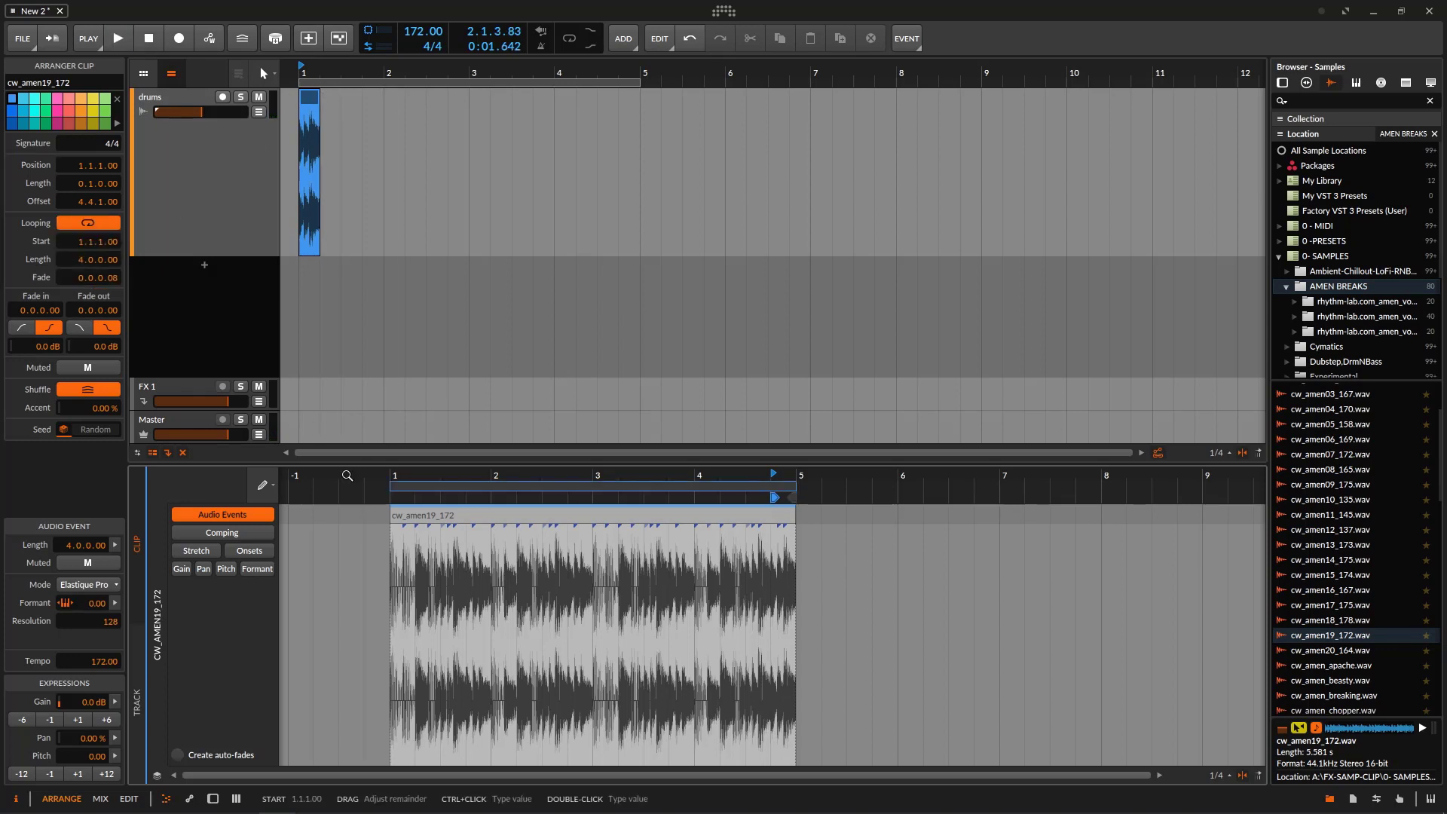
{"action": "left_click_drag", "start_coordinate": [390, 493], "coordinate": [786, 500]}
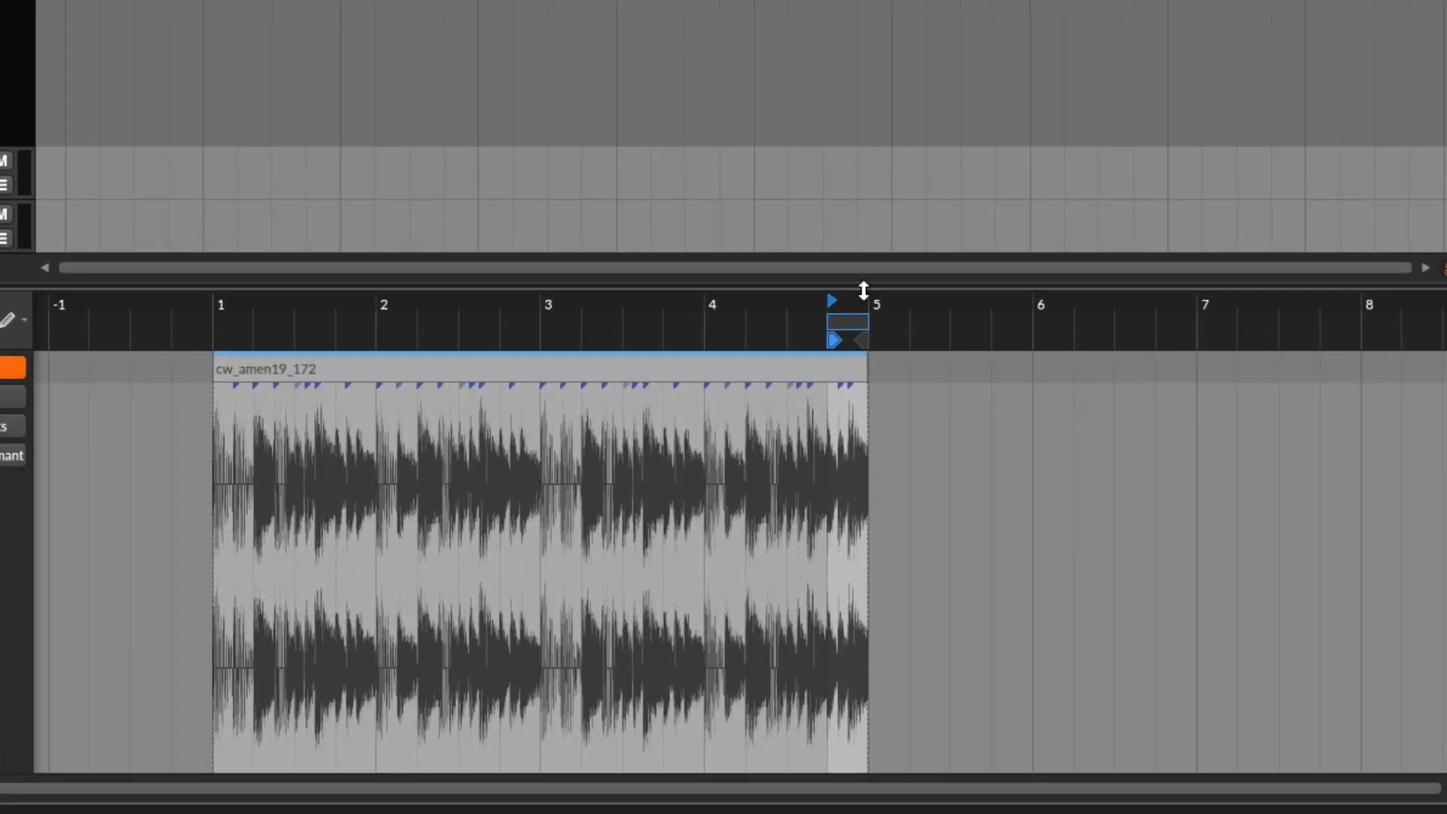
{"action": "left_click_drag", "start_coordinate": [866, 305], "coordinate": [769, 385]}
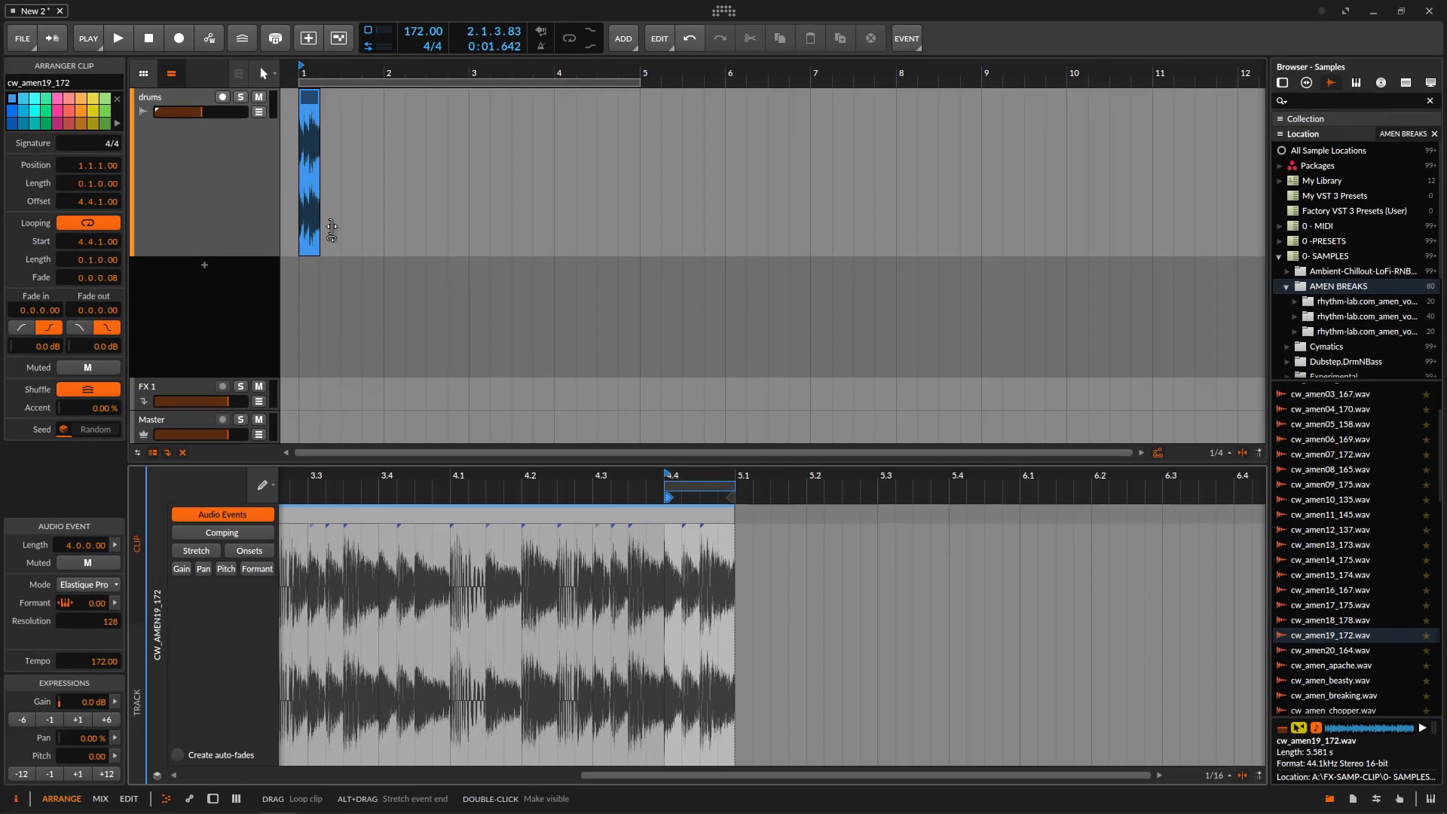
Step: Loop the amen clip's end out to a length of 2.3.0.00 and play it from the beginning
{"action": "left_click_drag", "start_coordinate": [181, 45], "coordinate": [496, 42]}
{"action": "mouse_move", "coordinate": [926, 405]}
{"action": "left_mouse_down"}
{"action": "mouse_move", "coordinate": [944, 403]}
{"action": "mouse_move", "coordinate": [910, 413]}
{"action": "left_mouse_up"}
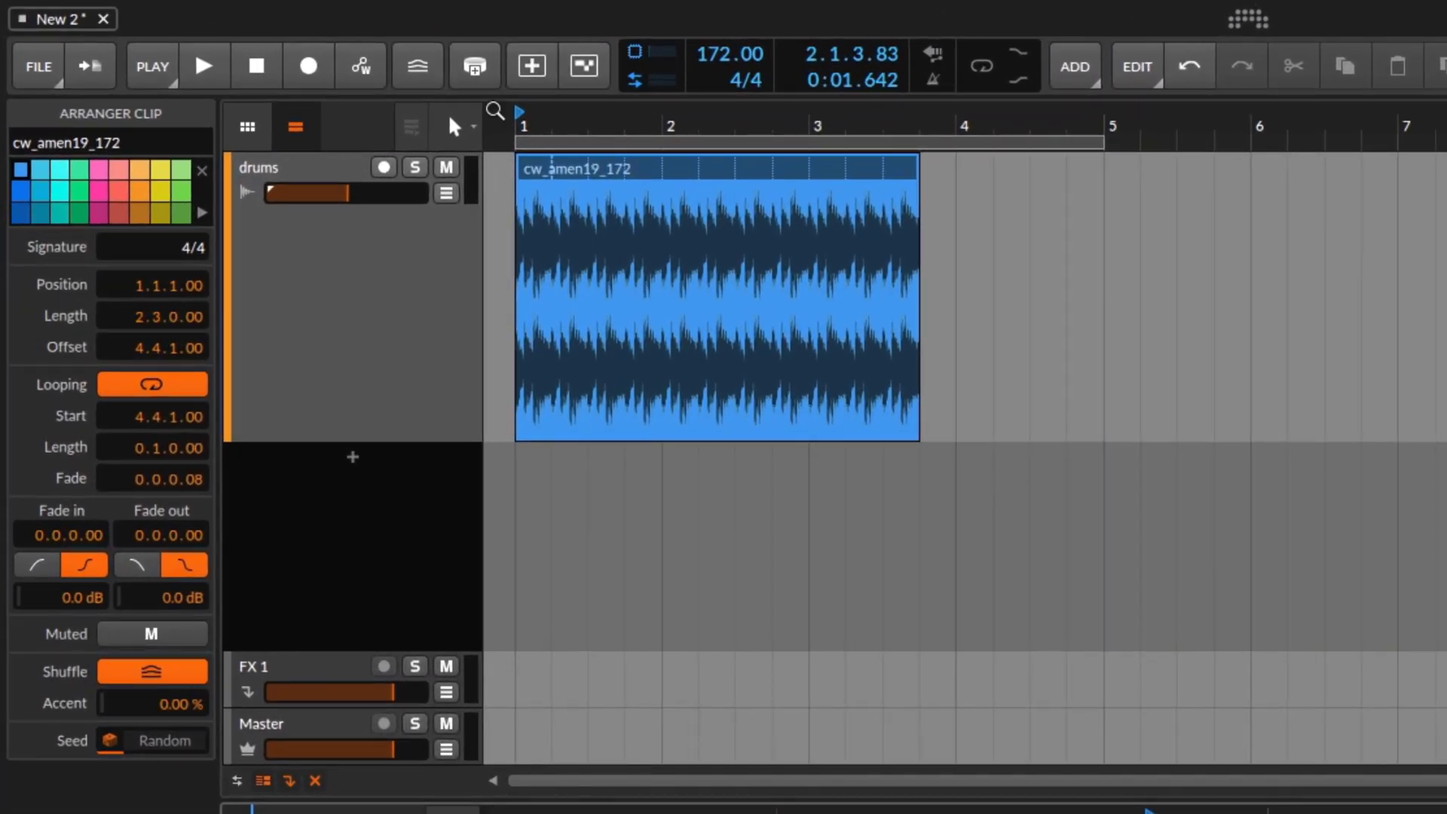
{"action": "left_click", "coordinate": [256, 67]}
{"action": "left_click", "coordinate": [213, 70]}
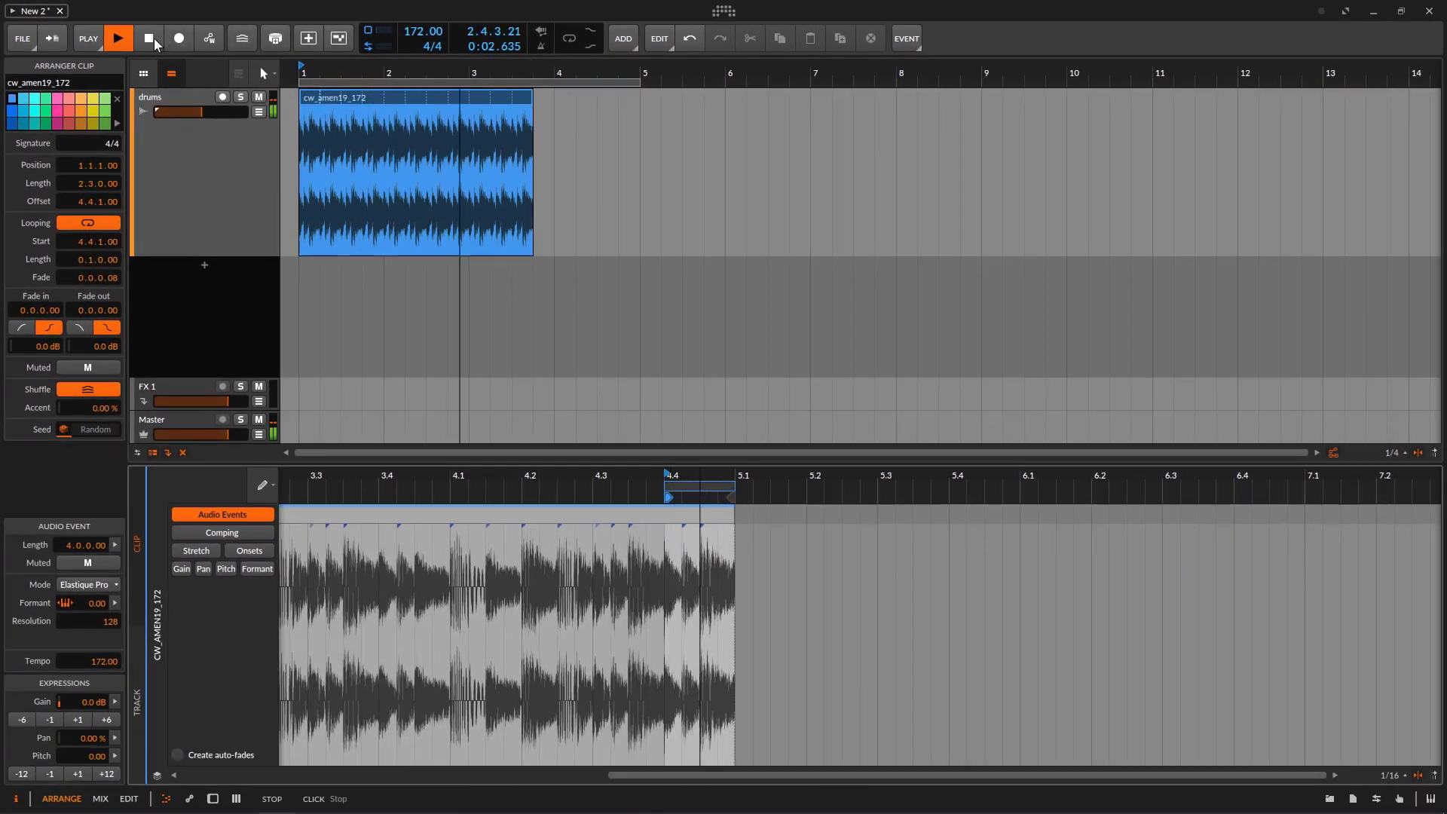
{"action": "left_click", "coordinate": [155, 43]}
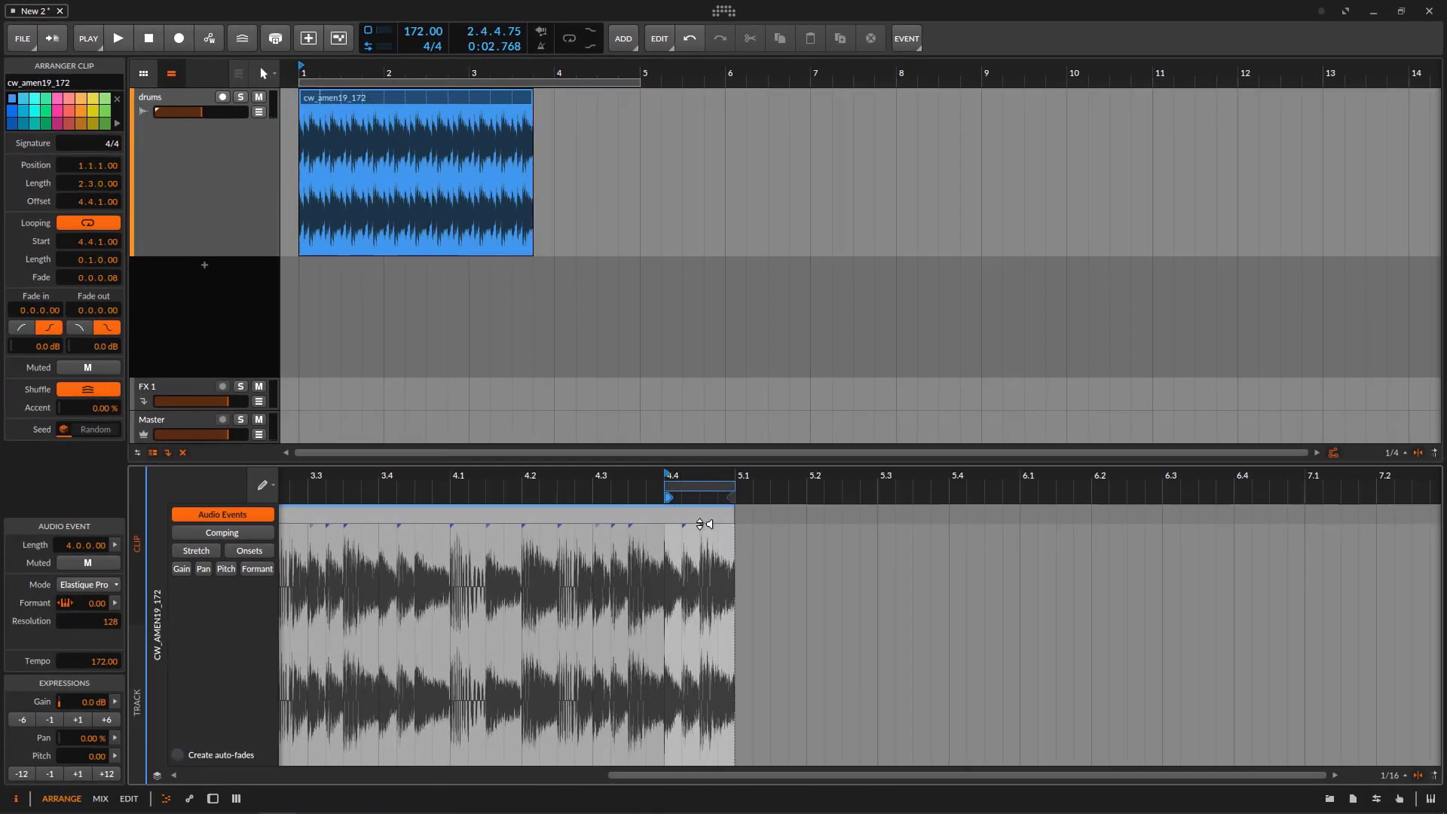
Step: Duplicate the looped amen clip directly after the original at 3.4.1.00 and colour the copy pink
{"action": "left_click_drag", "start_coordinate": [534, 73], "coordinate": [464, 79]}
{"action": "key", "text": "ctrl+d"}
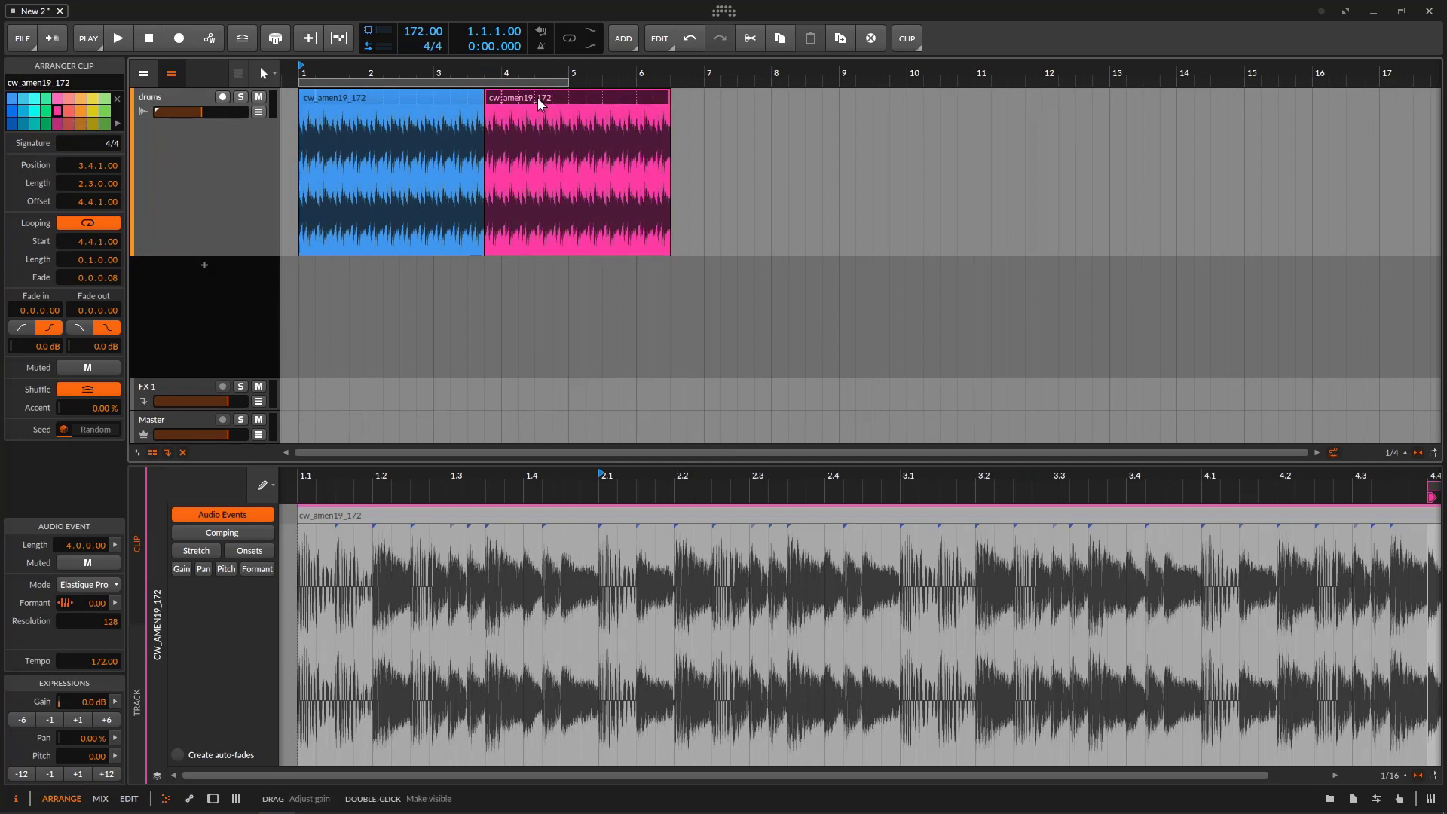
Step: Move the pink clip's offset and loop start to 1.1.1.00 so its loop spans the full 4.0.0.00 length
{"action": "left_click_drag", "start_coordinate": [648, 481], "coordinate": [615, 529]}
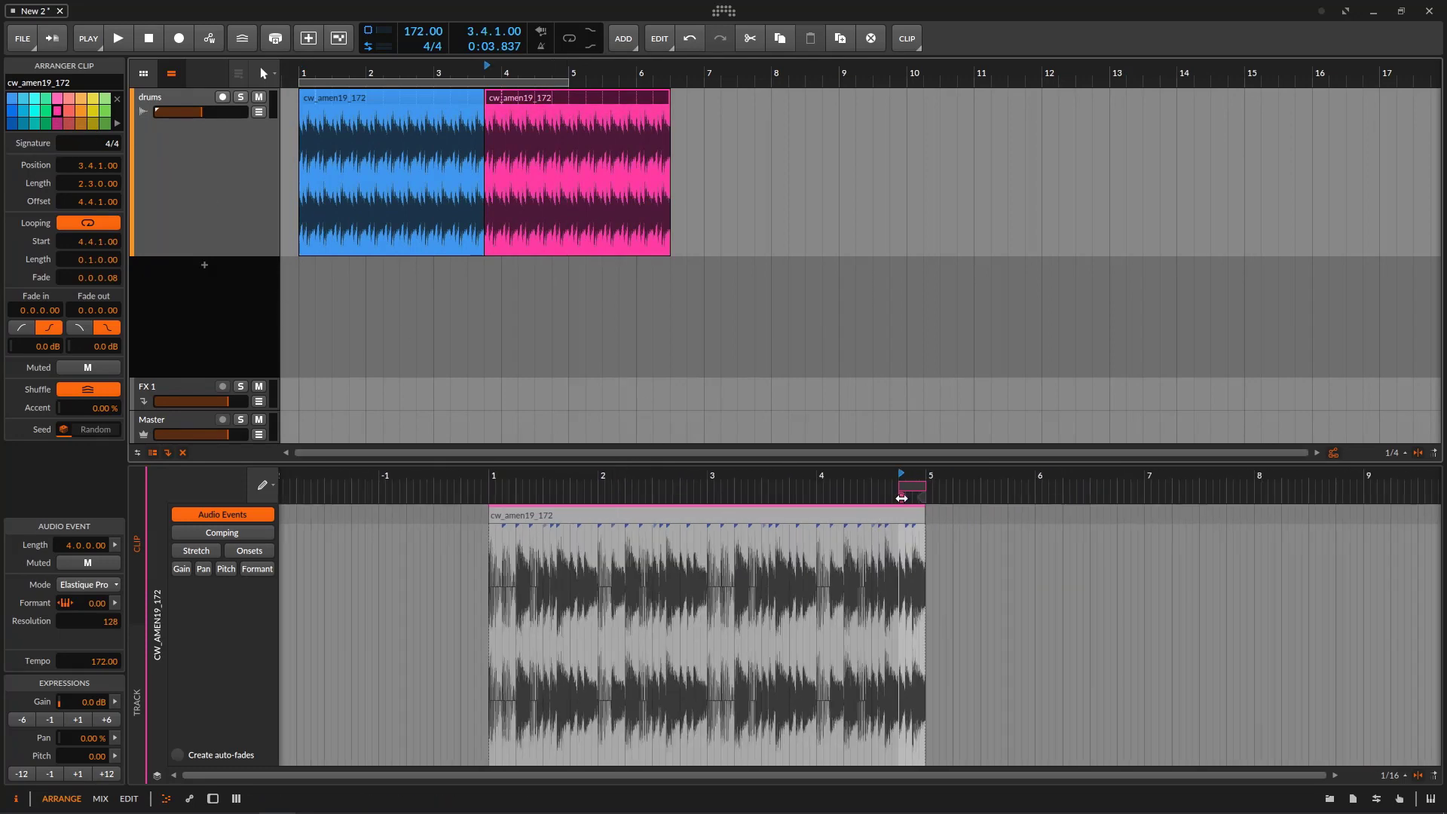
{"action": "left_click_drag", "start_coordinate": [902, 499], "coordinate": [493, 501]}
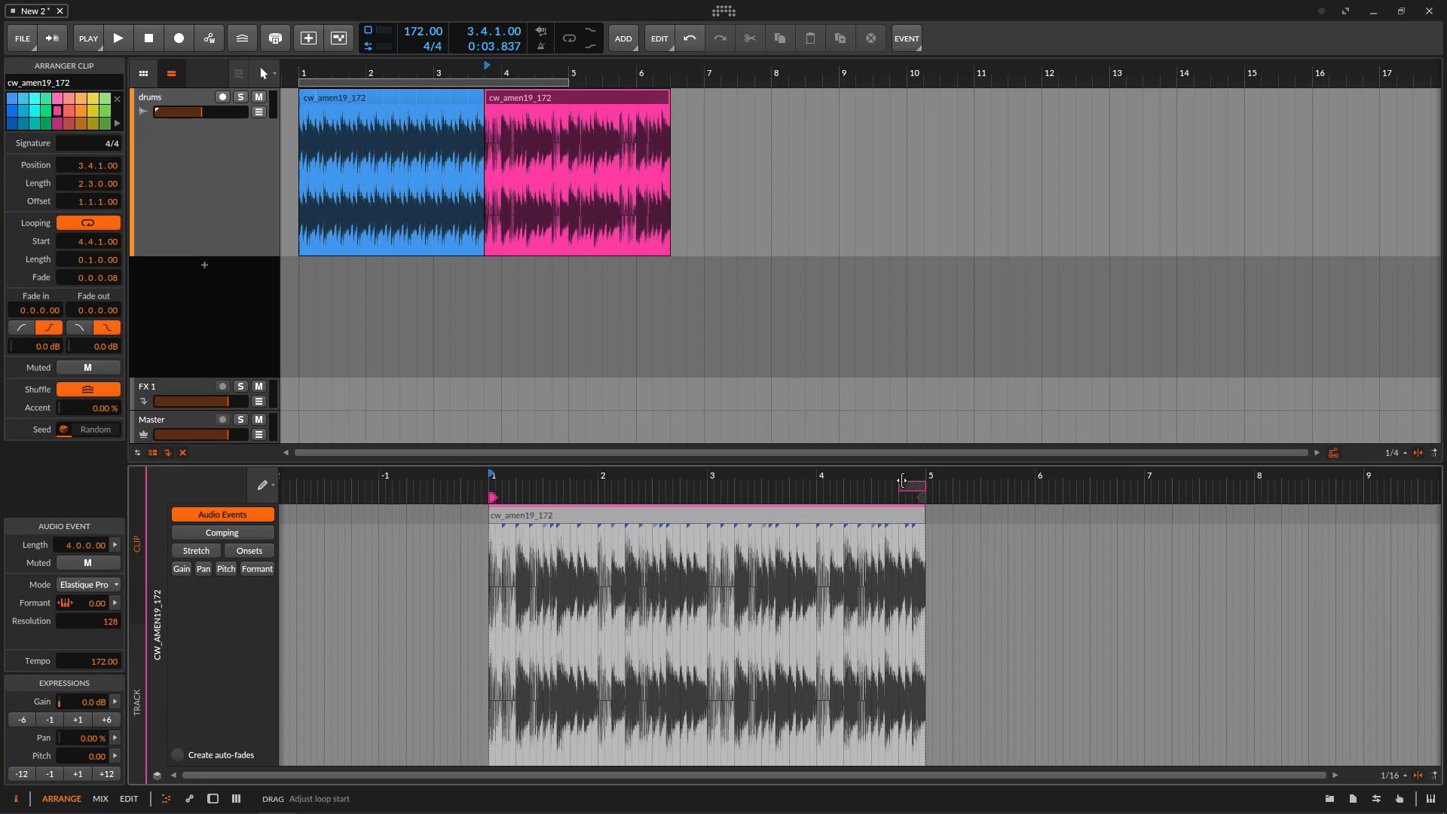
{"action": "left_click_drag", "start_coordinate": [900, 487], "coordinate": [486, 486]}
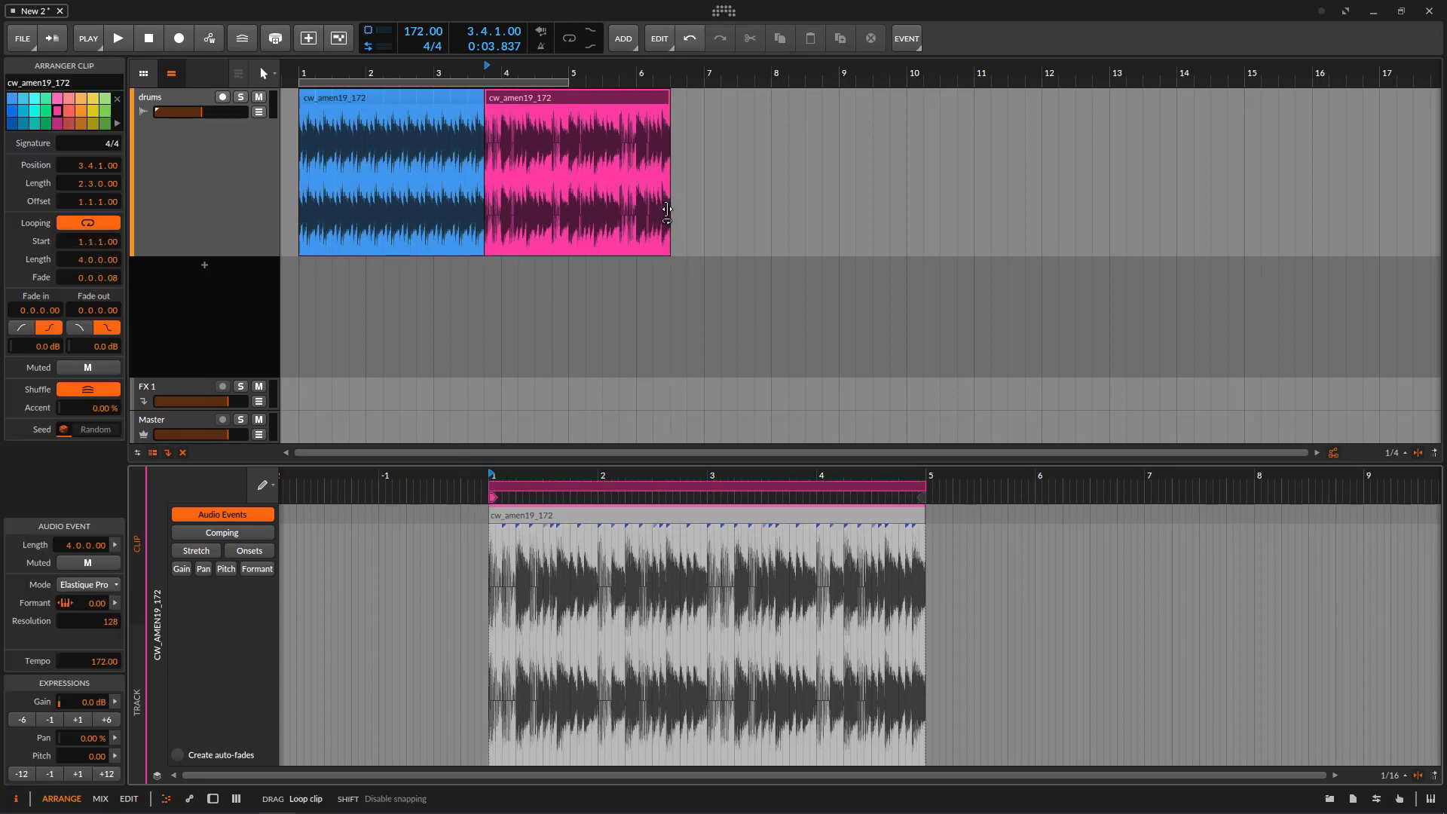
Step: Move the pink clip to position 4.1.1.00 and resize it to an unlooped length of 4.0.0.00
{"action": "left_click_drag", "start_coordinate": [667, 213], "coordinate": [873, 226]}
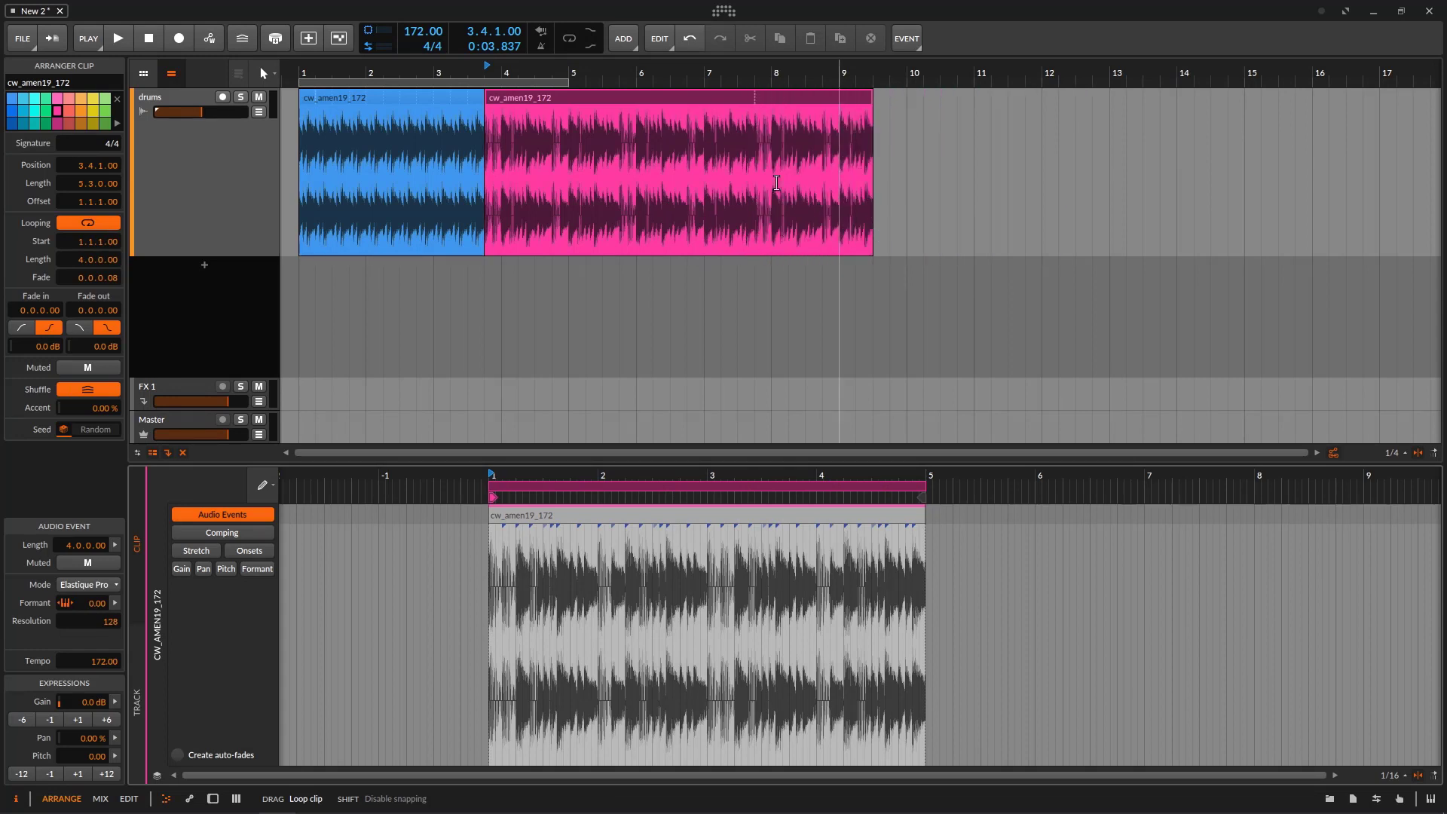
{"action": "left_click_drag", "start_coordinate": [580, 102], "coordinate": [598, 102]}
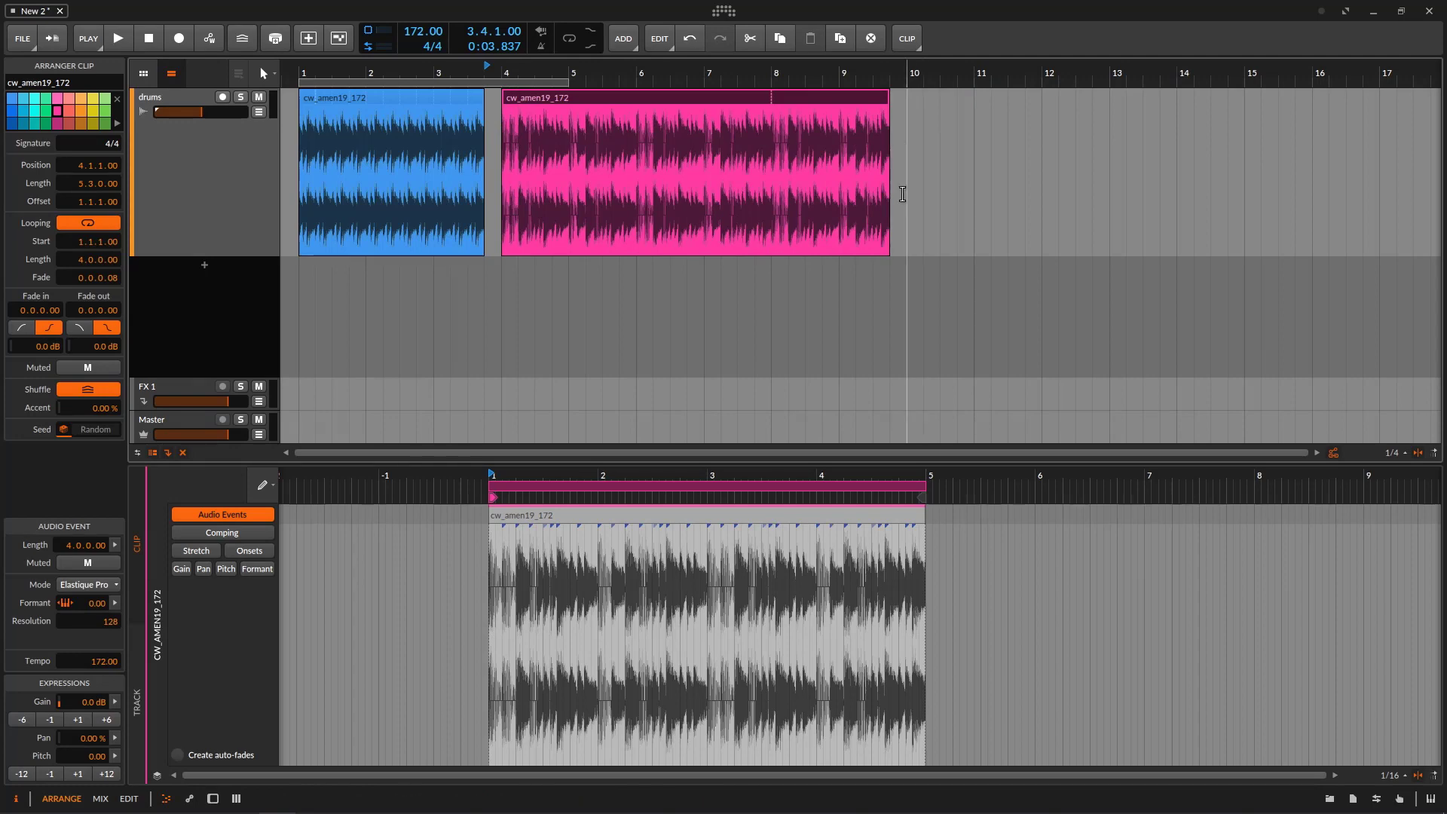
{"action": "left_click_drag", "start_coordinate": [887, 214], "coordinate": [770, 210]}
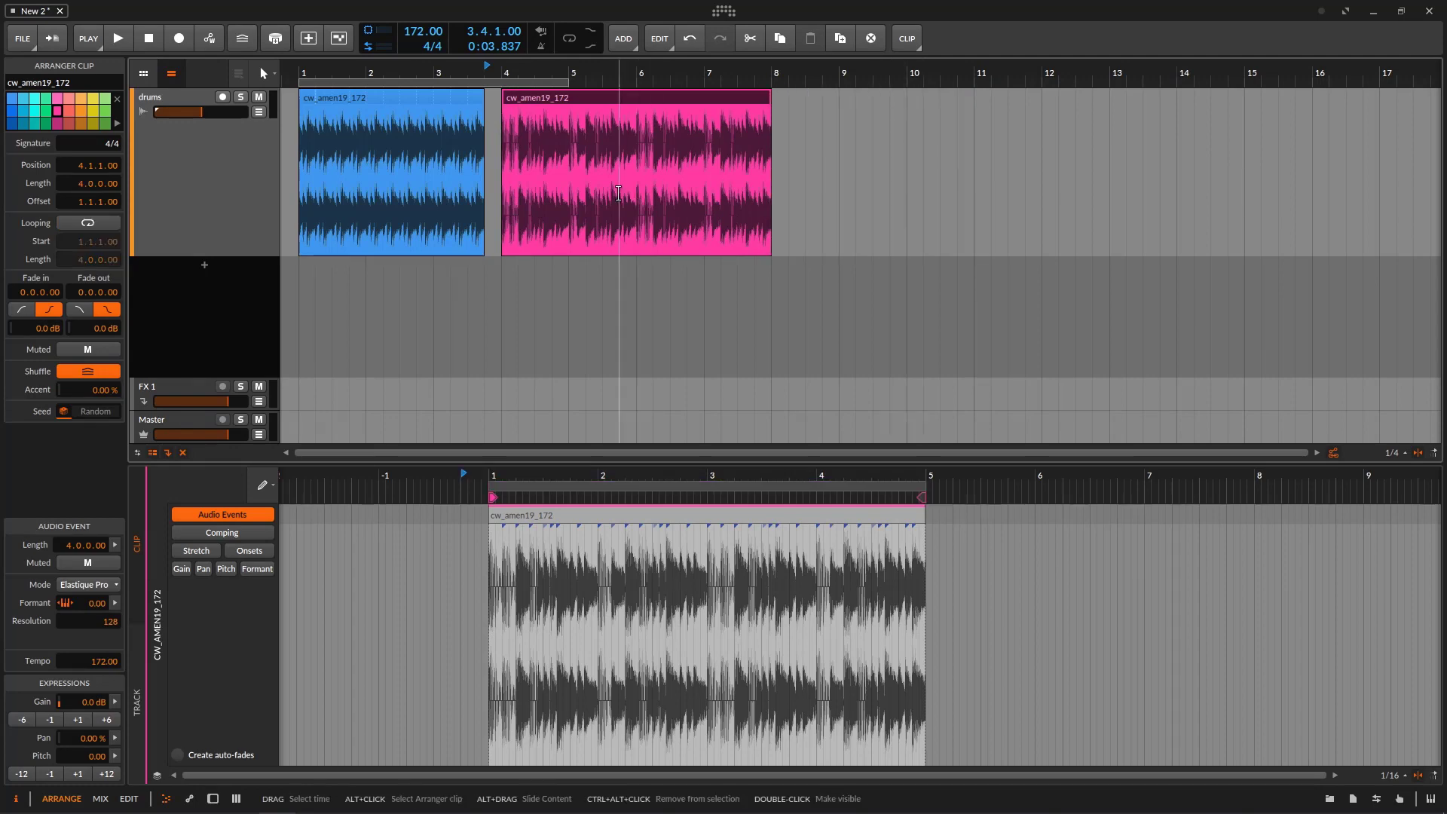
Step: Set the pink clip's offset to 4.3.1.00 with its start marker, reducing the clip to its last two beats
{"action": "left_click_drag", "start_coordinate": [540, 81], "coordinate": [554, 104]}
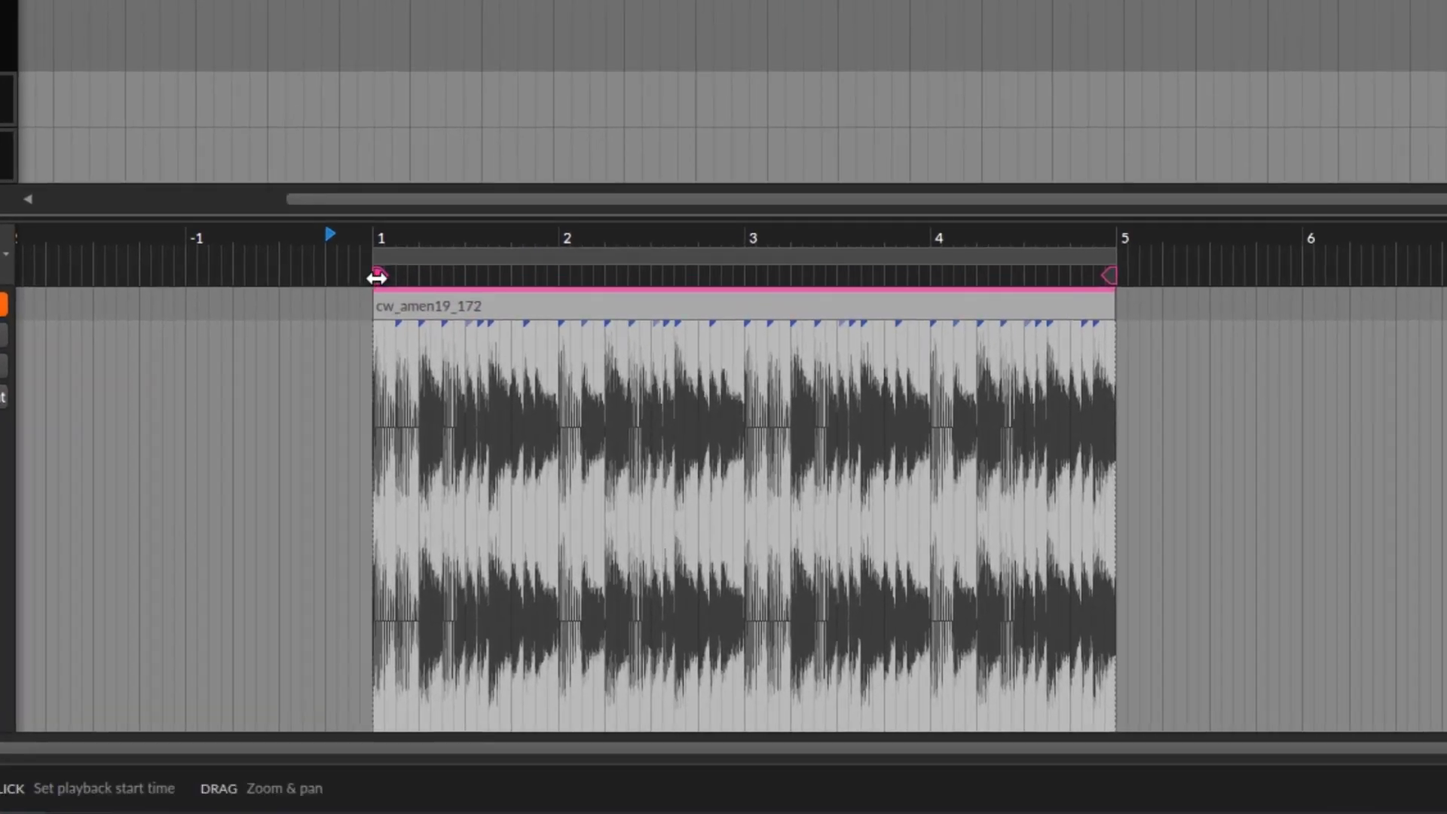
{"action": "left_click_drag", "start_coordinate": [376, 277], "coordinate": [462, 291]}
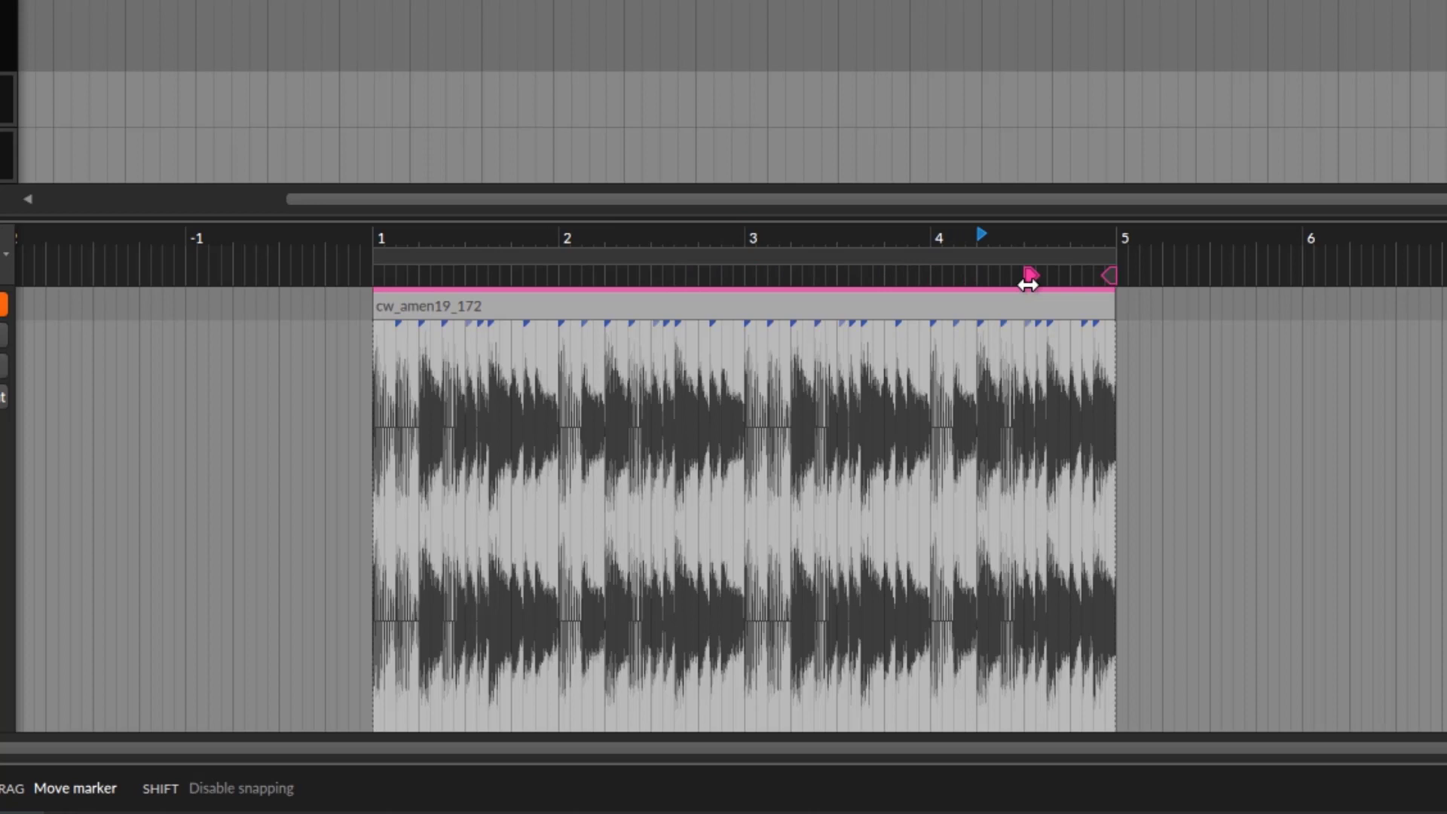
{"action": "scroll", "coordinate": [1029, 284], "scroll_direction": "up", "scroll_amount": 4}
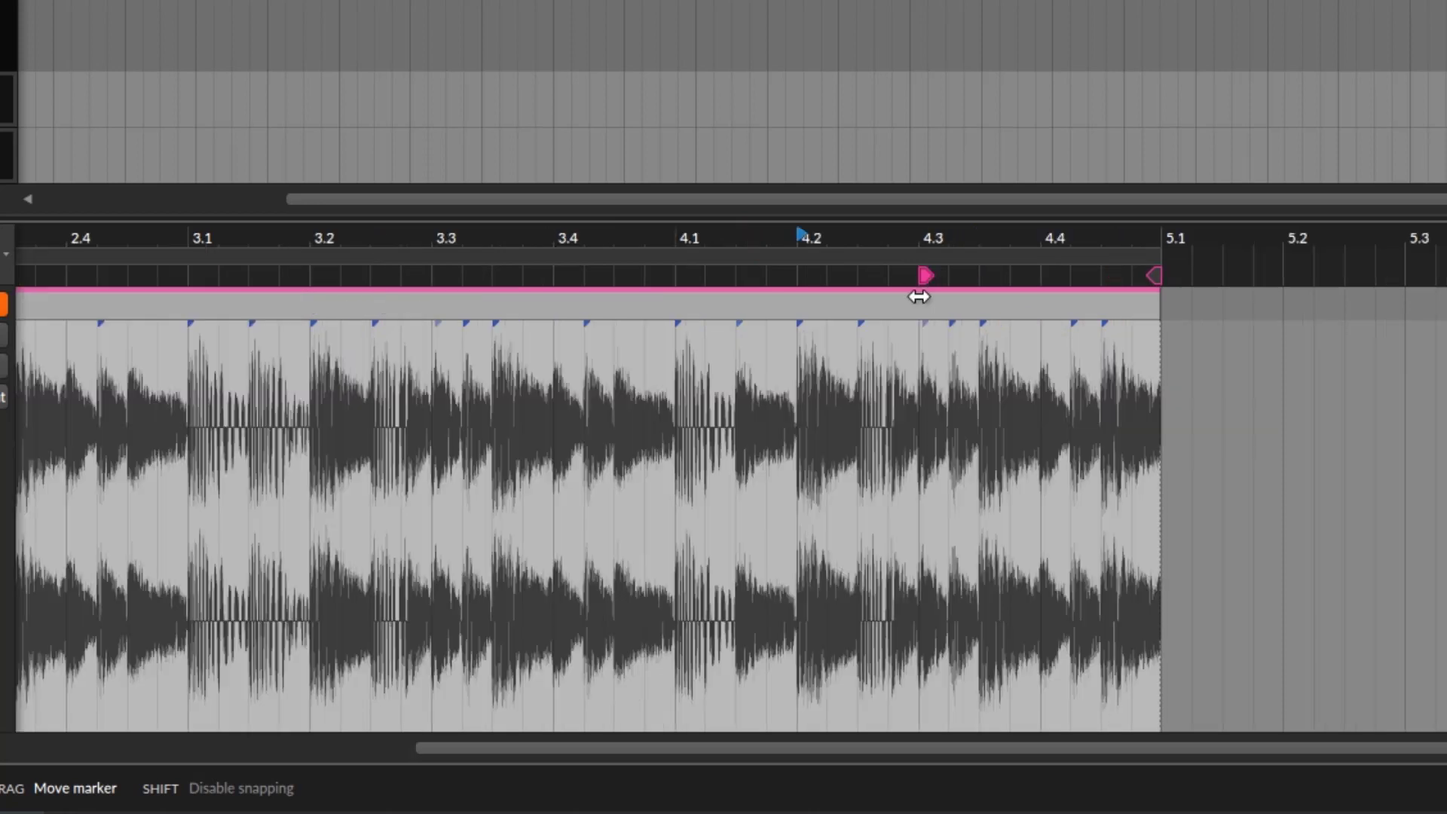
{"action": "left_click_drag", "start_coordinate": [836, 282], "coordinate": [930, 278]}
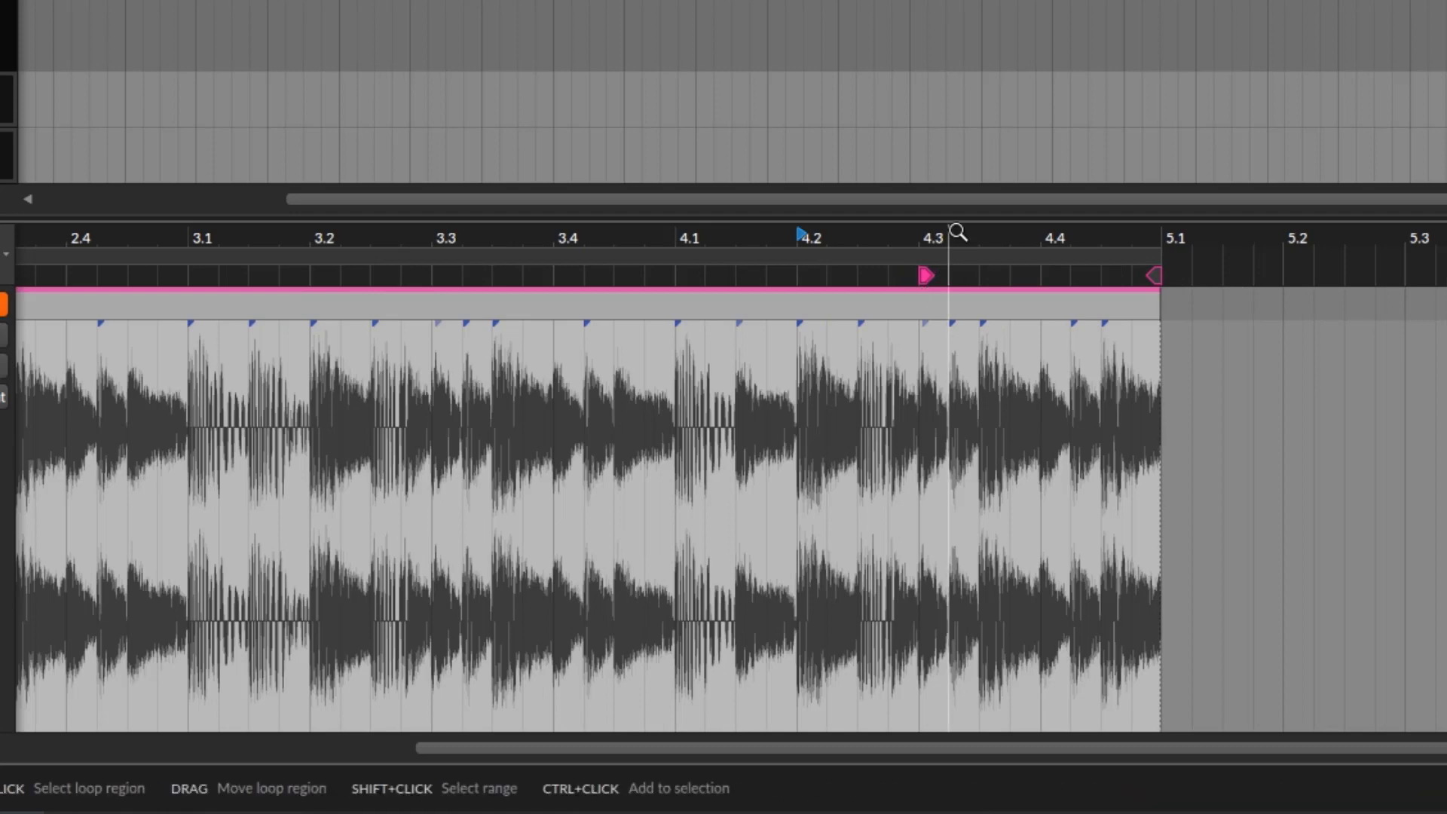
{"action": "scroll", "coordinate": [972, 234], "scroll_direction": "down", "scroll_amount": 3}
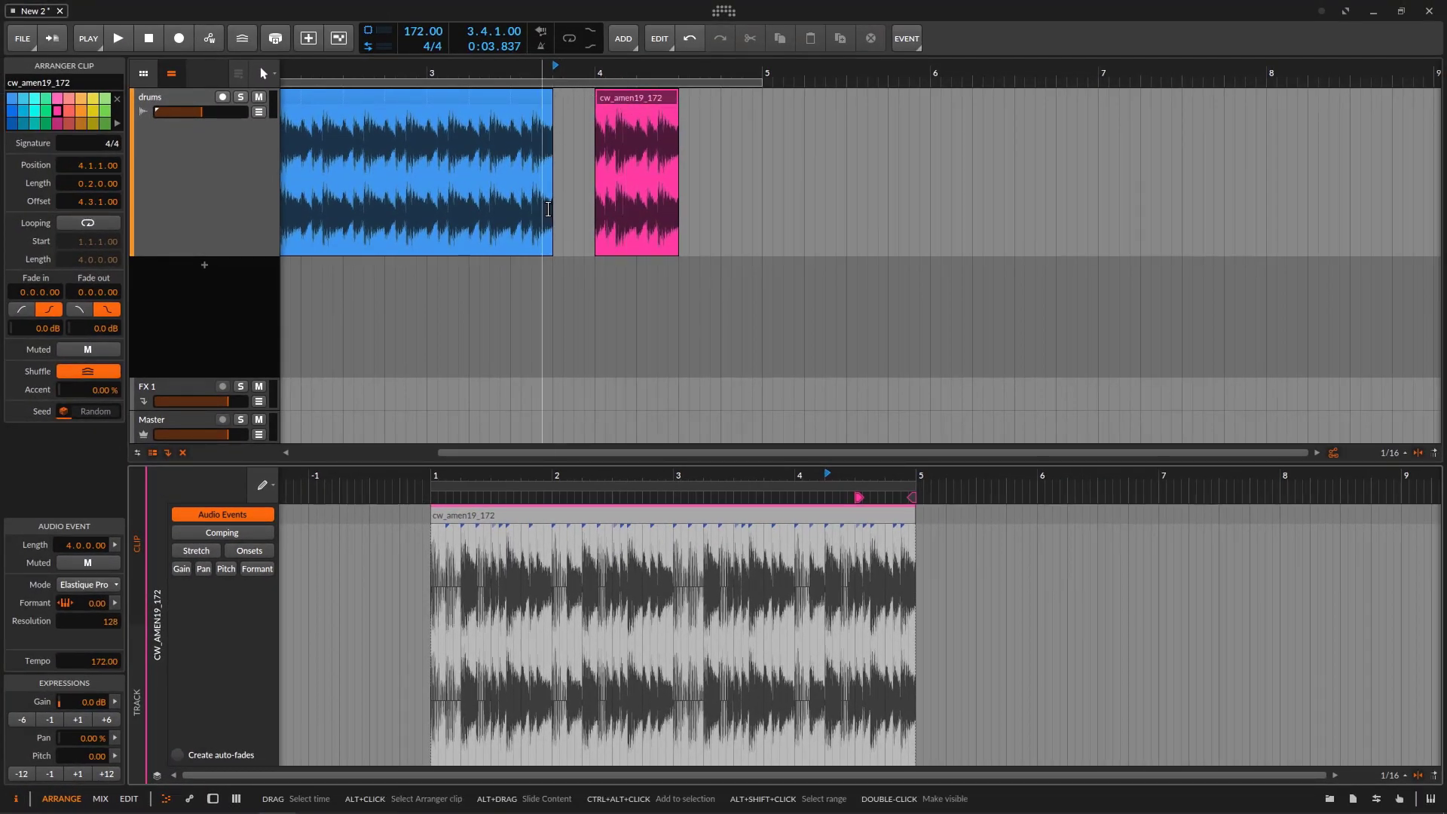
Step: Shorten the blue clip to 2.2.0.00, place the pink clip directly after it at 3.3.1.00, and play both from the beginning
{"action": "left_click_drag", "start_coordinate": [551, 208], "coordinate": [516, 210]}
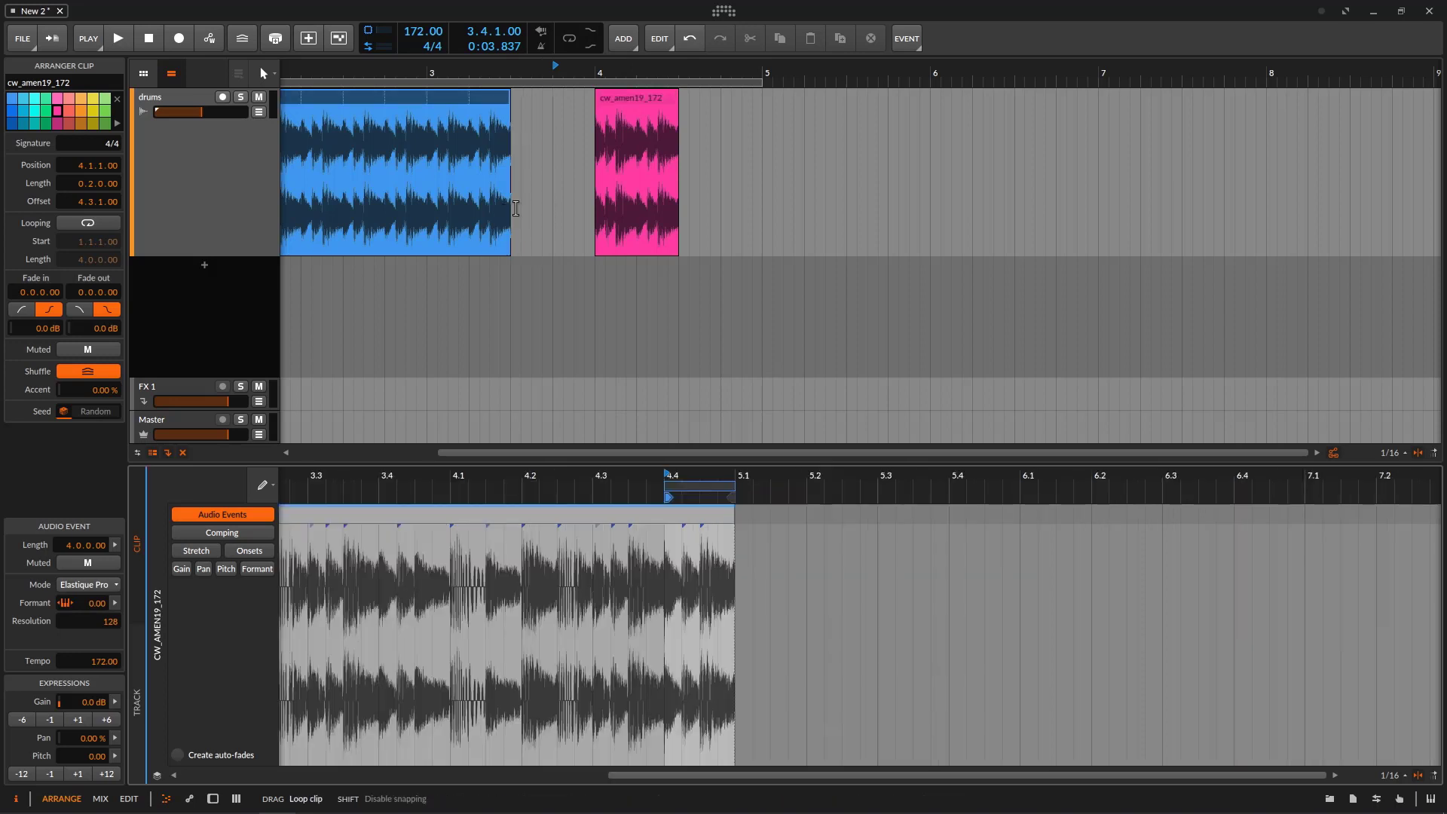
{"action": "left_click_drag", "start_coordinate": [637, 96], "coordinate": [526, 46]}
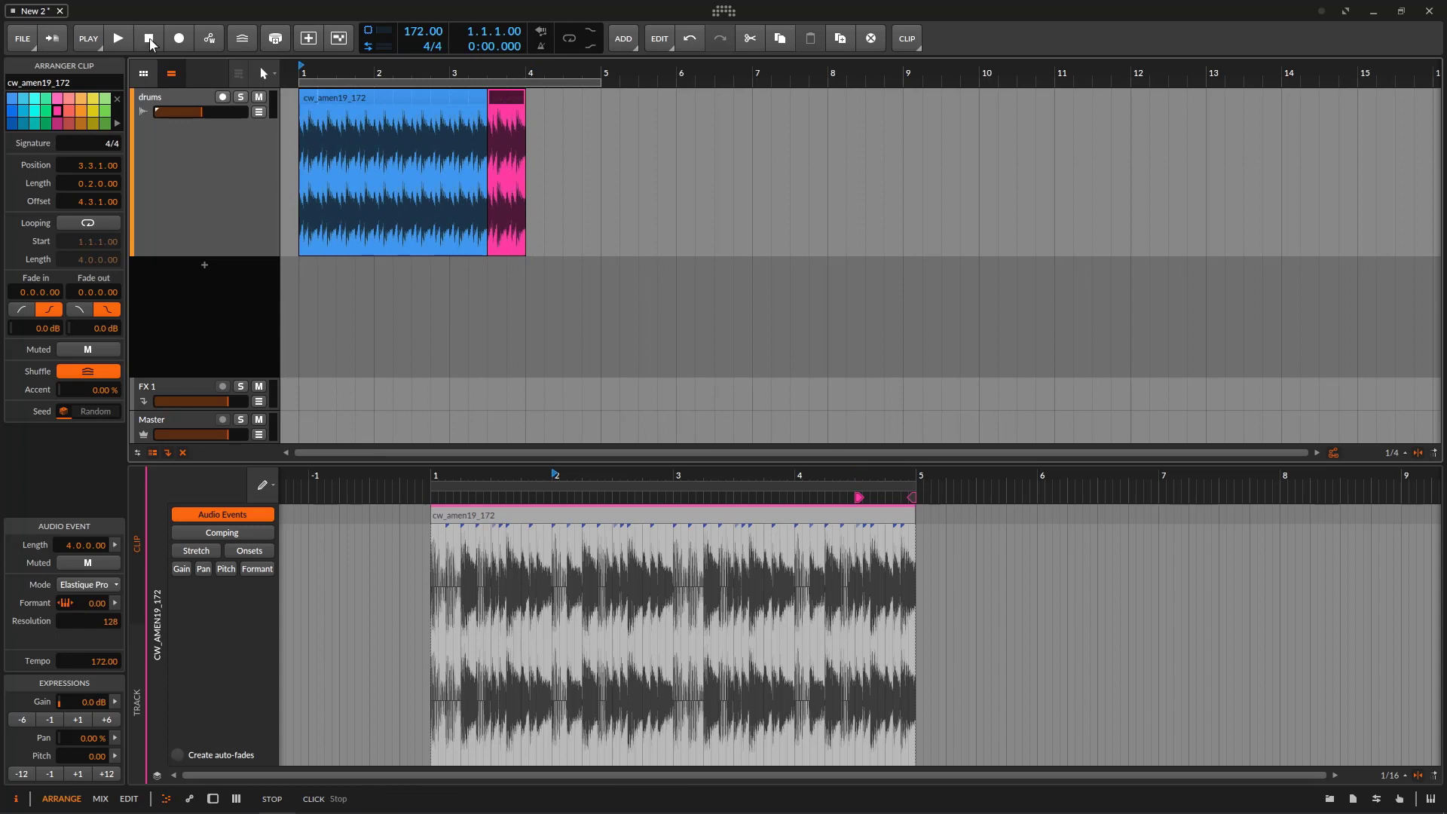
{"action": "left_click", "coordinate": [122, 42]}
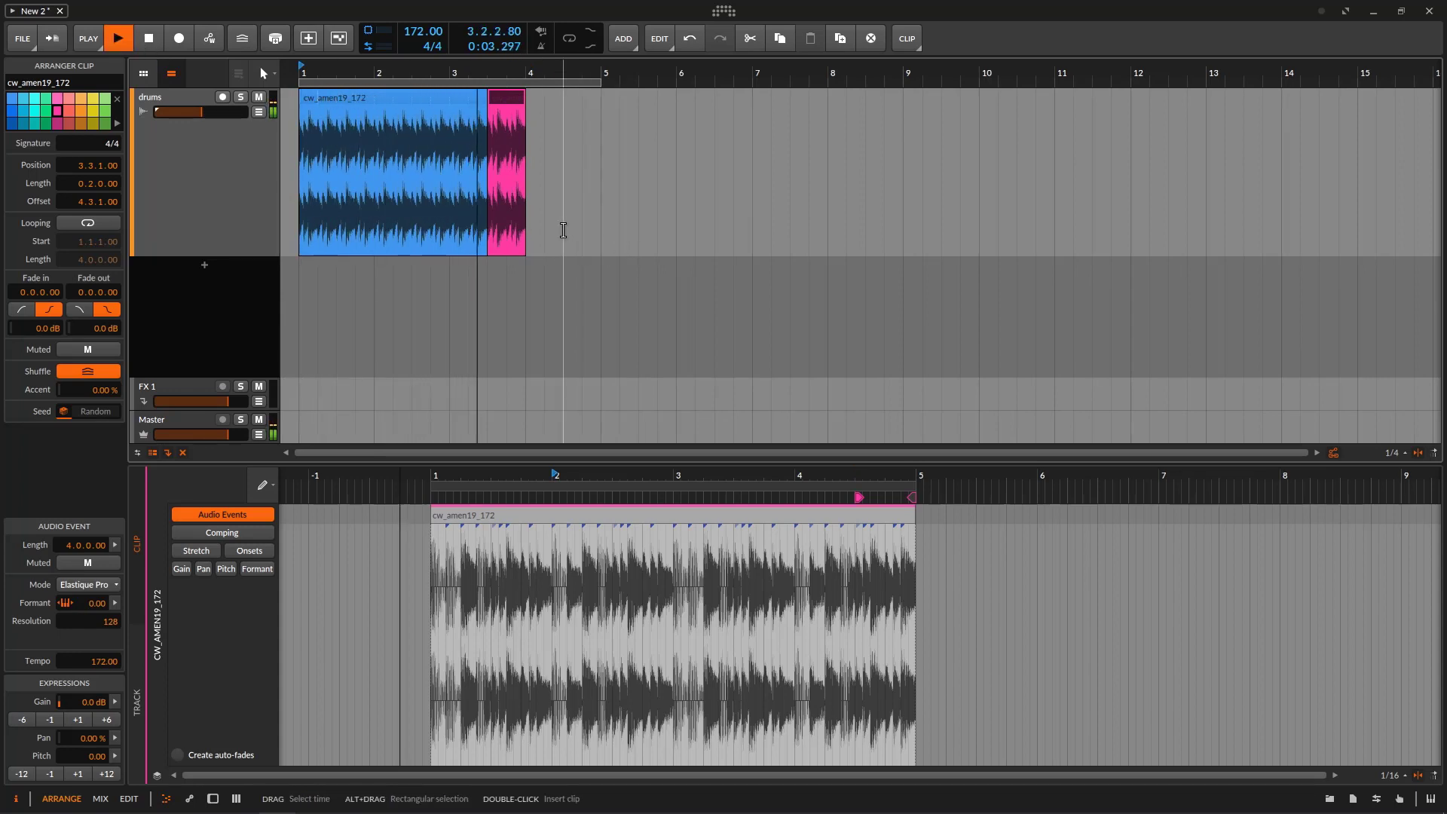
{"action": "key", "text": "space"}
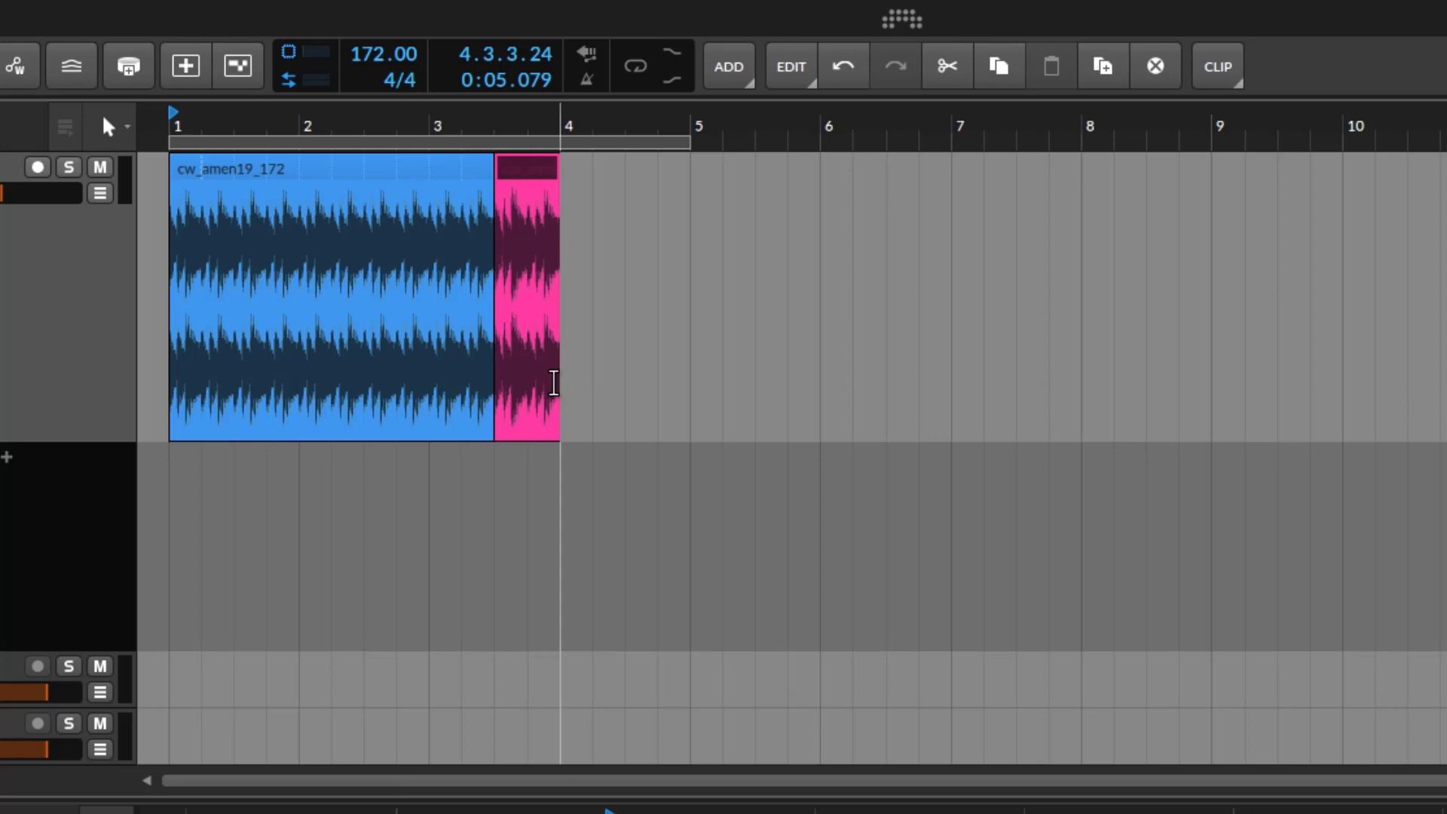
Step: Loop the pink clip out to a length of 8.3.0.00 with its loop start at 1.1.1.00, and audition it from bar 3
{"action": "left_click_drag", "start_coordinate": [554, 386], "coordinate": [1315, 406]}
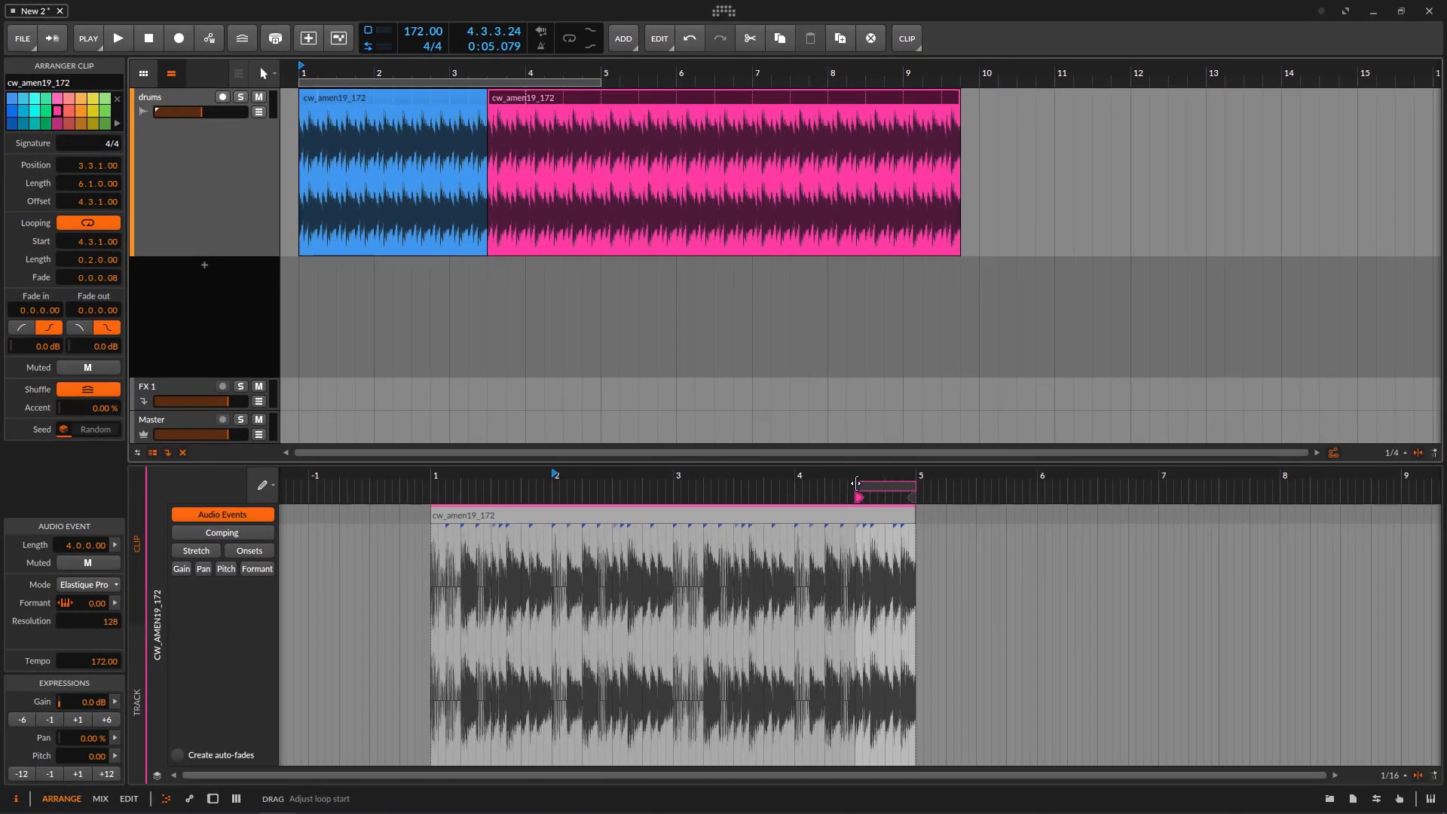
{"action": "left_click_drag", "start_coordinate": [856, 483], "coordinate": [428, 492]}
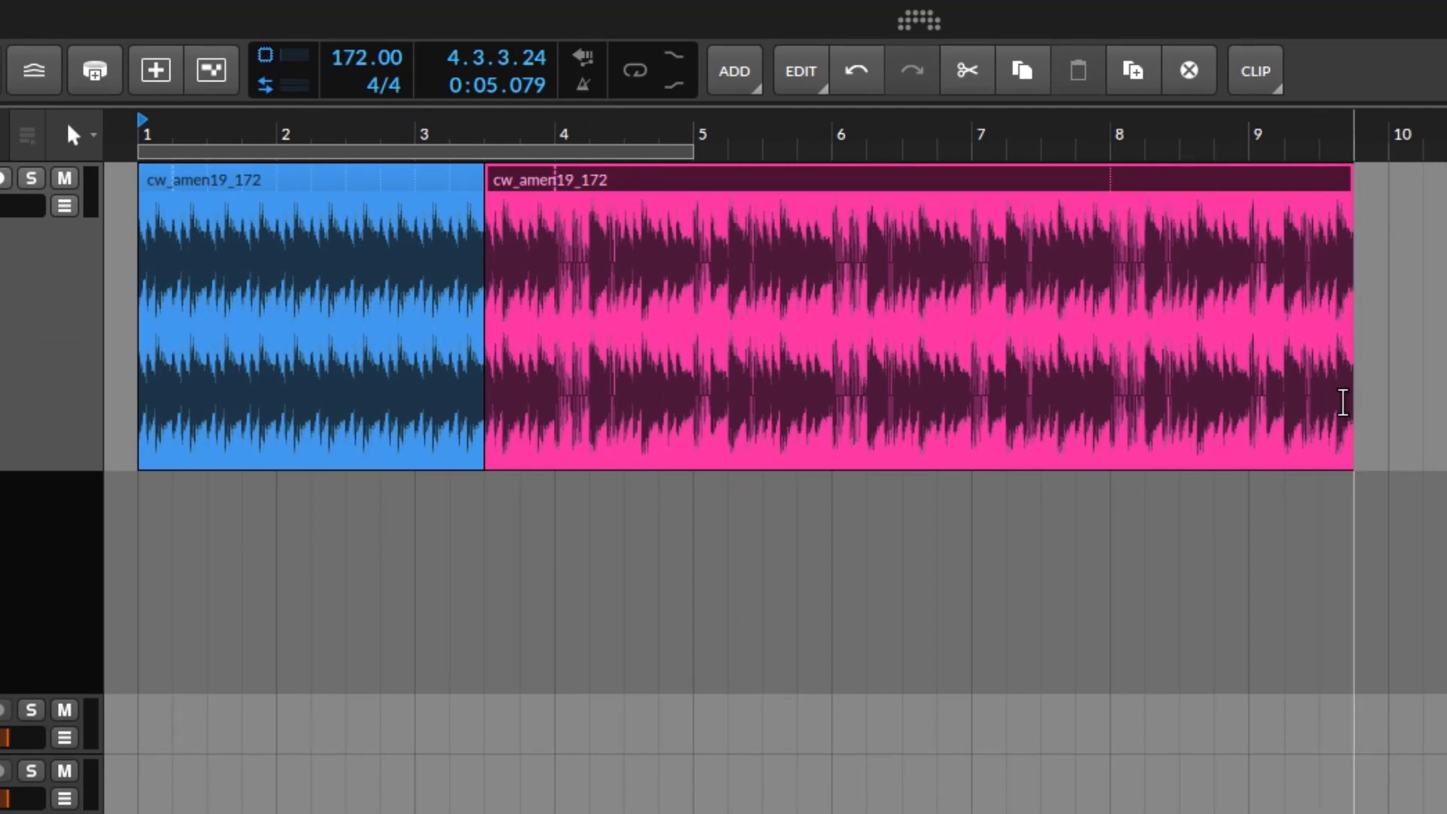
{"action": "mouse_move", "coordinate": [1351, 405]}
{"action": "left_mouse_down"}
{"action": "mouse_move", "coordinate": [1191, 284]}
{"action": "mouse_move", "coordinate": [1224, 239]}
{"action": "mouse_move", "coordinate": [1135, 232]}
{"action": "mouse_move", "coordinate": [1150, 232]}
{"action": "left_mouse_up"}
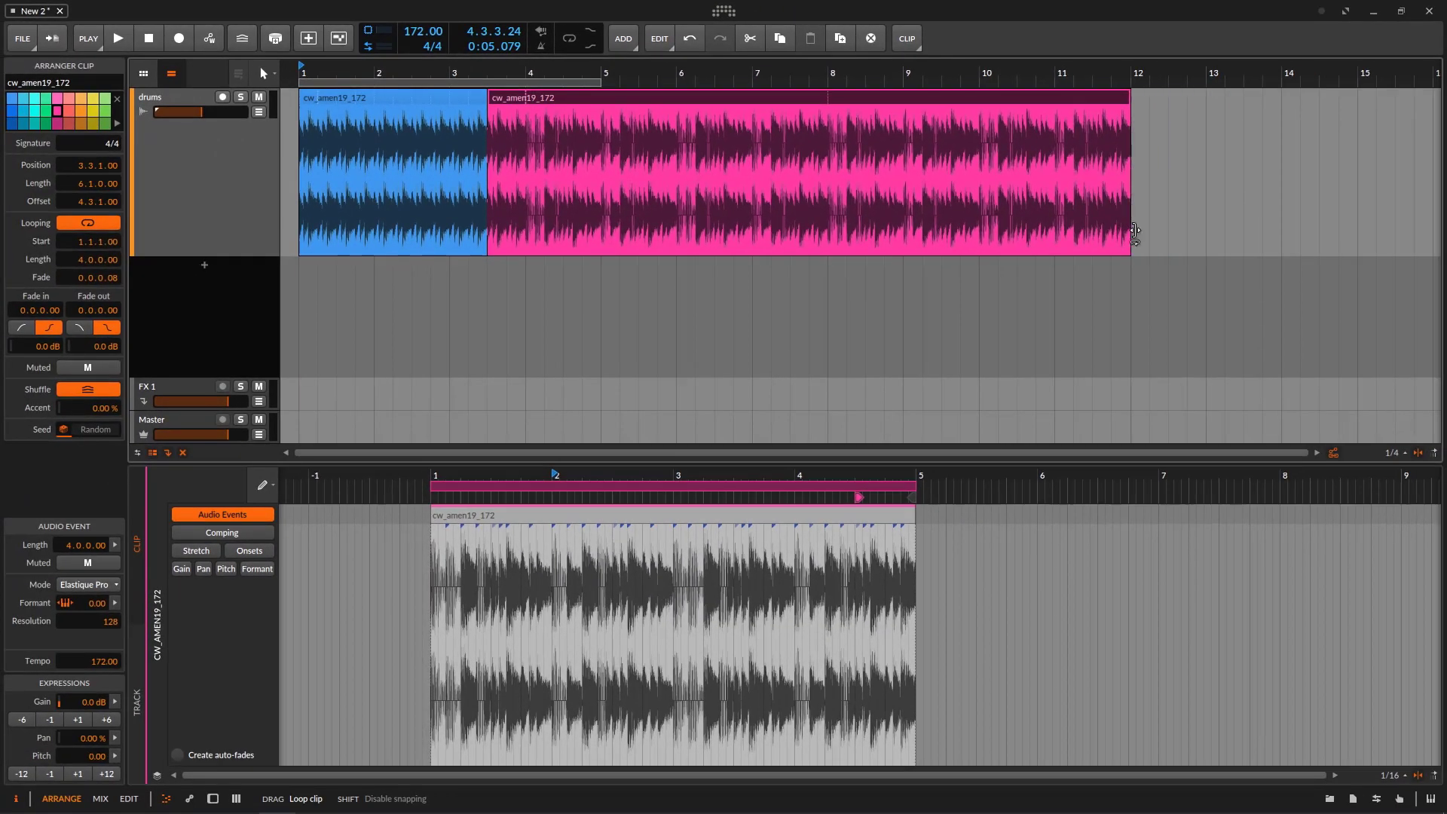
{"action": "double_click", "coordinate": [457, 73]}
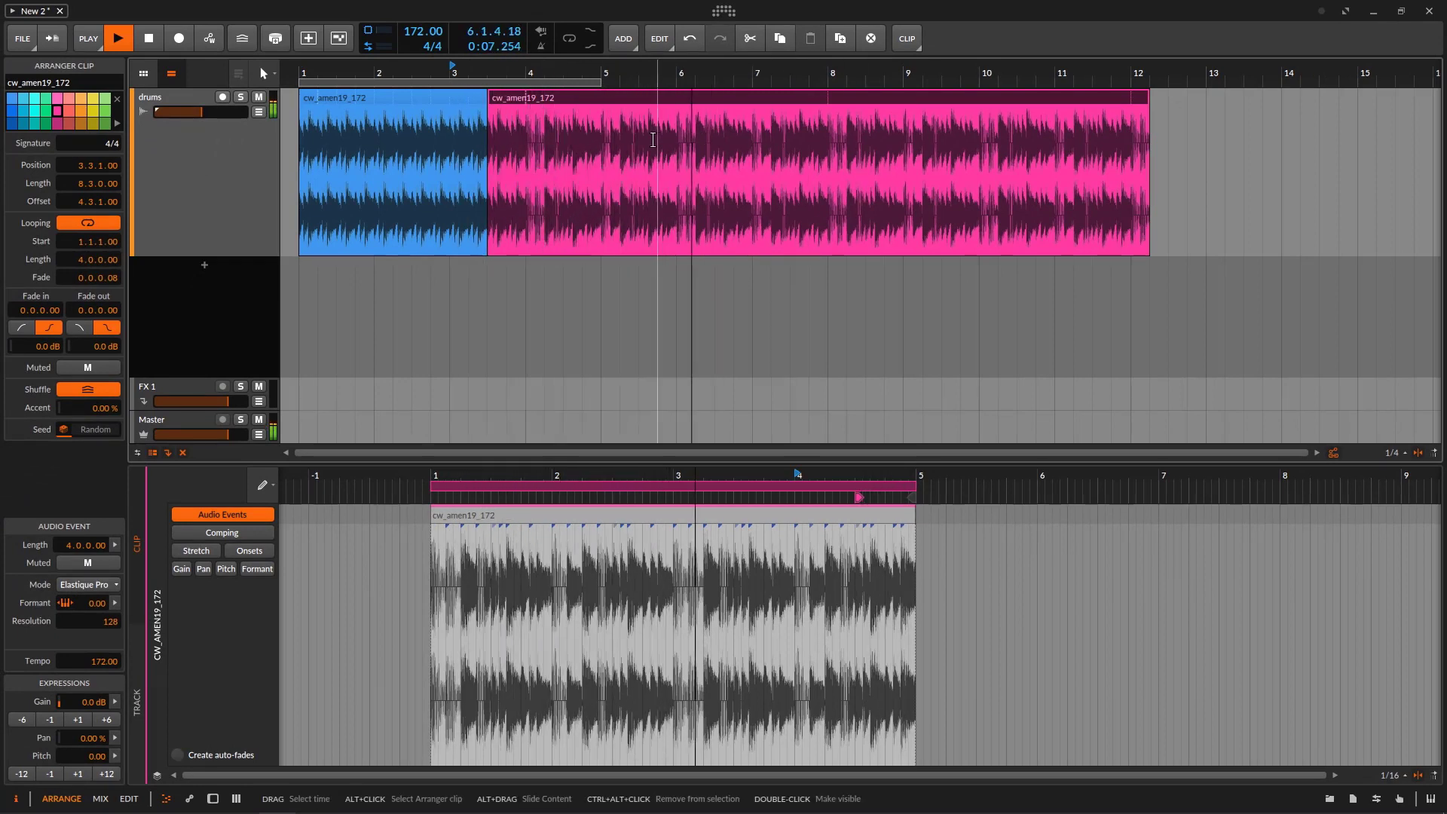
{"action": "left_click", "coordinate": [148, 38]}
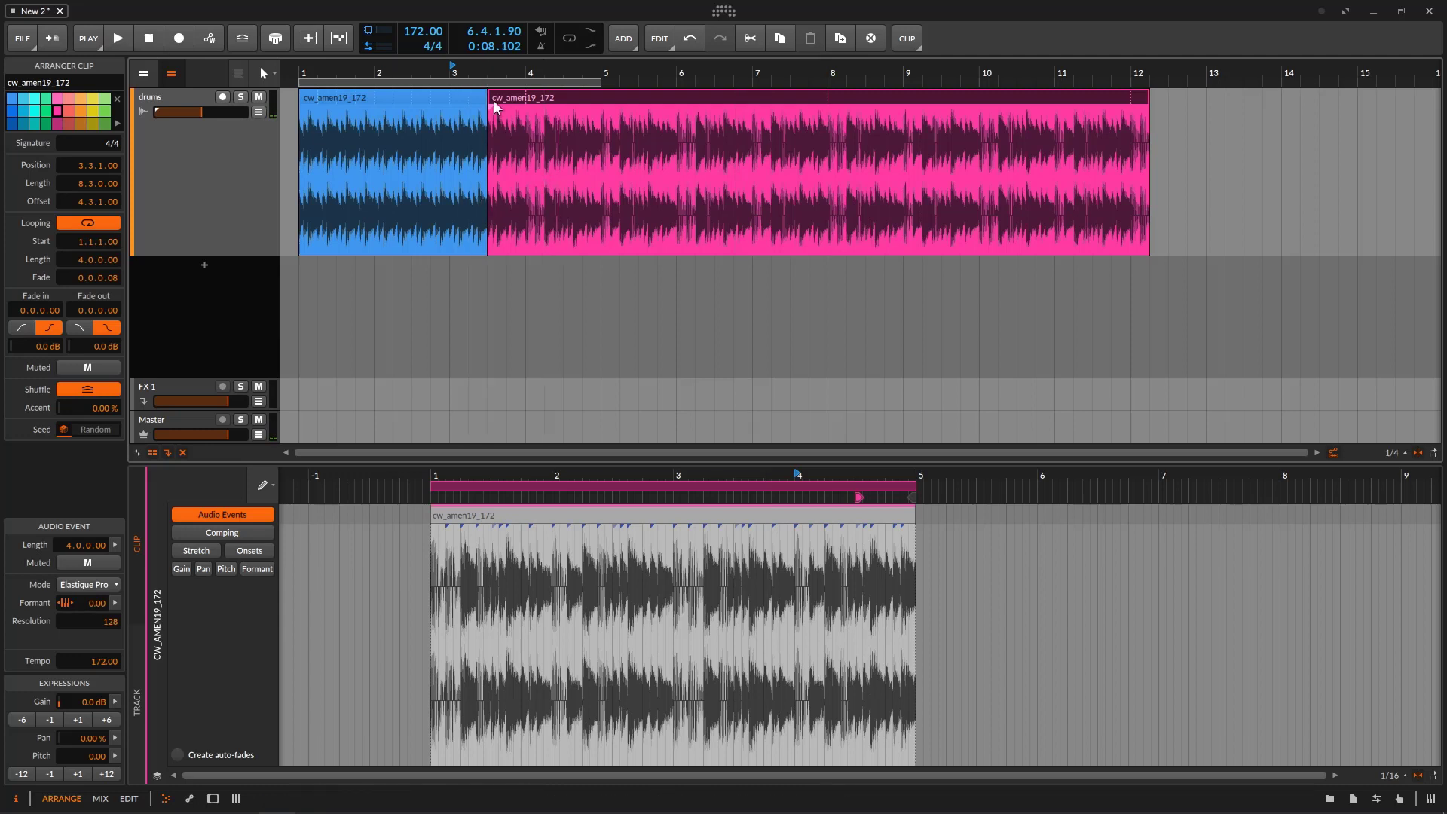
Step: Shorten the blue clip to 0.2.0.00, move the pink clip against it at 1.3.1.00, and play them from the beginning
{"action": "left_click_drag", "start_coordinate": [414, 103], "coordinate": [367, 114]}
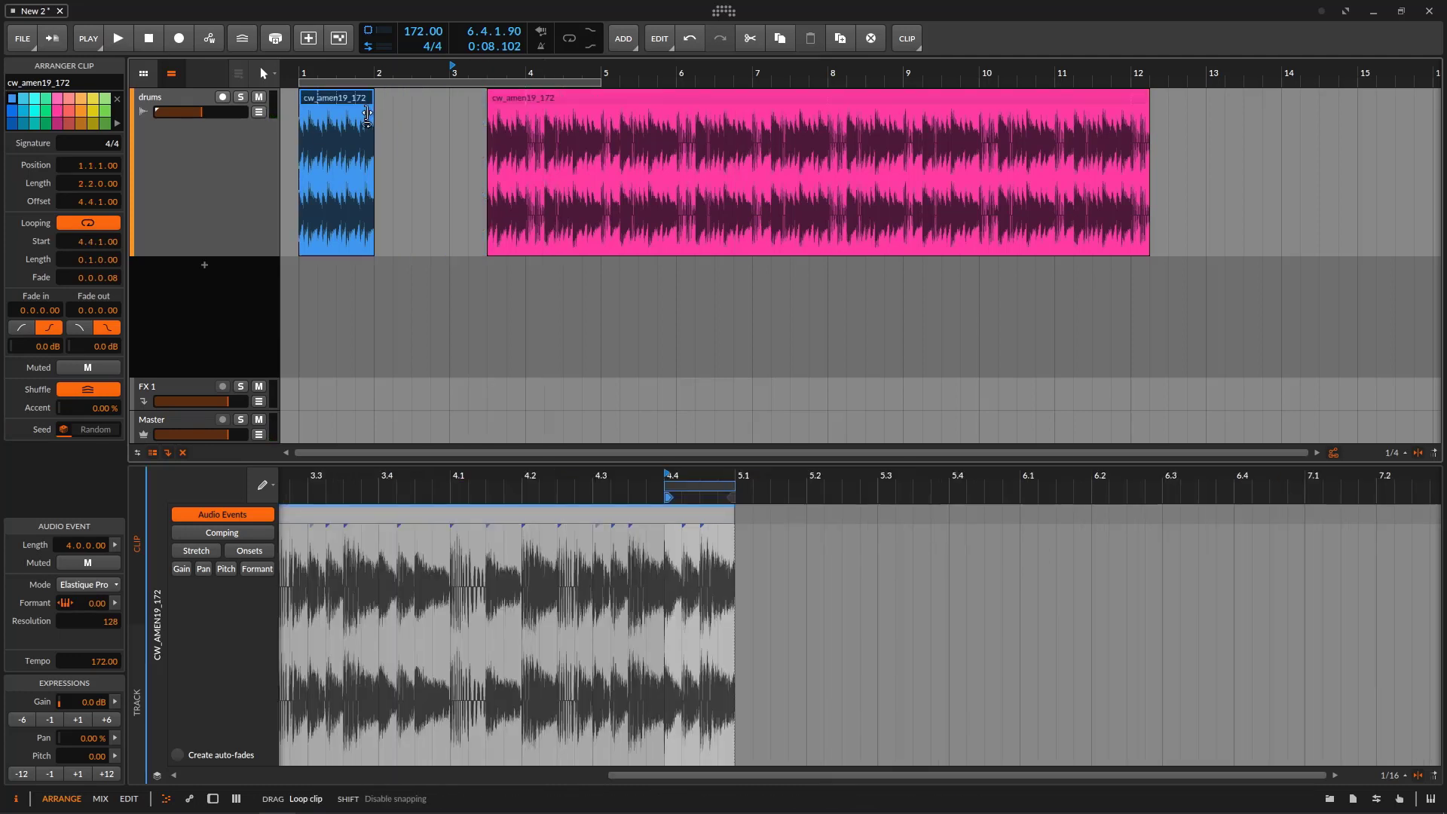
{"action": "left_click_drag", "start_coordinate": [368, 114], "coordinate": [336, 113]}
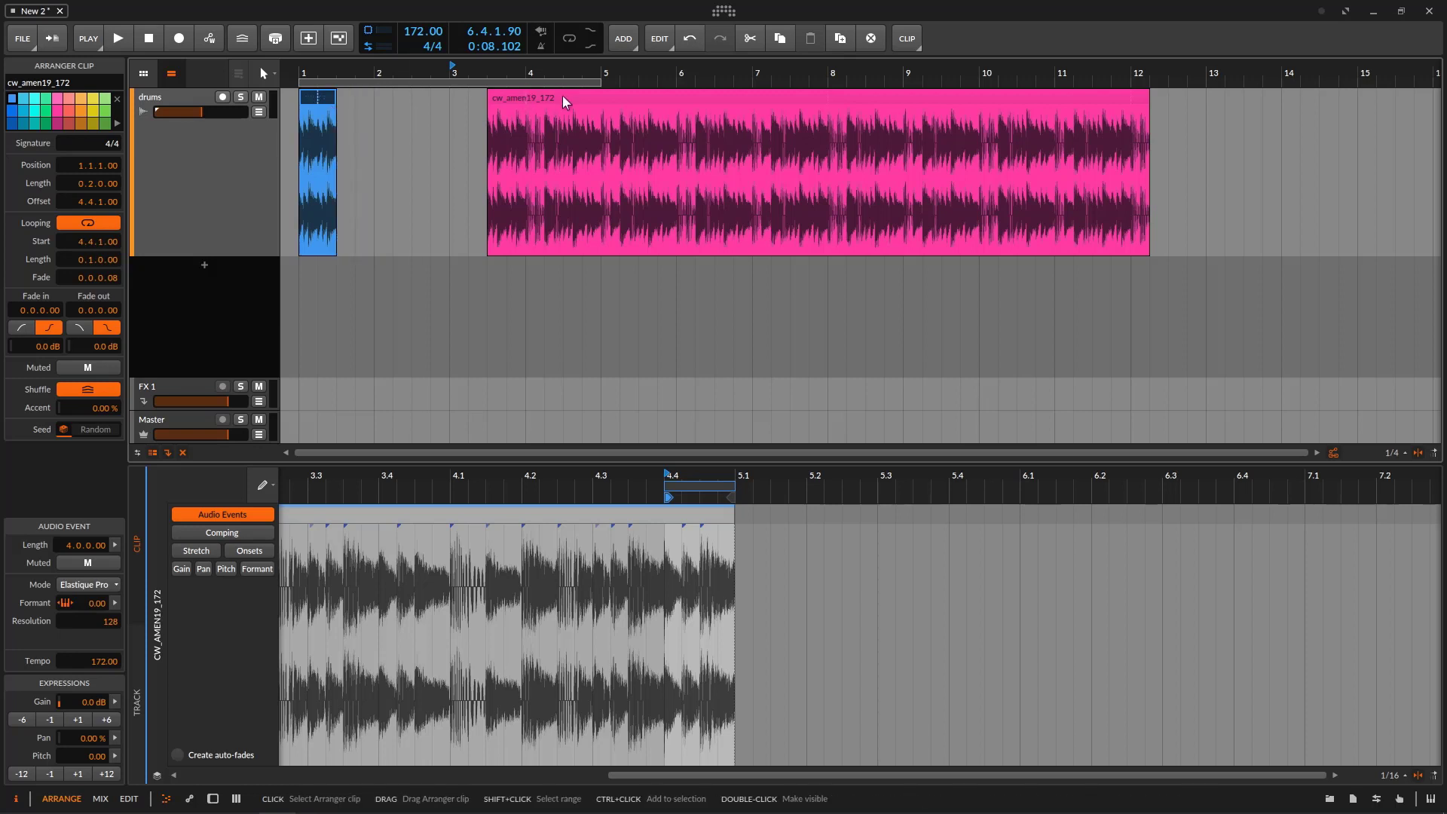
{"action": "left_click_drag", "start_coordinate": [563, 95], "coordinate": [409, 102]}
{"action": "left_click", "coordinate": [151, 40]}
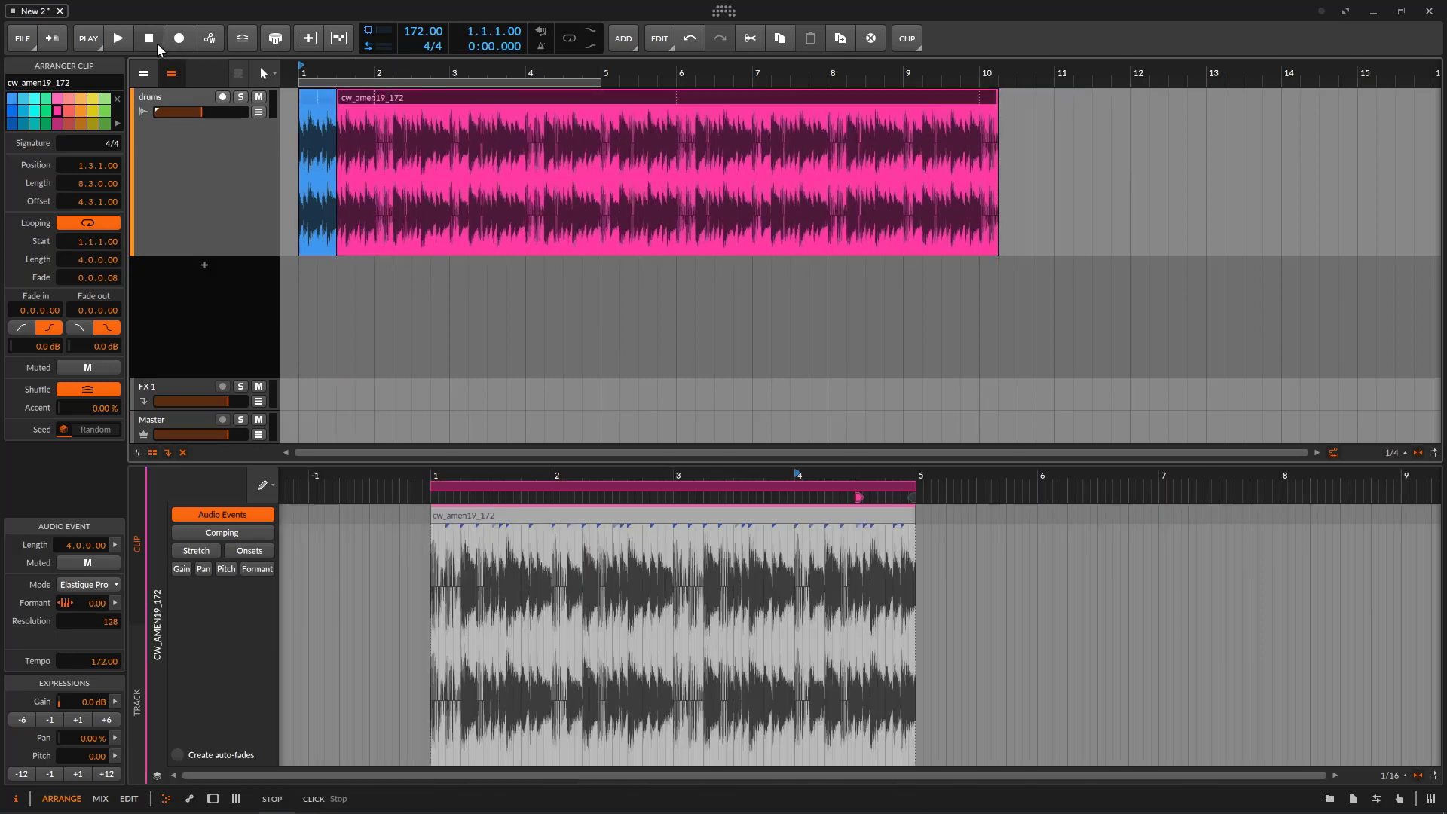
{"action": "left_click", "coordinate": [119, 39]}
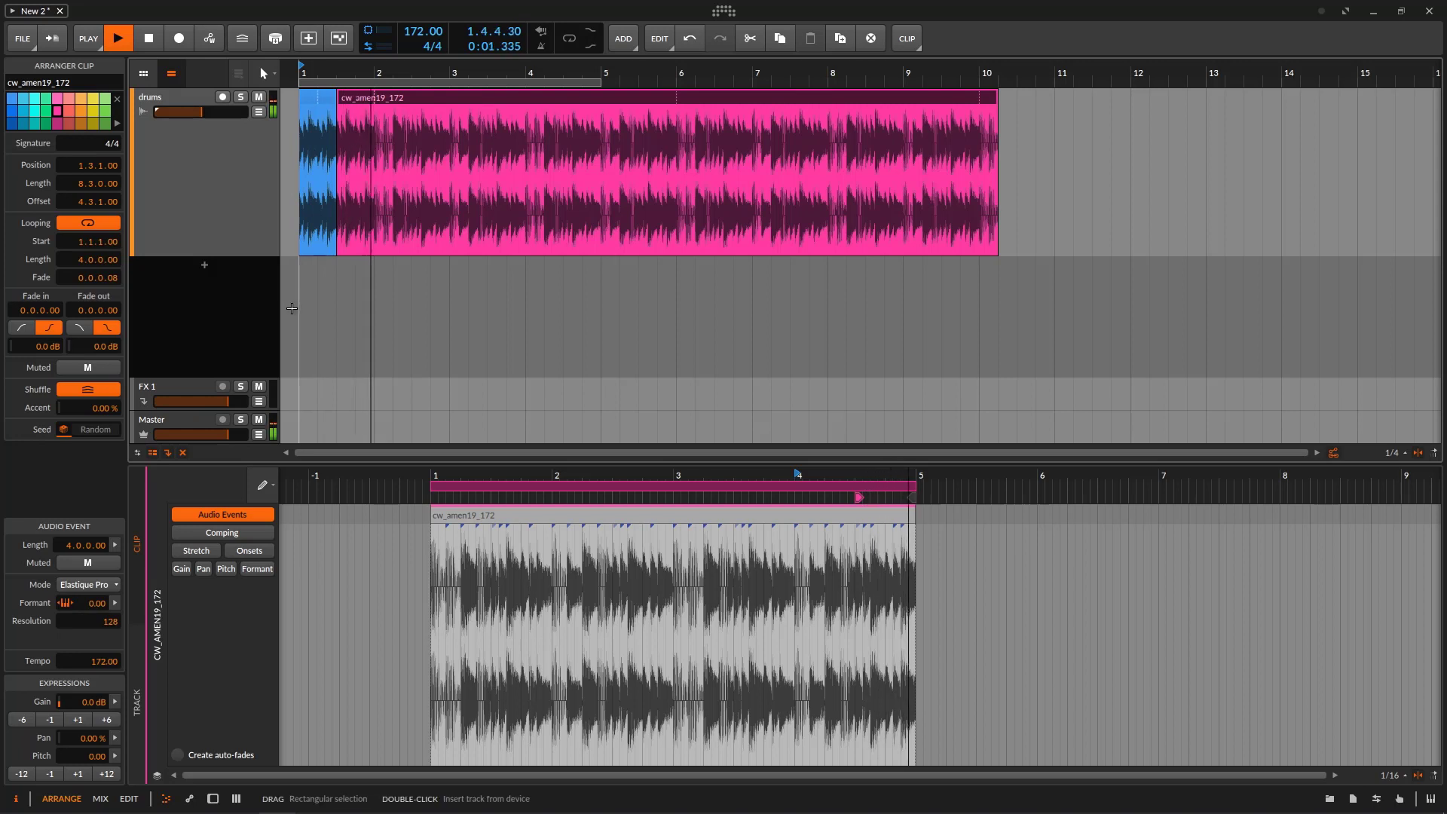
{"action": "left_click", "coordinate": [150, 43]}
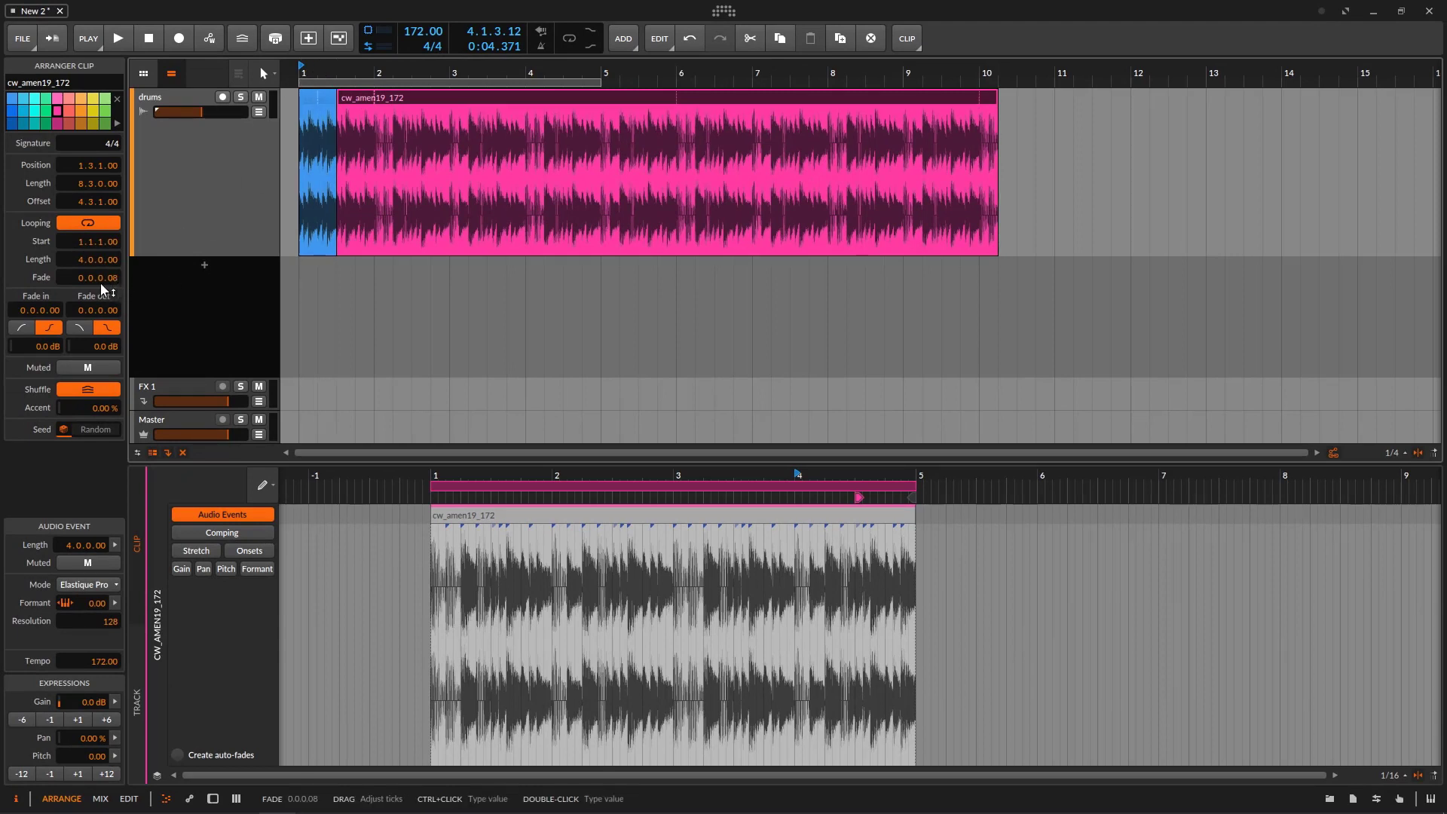
Step: Set the pink clip's loop fade to 0.3.0.00 and inspect the crossfade at its loop end
{"action": "left_click_drag", "start_coordinate": [355, 73], "coordinate": [482, 129]}
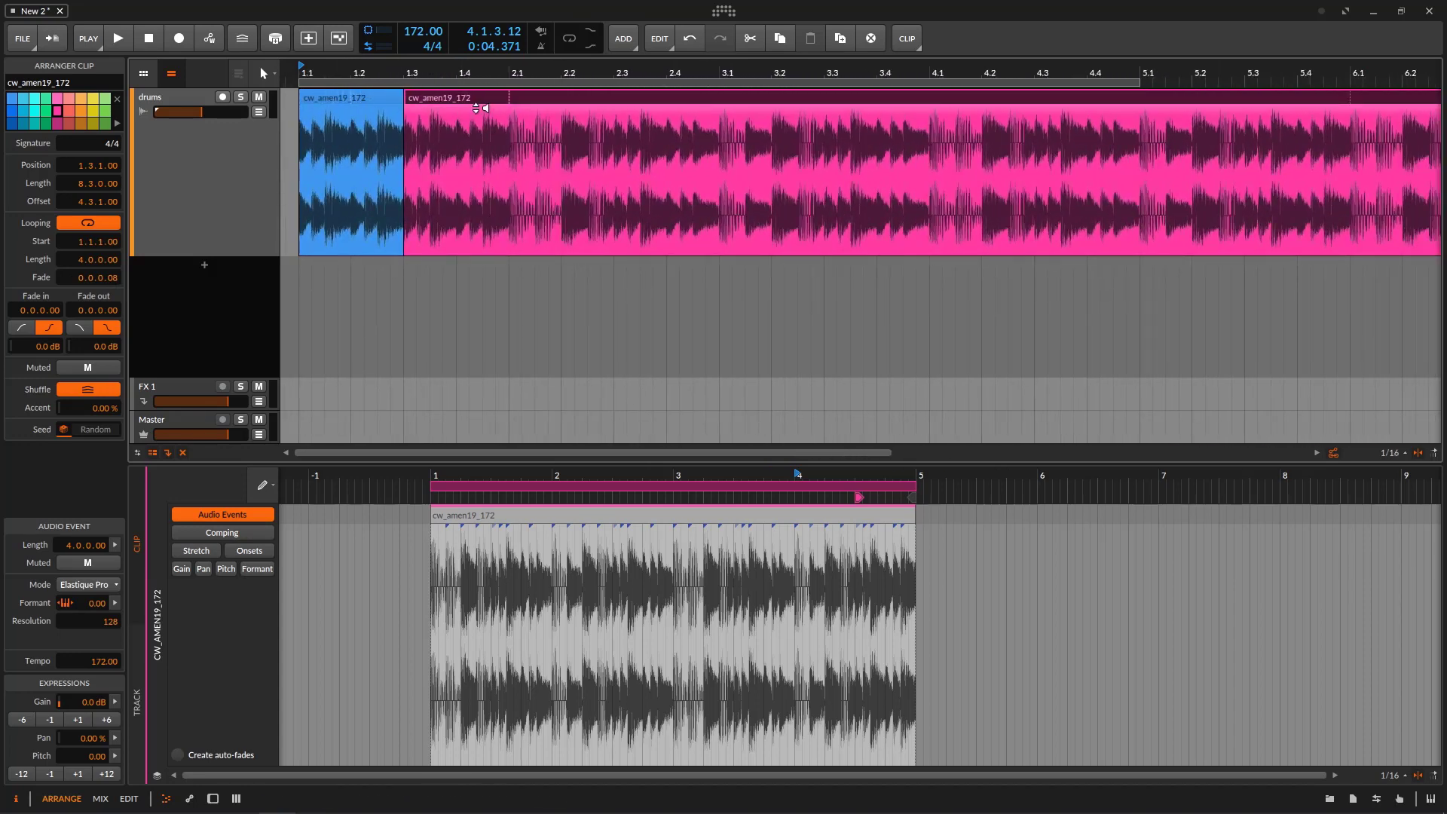
{"action": "left_click", "coordinate": [531, 98]}
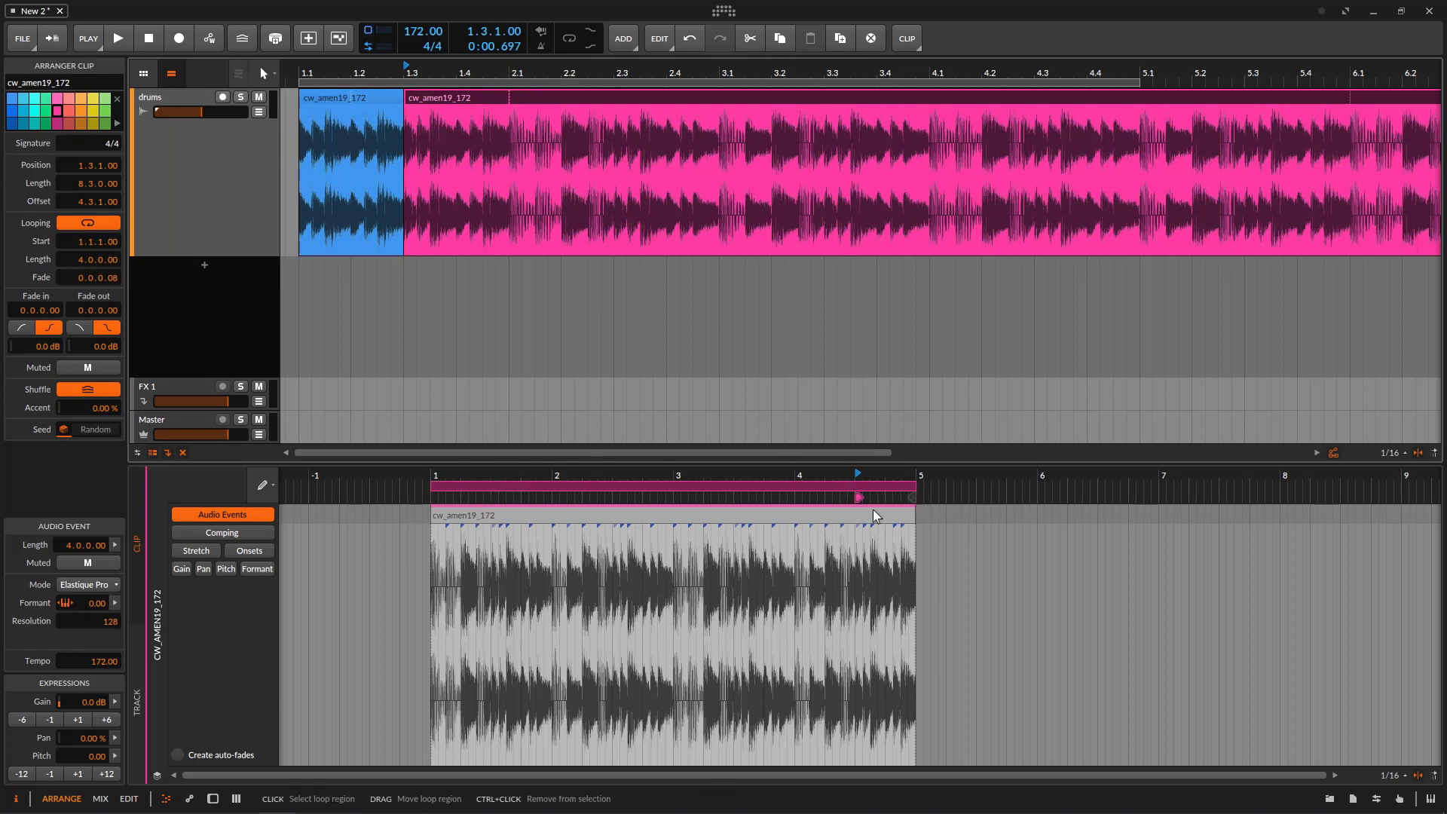
{"action": "left_click_drag", "start_coordinate": [901, 486], "coordinate": [908, 508]}
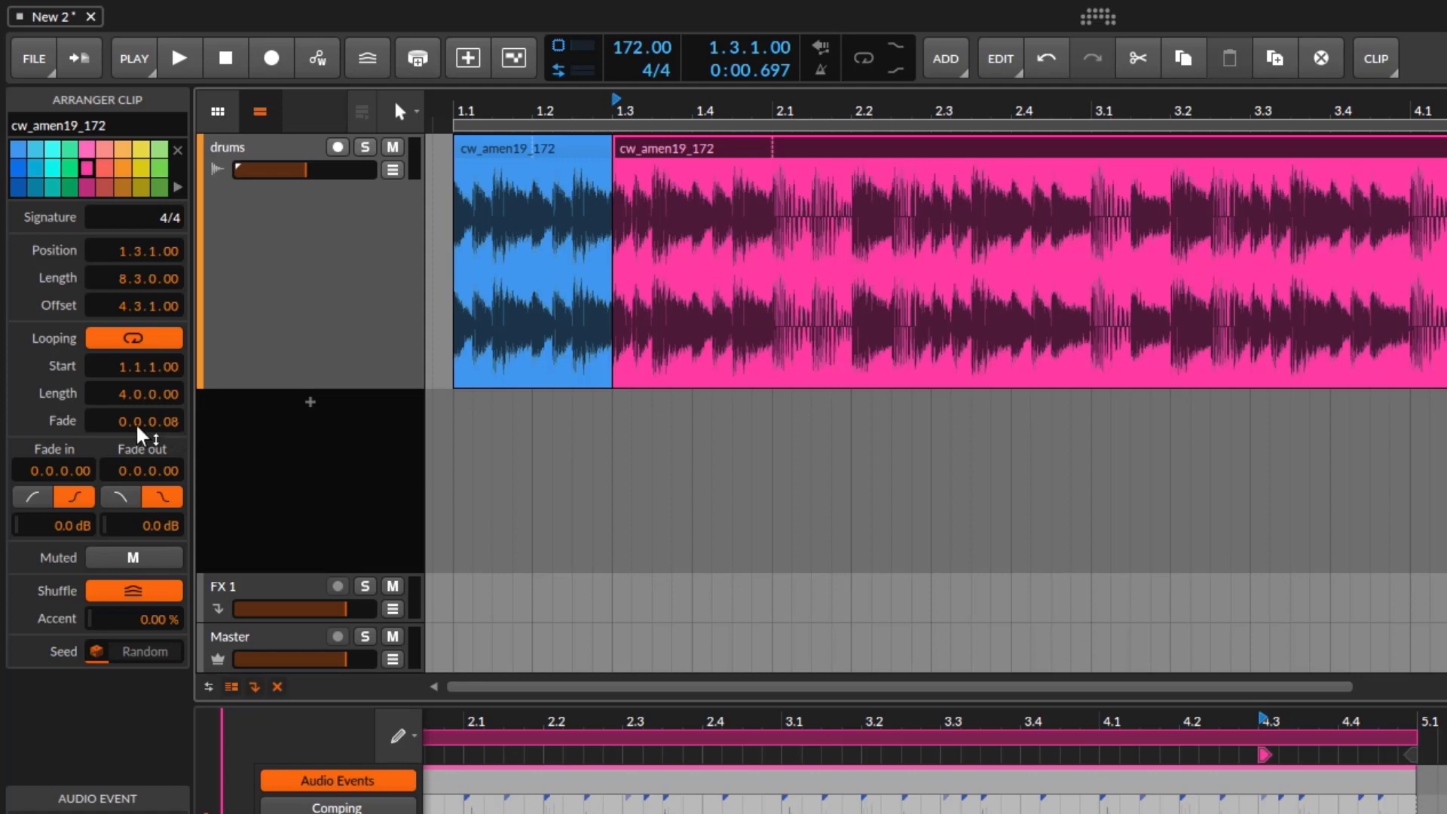
{"action": "mouse_move", "coordinate": [123, 421]}
{"action": "left_mouse_down"}
{"action": "mouse_move", "coordinate": [123, 446]}
{"action": "mouse_move", "coordinate": [139, 401]}
{"action": "left_mouse_up"}
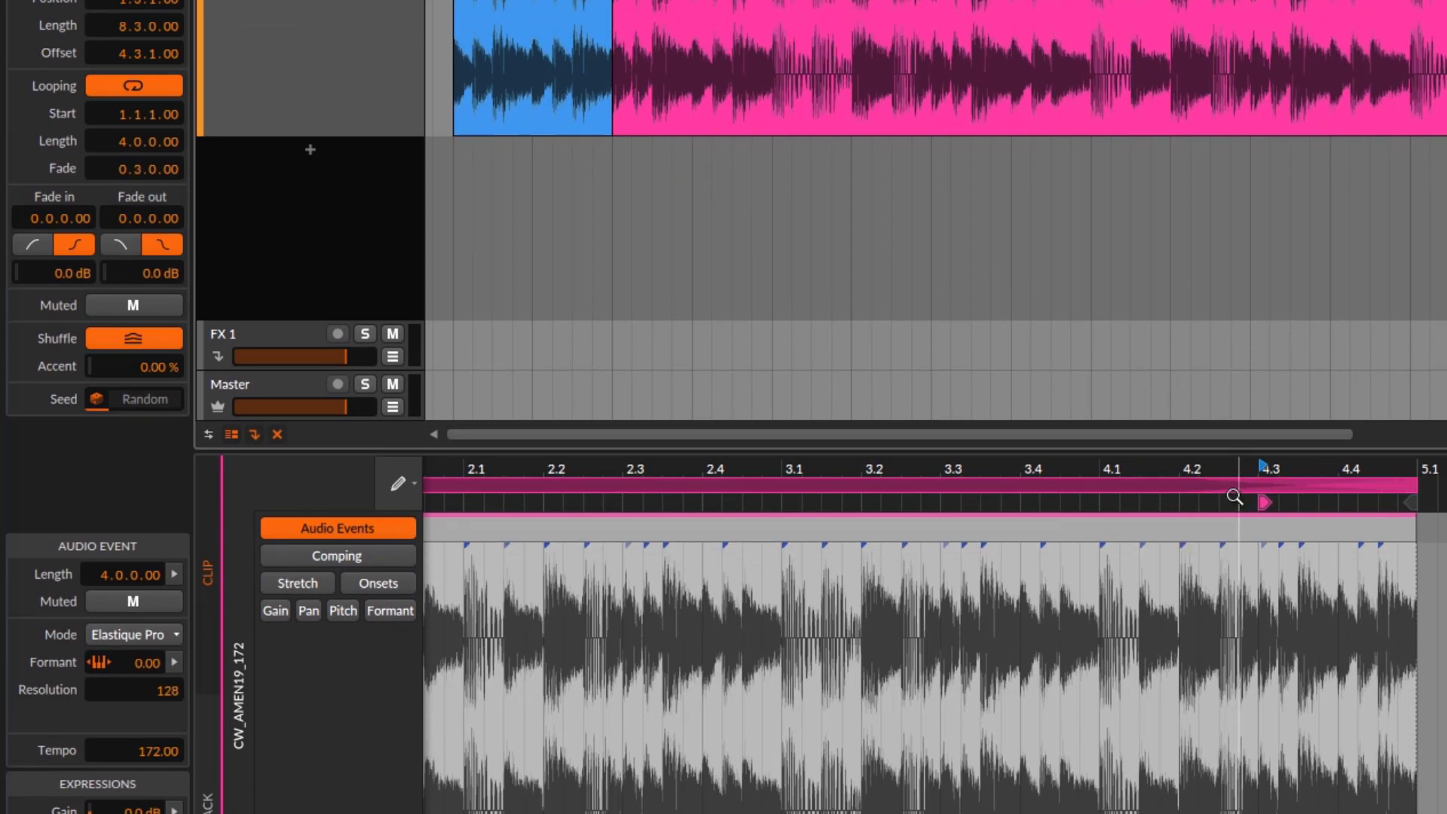
{"action": "left_click_drag", "start_coordinate": [1159, 467], "coordinate": [1200, 501]}
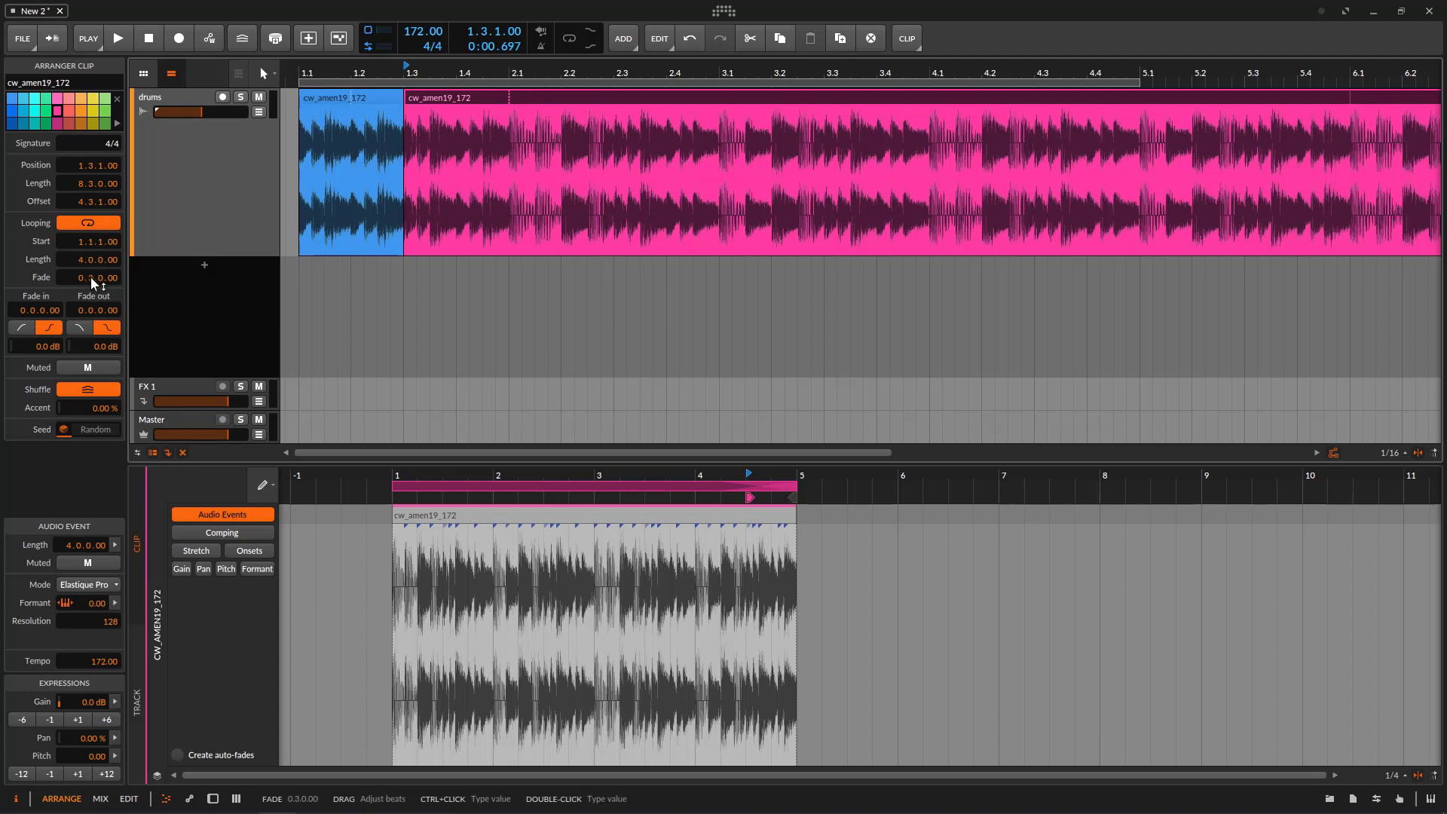
Step: Set the pink clip's loop fade to 0.3.2.00 and audition the arrangement from the beginning
{"action": "left_click_drag", "start_coordinate": [90, 277], "coordinate": [90, 290]}
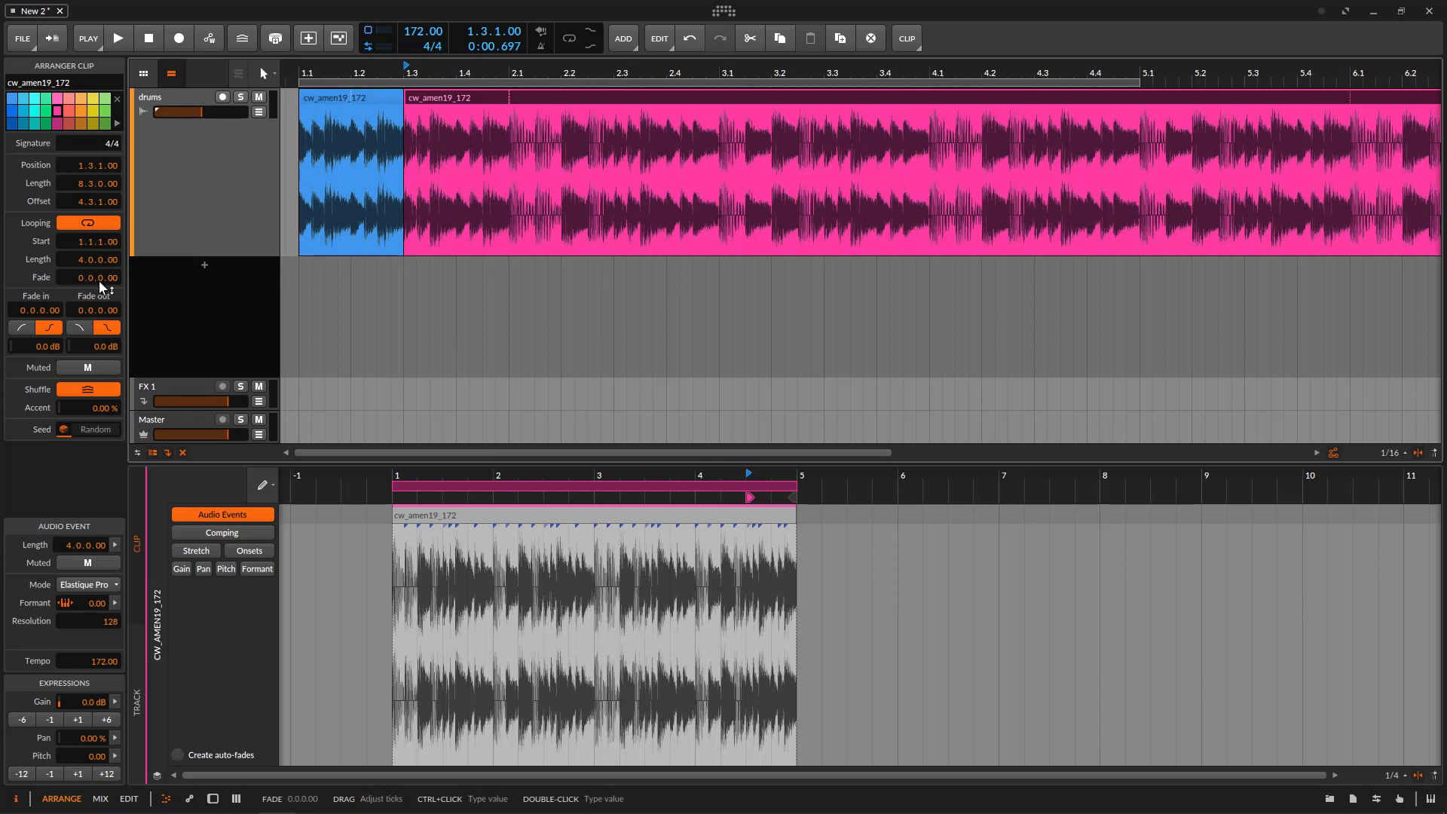
{"action": "left_click_drag", "start_coordinate": [100, 278], "coordinate": [100, 260]}
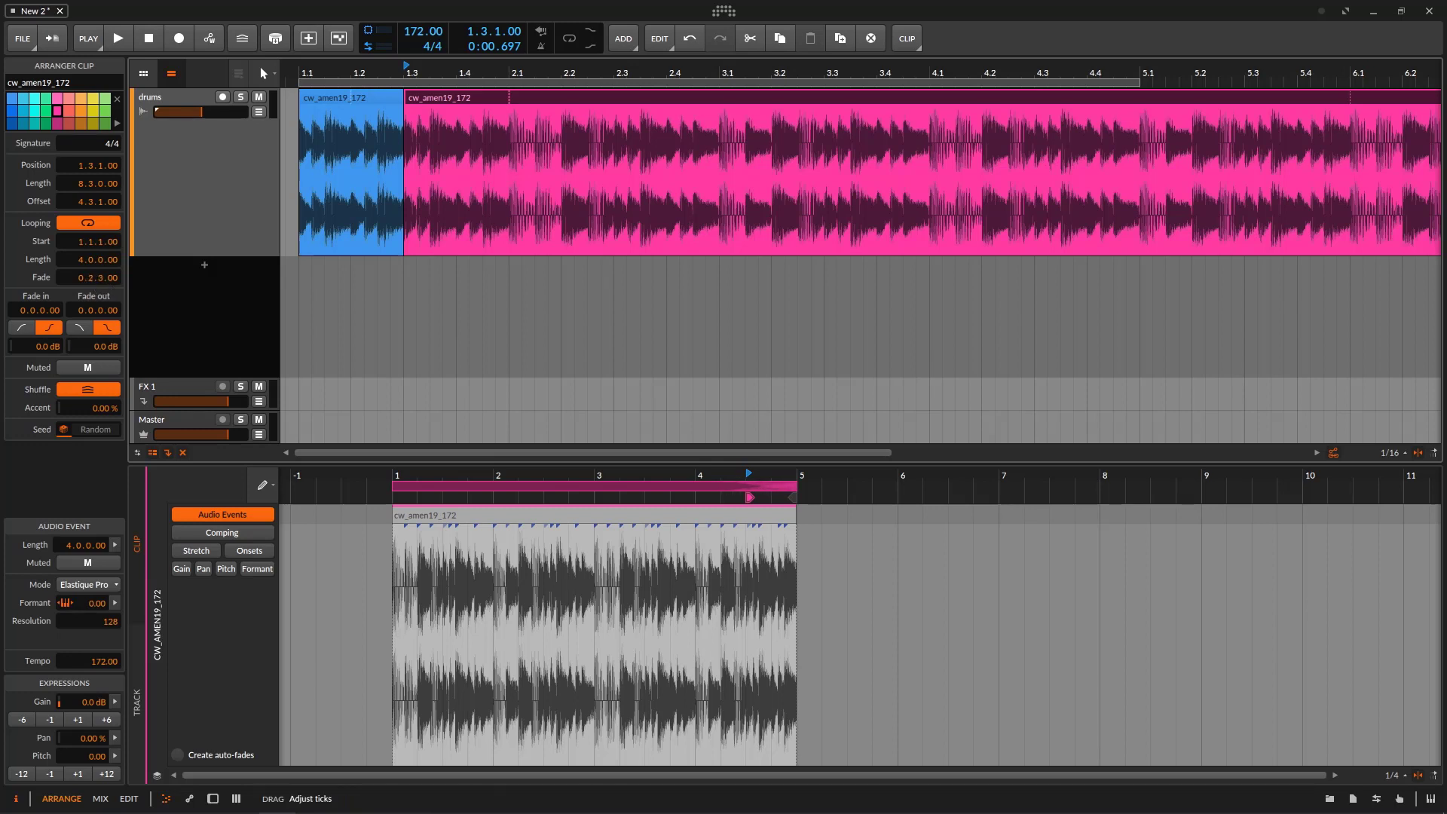
{"action": "left_click_drag", "start_coordinate": [101, 277], "coordinate": [155, 56]}
{"action": "left_click", "coordinate": [155, 41]}
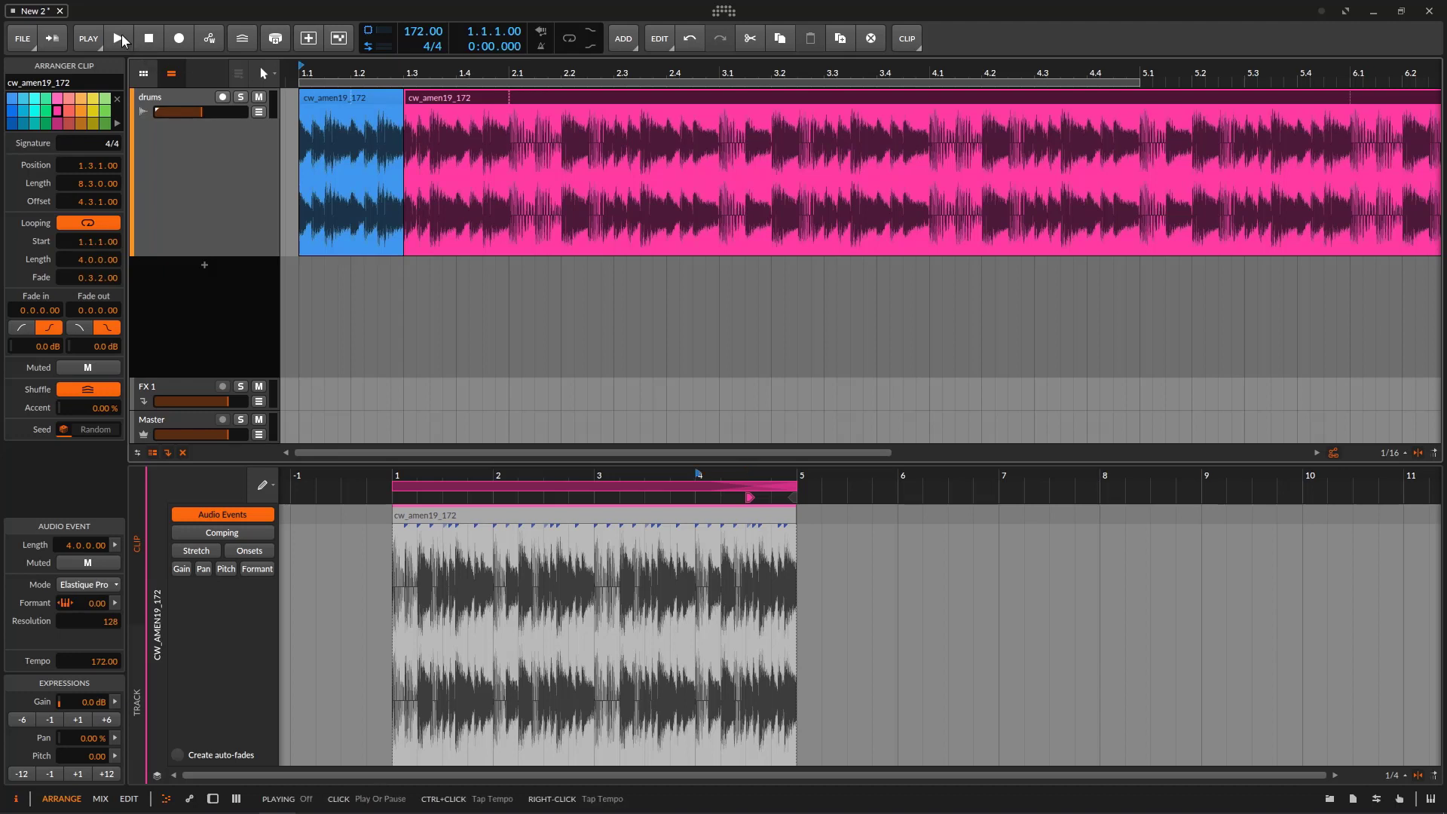
{"action": "left_click", "coordinate": [120, 35]}
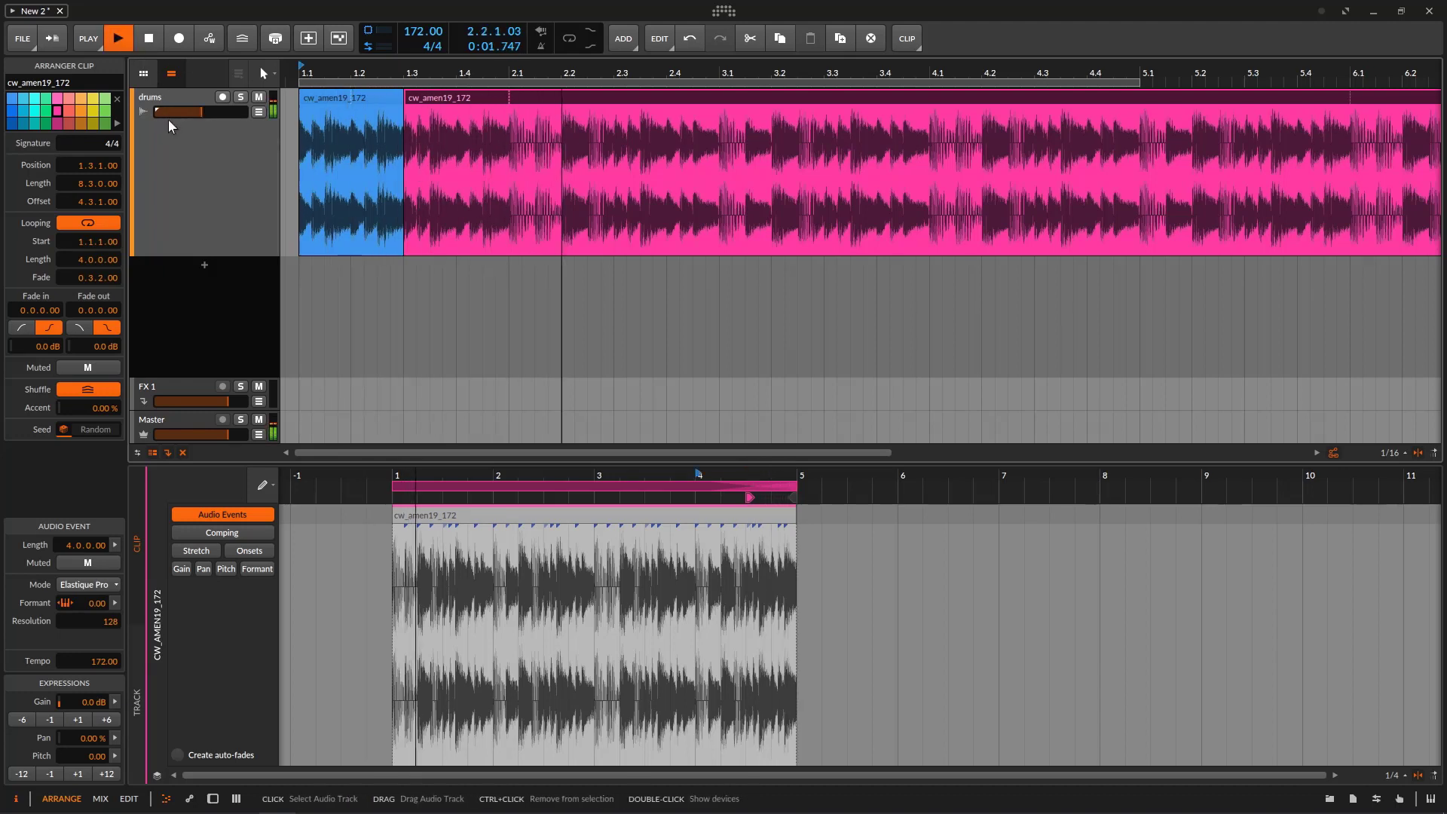
{"action": "left_click", "coordinate": [154, 42]}
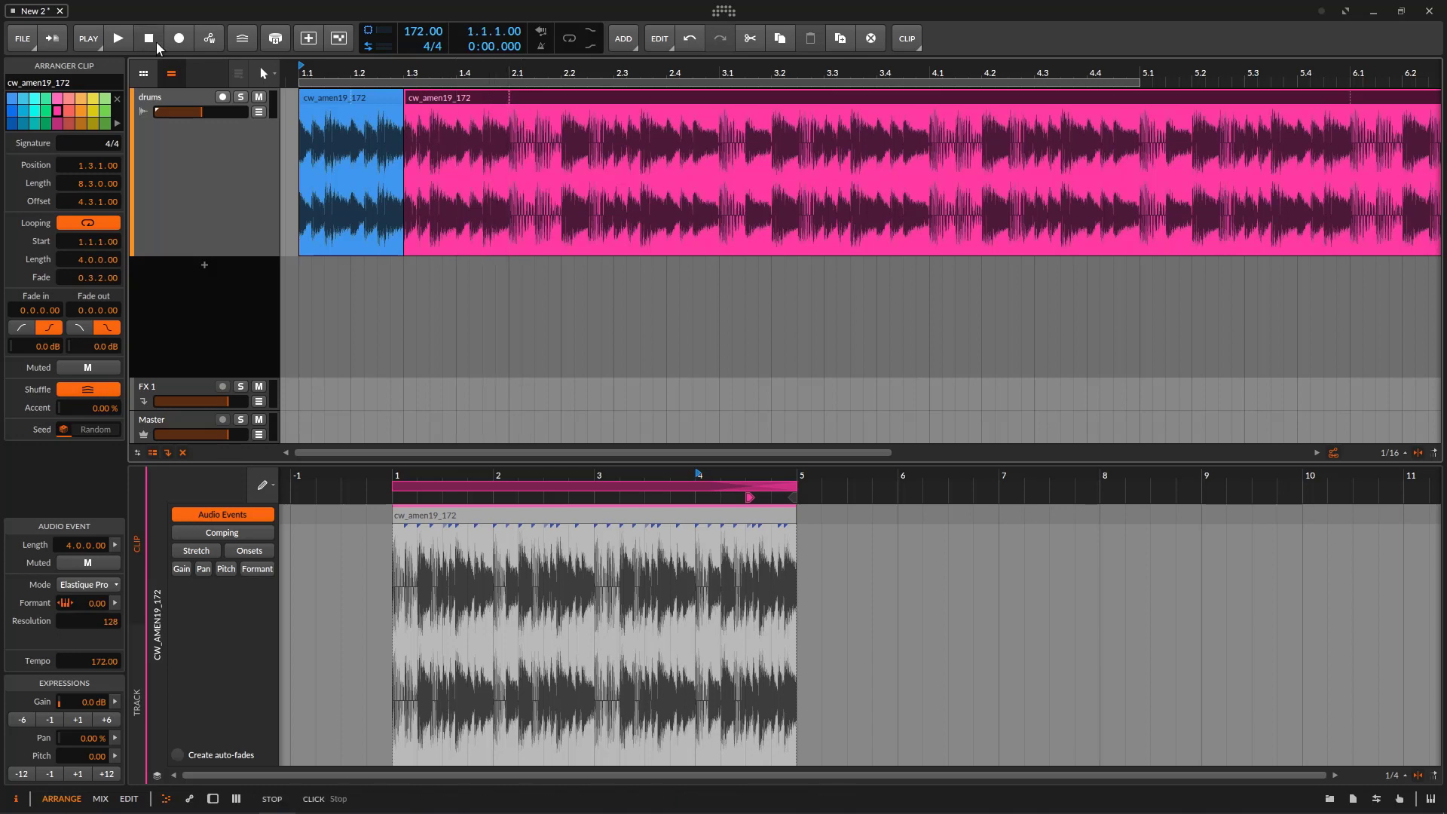
Step: Play the arrangement from the start into bar 8 to hear the pink clip's crossfaded loop
{"action": "left_click", "coordinate": [119, 40]}
{"action": "left_click_drag", "start_coordinate": [534, 71], "coordinate": [400, 66]}
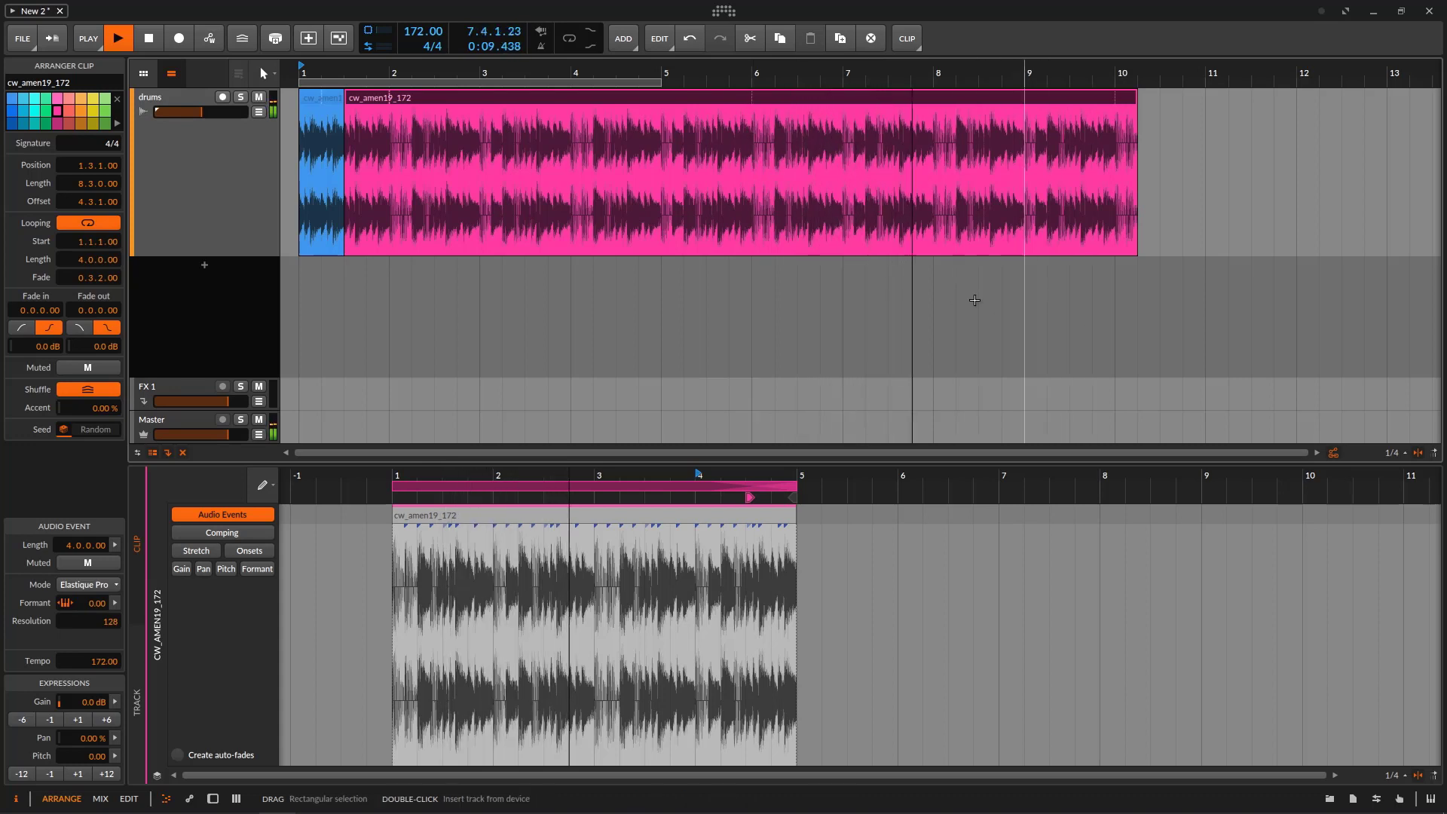
{"action": "key", "text": "space"}
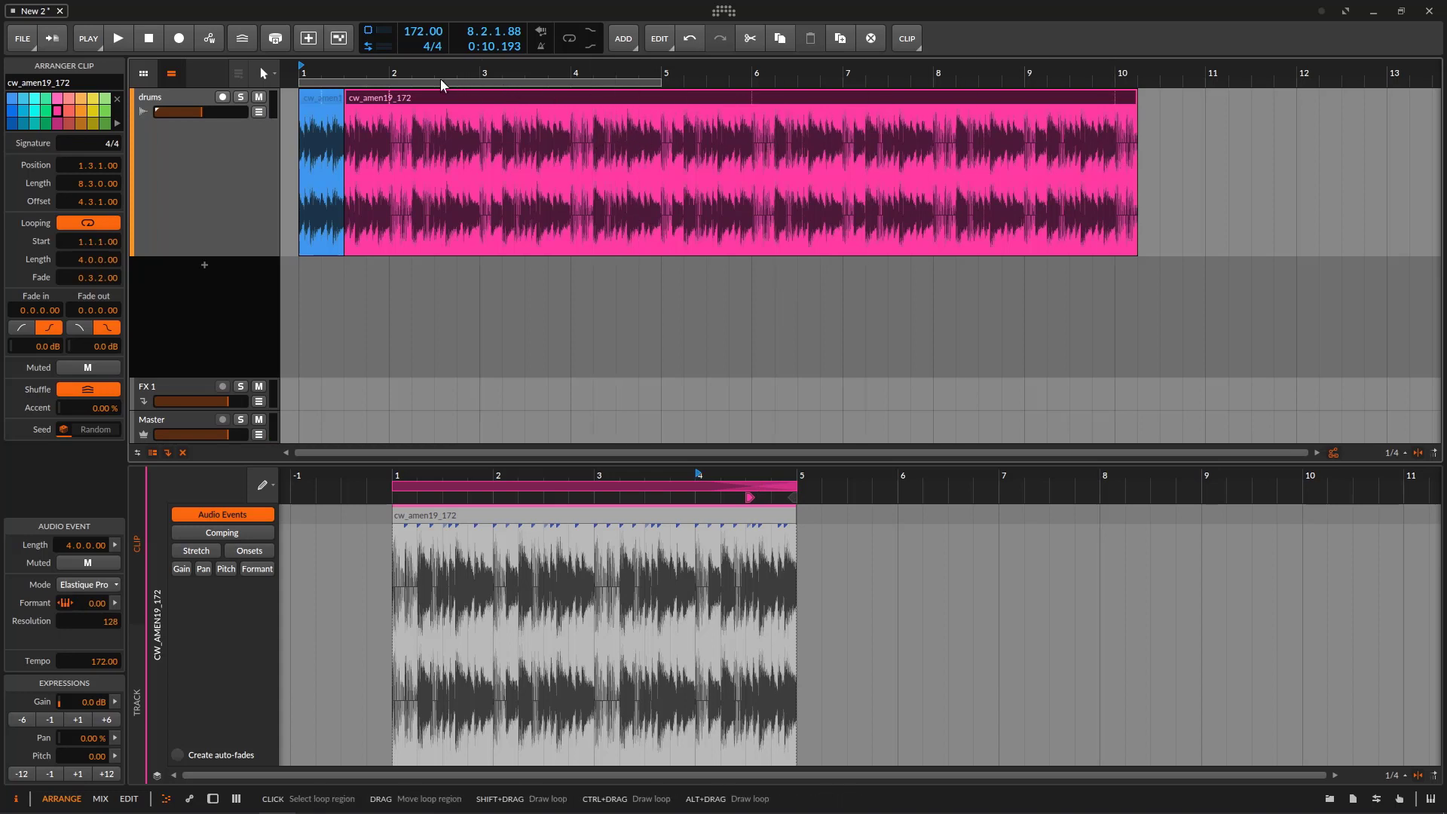
Step: Set the blue clip's loop fade to 0.0.3.08 and audition the arrangement from bar 1
{"action": "left_click", "coordinate": [318, 96]}
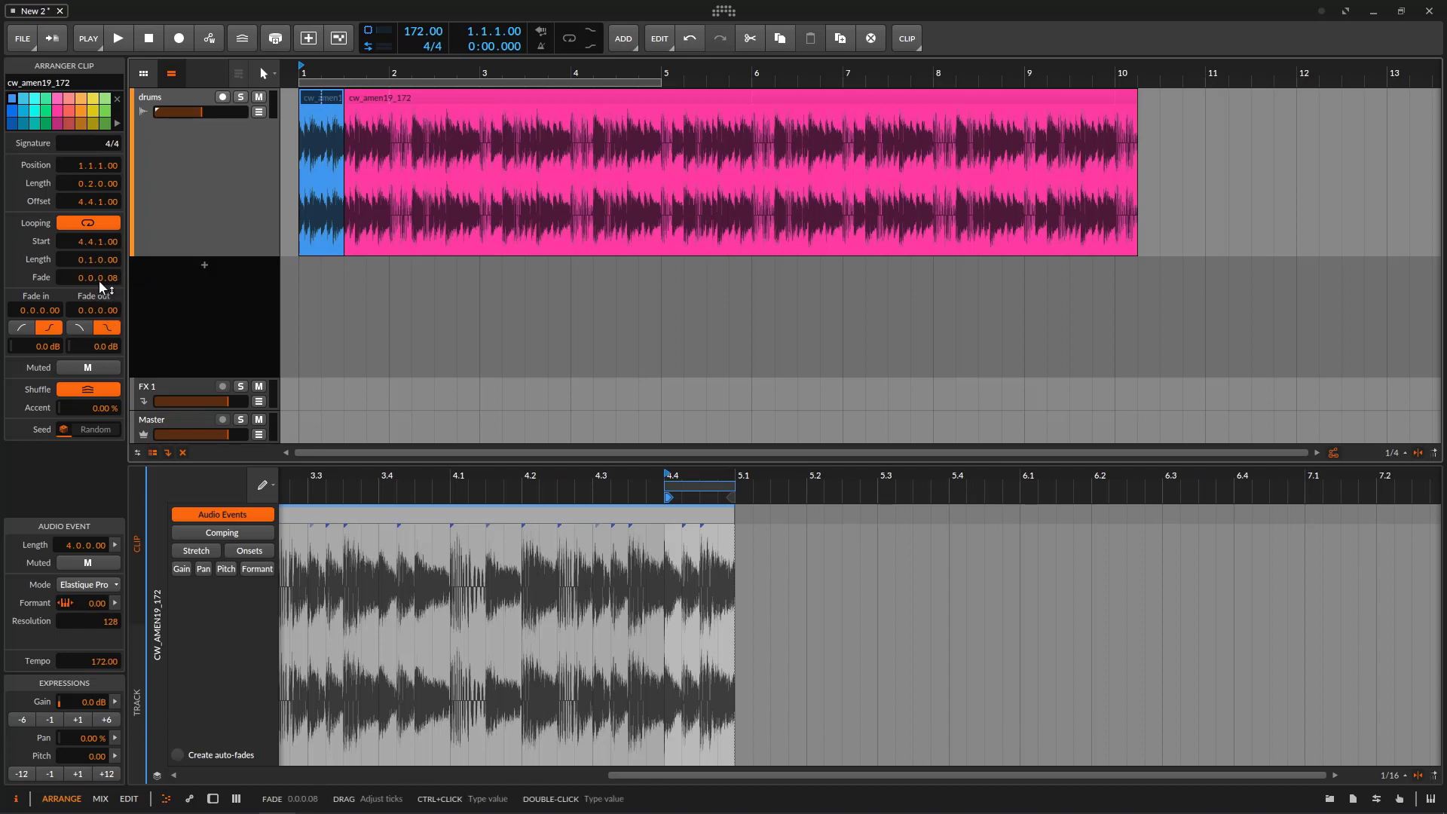
{"action": "left_click_drag", "start_coordinate": [98, 279], "coordinate": [98, 268]}
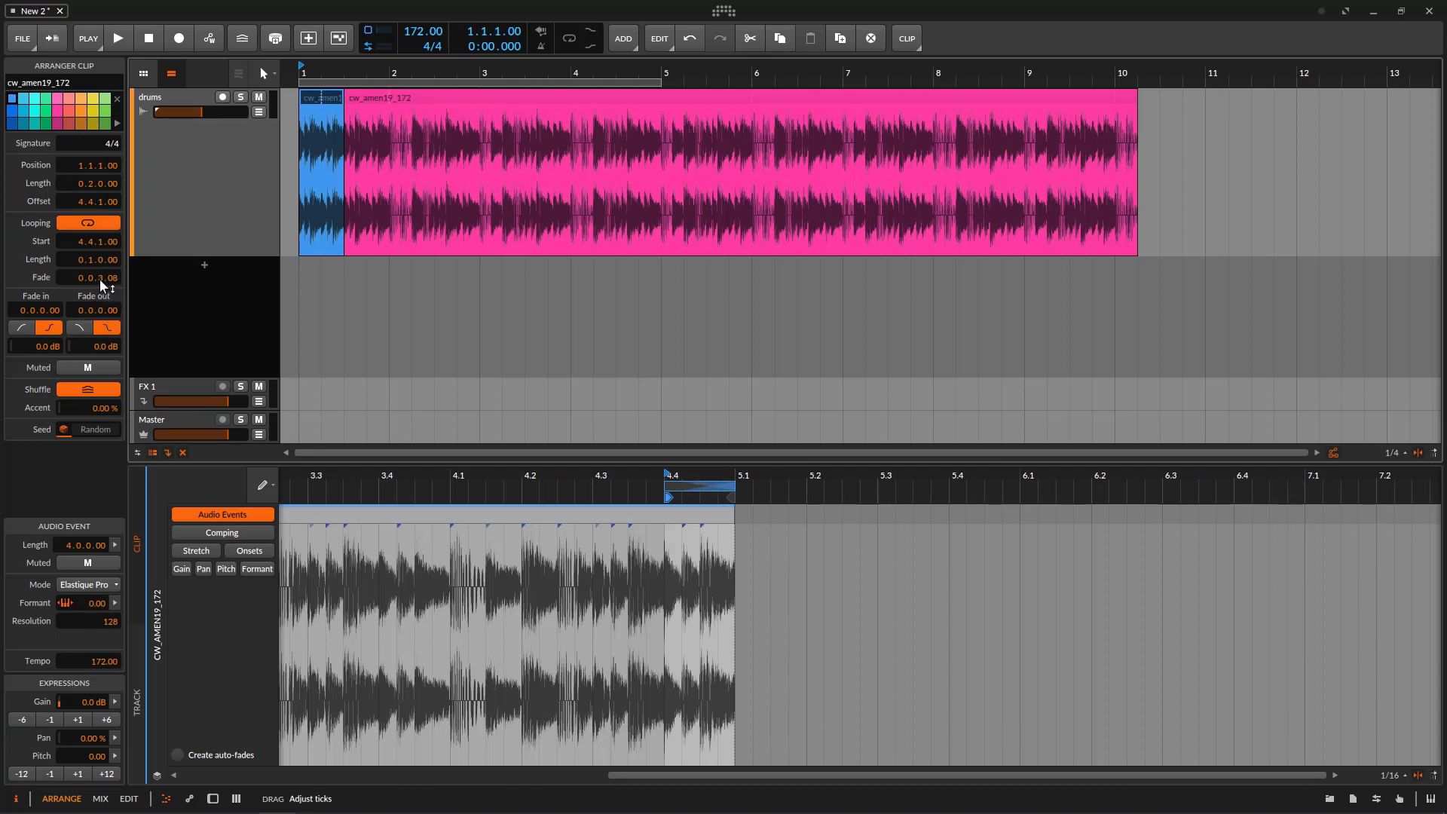
{"action": "left_click", "coordinate": [128, 39]}
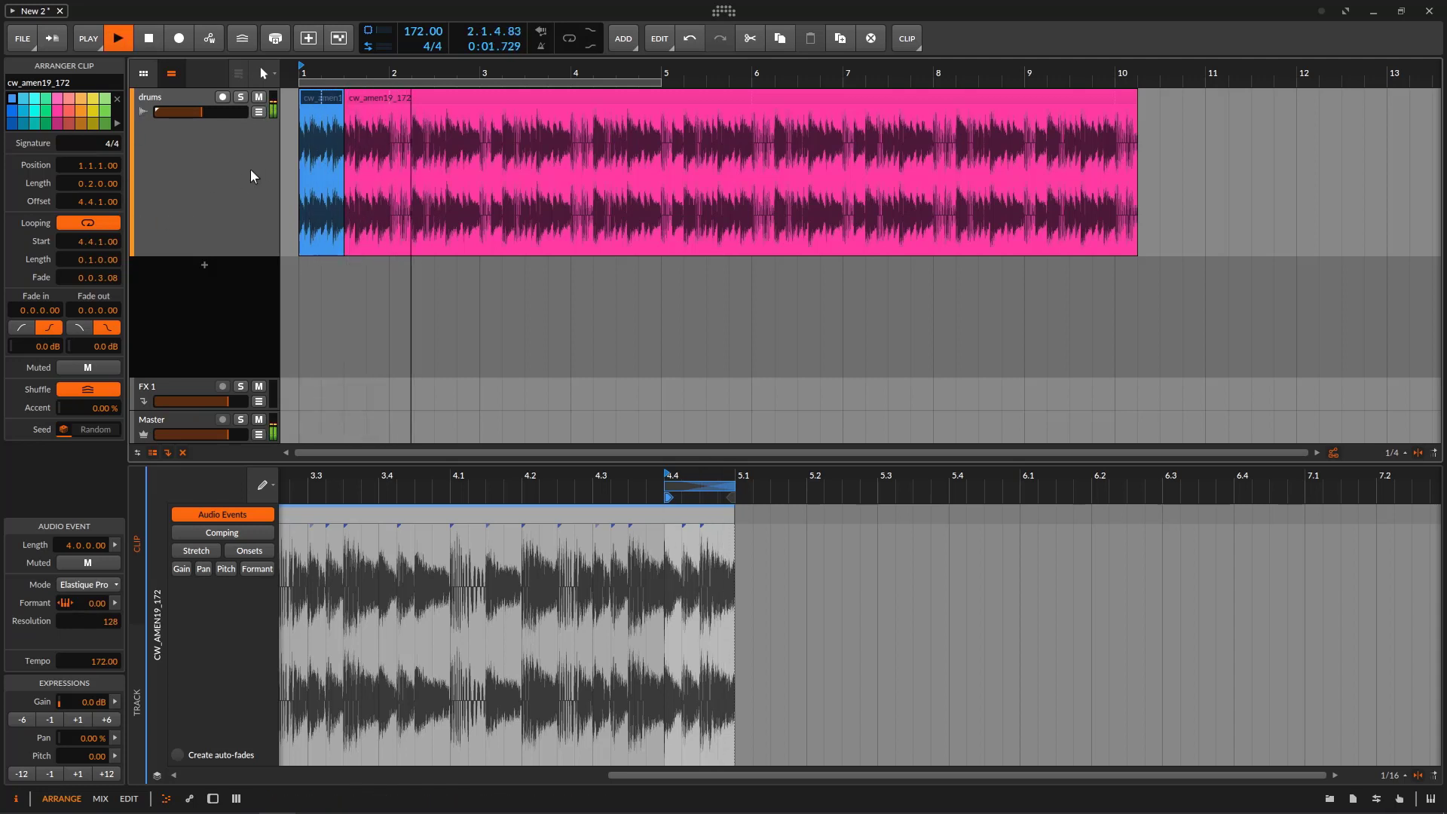
{"action": "left_click", "coordinate": [152, 40]}
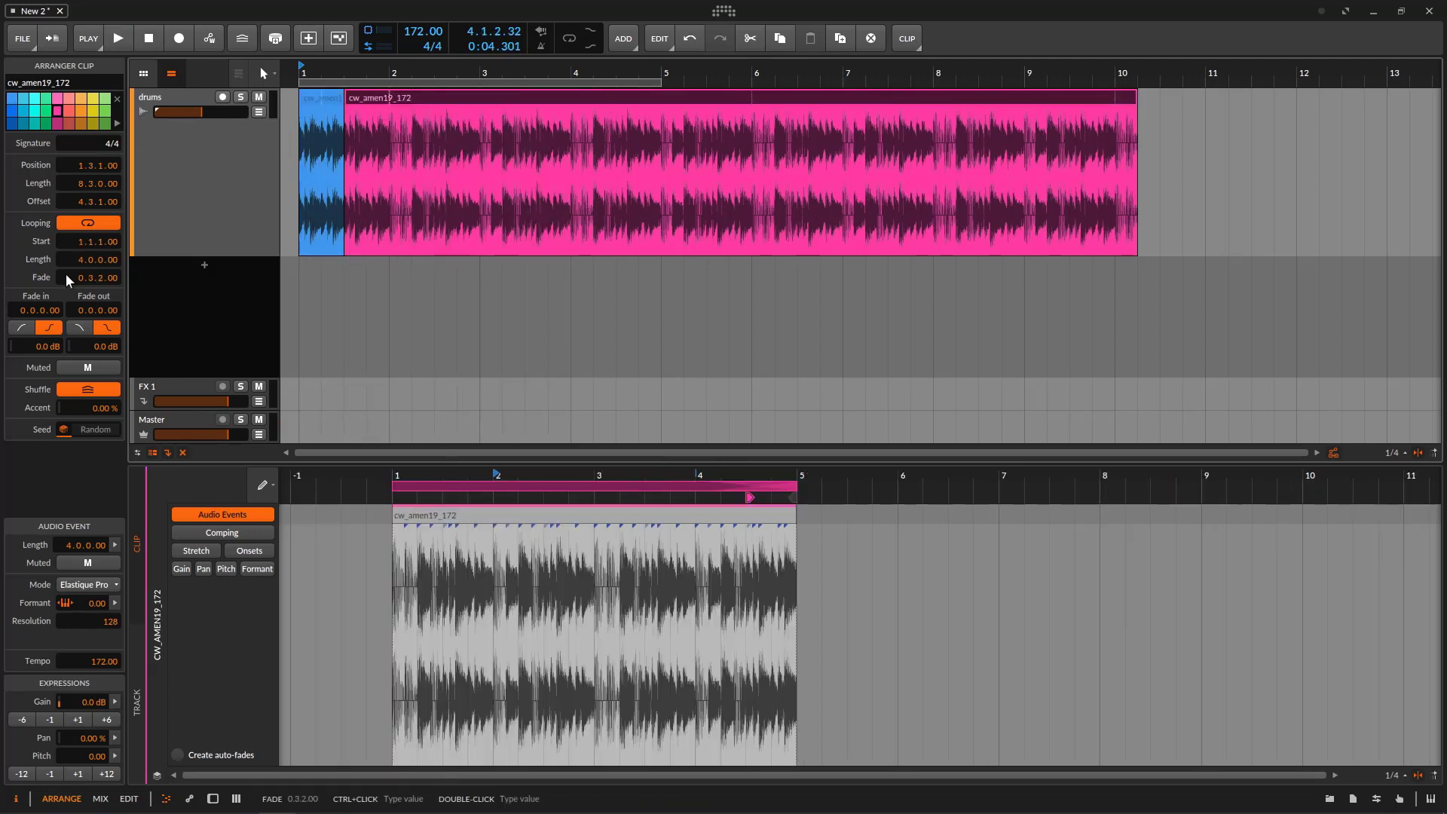
Step: Set the pink clip's loop fade to 0
{"action": "double_click", "coordinate": [89, 279]}
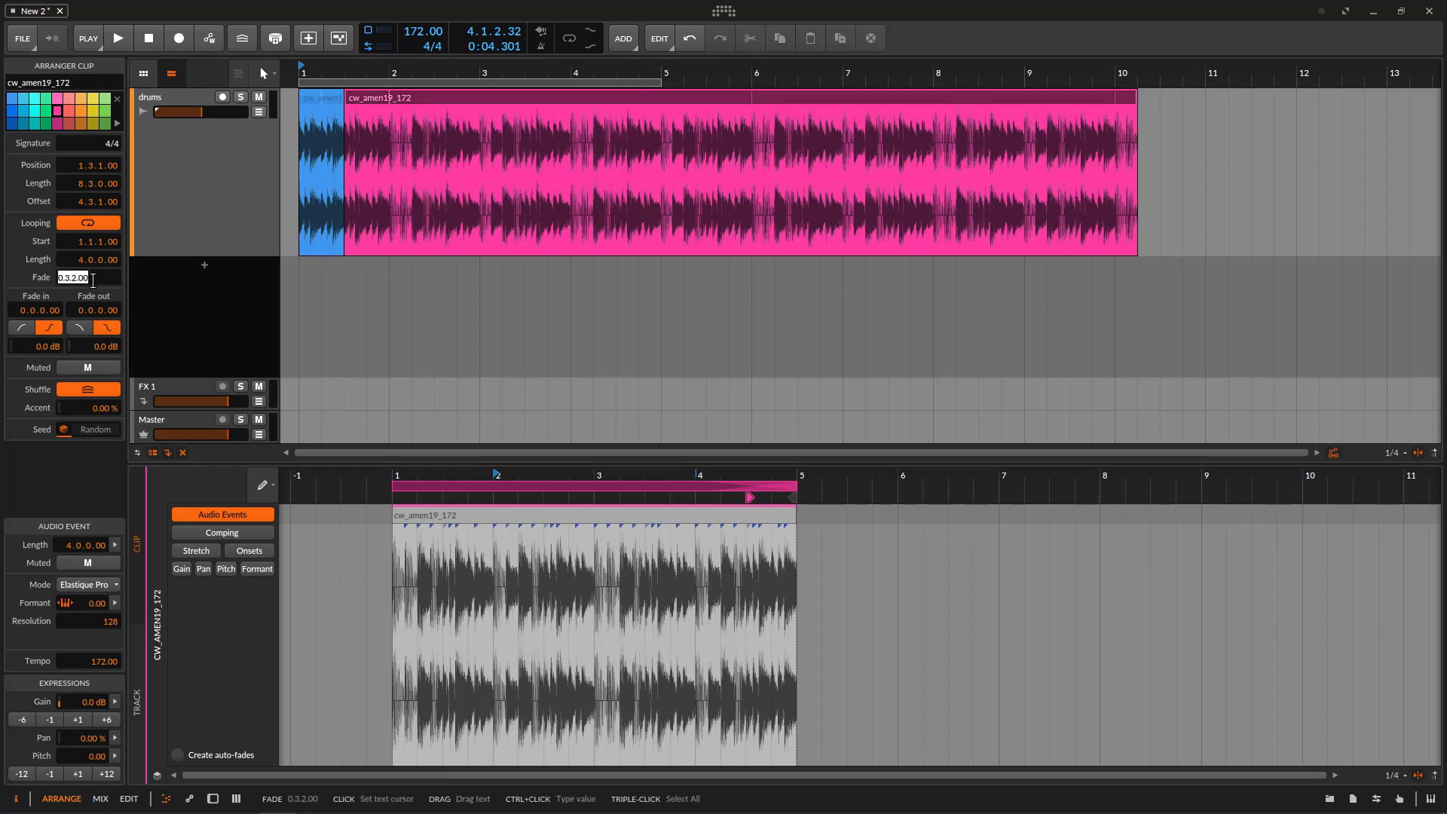
{"action": "type", "text": "0"}
{"action": "key", "text": "Return"}
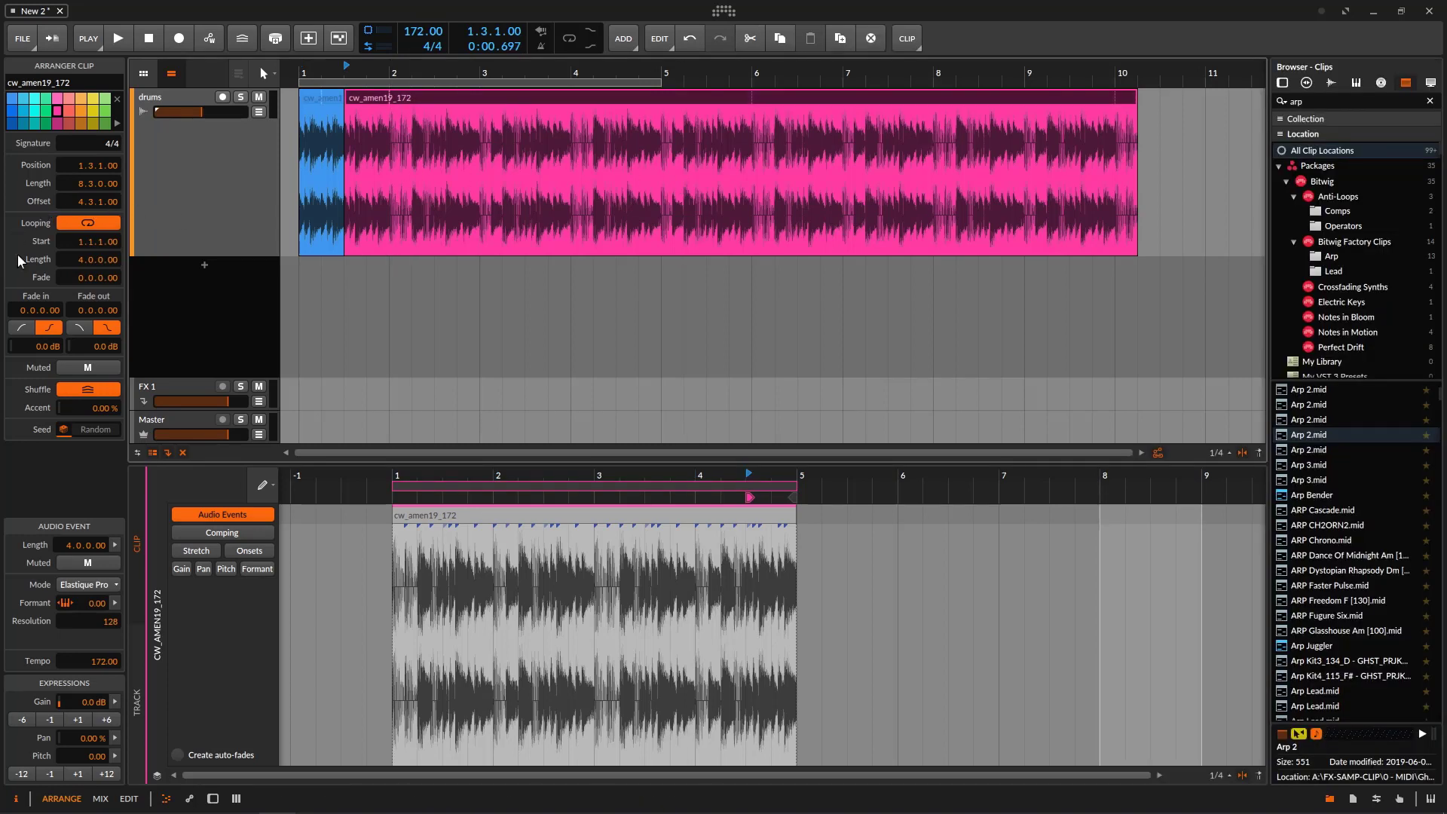
Step: Add the Arp 2.mid clip from the browser to a new track at bar 1 and set its offset to 7.3.1.00
{"action": "left_click_drag", "start_coordinate": [1300, 438], "coordinate": [237, 365]}
{"action": "left_click", "coordinate": [473, 280]}
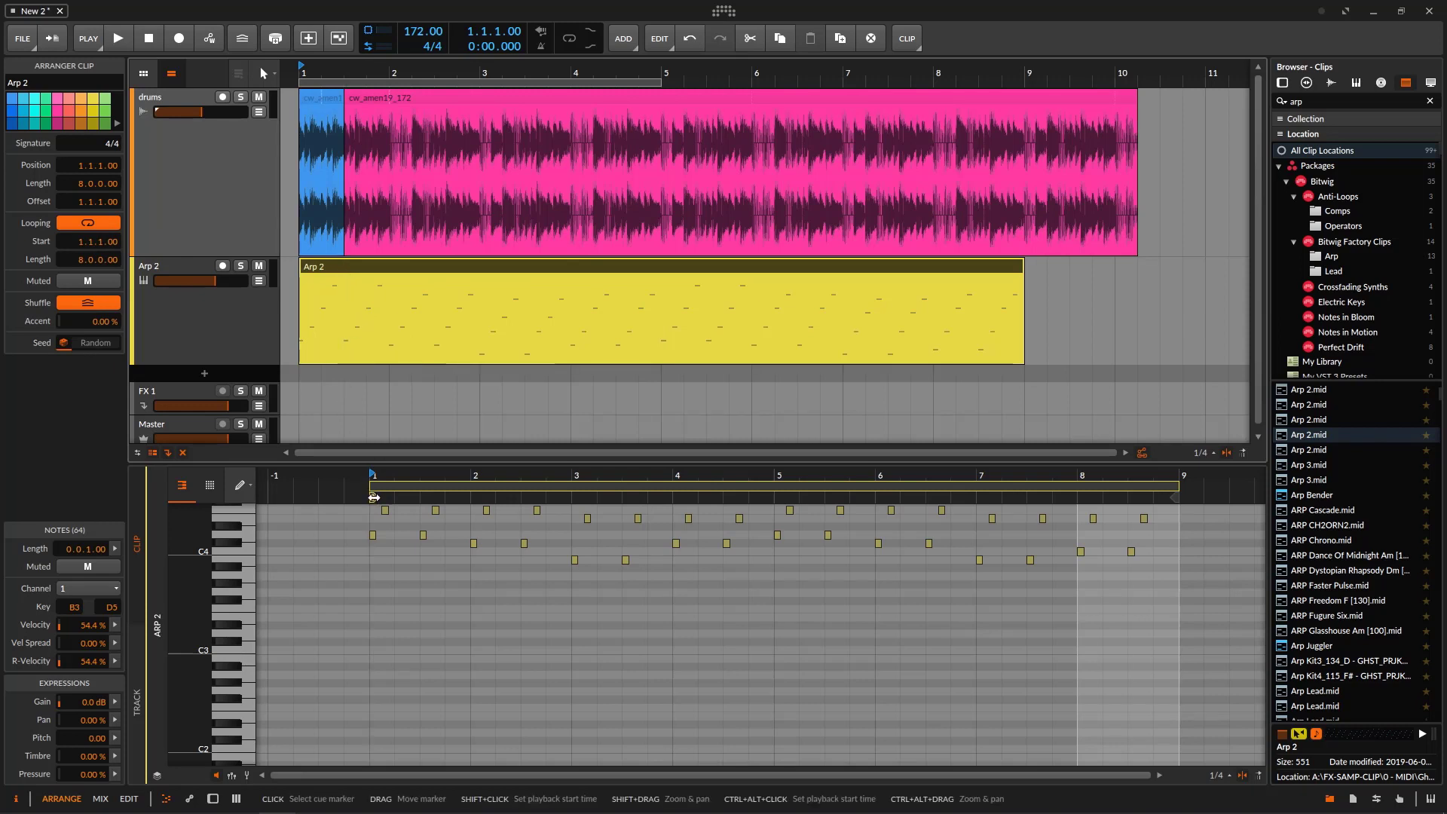
{"action": "left_click_drag", "start_coordinate": [372, 497], "coordinate": [740, 497]}
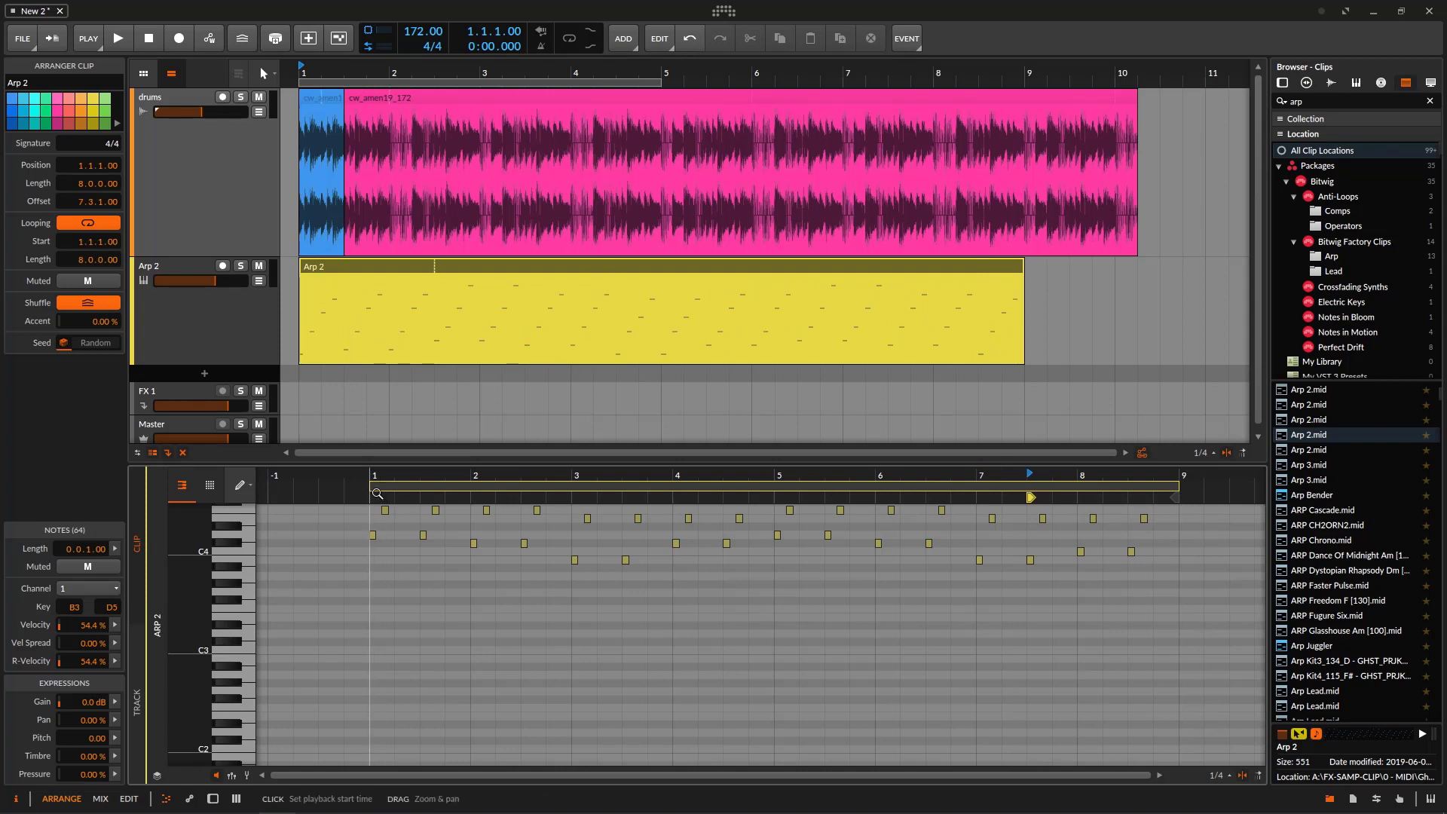
Step: Give the Arp 2 clip offset 1.1.1.00 and a 0.2.0.00 loop region starting at 8.3.1.00, and loop it out to a length of 22.3.0.00
{"action": "mouse_move", "coordinate": [370, 486]}
{"action": "left_mouse_down"}
{"action": "mouse_move", "coordinate": [1103, 516]}
{"action": "mouse_move", "coordinate": [1007, 498]}
{"action": "mouse_move", "coordinate": [351, 498]}
{"action": "left_mouse_up"}
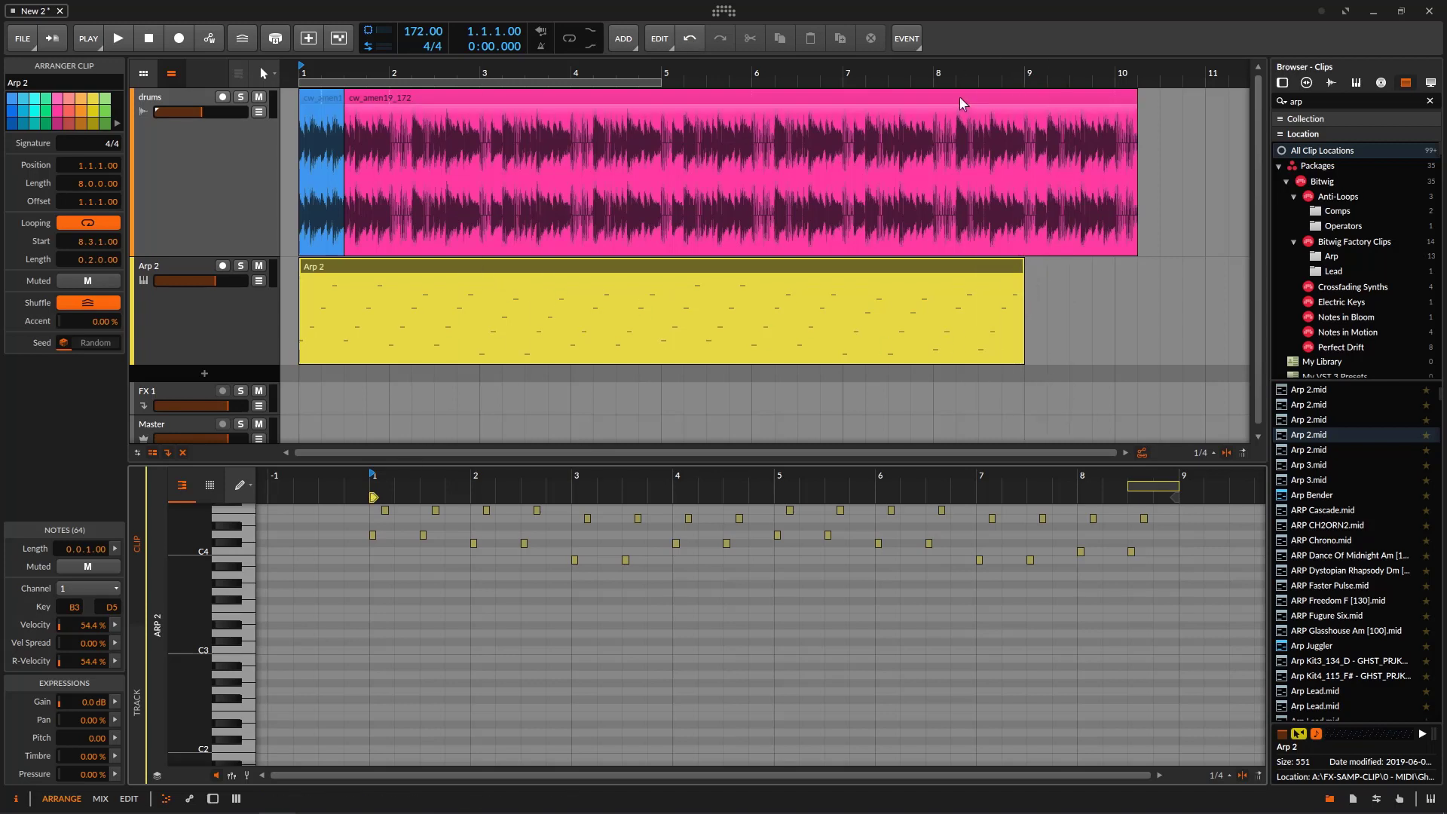
{"action": "scroll", "coordinate": [682, 240], "scroll_direction": "down", "scroll_amount": 4}
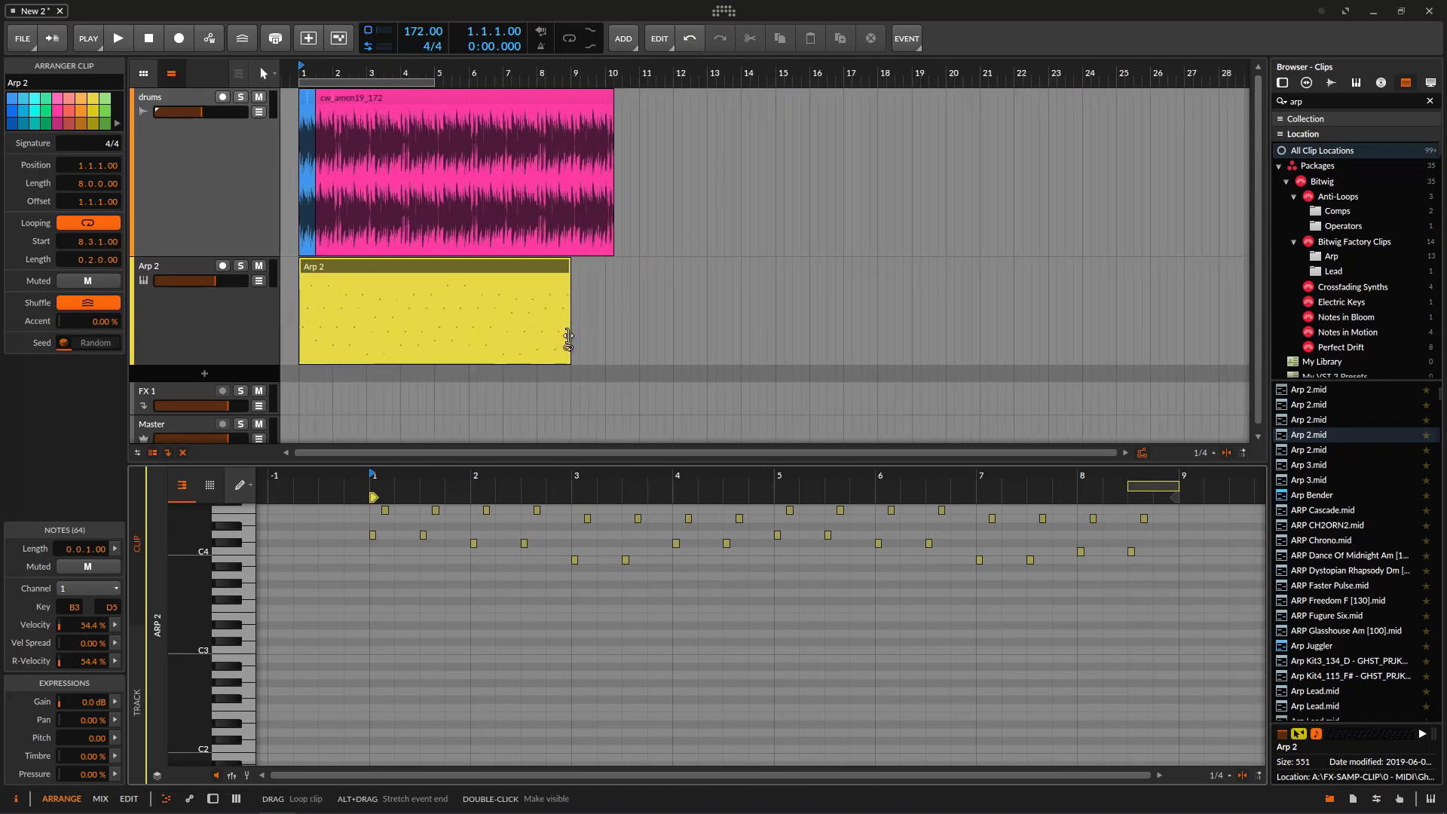
{"action": "left_click_drag", "start_coordinate": [571, 345], "coordinate": [1082, 345]}
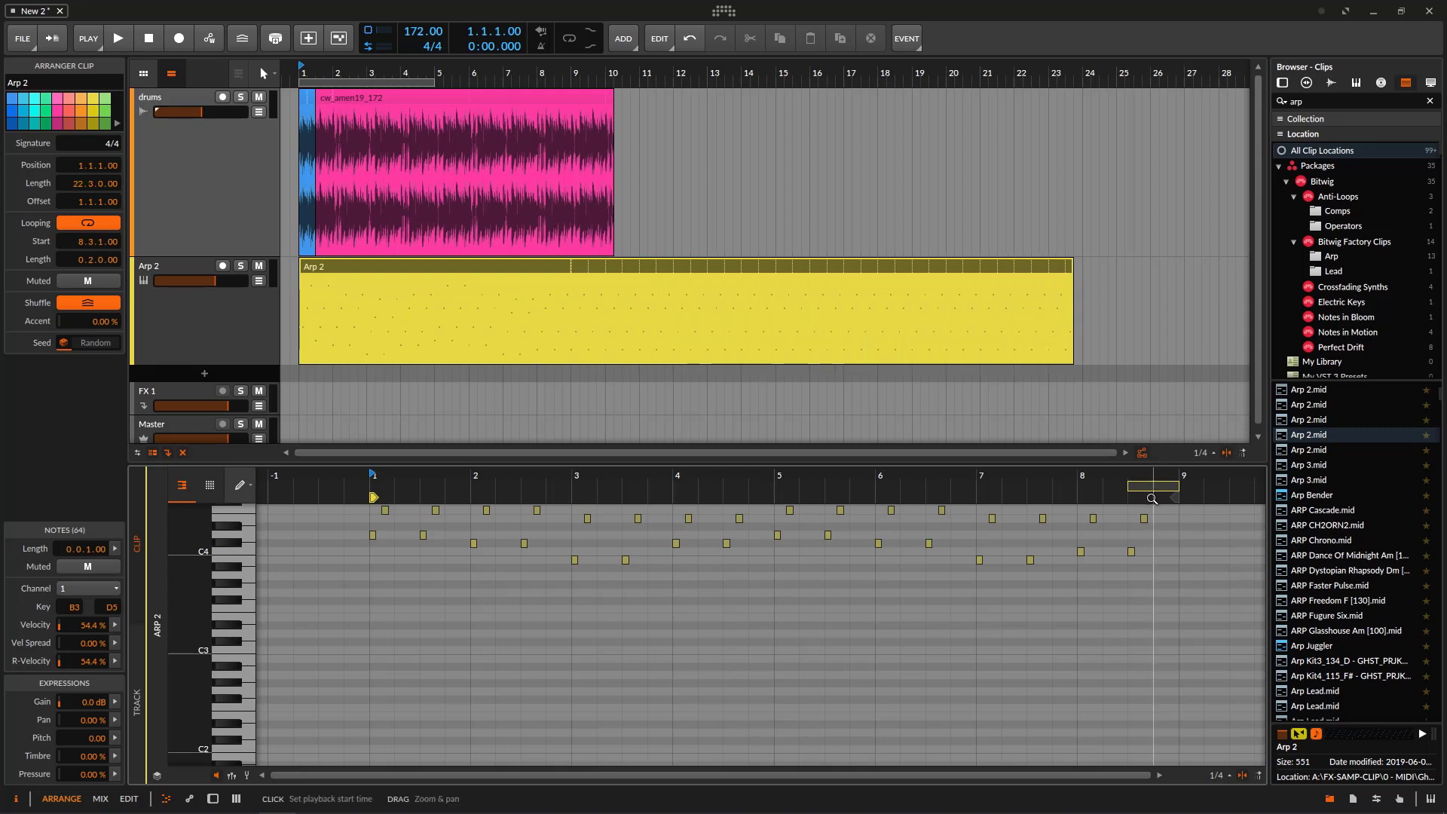